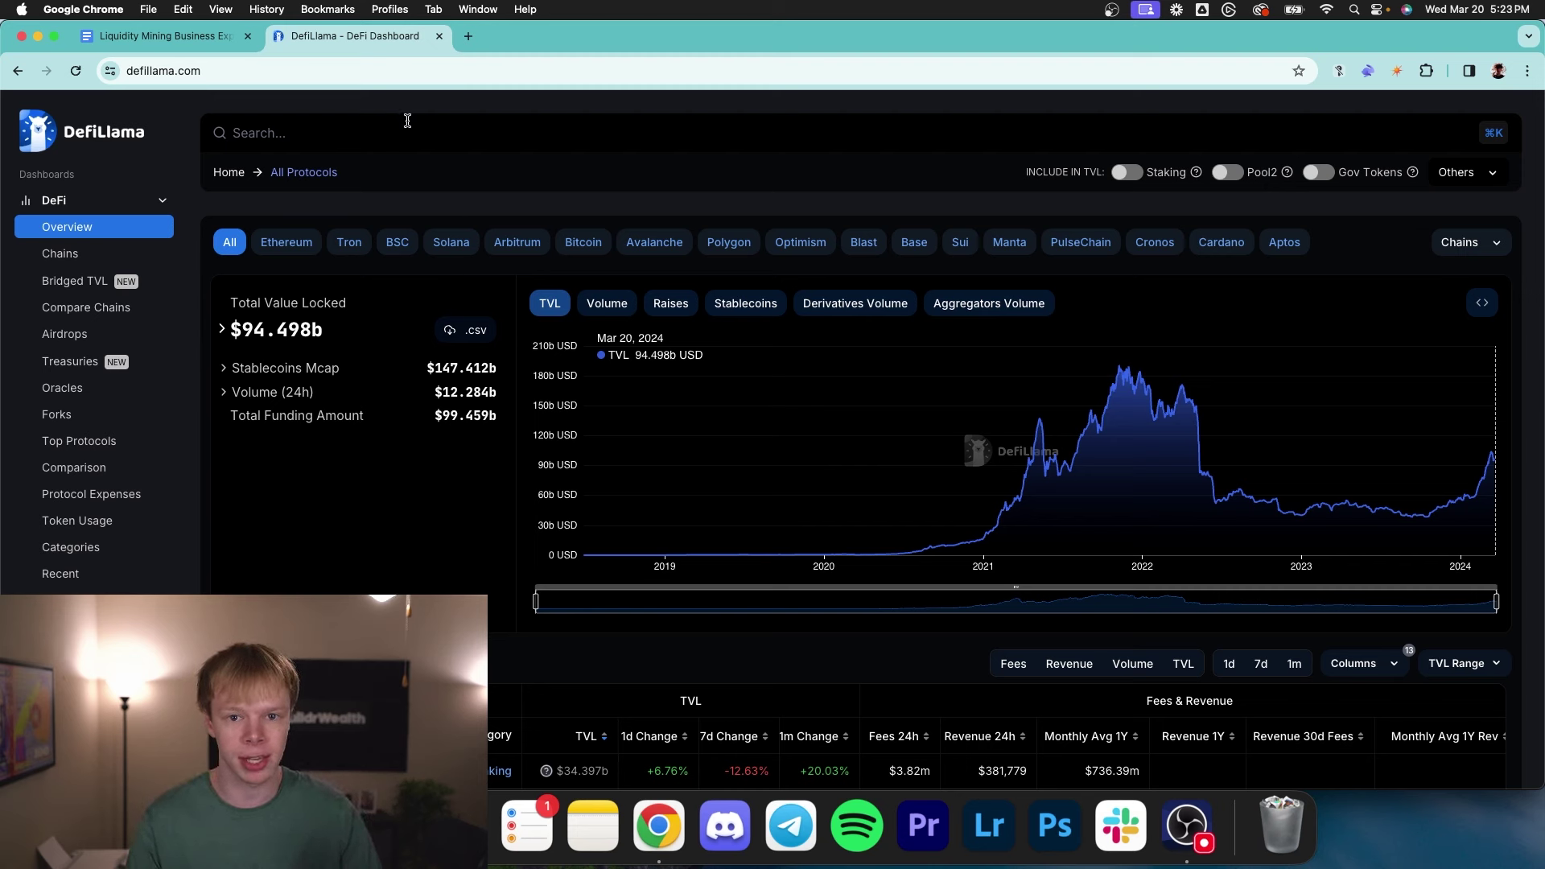
- Expand DefiLlama's Total Value Locked breakdown on the overview dashboard
click(401, 304)
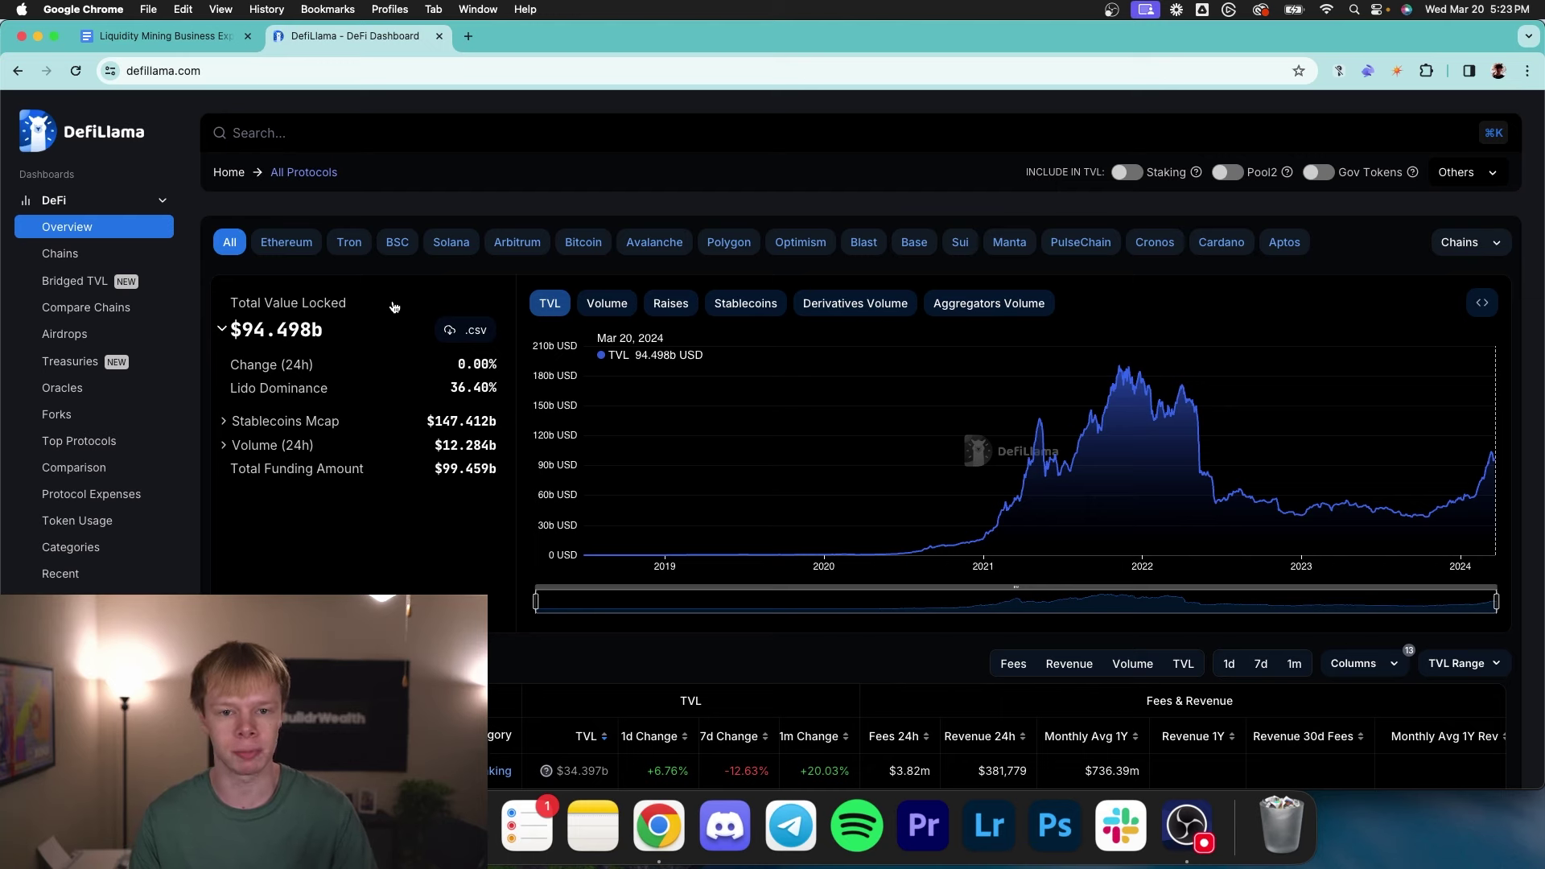
- Visit the Ethereum chain page, then return to the overview's protocol rankings table
click(287, 242)
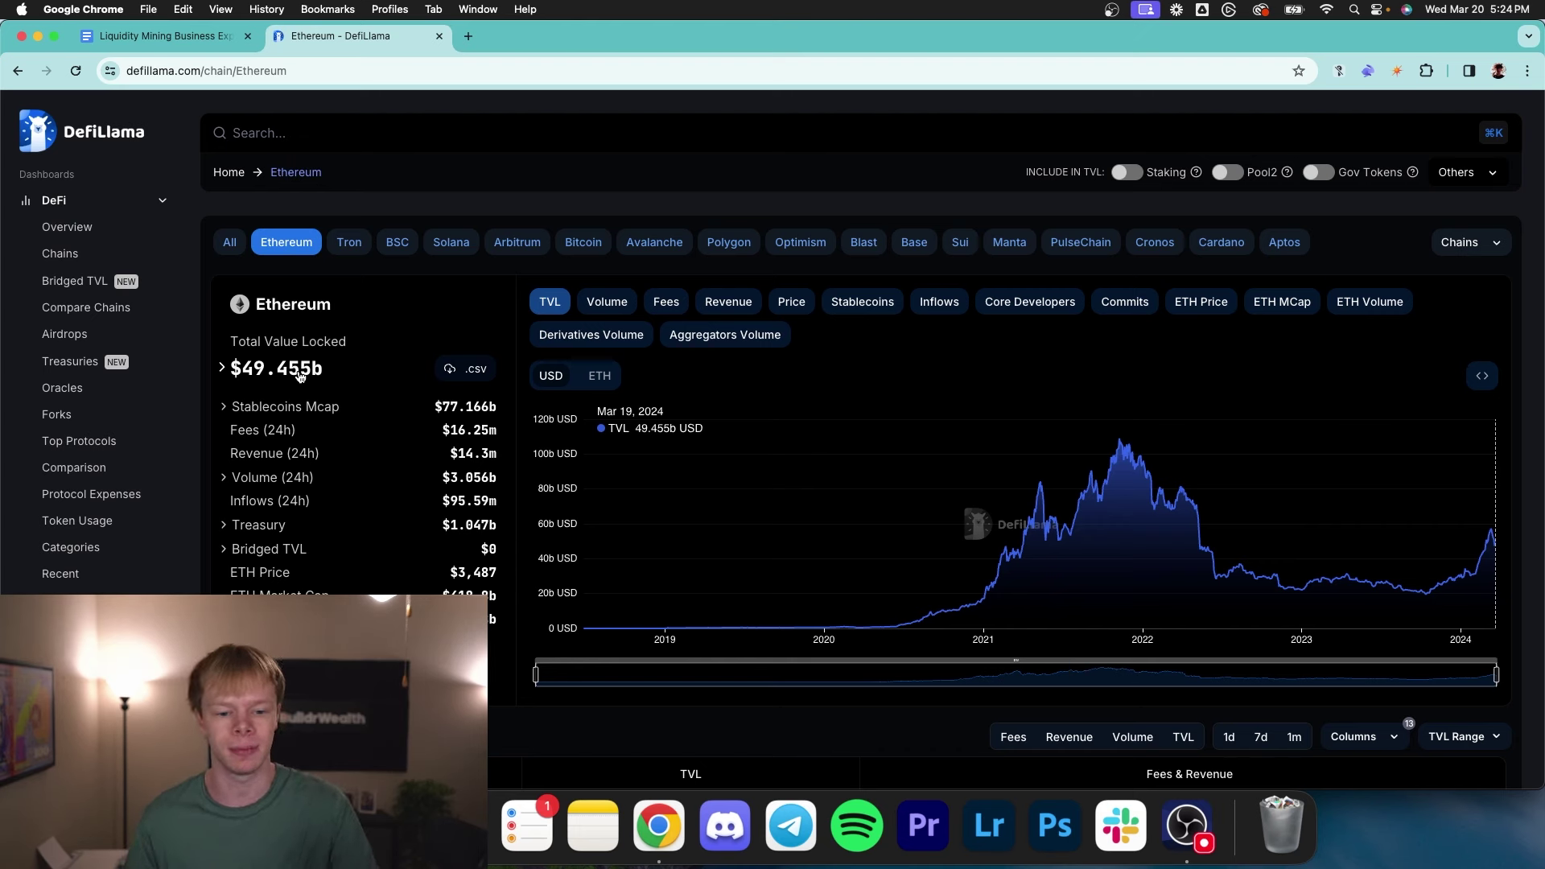
click(152, 230)
scroll(426, 223, down, 2)
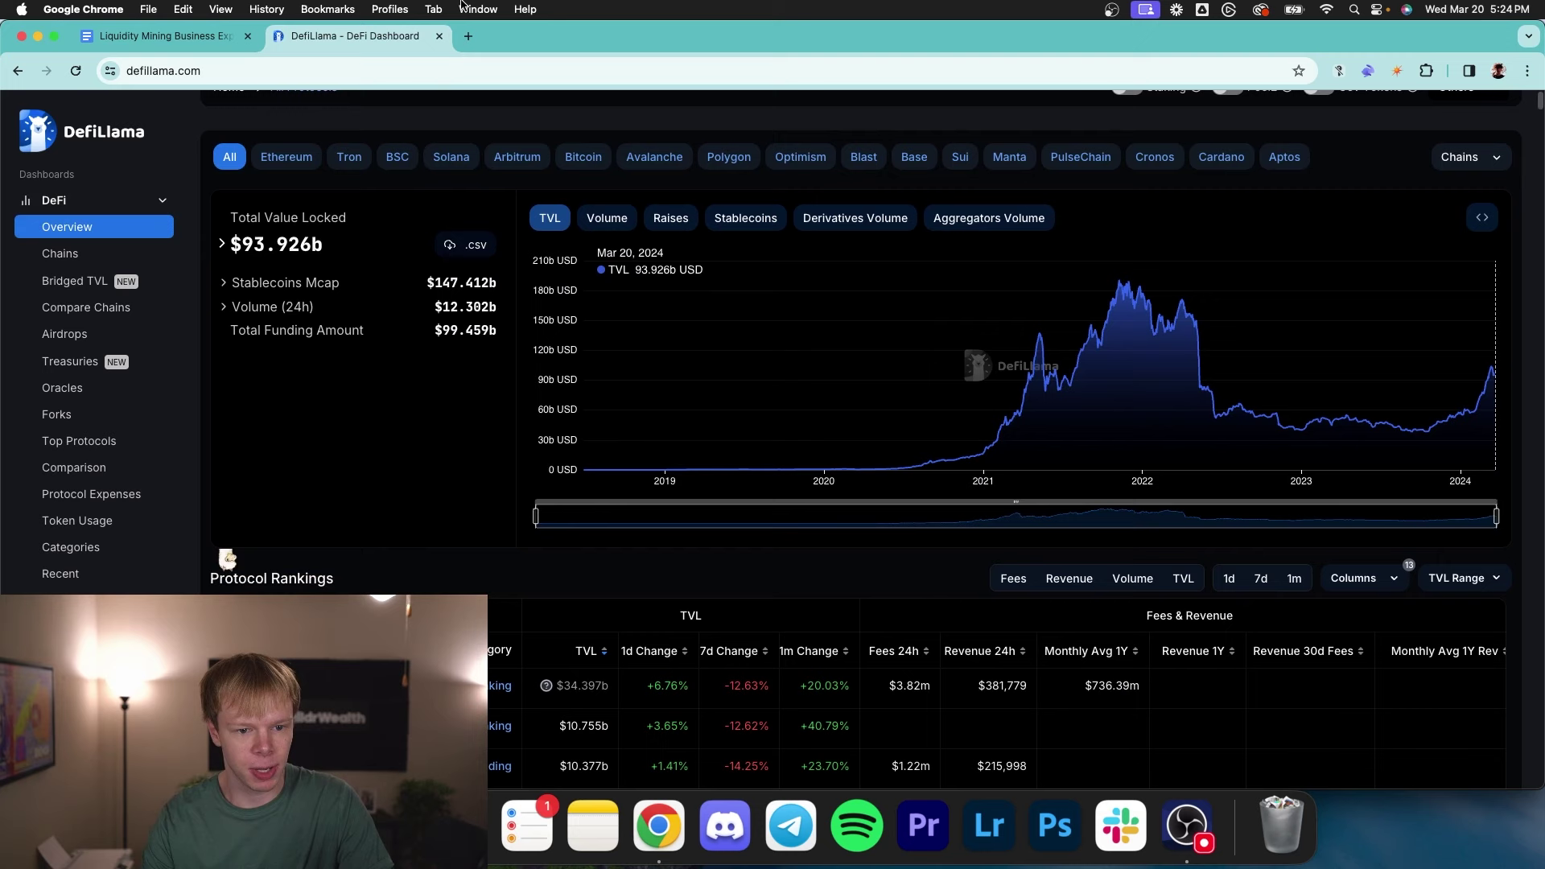
- Load app.uniswap.org and open the MATIC/WBTC pool position on Polygon
click(382, 70)
text(app.uniswap.org)
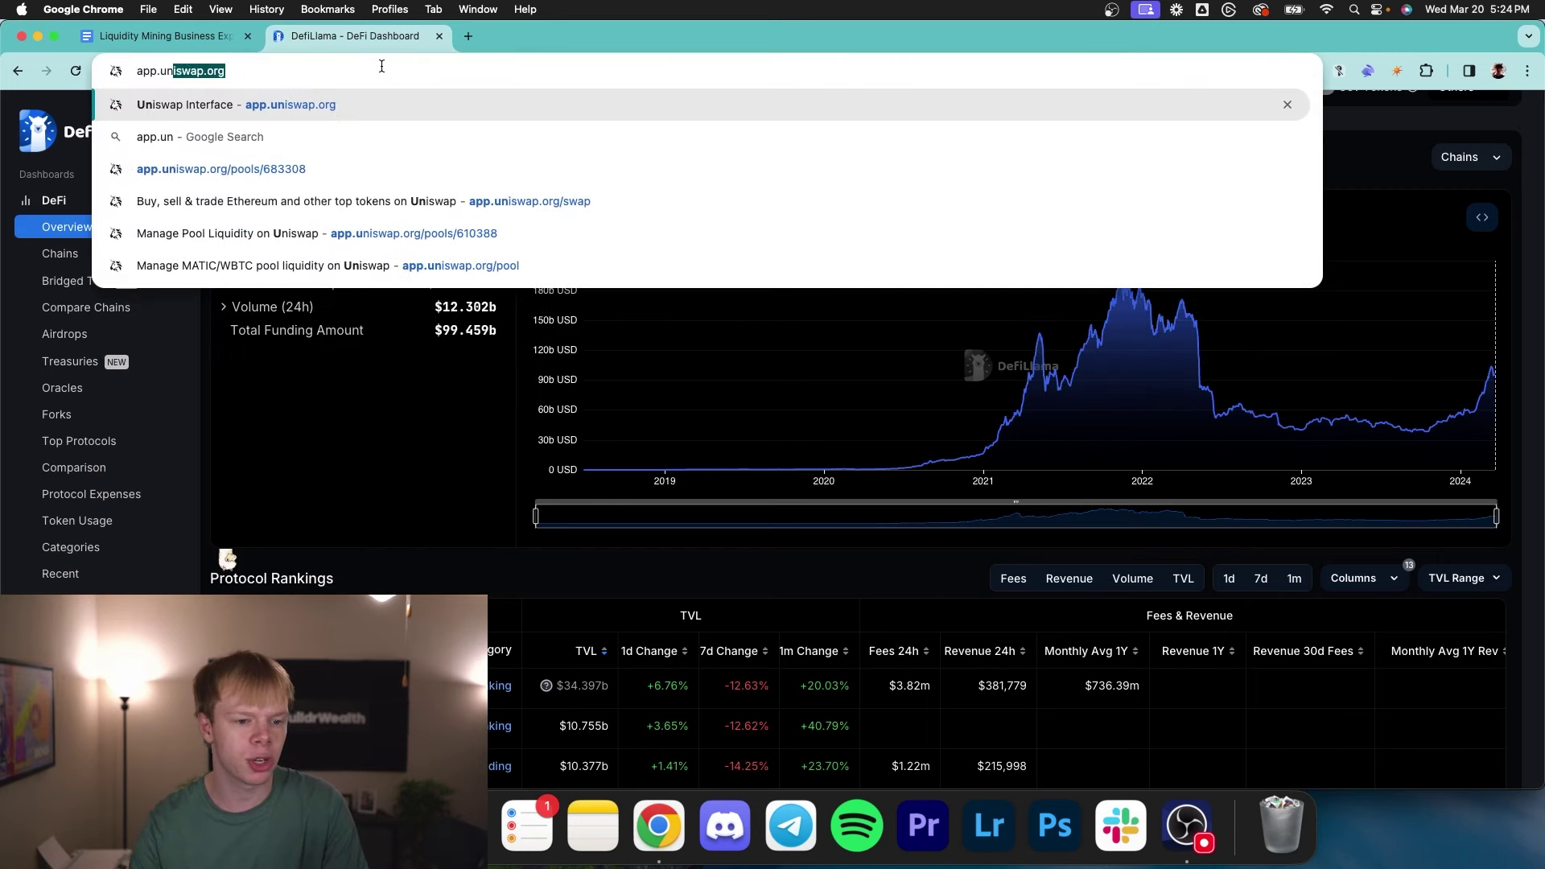
key(Return)
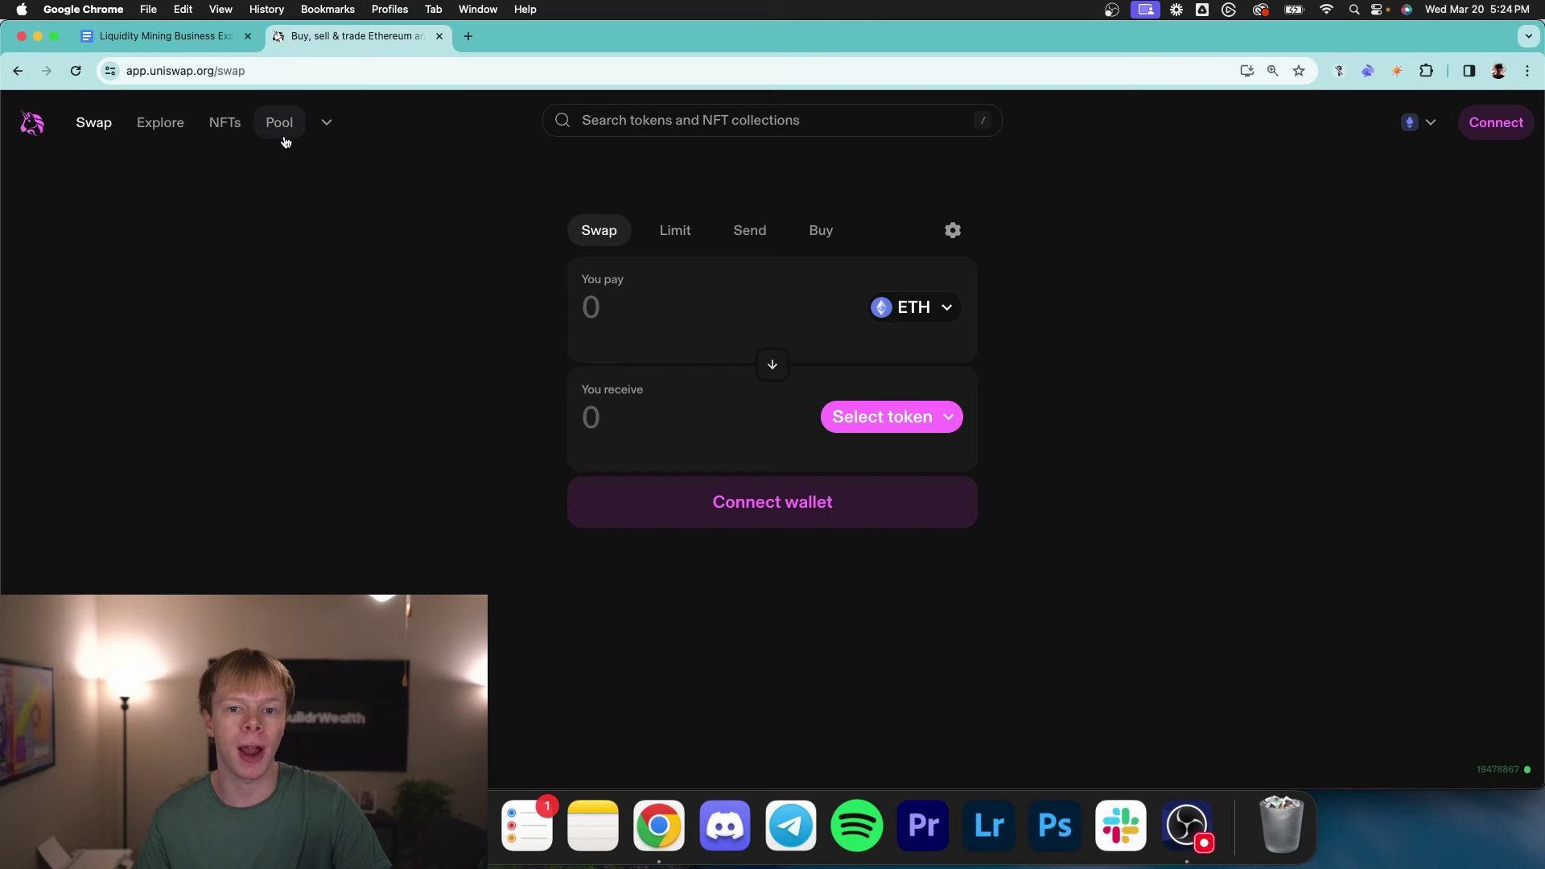
click(282, 122)
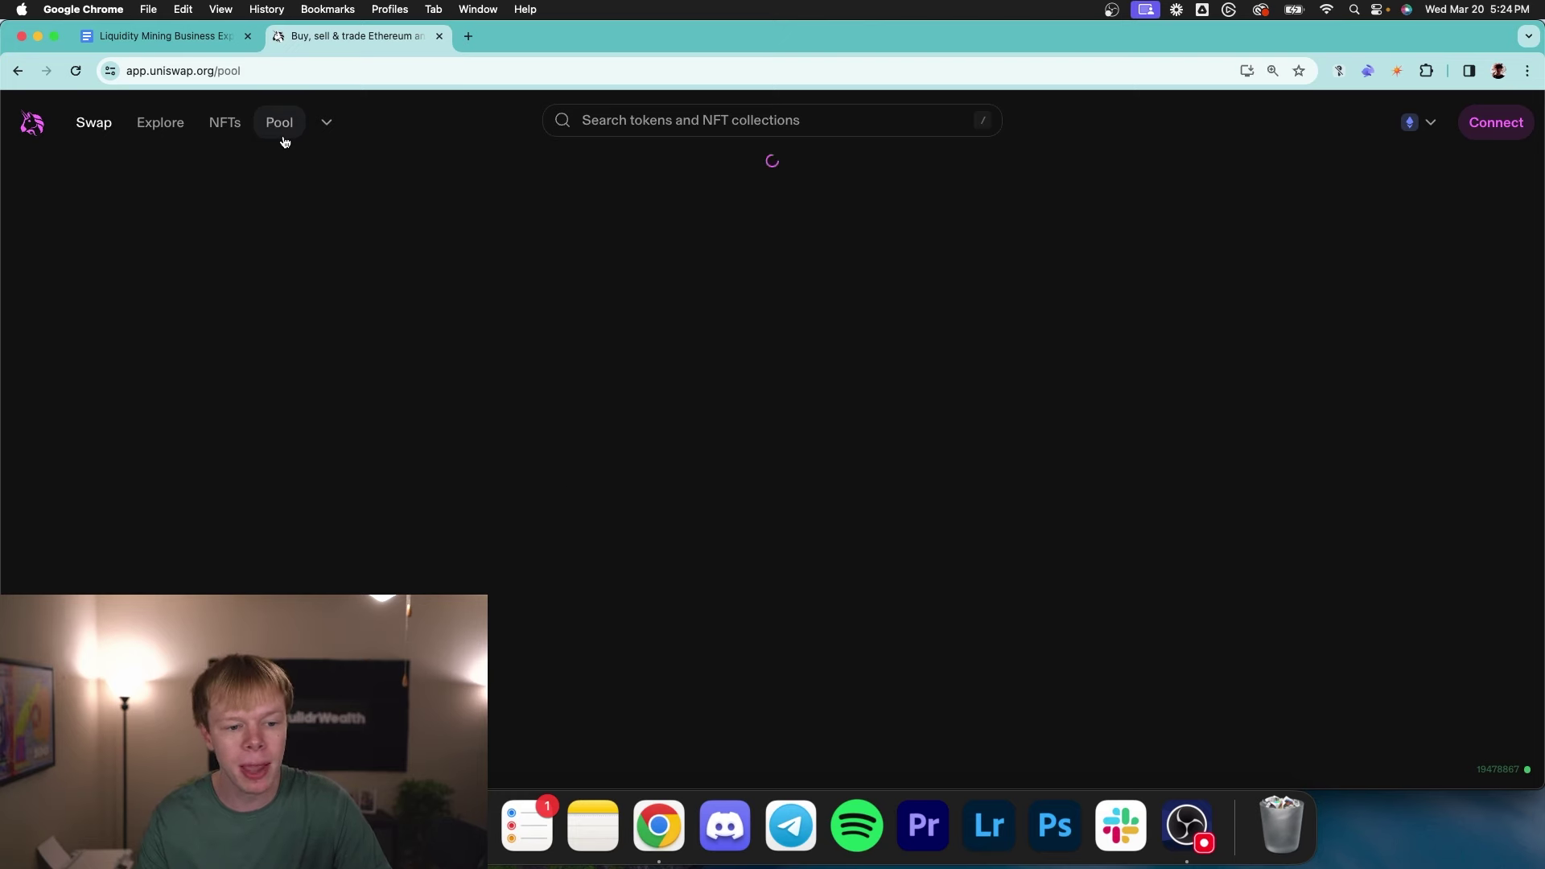
click(1418, 122)
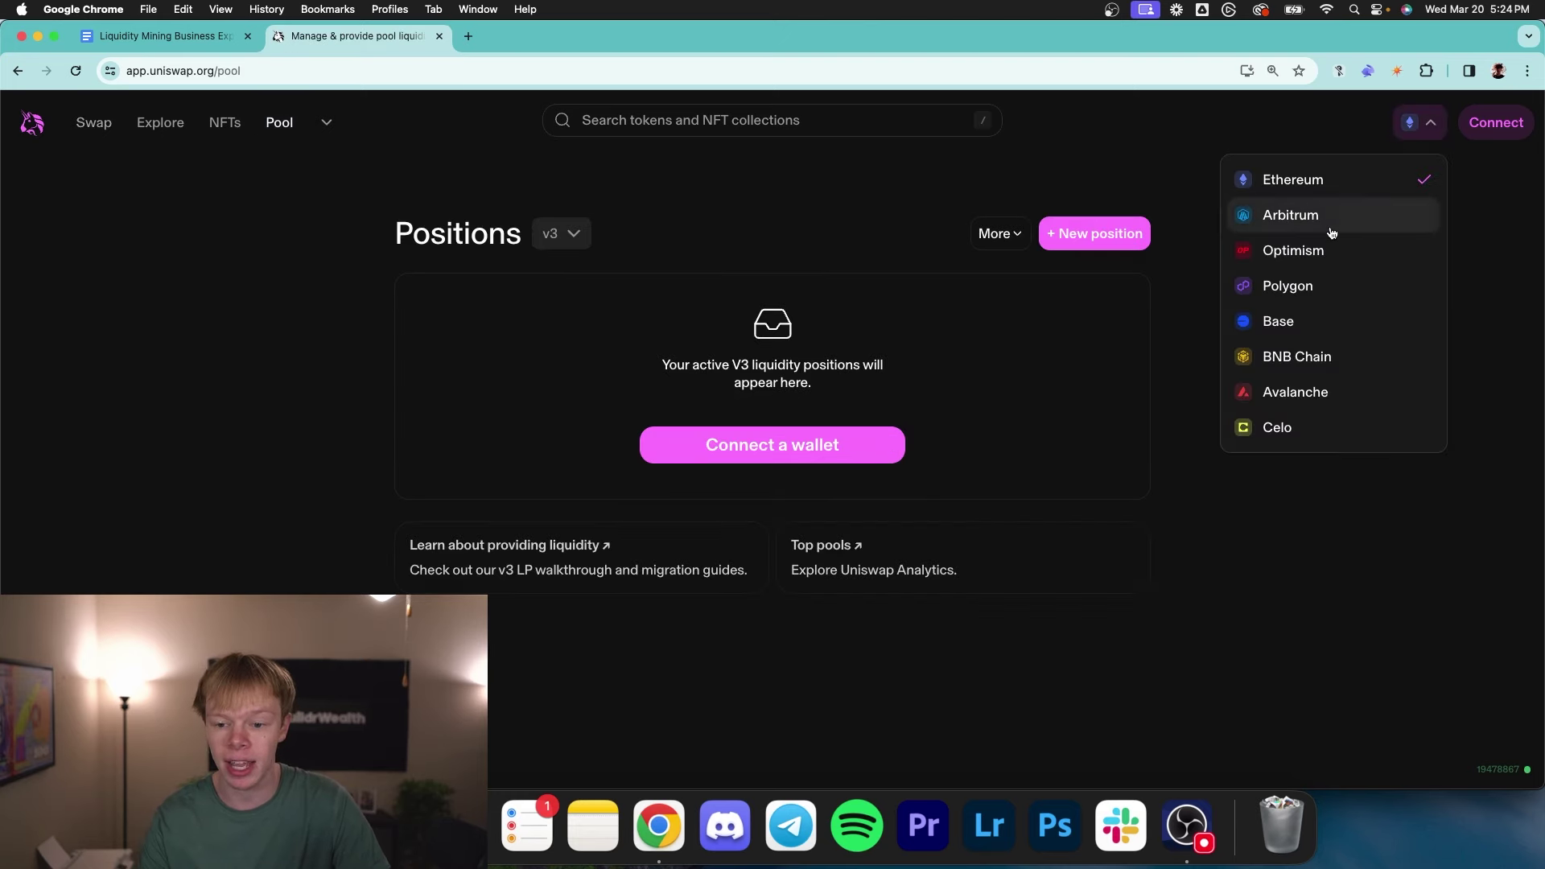
click(1327, 286)
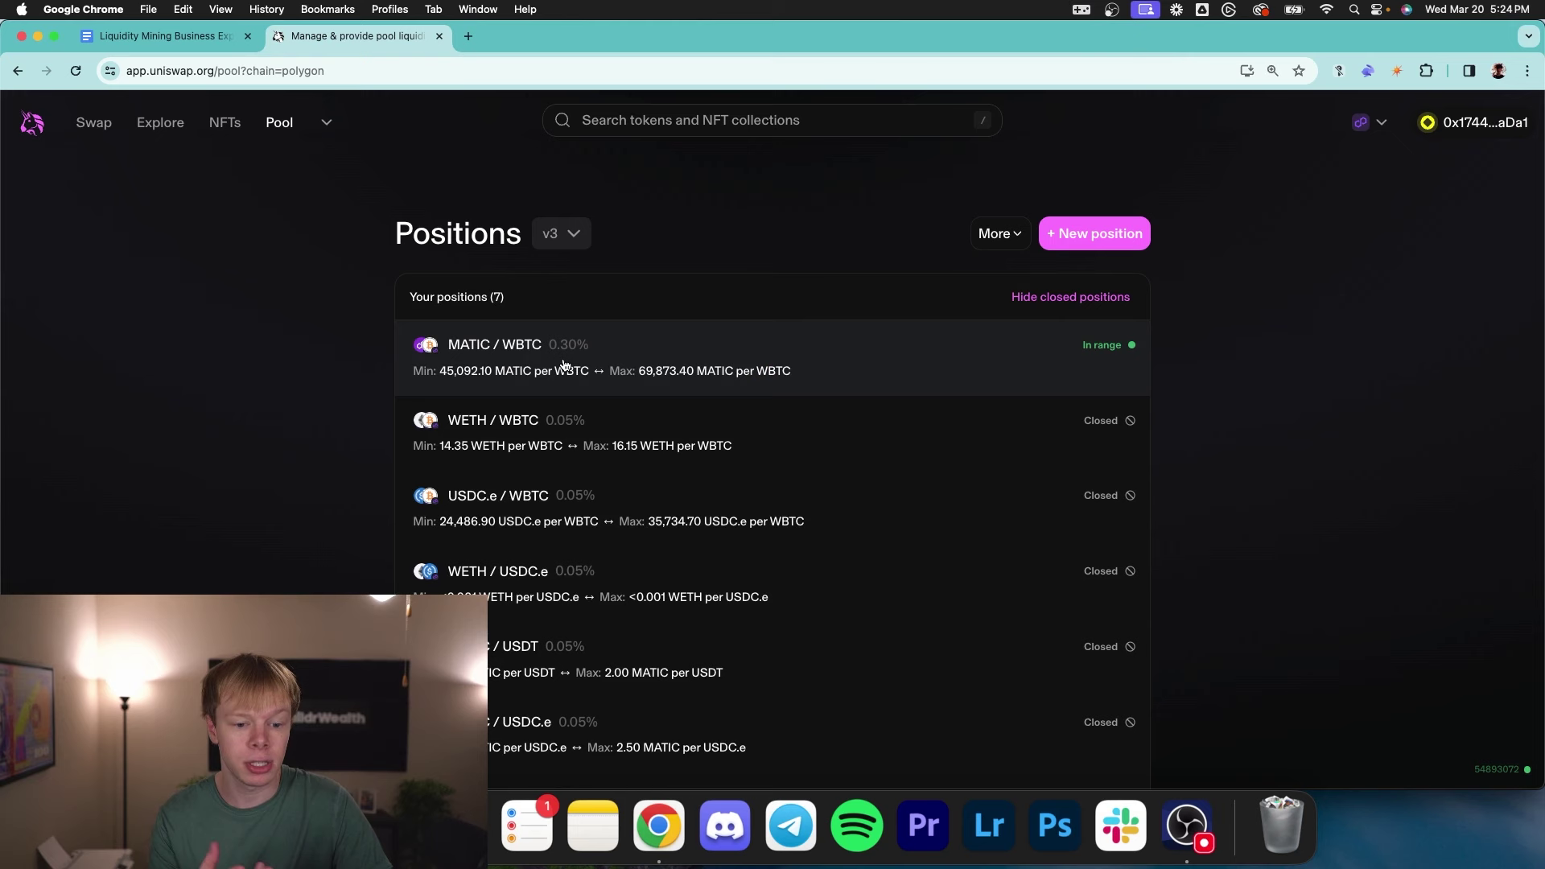
click(564, 366)
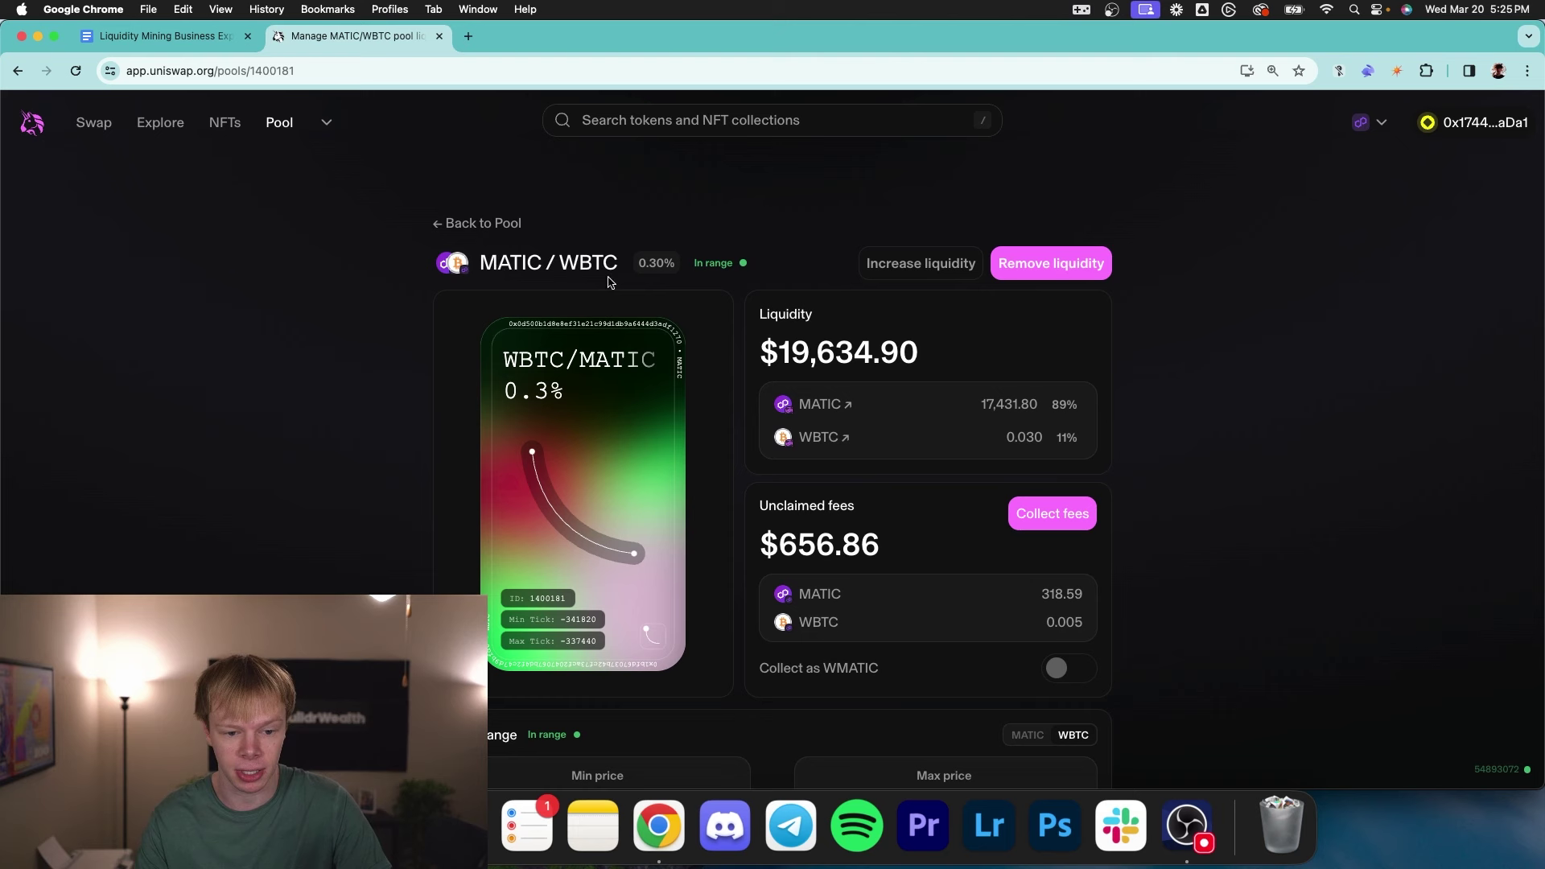
- Review the position's 17,431.80 MATIC, 0.030 WBTC and $19,634.90 total liquidity value
double_click(1009, 402)
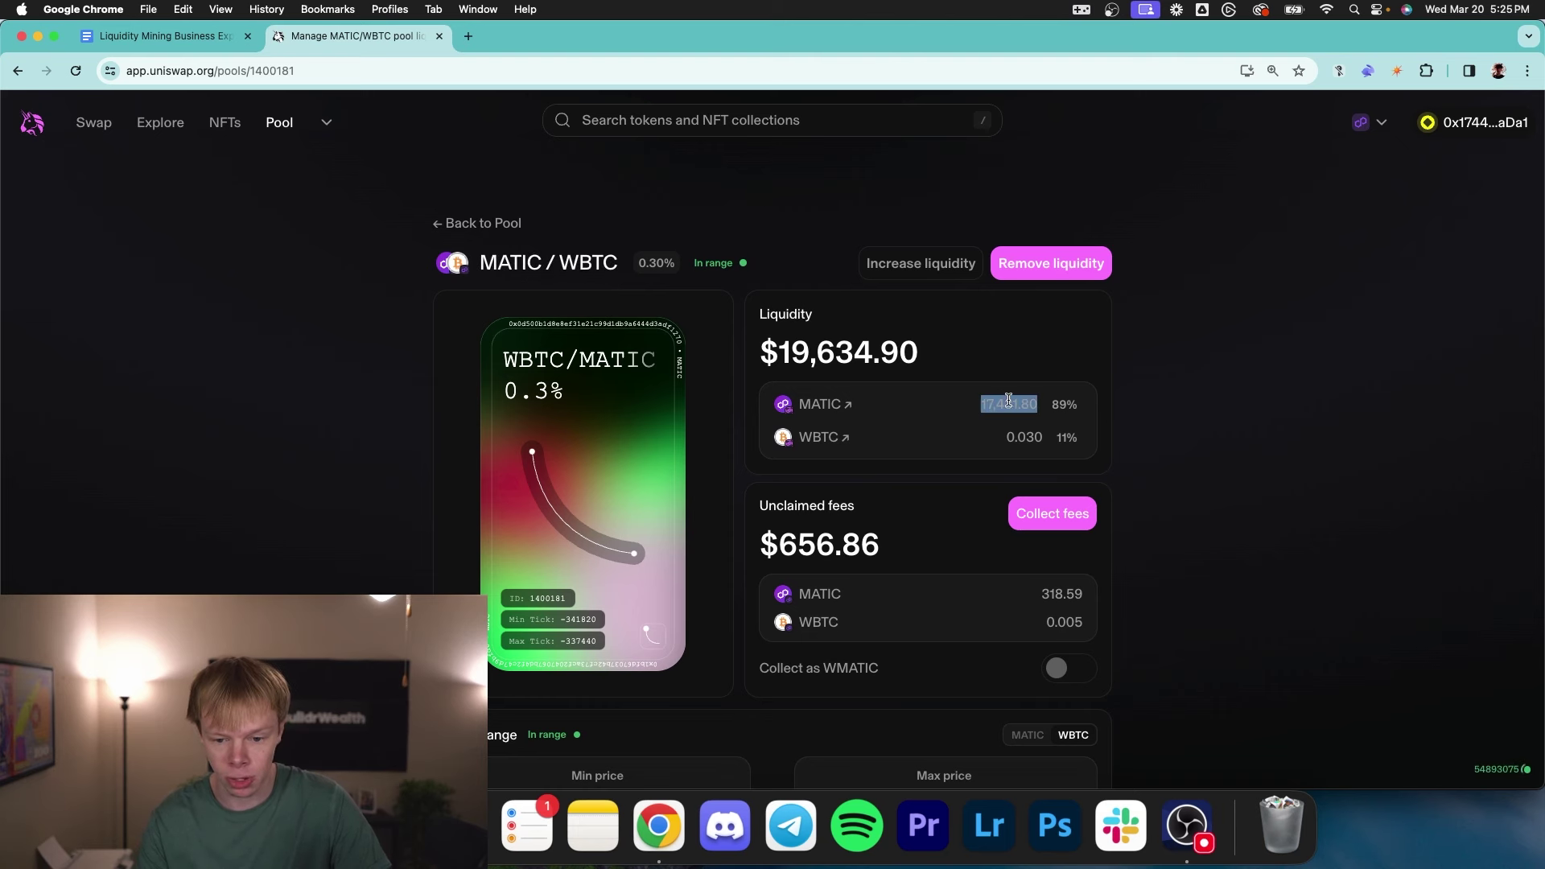
scroll(1098, 395, down, 2)
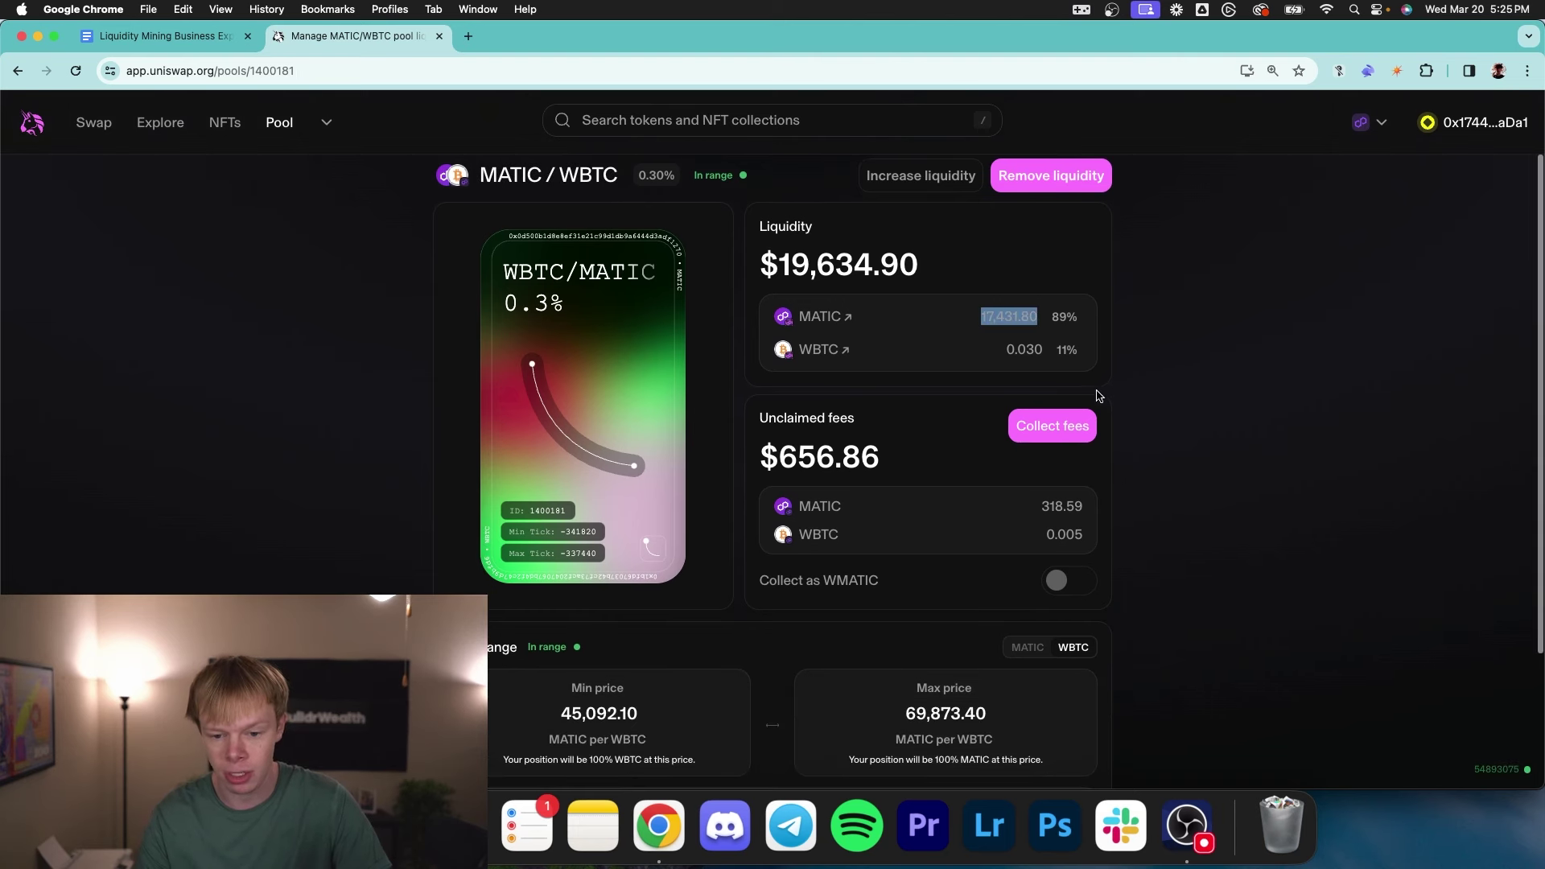
double_click(1024, 349)
click(1239, 367)
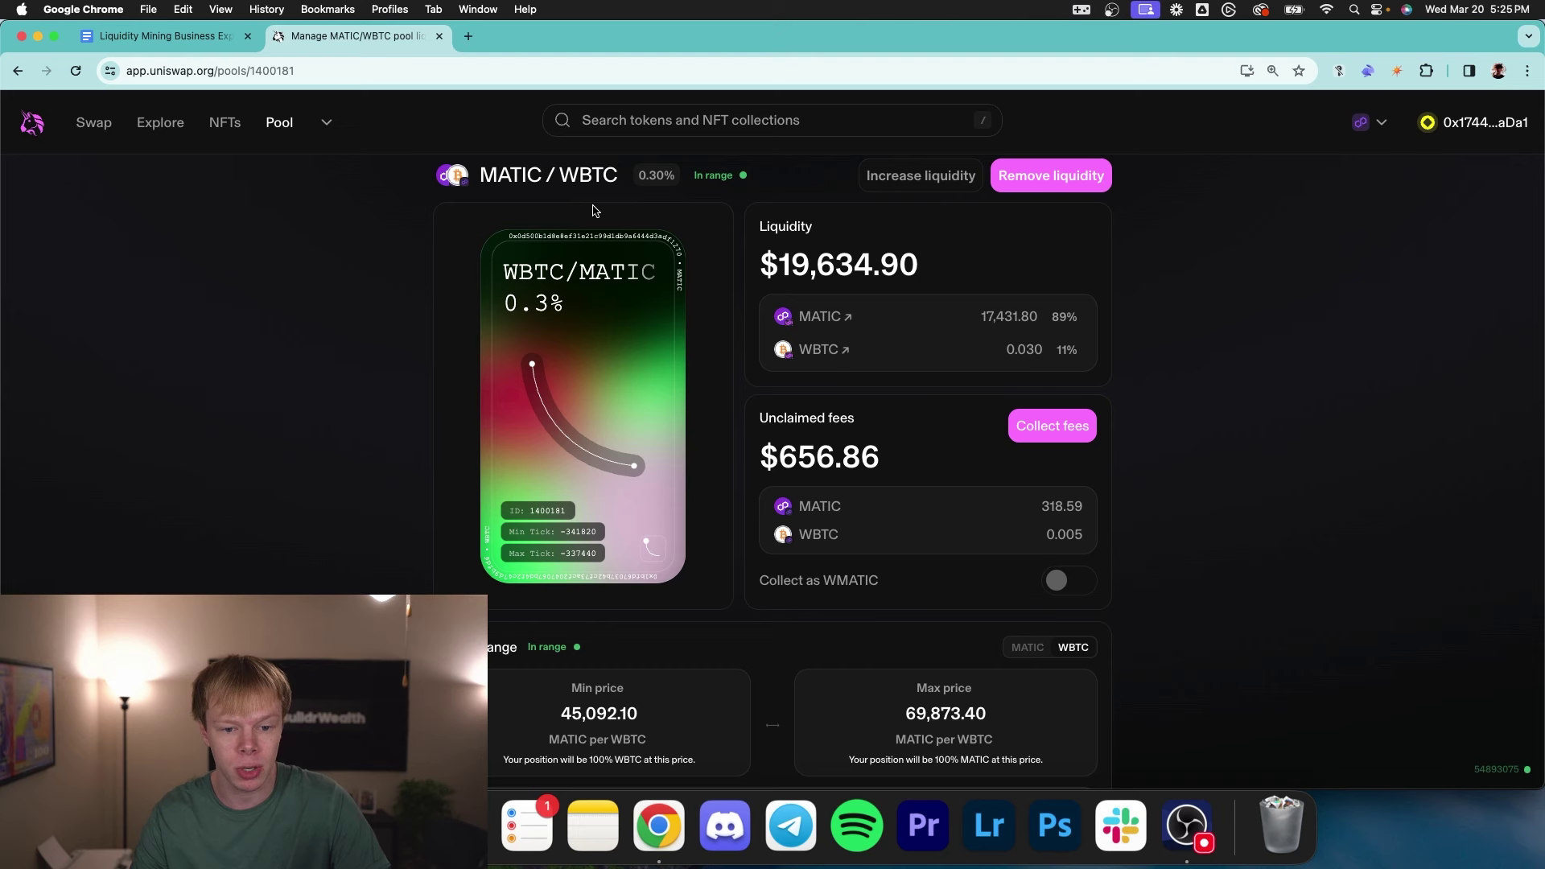
double_click(853, 258)
scroll(925, 265, down, 2)
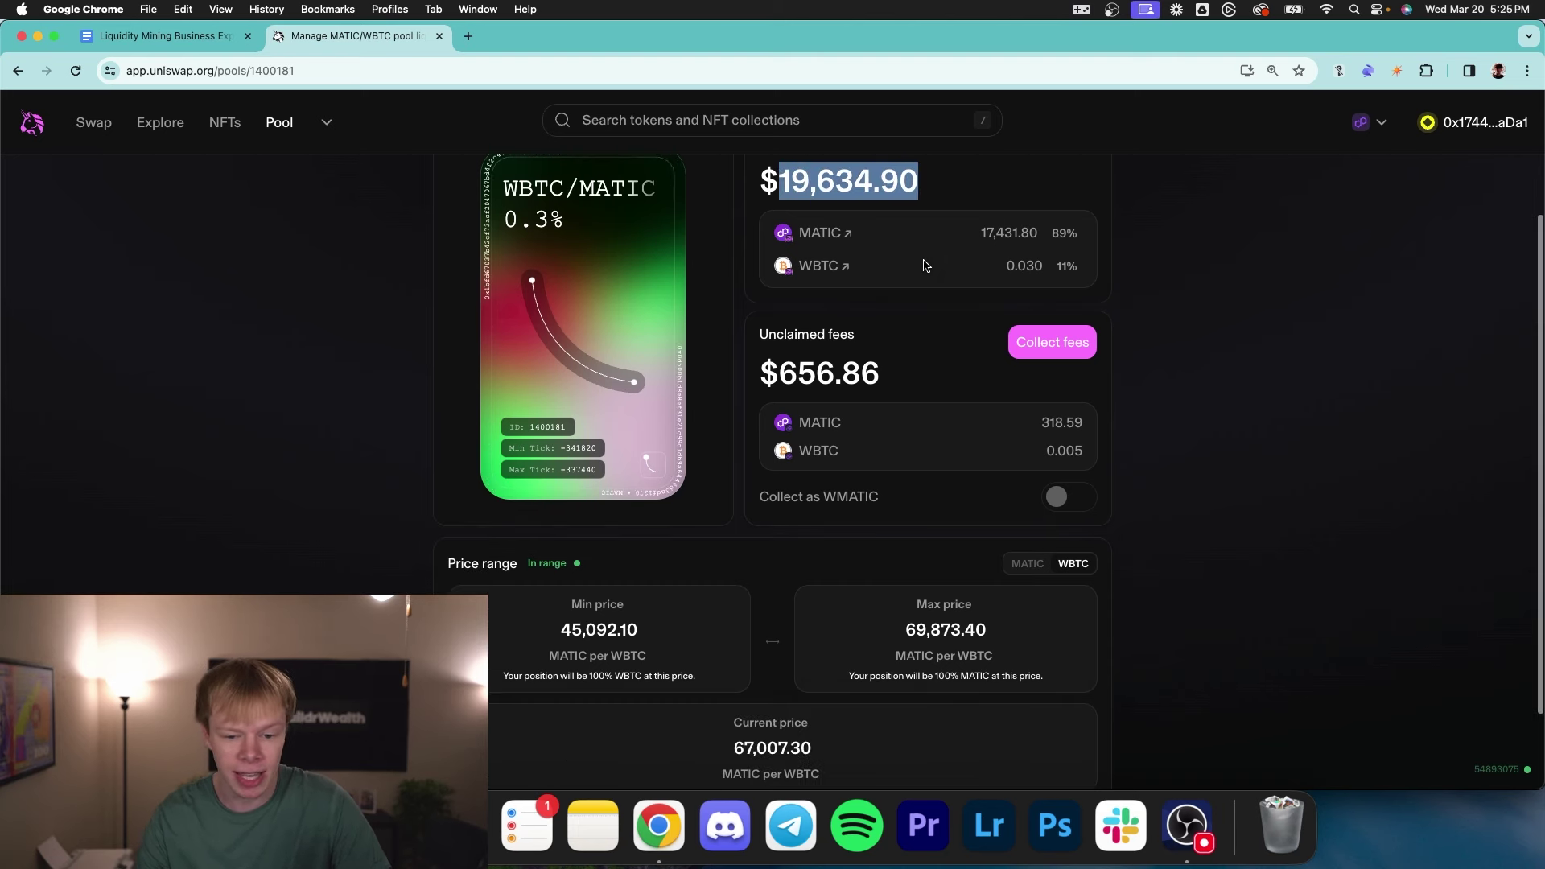
scroll(925, 265, up, 3)
drag(881, 265, 852, 285)
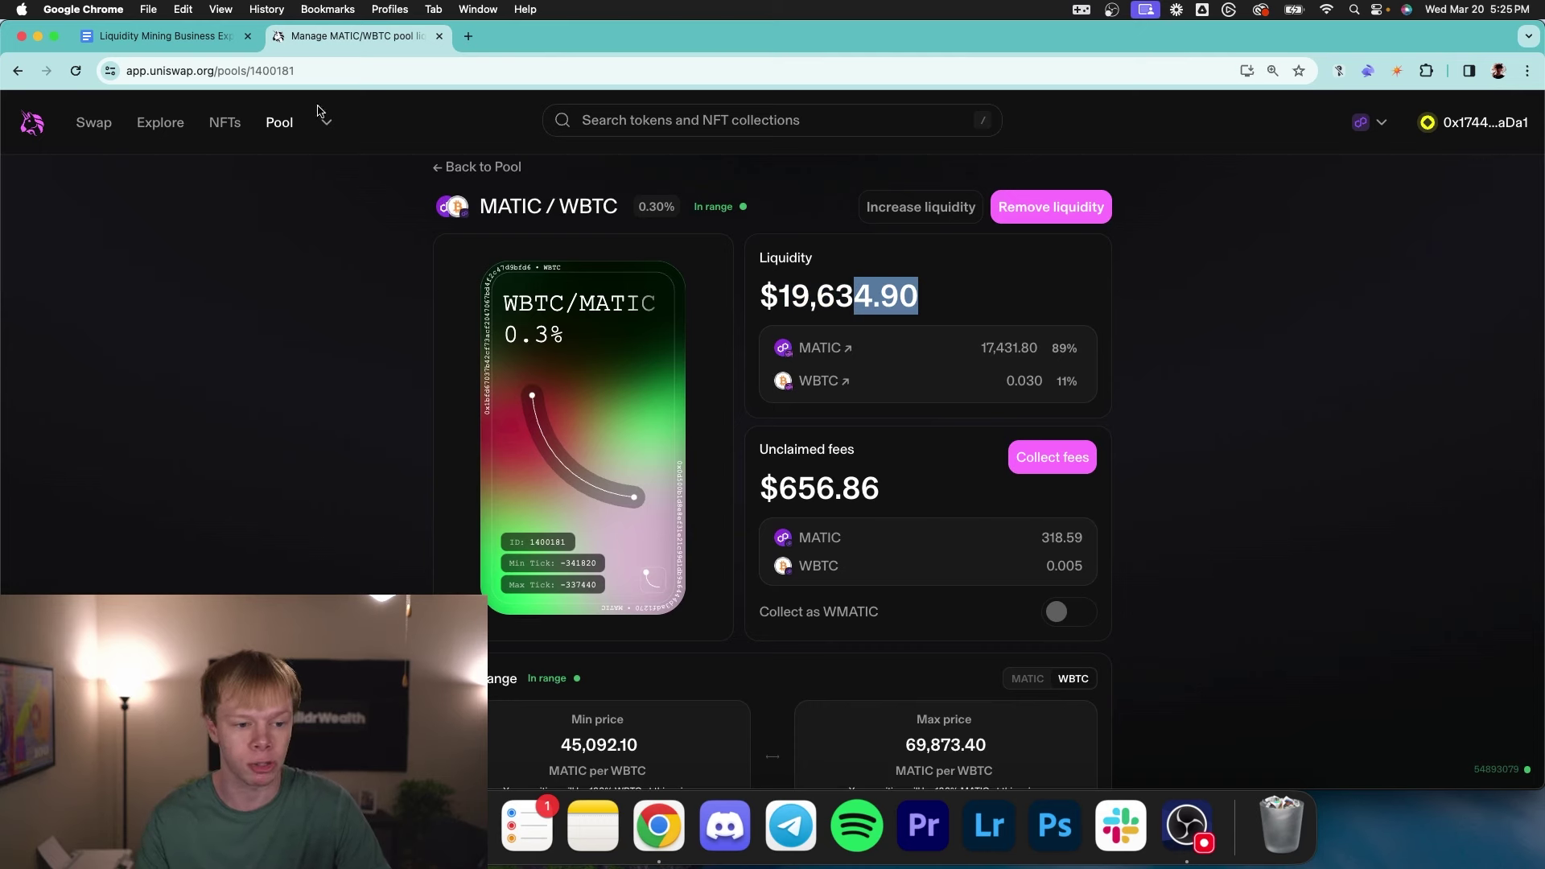
click(93, 122)
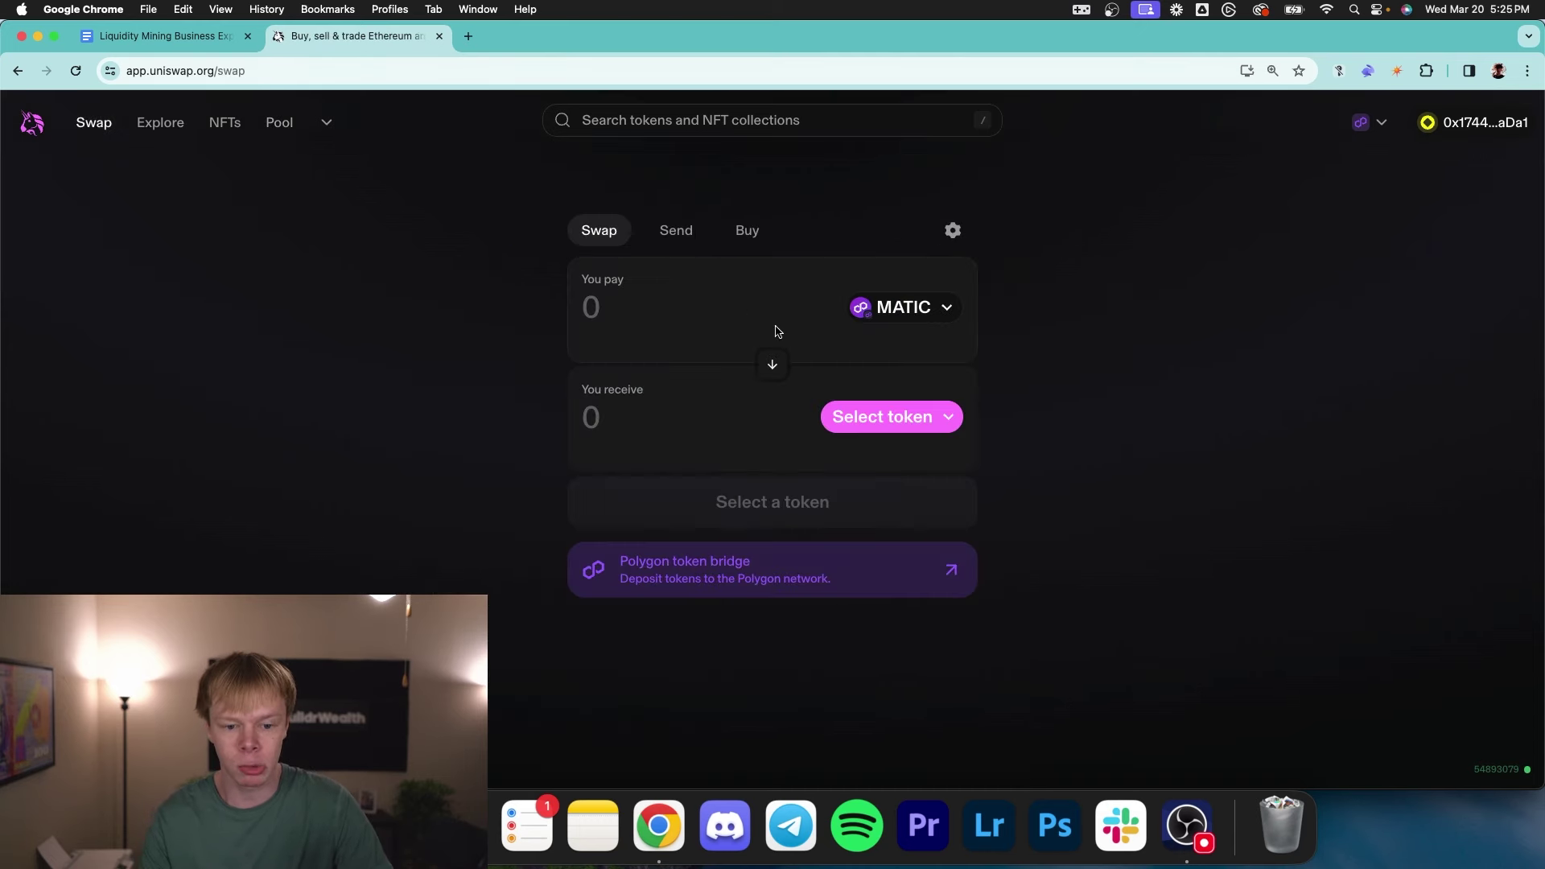
- Set up a swap paying 10000 MATIC to receive Wrapped BTC
click(874, 417)
text(wbtc)
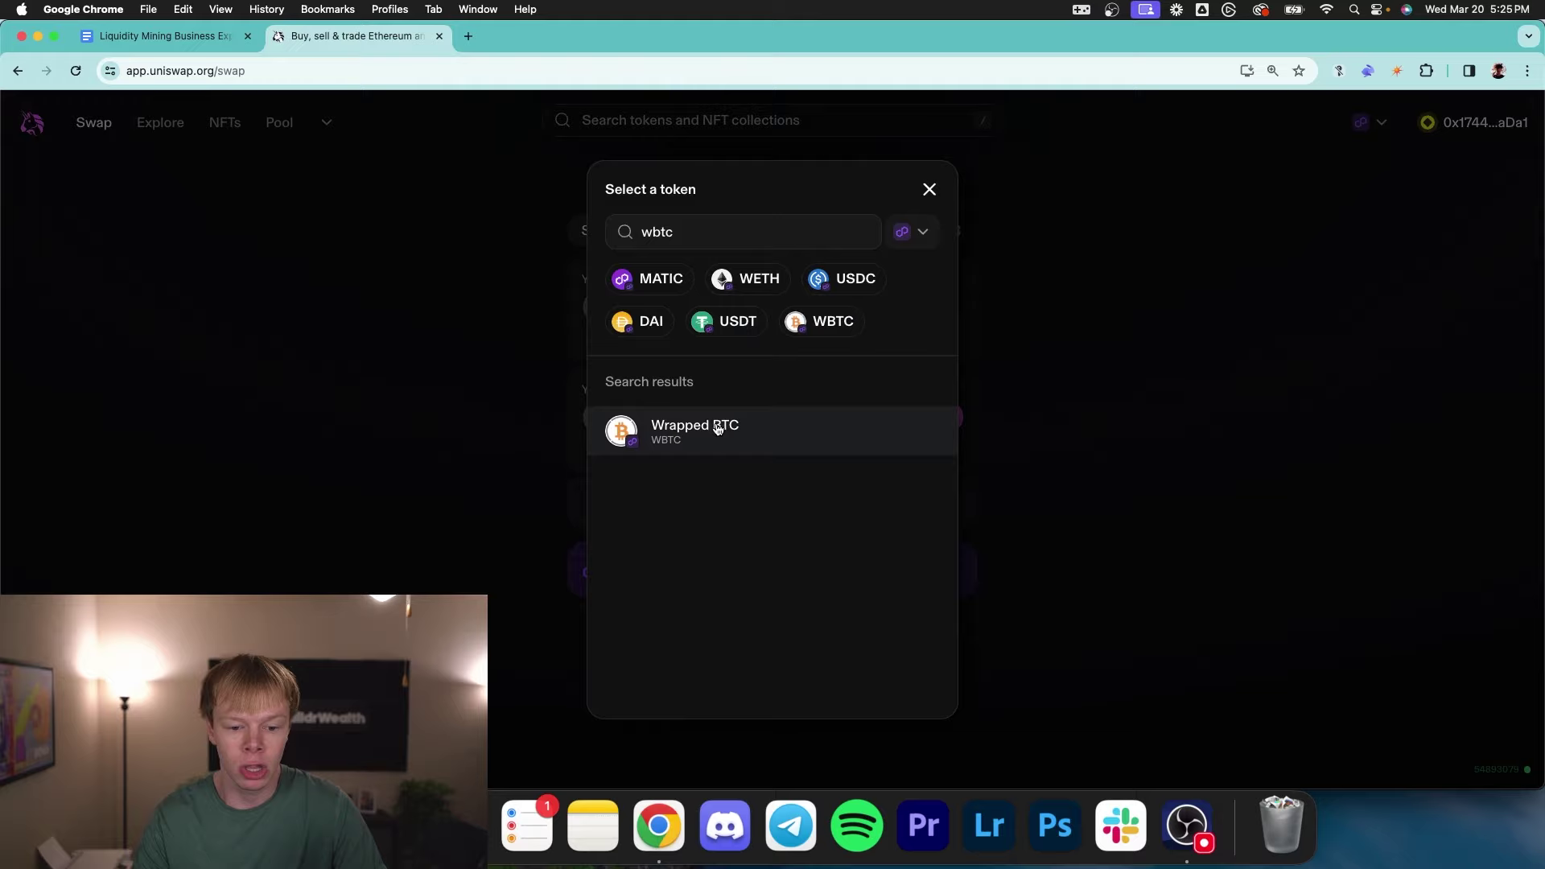
click(718, 428)
click(683, 299)
text(1)
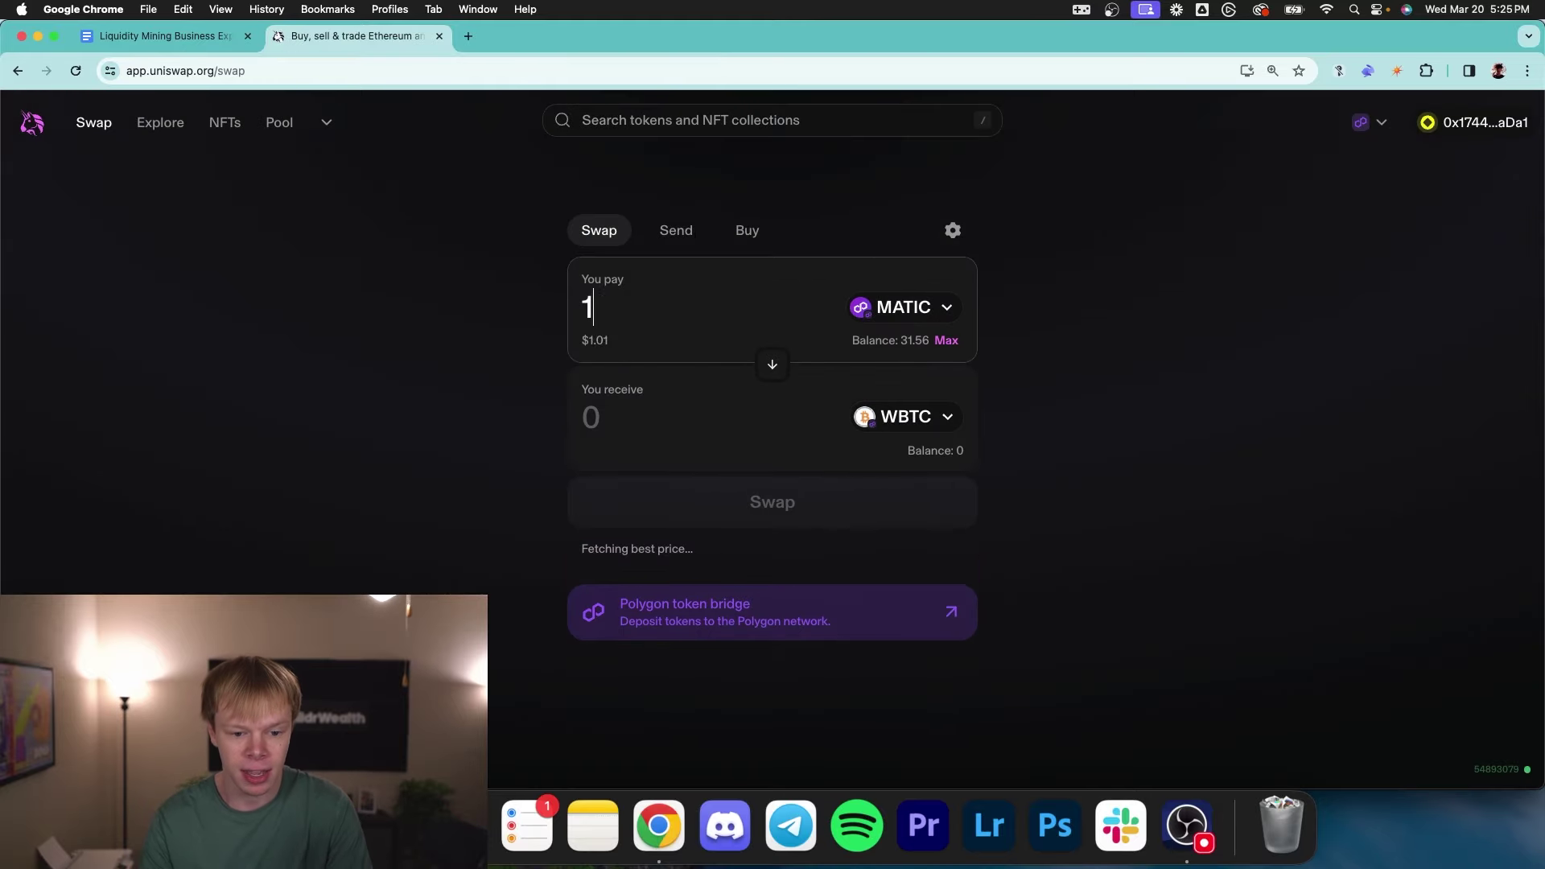
text(0000)
double_click(657, 308)
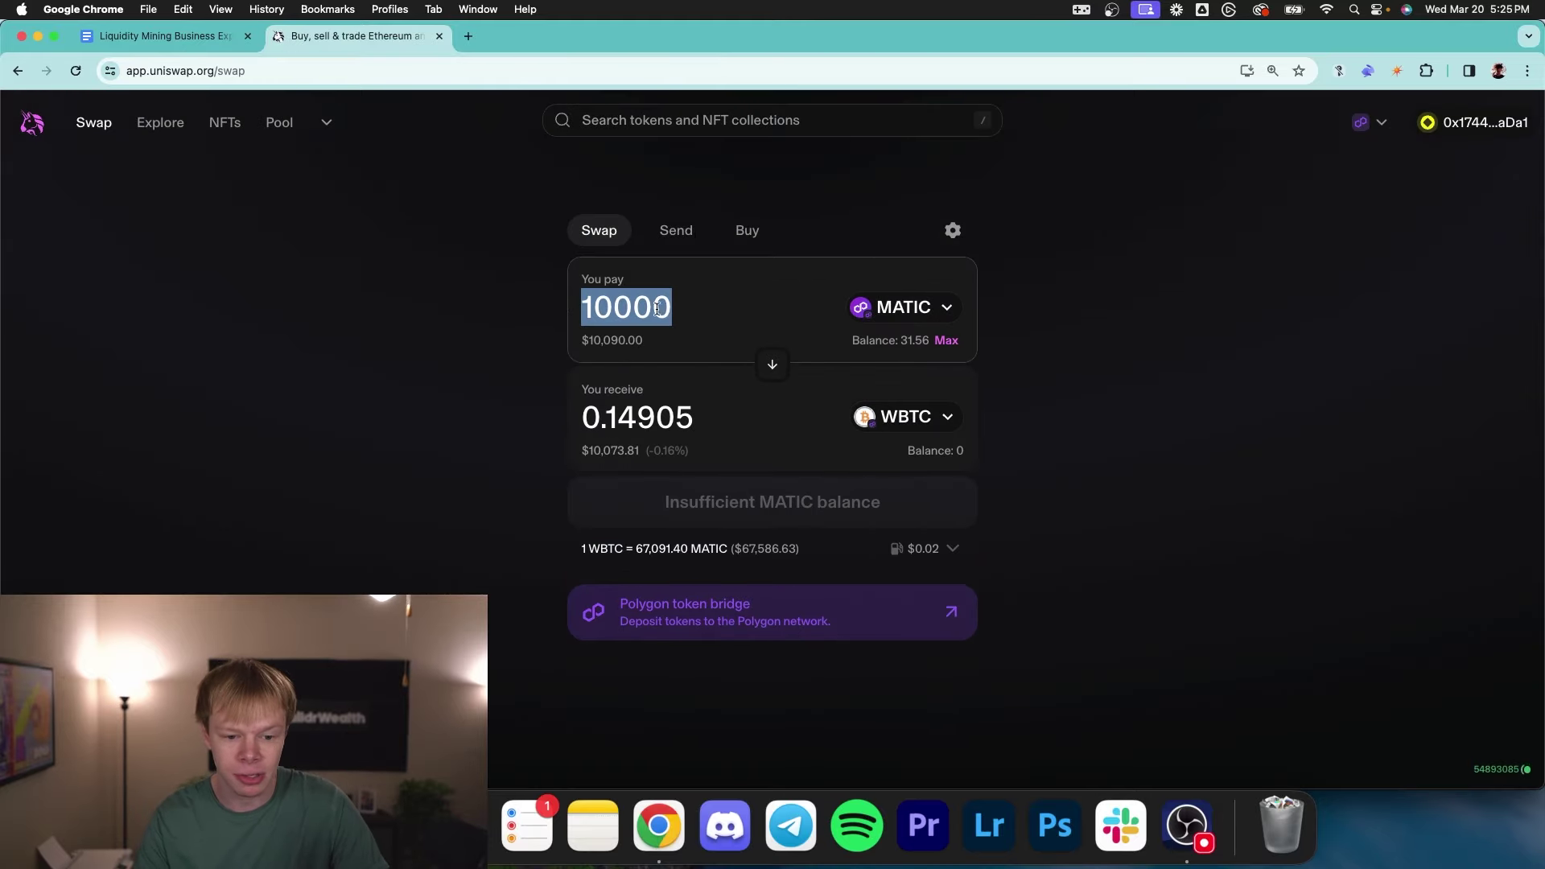
click(716, 315)
drag(761, 315, 527, 313)
click(1145, 331)
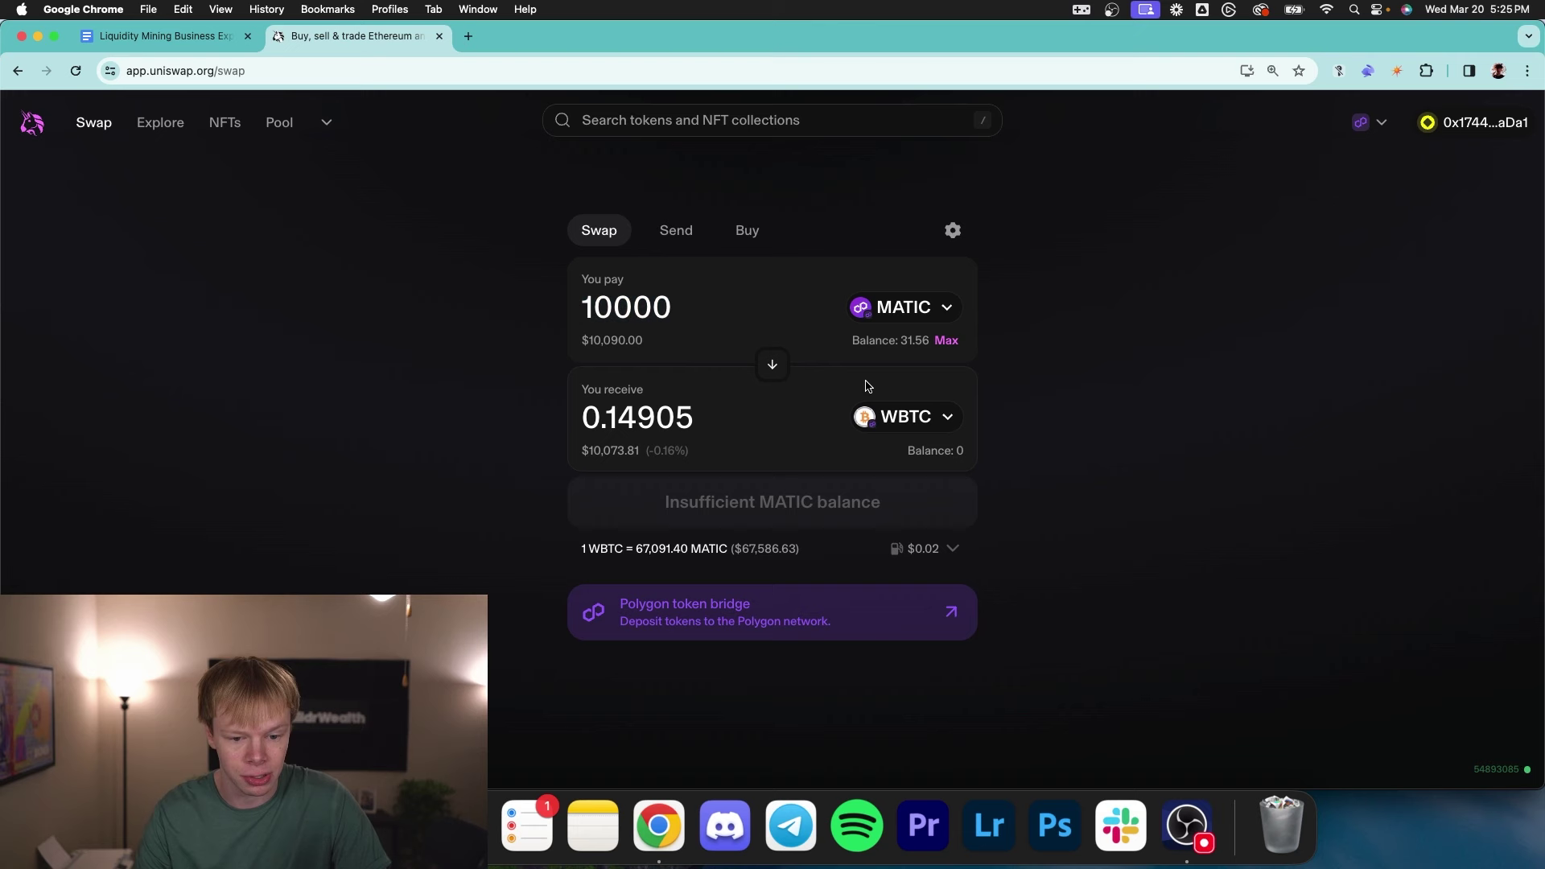
- Show the swap's fee and routing details and highlight the 10,083.57 dollar value received
click(949, 548)
mouse_move(1137, 584)
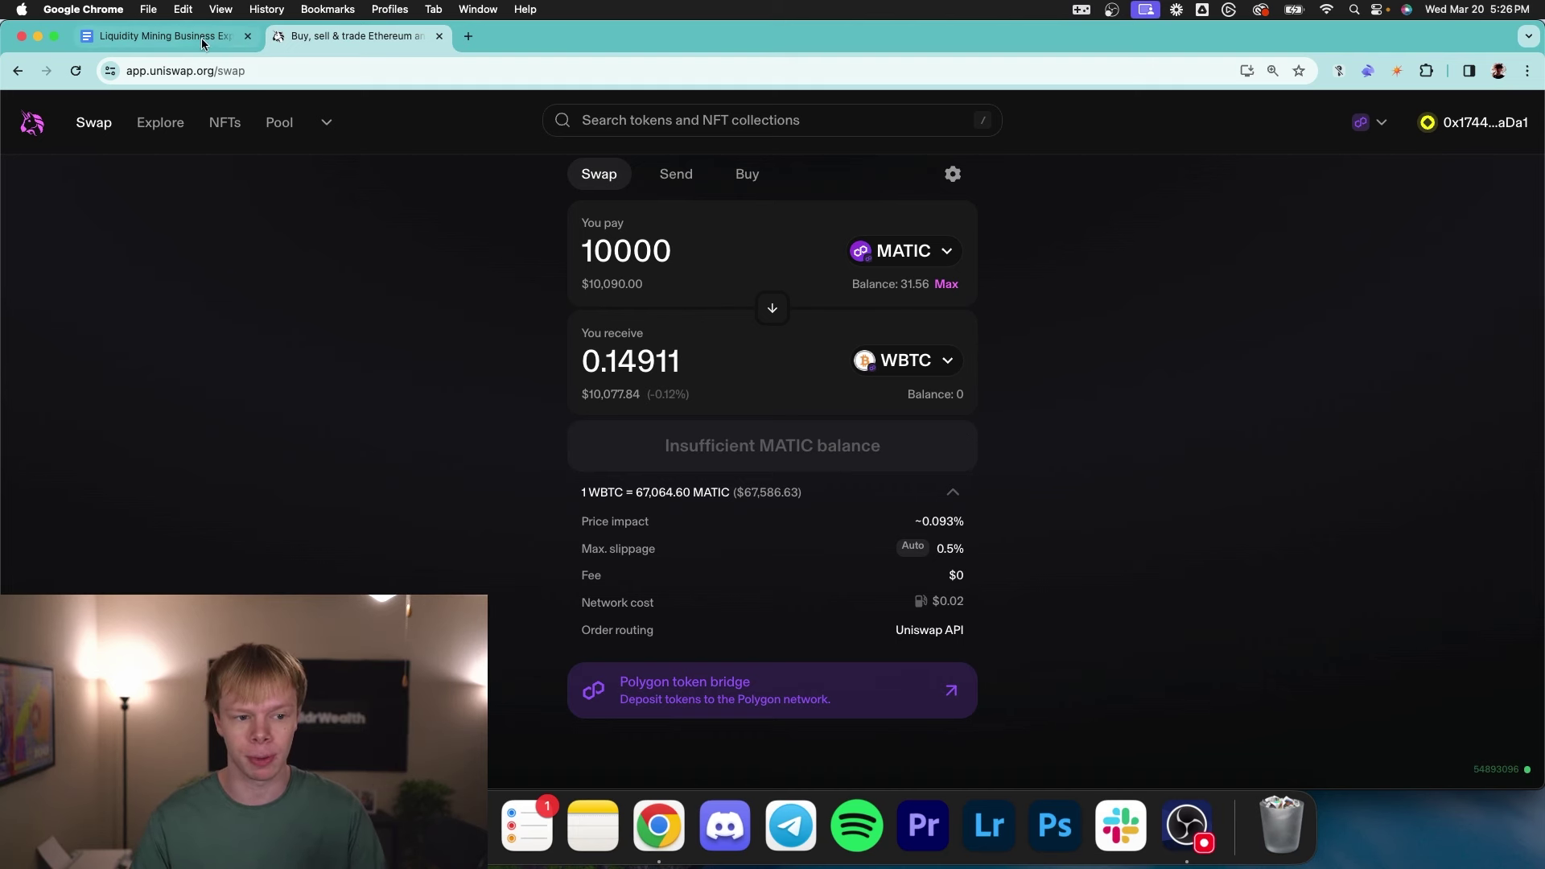
drag(680, 309, 564, 313)
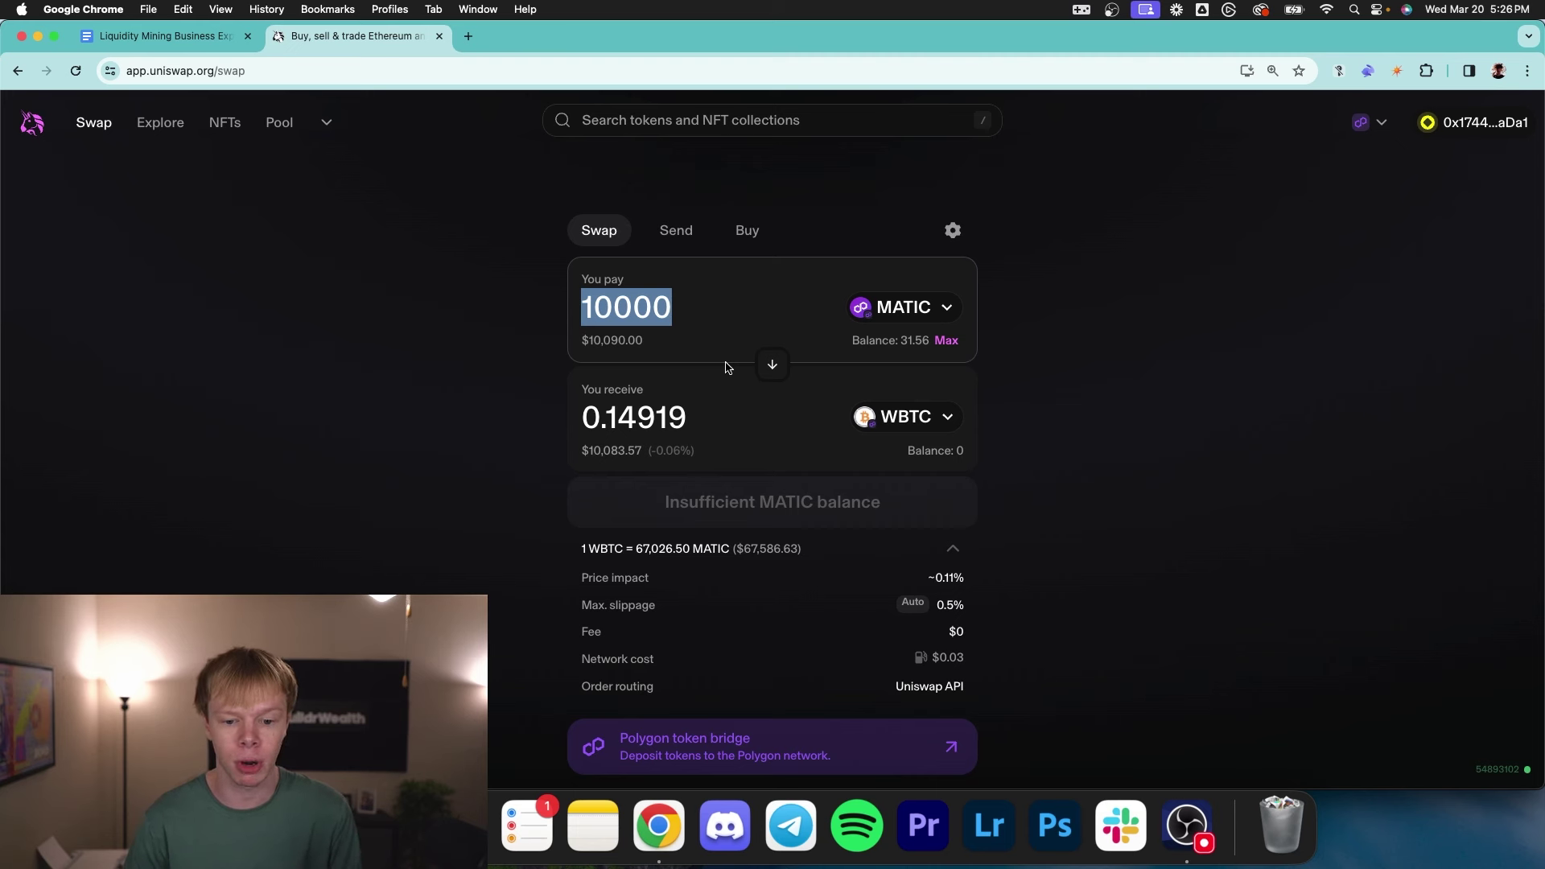
click(618, 452)
double_click(618, 452)
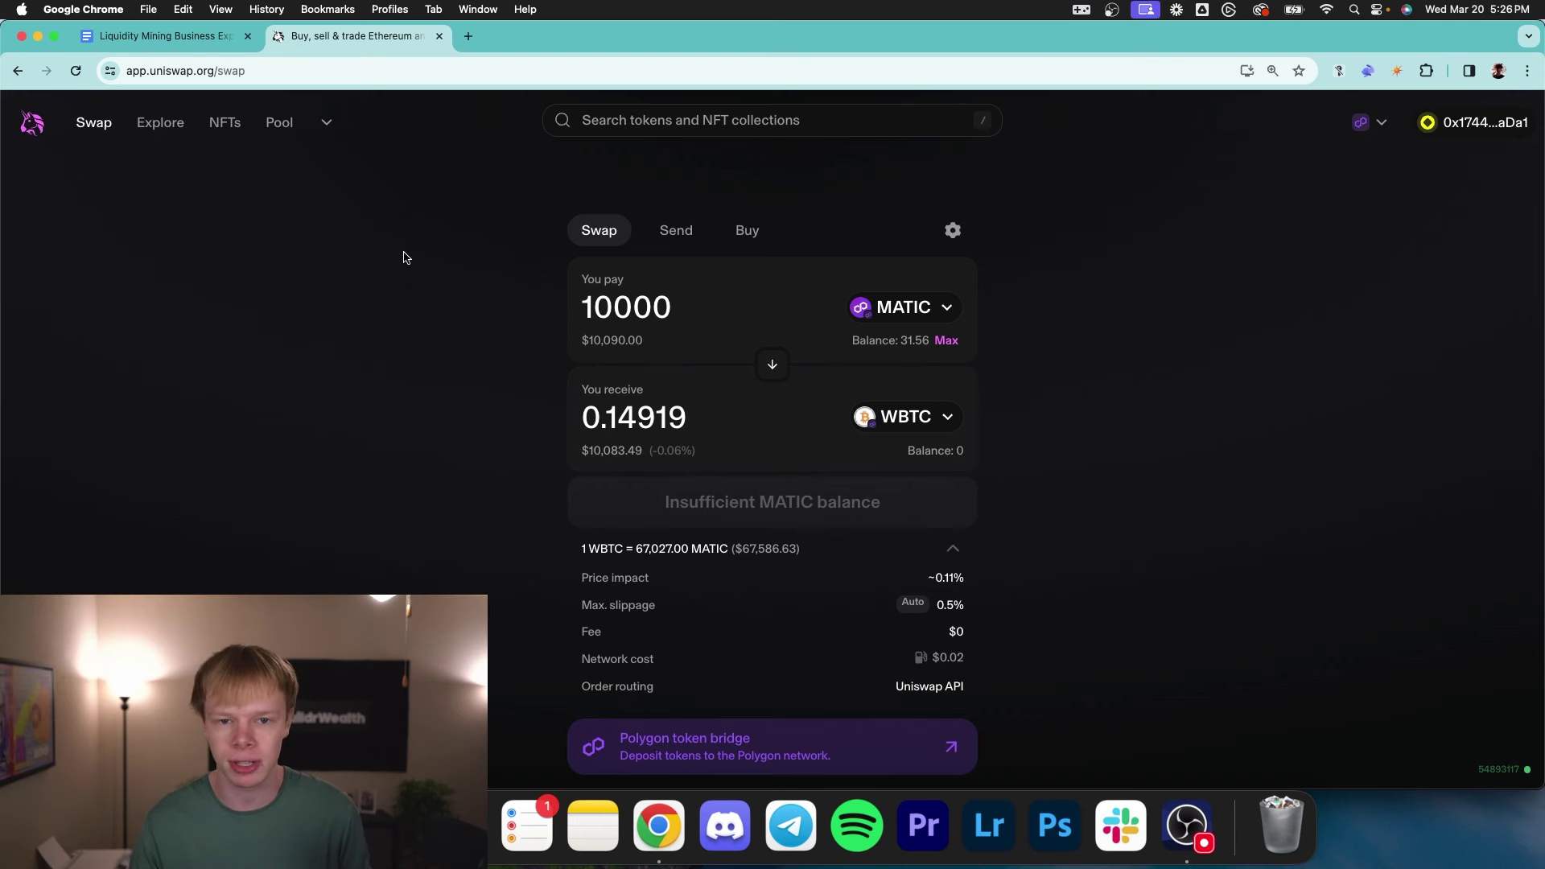
key(ctrl+shift+Tab)
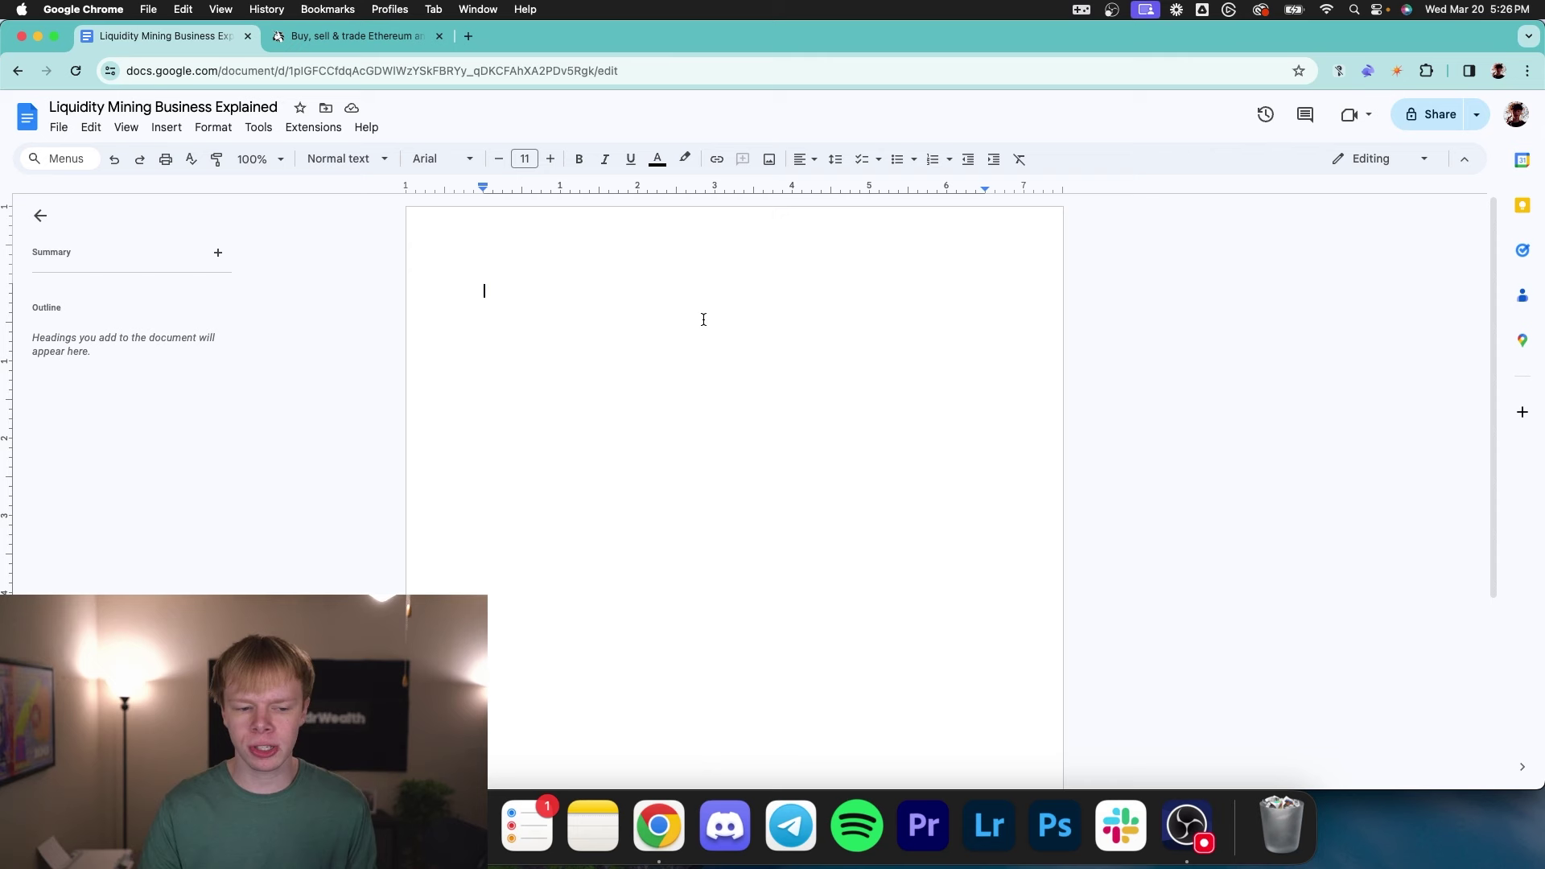
click(344, 42)
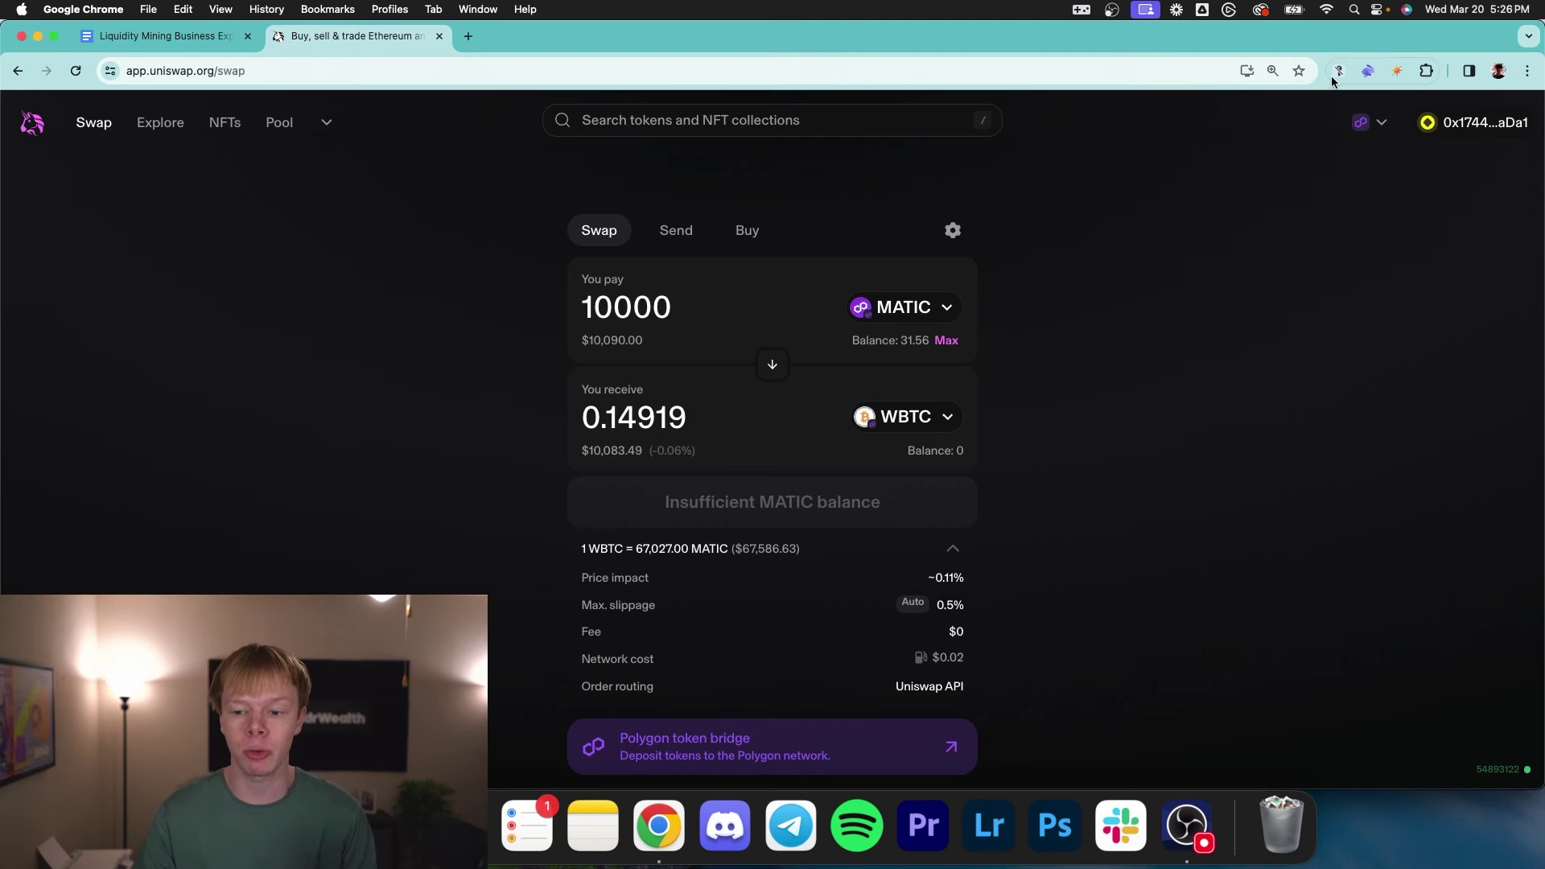
click(1447, 127)
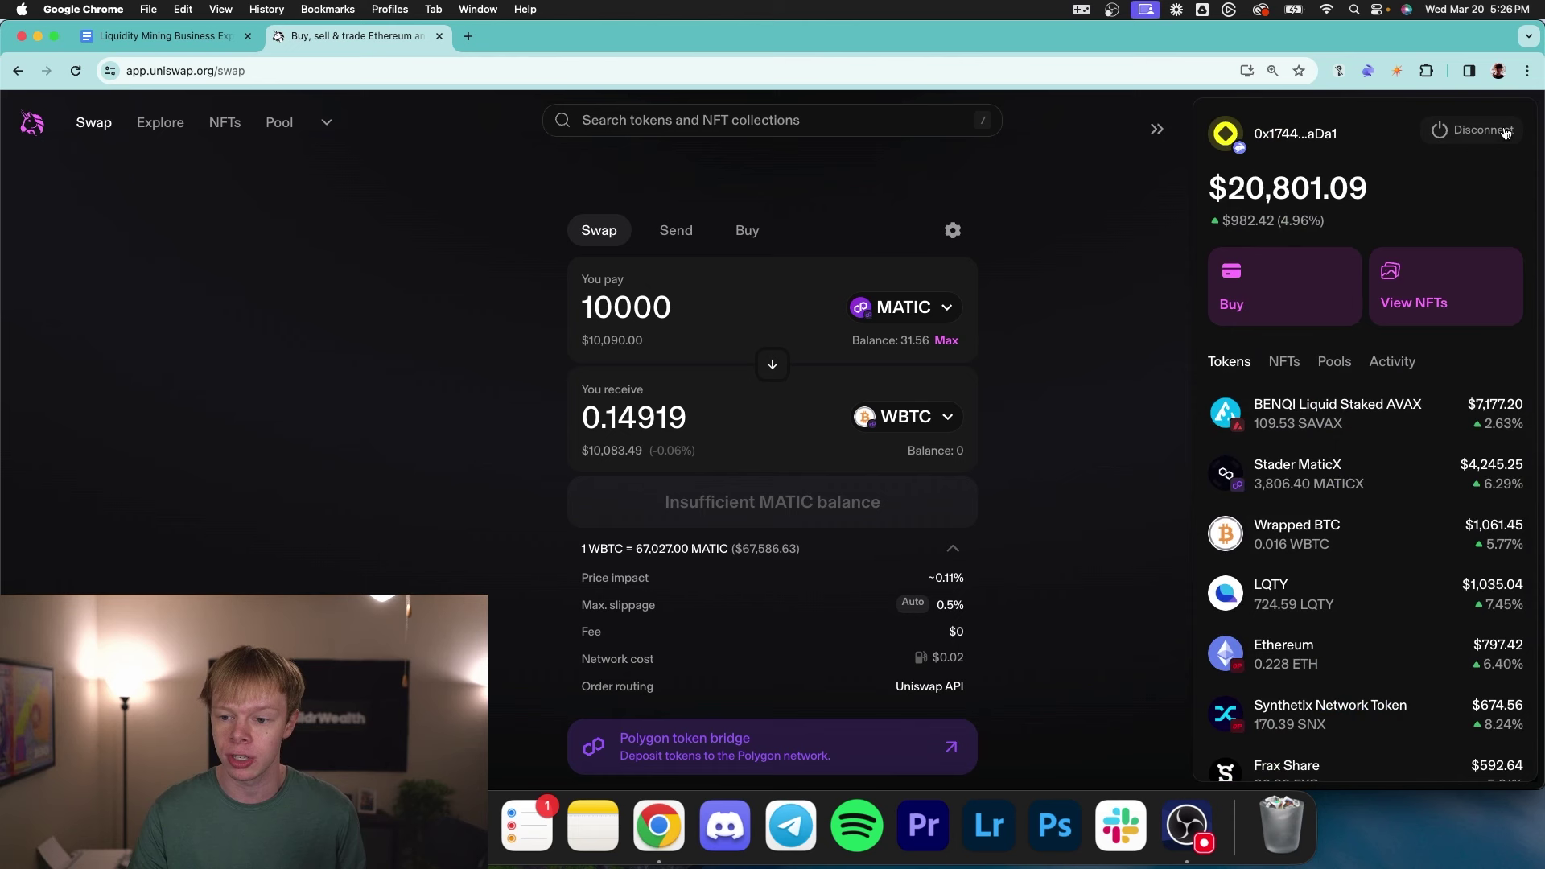
click(1498, 134)
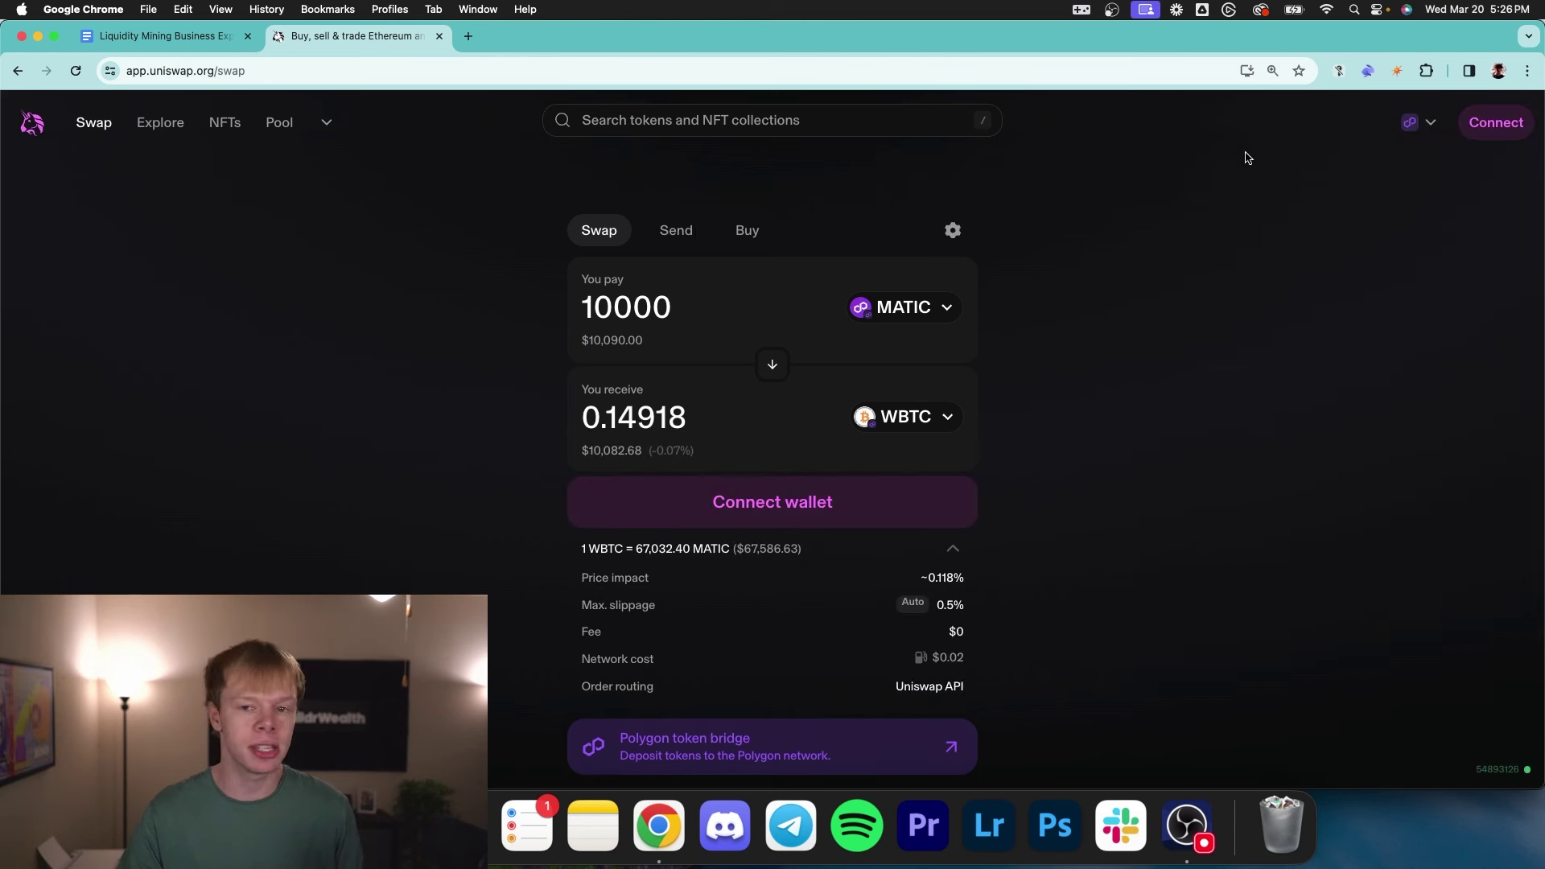
click(1478, 122)
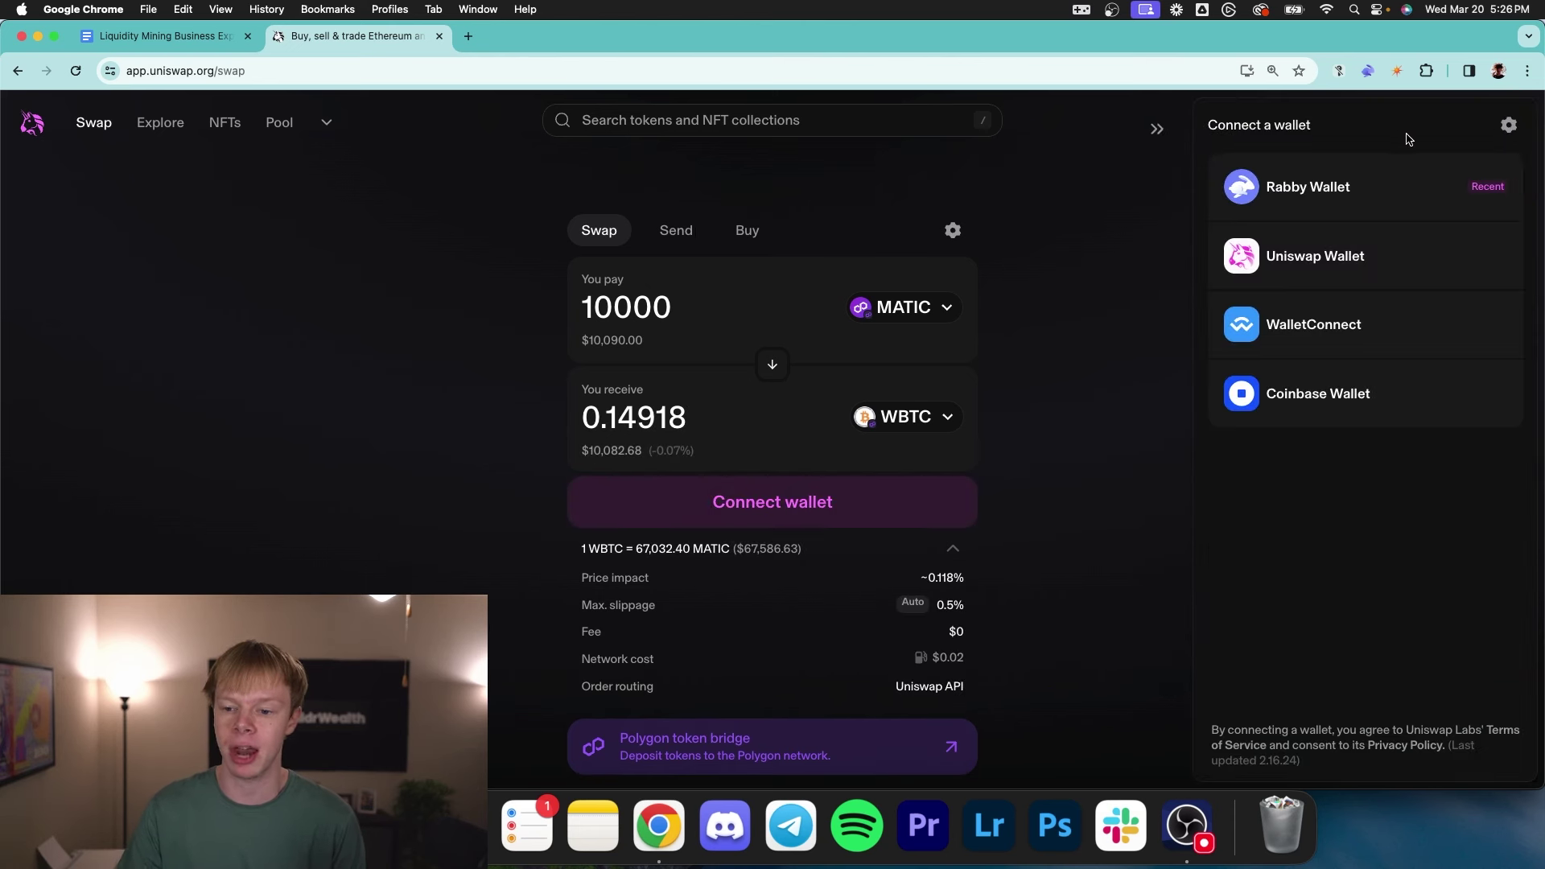
click(1319, 186)
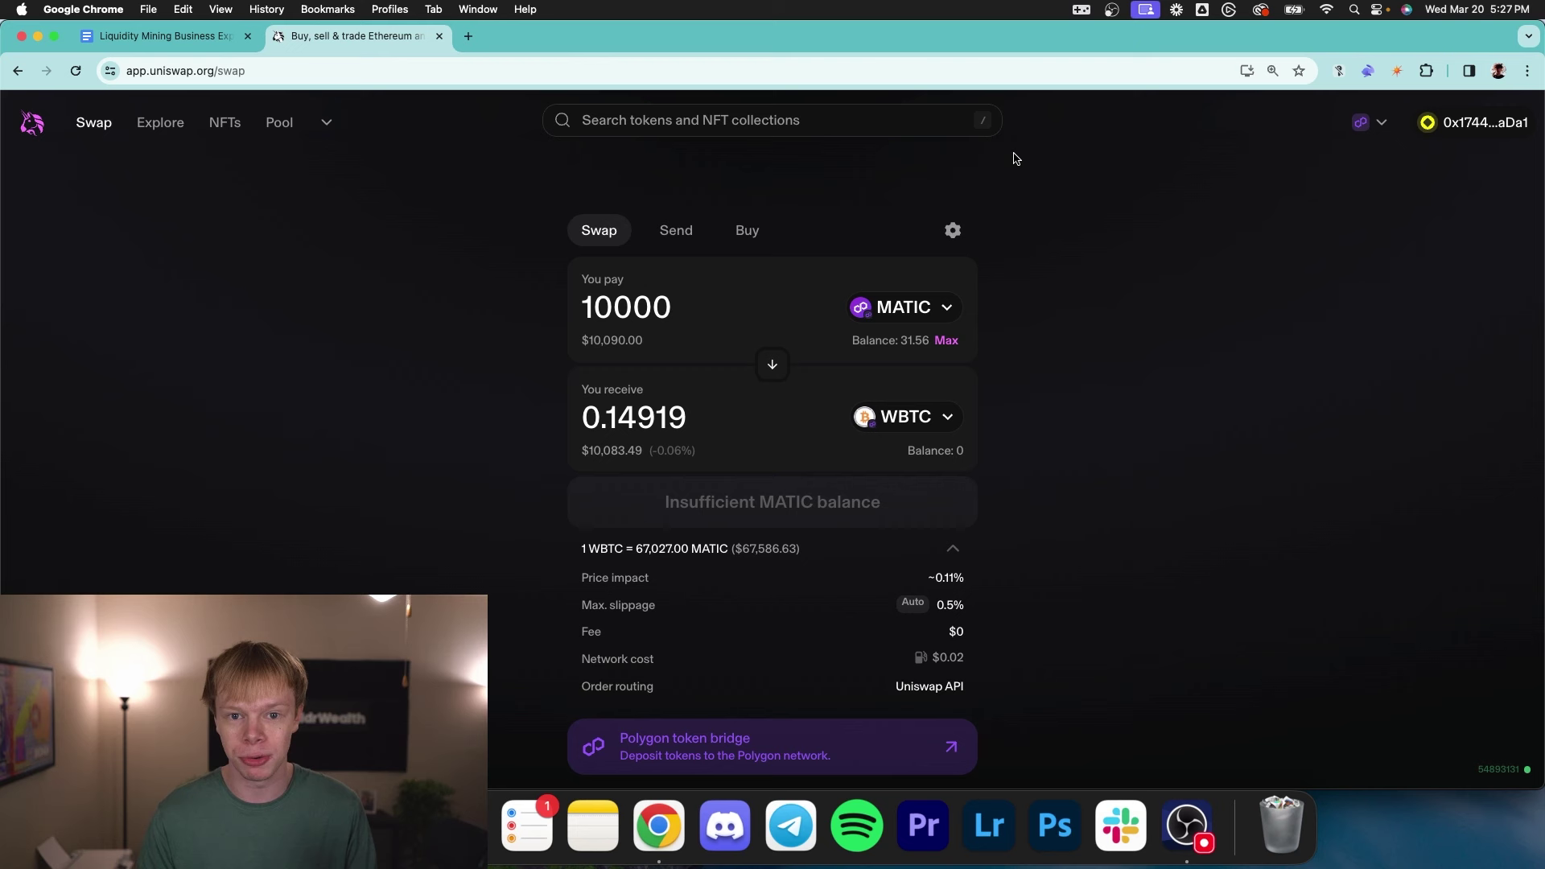
drag(698, 311, 555, 315)
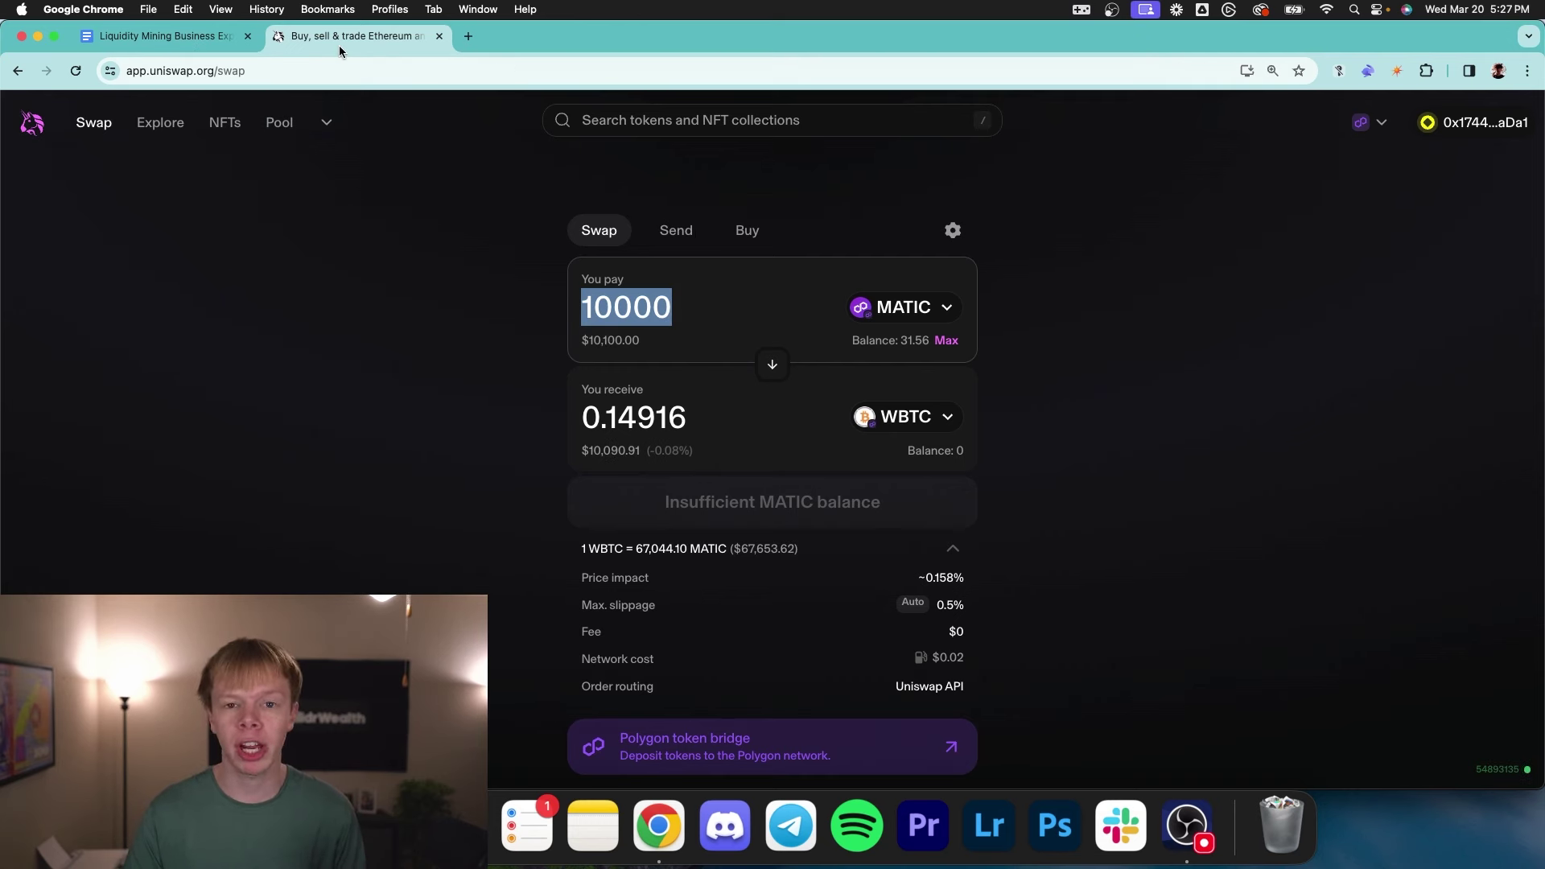
- Return to the liquidity-mining document and put the caret on its first line
click(210, 46)
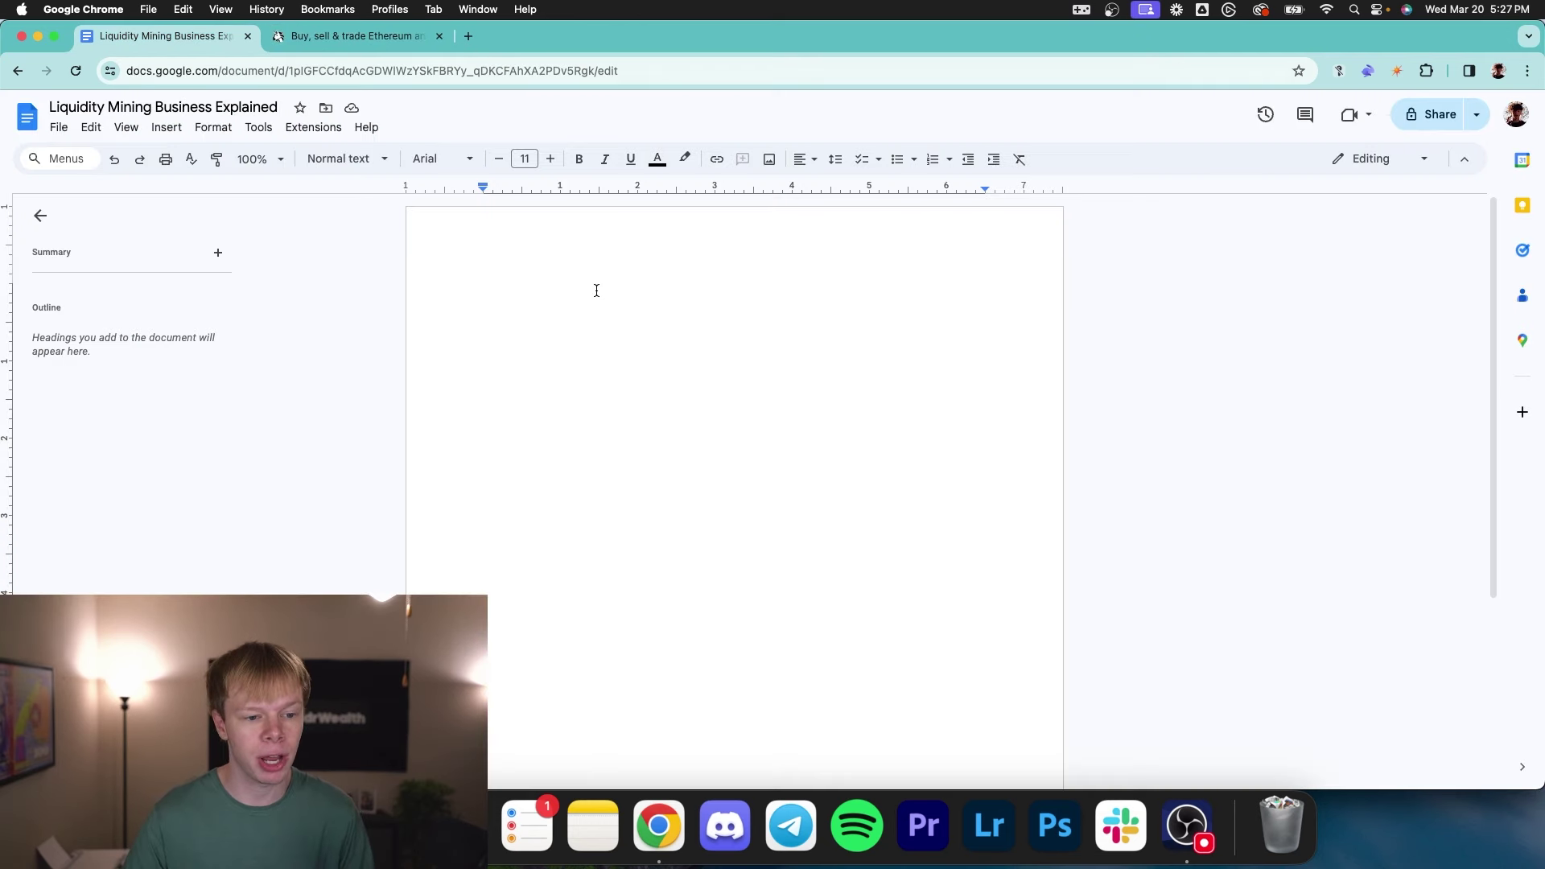
key(super+a)
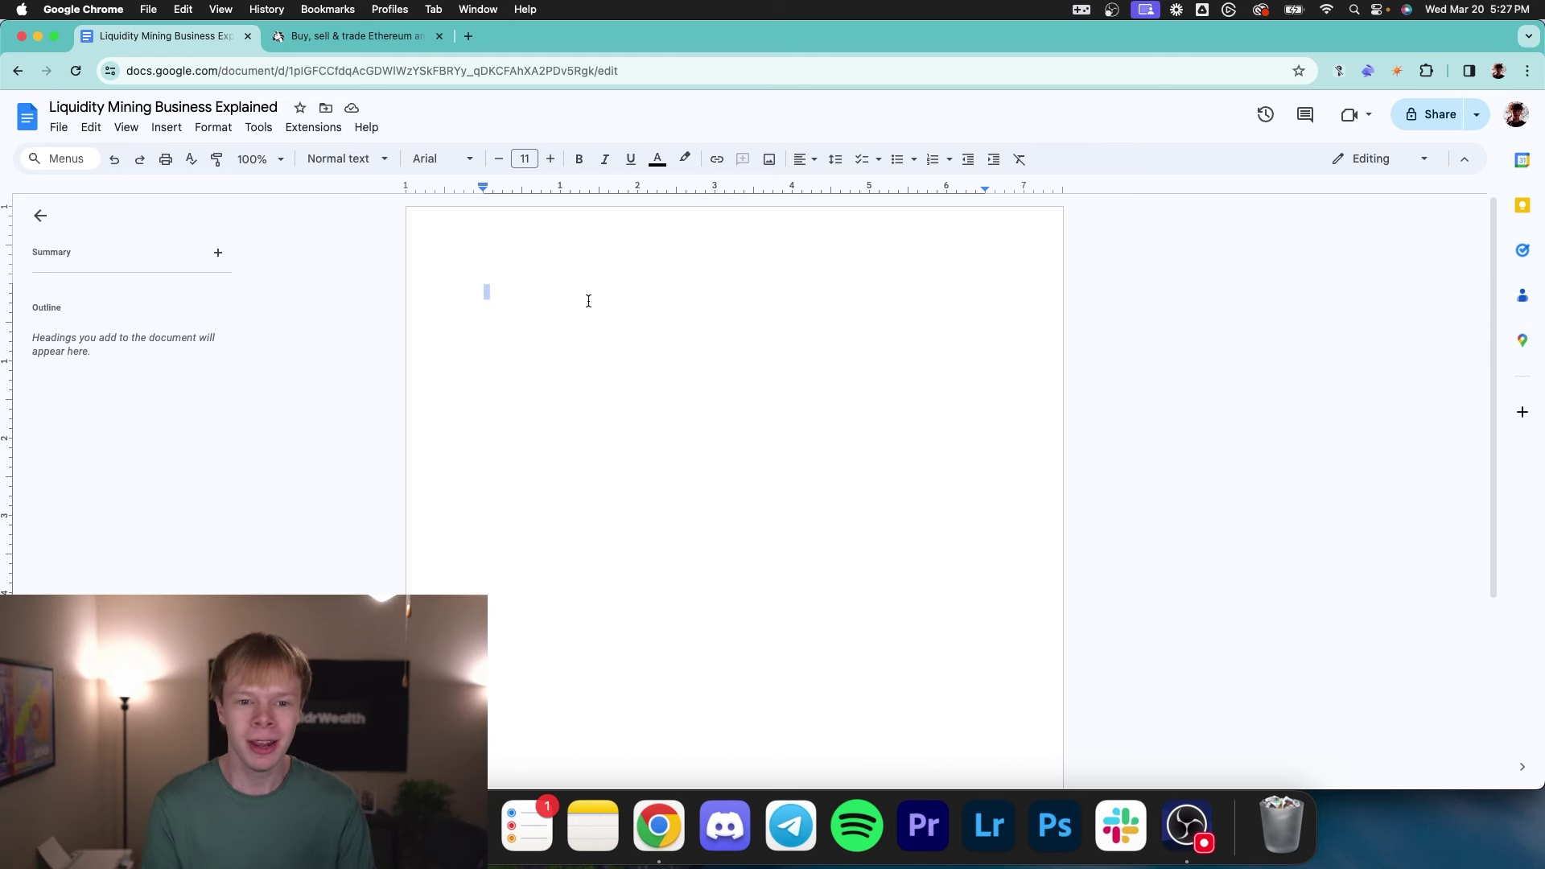
click(587, 301)
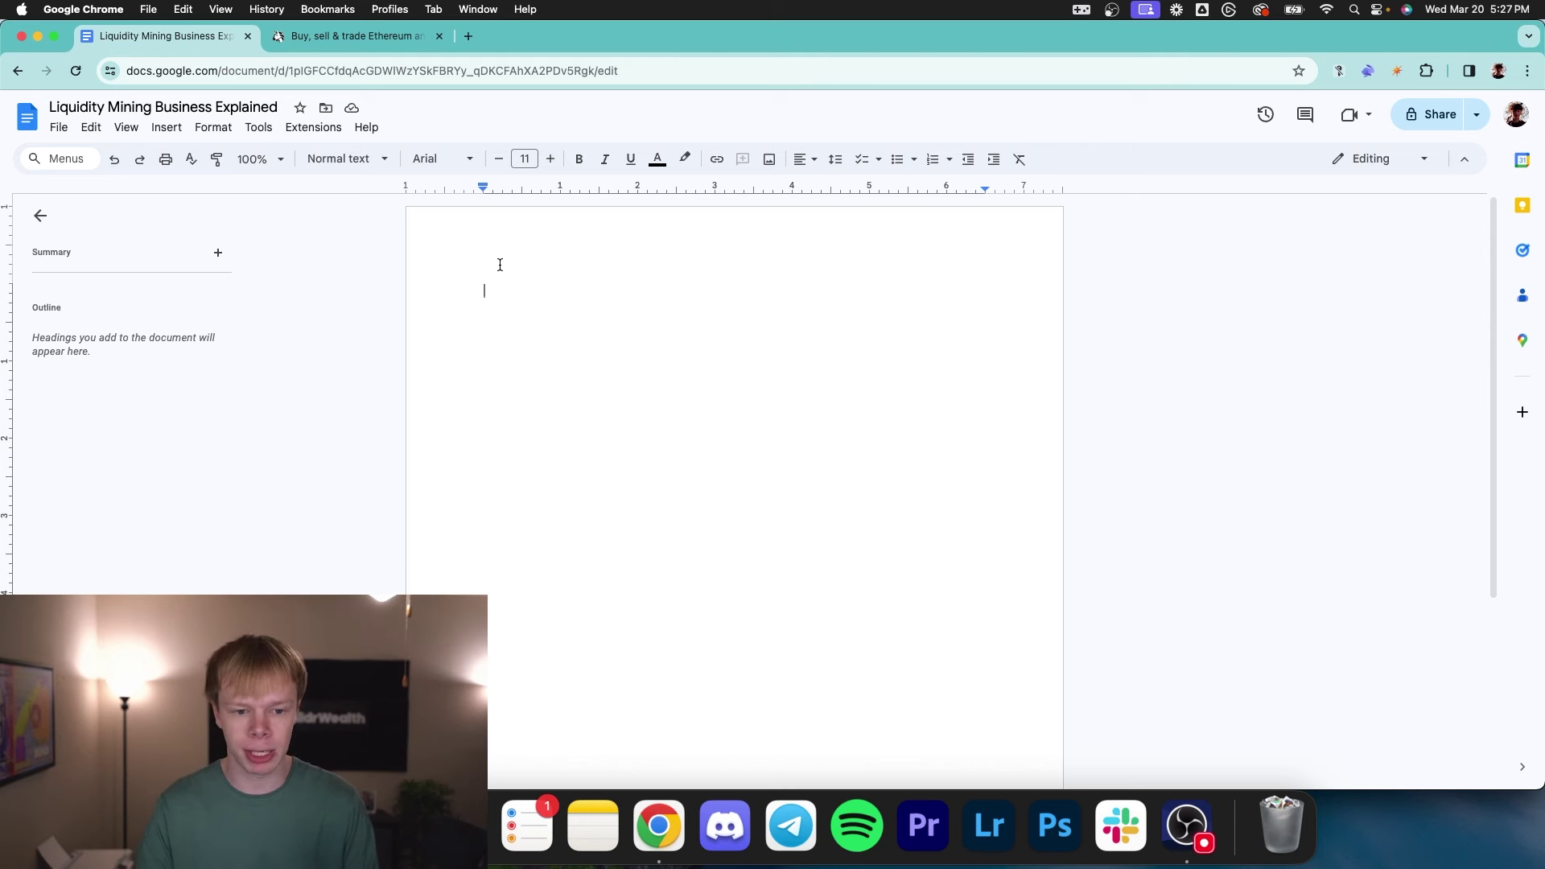
double_click(572, 282)
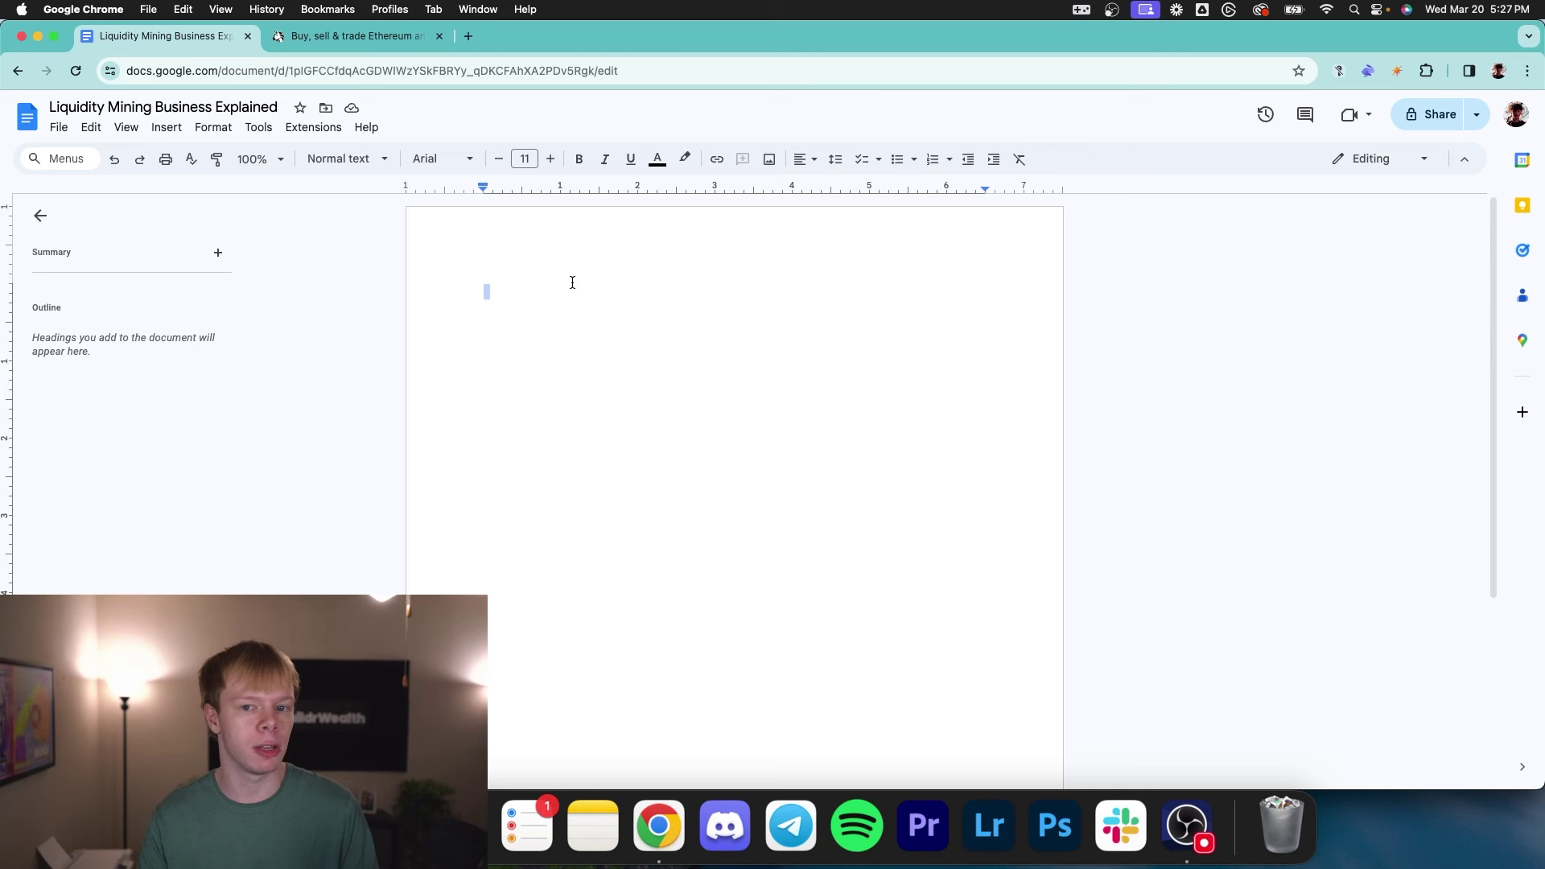
click(568, 284)
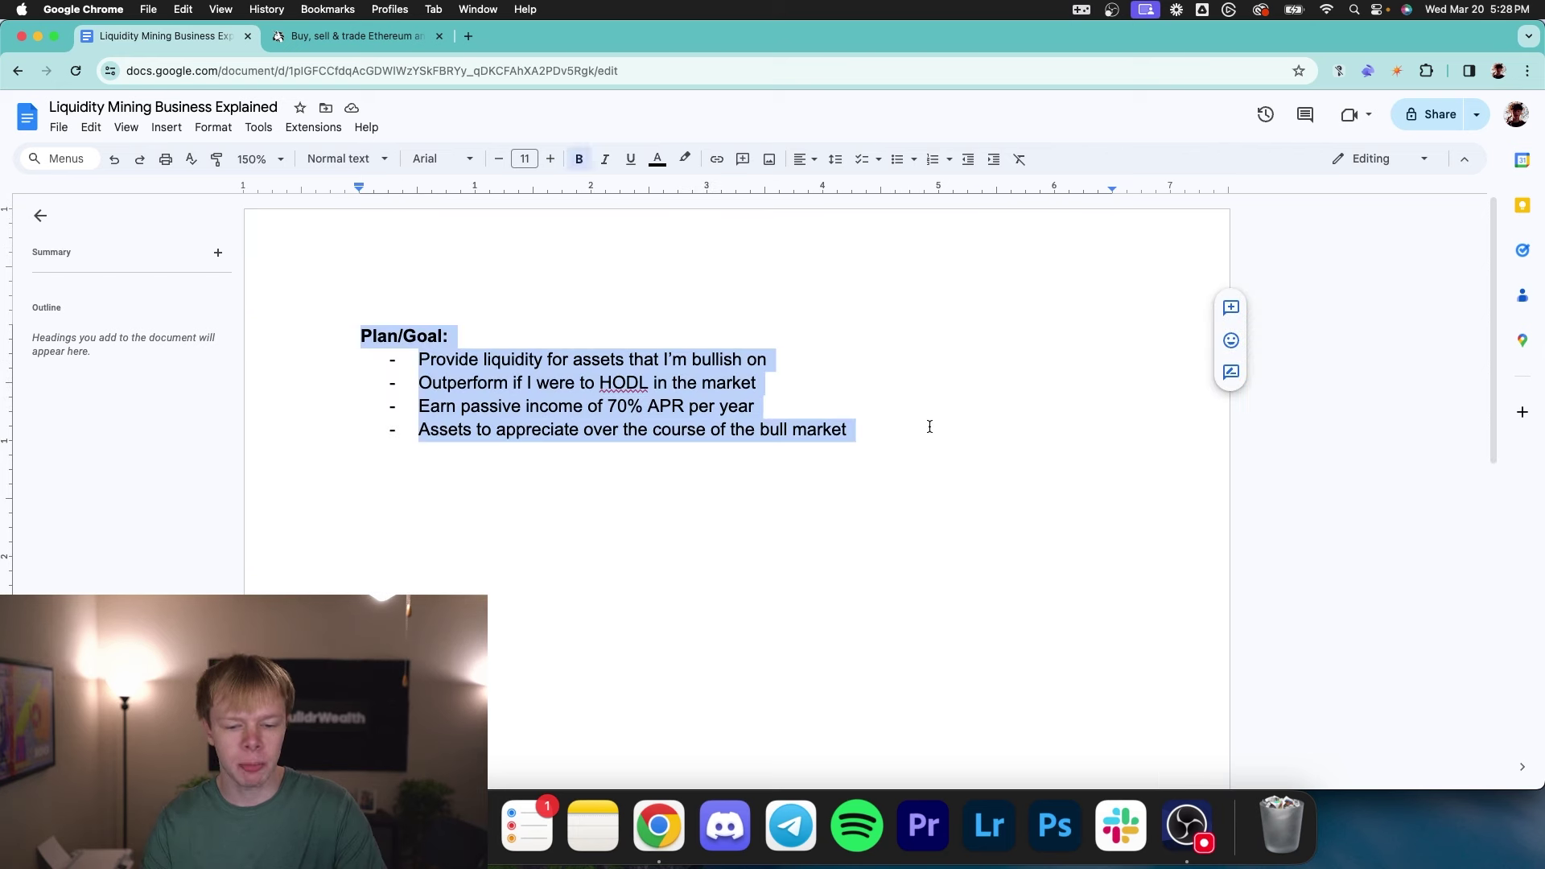
- Highlight the bullish-assets and outperform-HODL goals, then view Uniswap's pool positions list
click(937, 428)
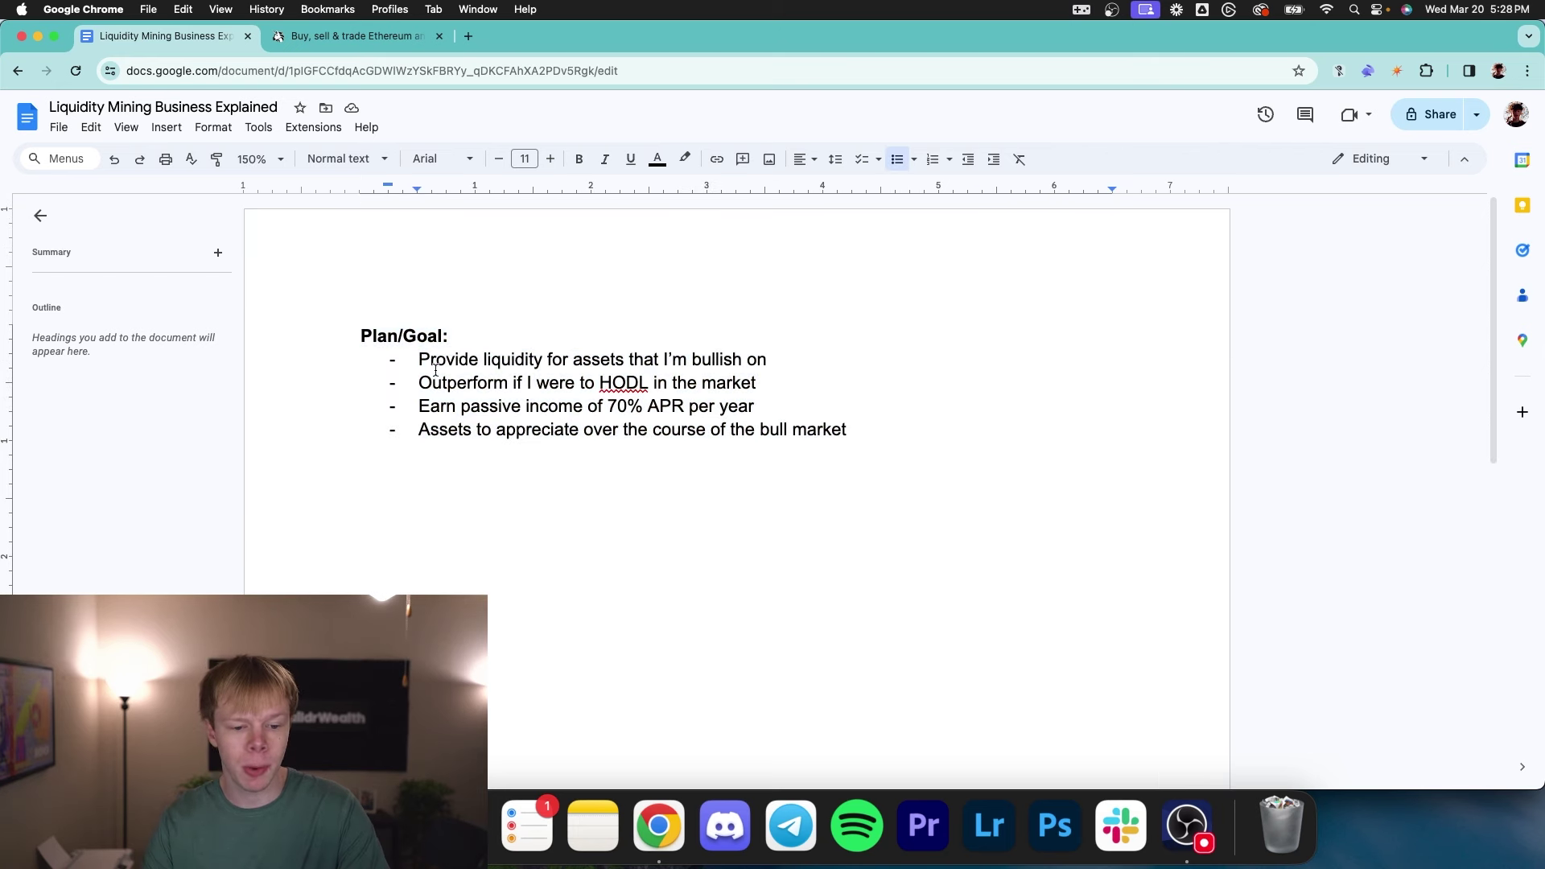
drag(416, 359, 859, 359)
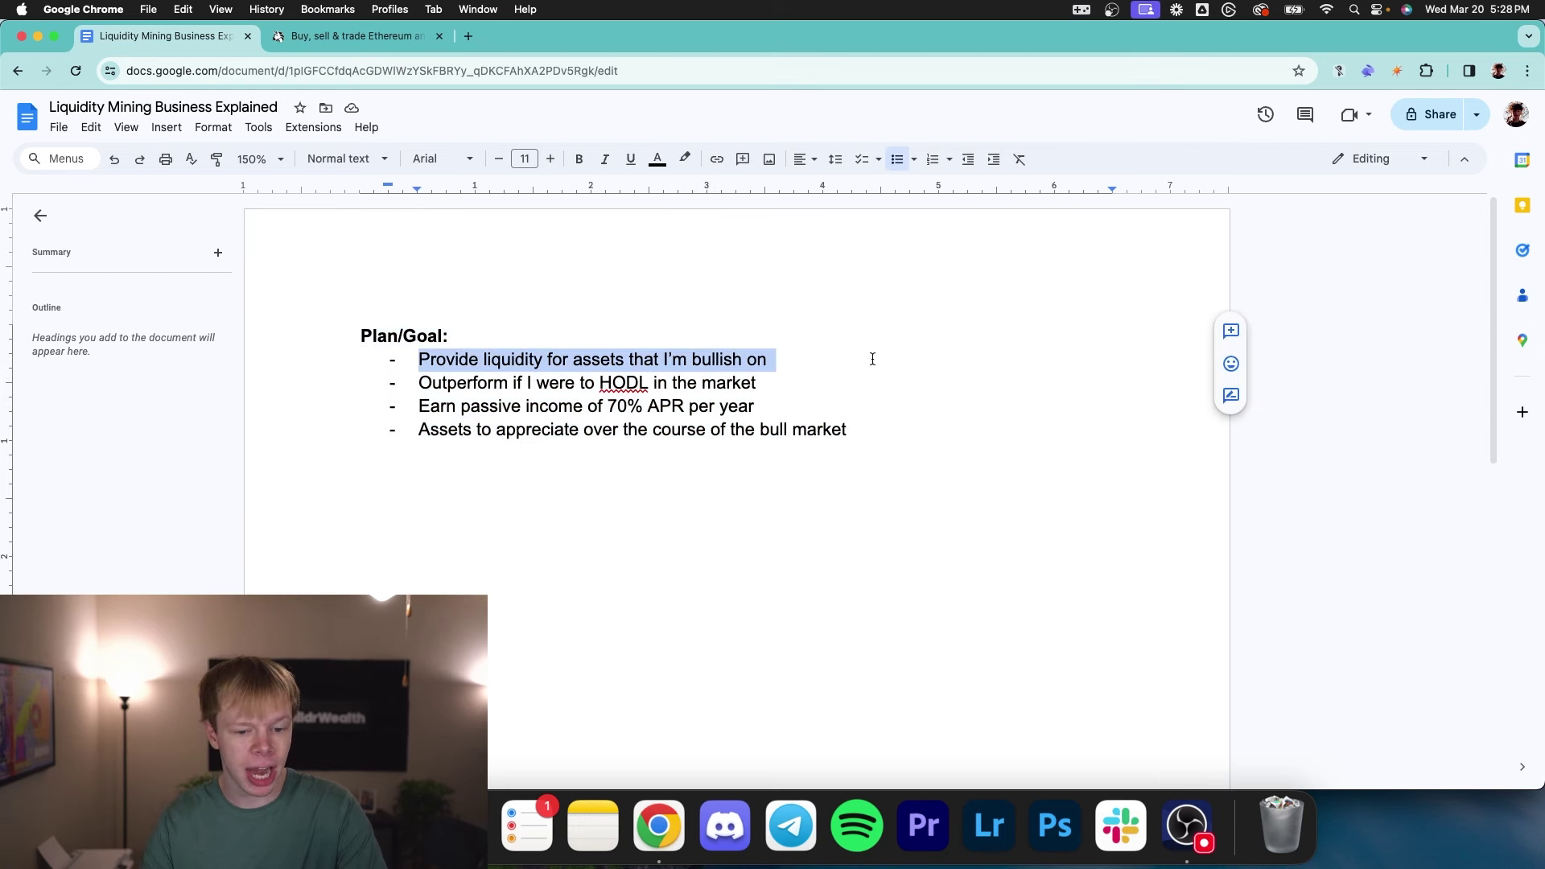
click(548, 359)
drag(424, 383, 767, 389)
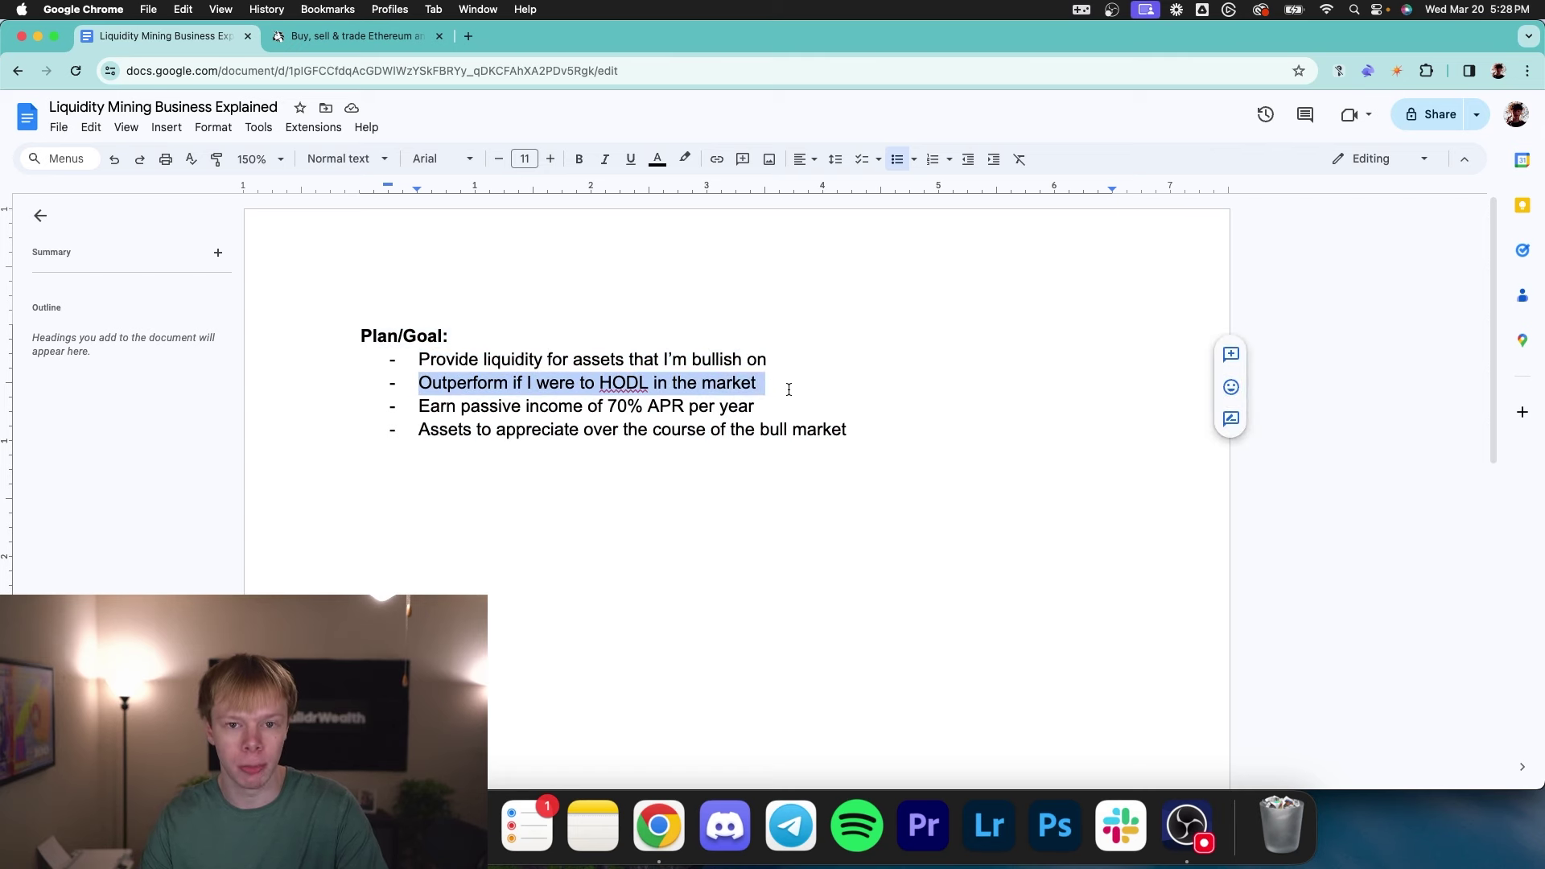
click(317, 50)
click(280, 125)
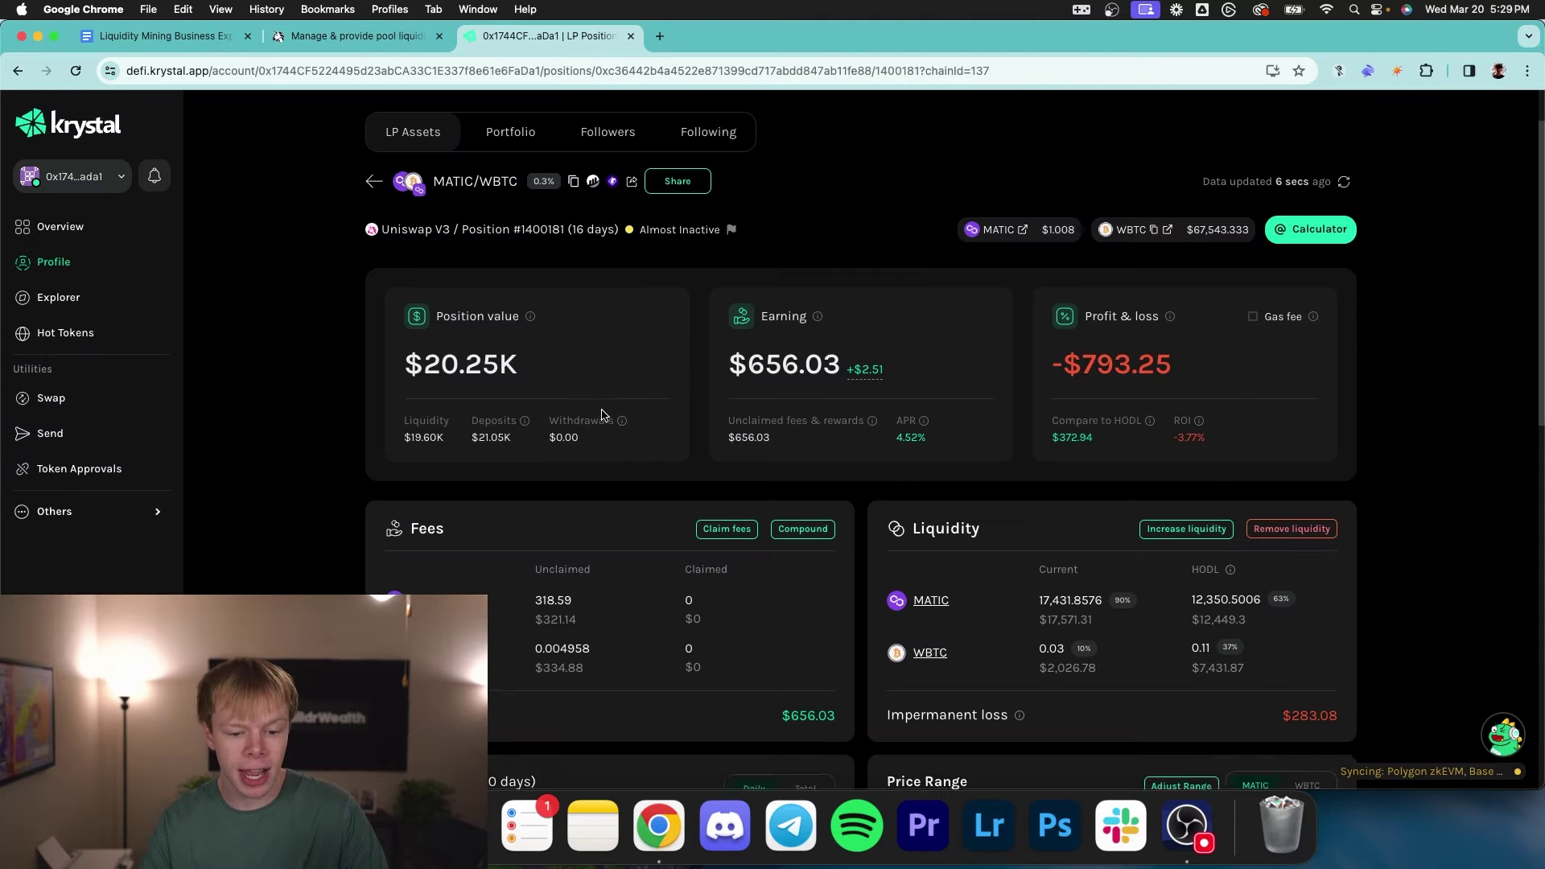
- Check the $21.05K deposits, $19.60K liquidity, $656.03 fees, $20.25K value and 793.25 PnL
scroll(602, 414, down, 2)
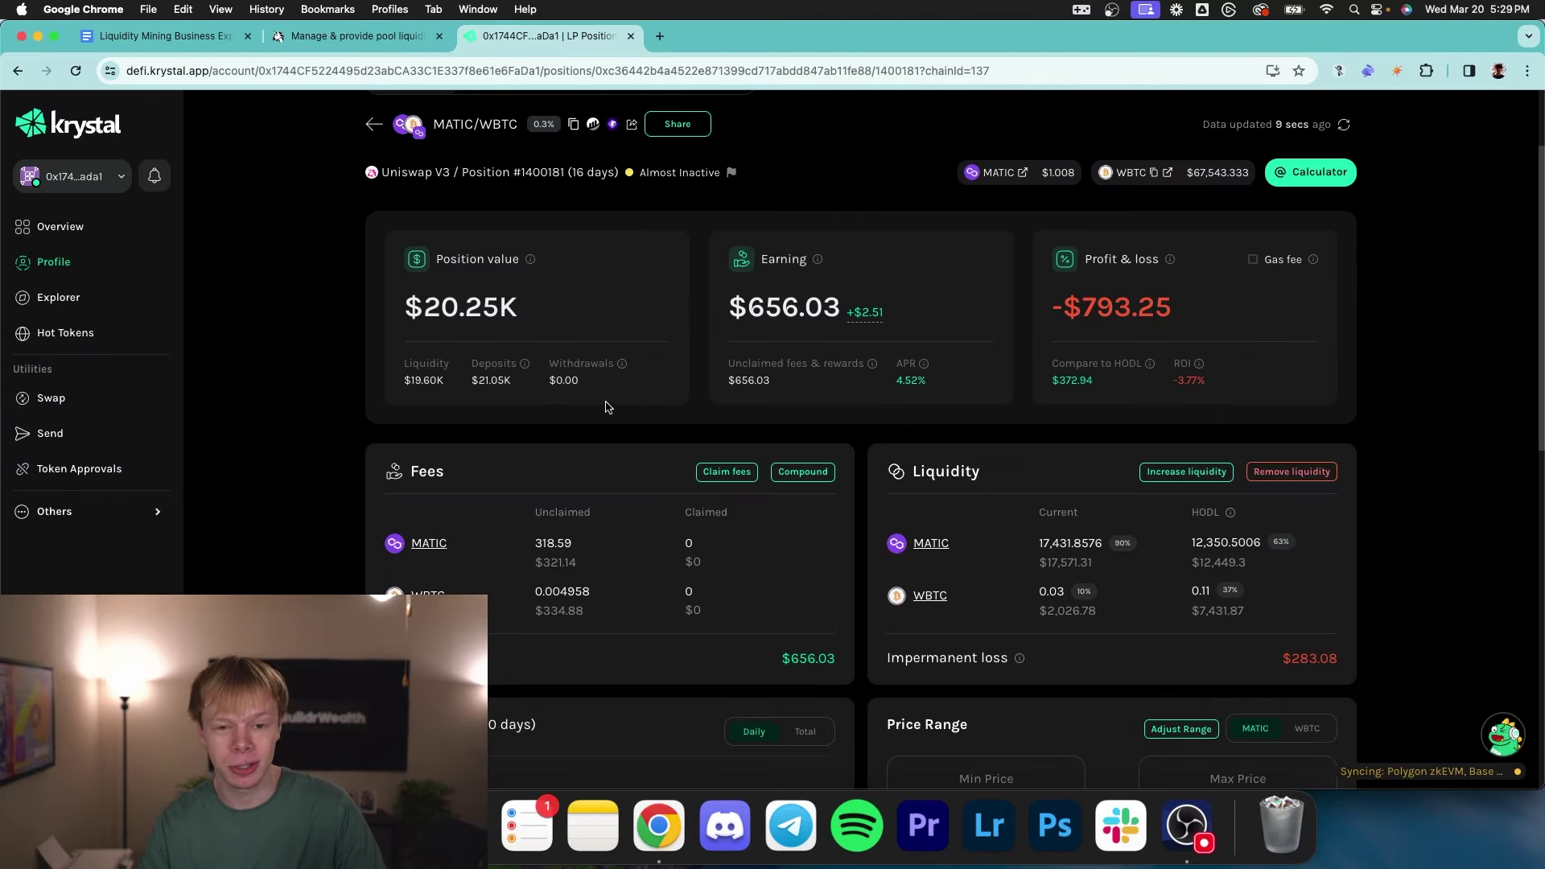
double_click(487, 379)
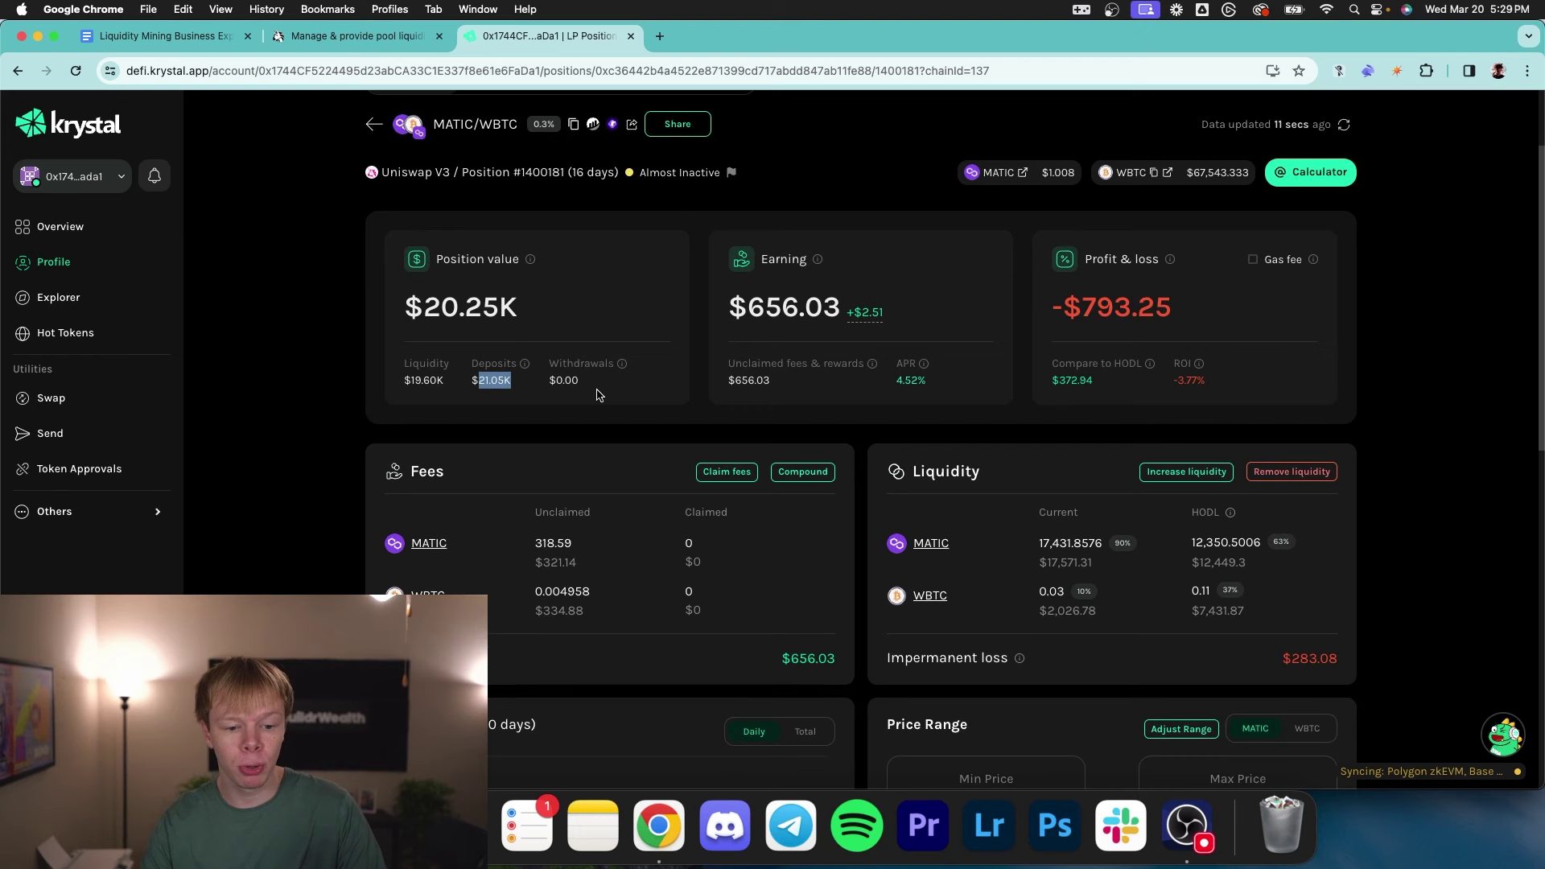
scroll(594, 394, down, 1)
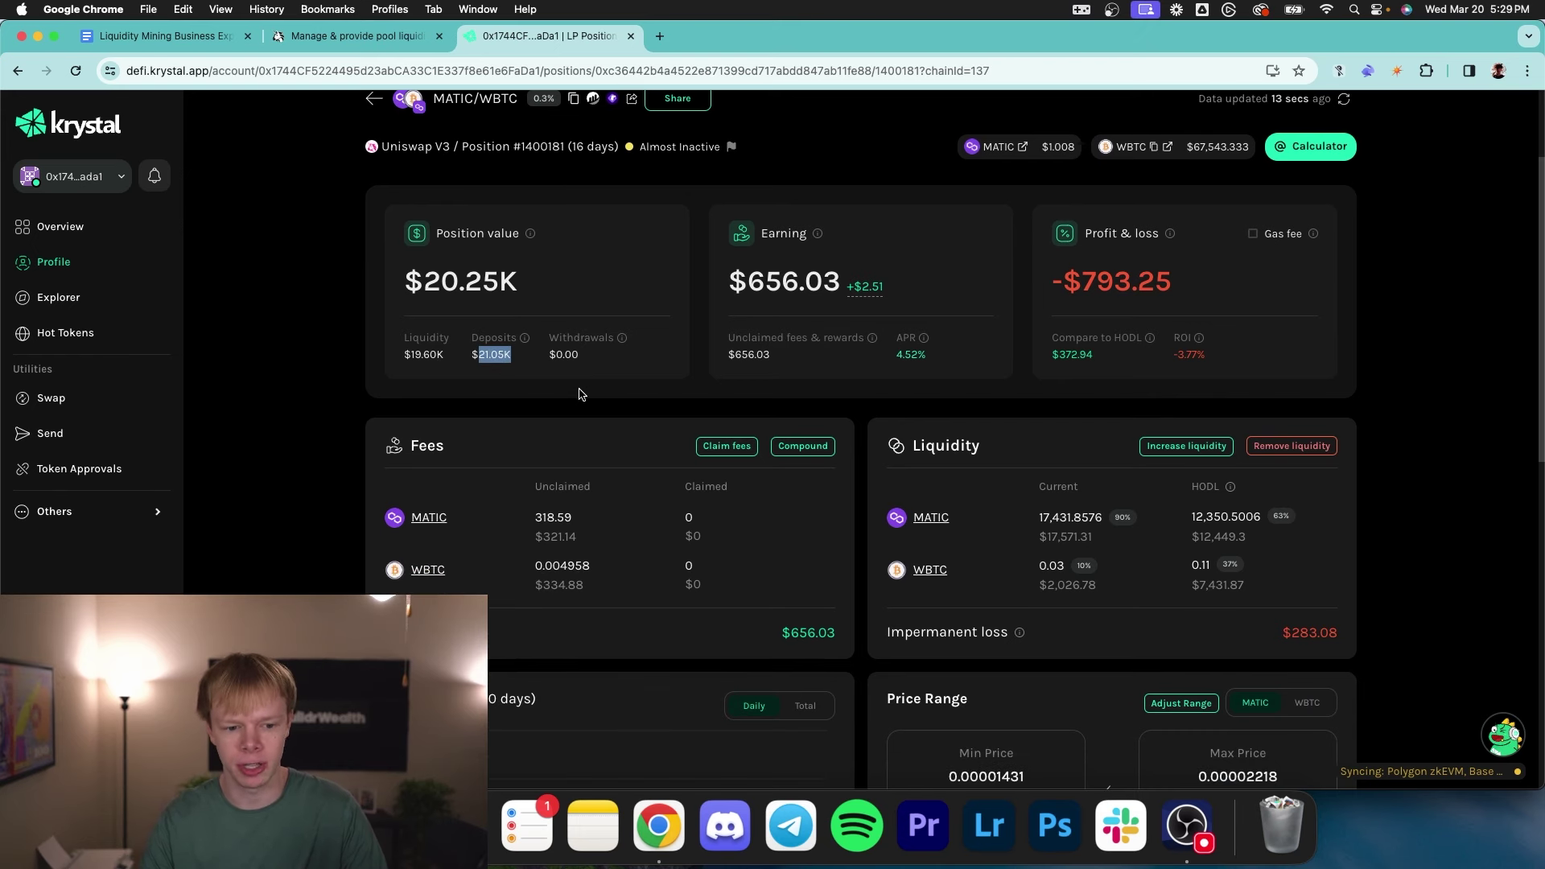
double_click(424, 355)
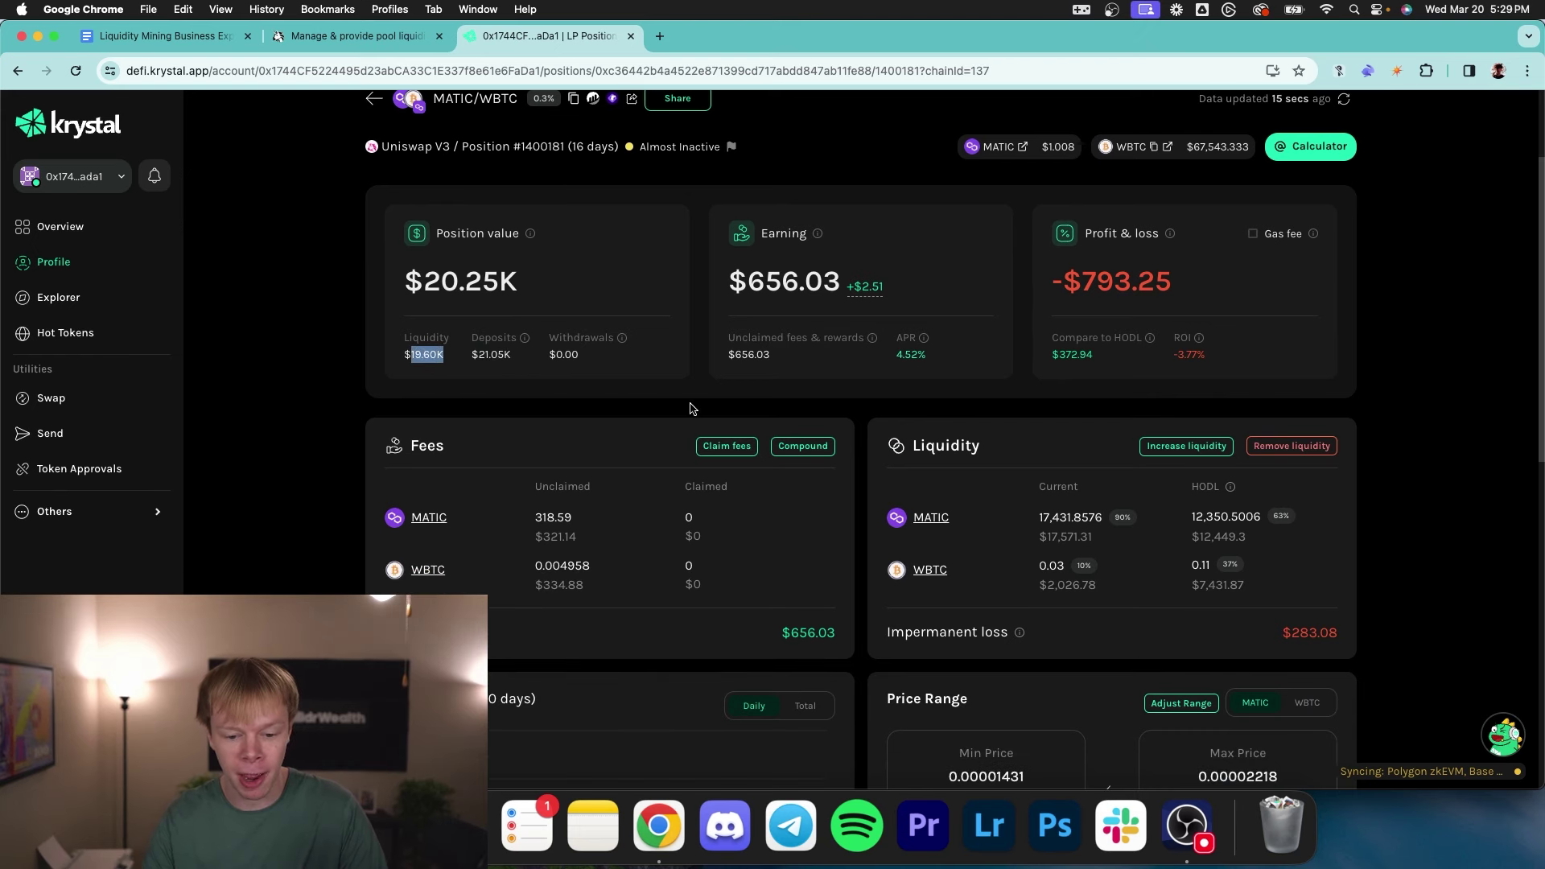
double_click(812, 633)
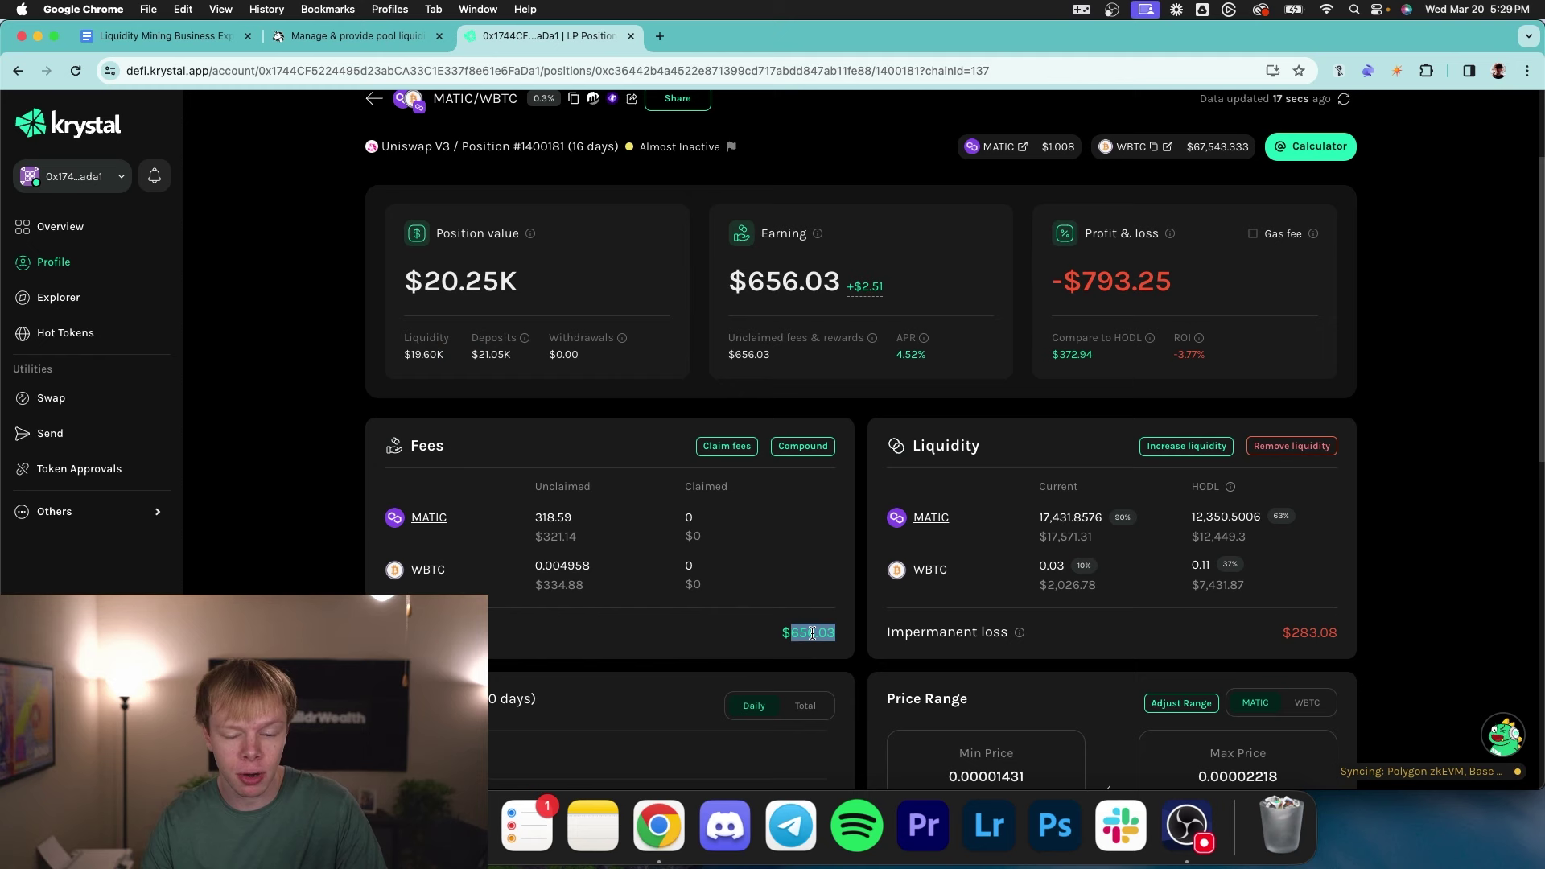
double_click(817, 633)
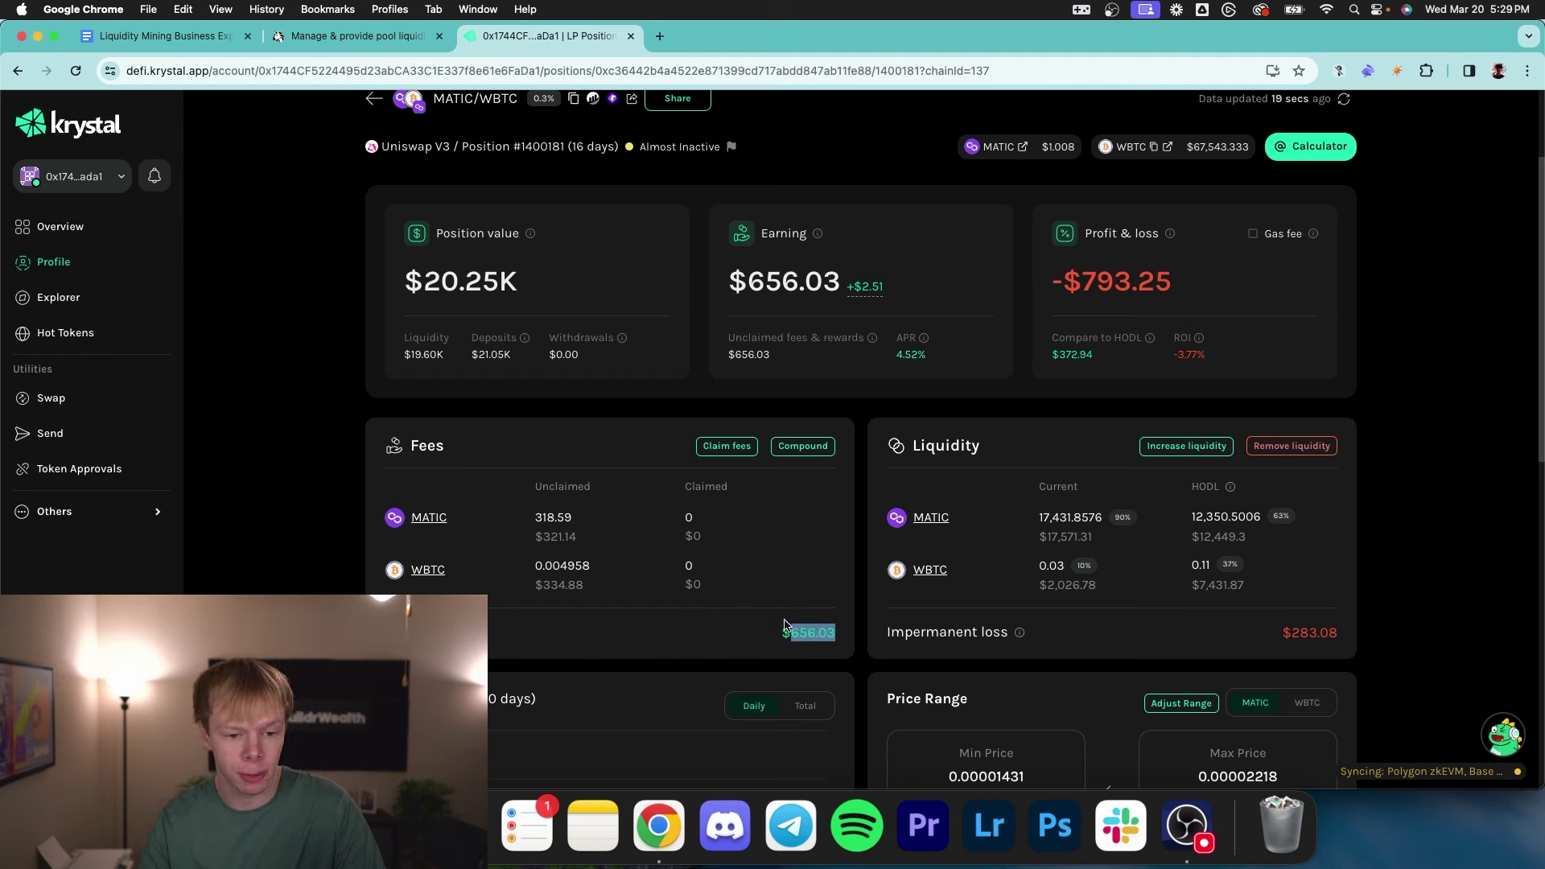
double_click(466, 284)
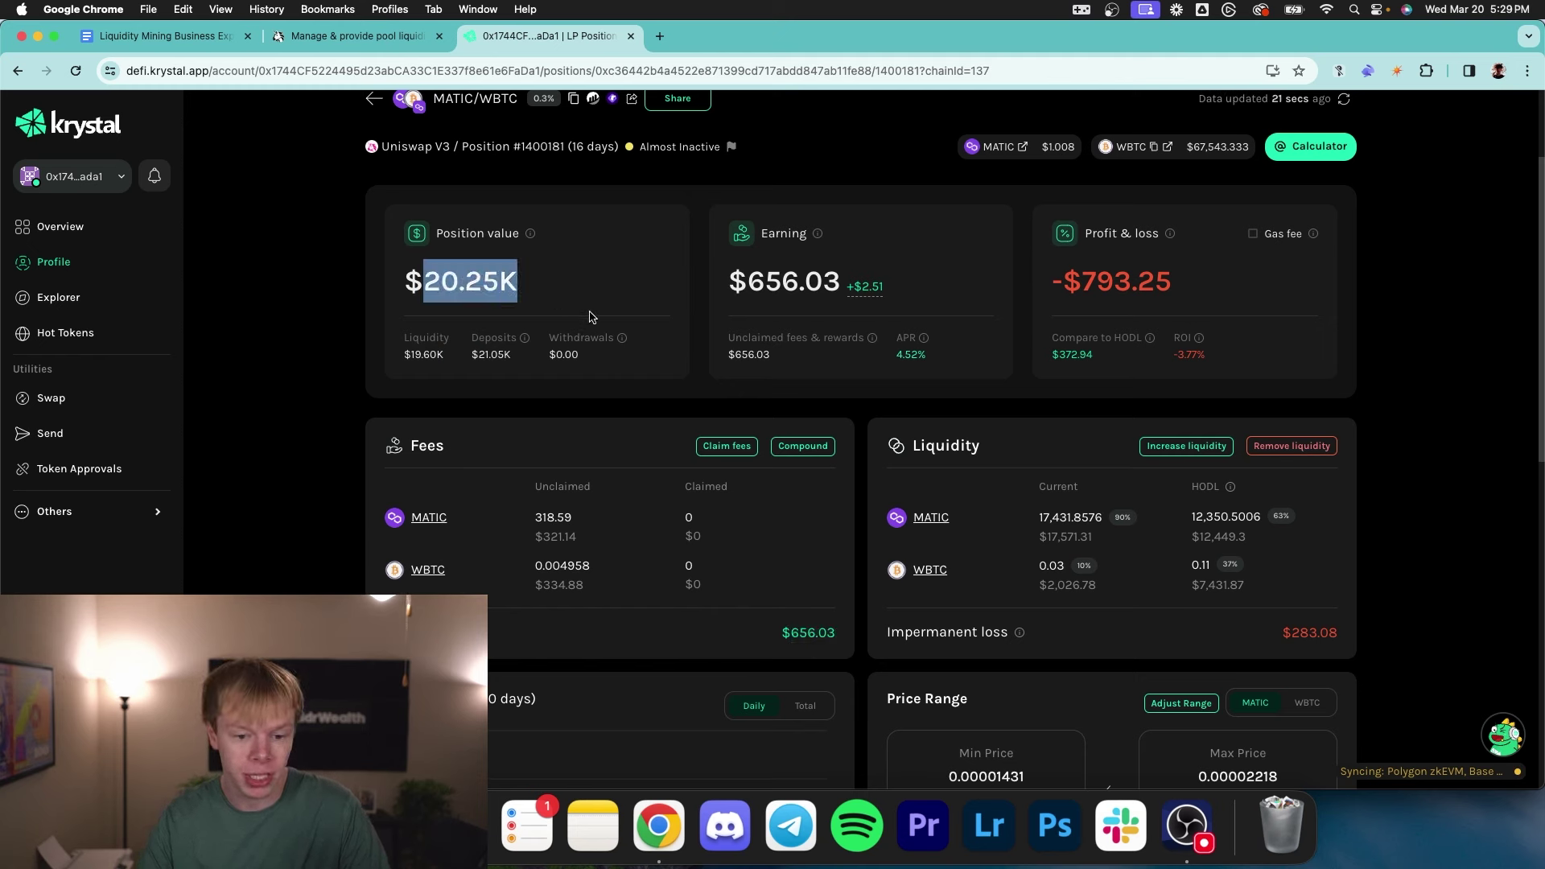
double_click(1096, 278)
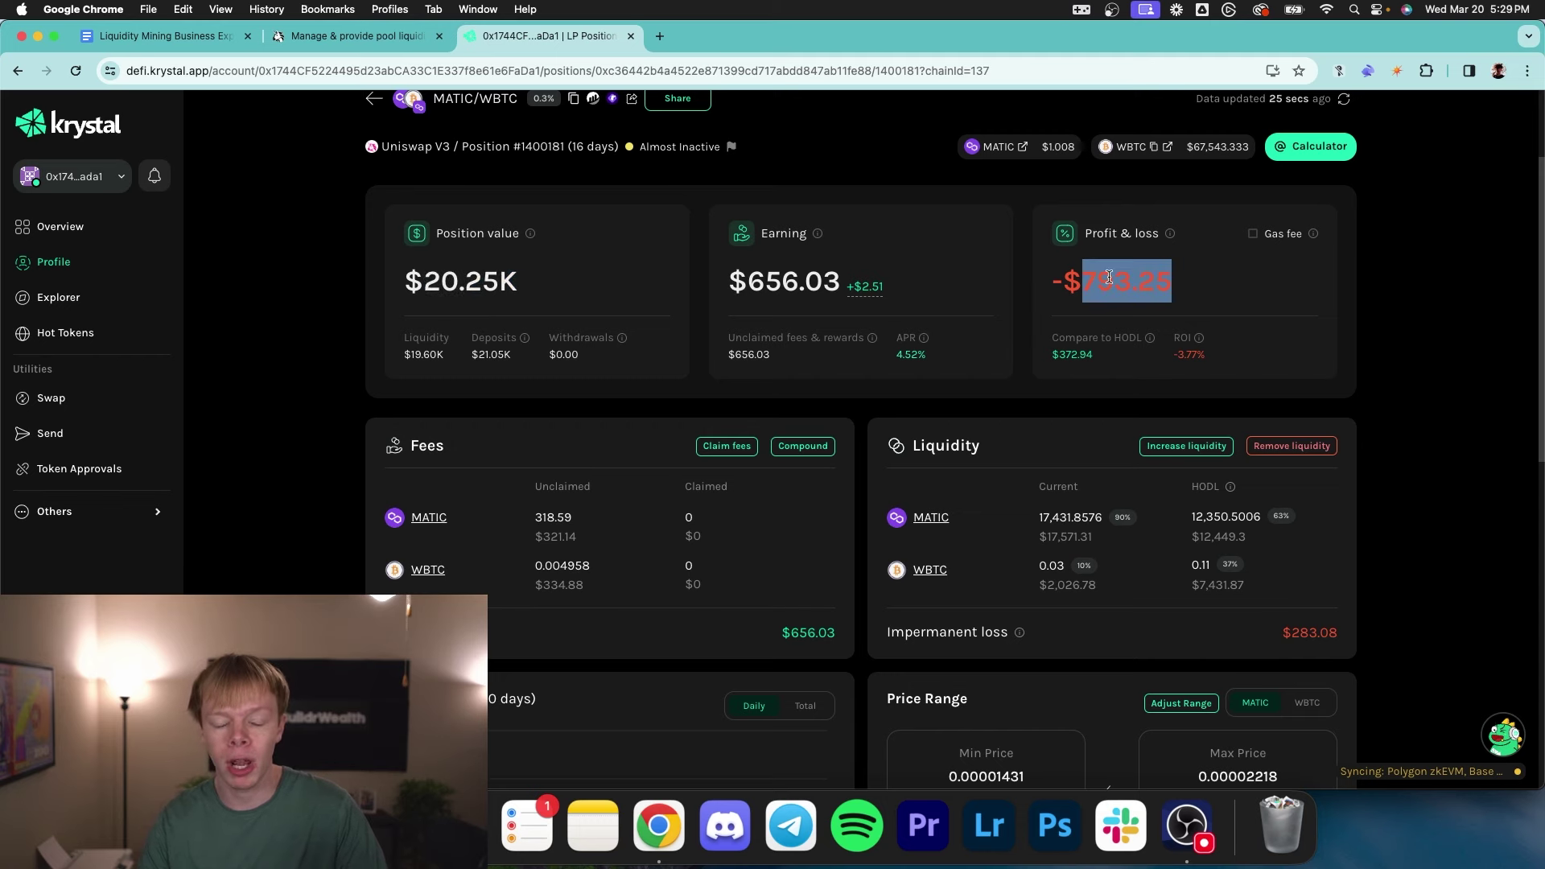
- Zoom in to check the $372.94 Compare to HODL, $656.03 earning and $283.08 impermanent loss
scroll(1109, 276, down, 2)
drag(1050, 240, 1098, 268)
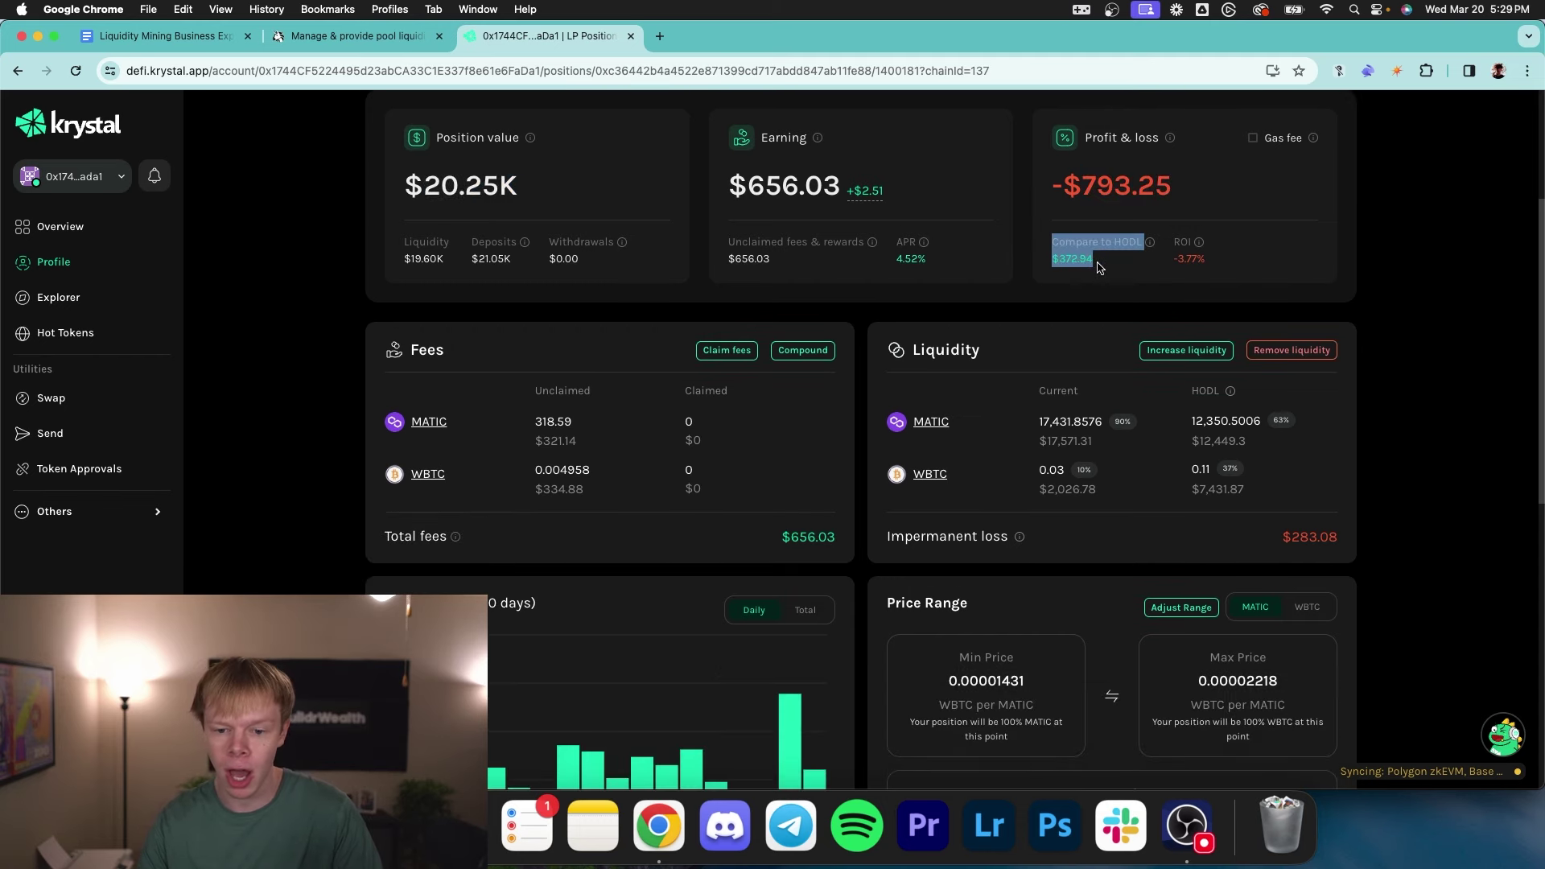
key(super+equal)
key(super+equal)
key(super+equal)
mouse_move(1145, 317)
mouse_down()
mouse_move(1279, 320)
mouse_move(1202, 341)
mouse_move(1142, 315)
mouse_up()
click(1222, 351)
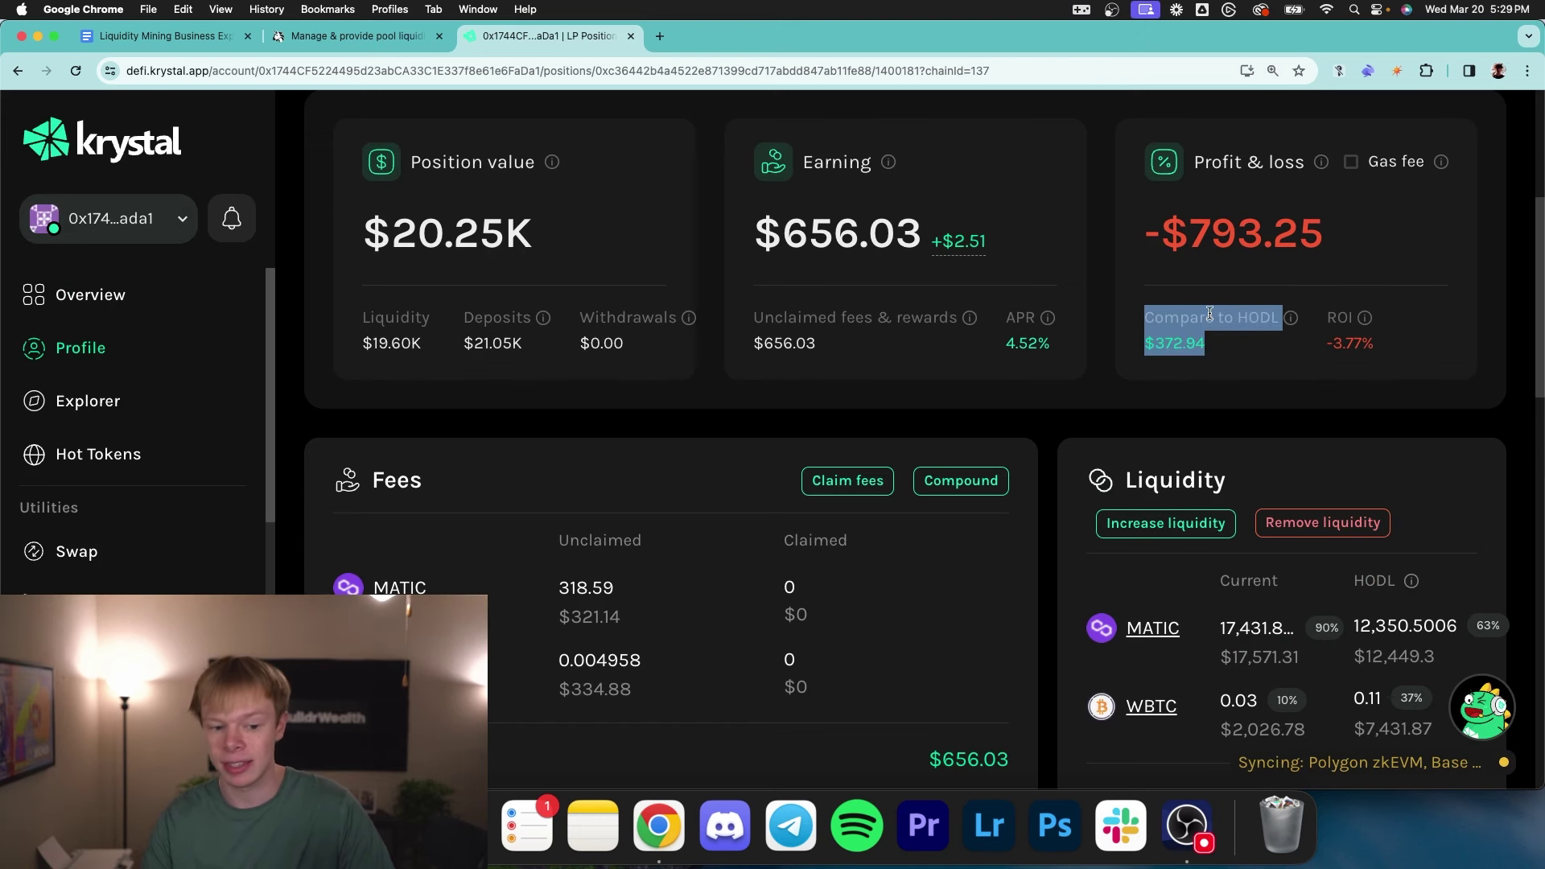
scroll(1210, 314, down, 3)
double_click(1184, 220)
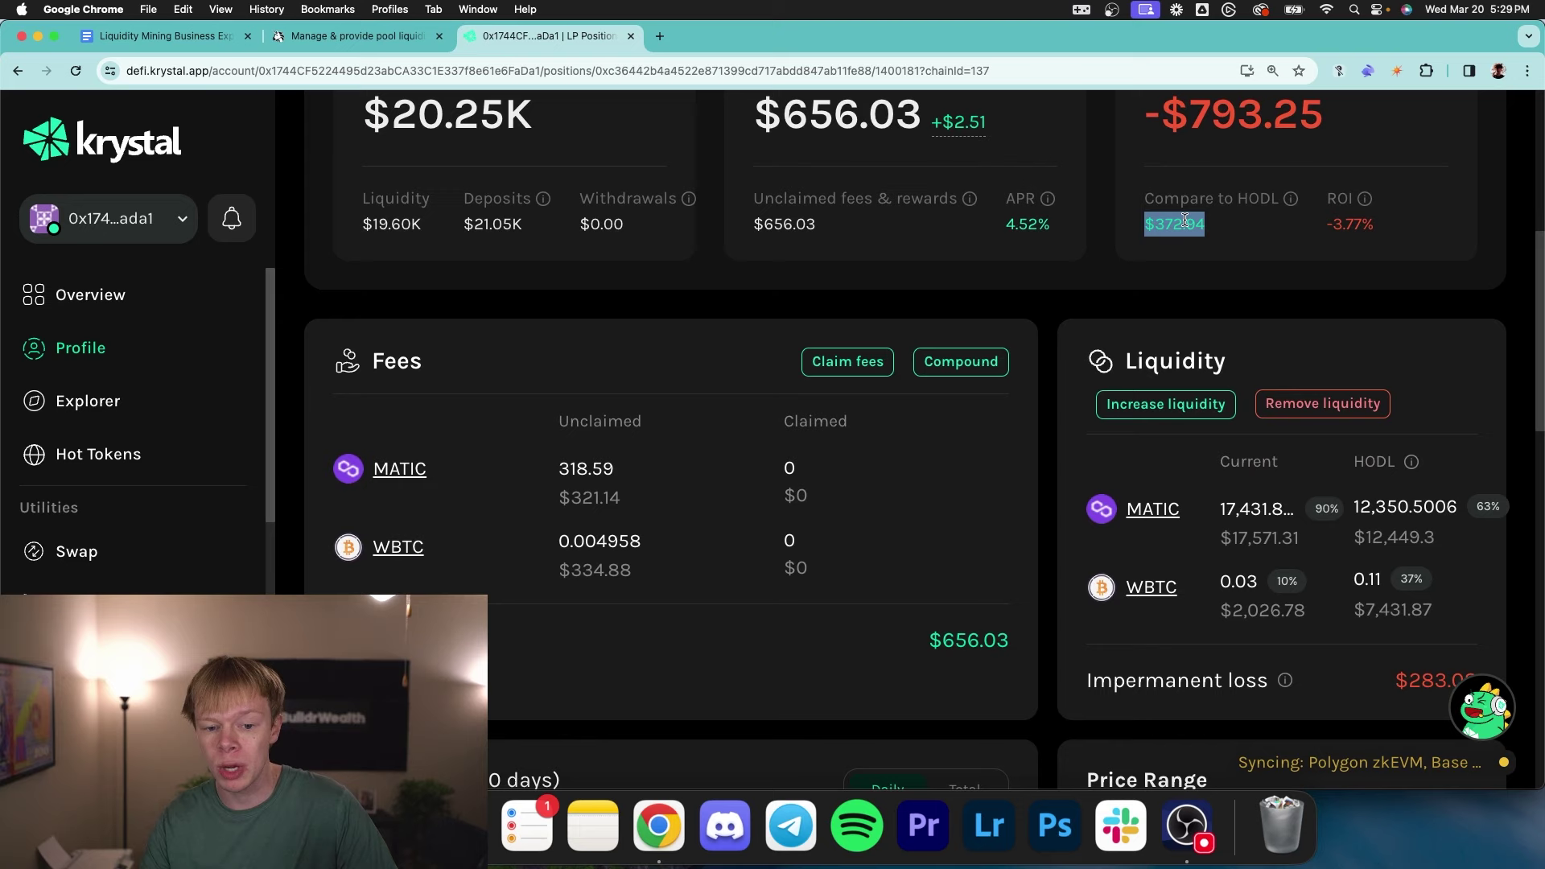
scroll(1184, 220, up, 2)
double_click(834, 203)
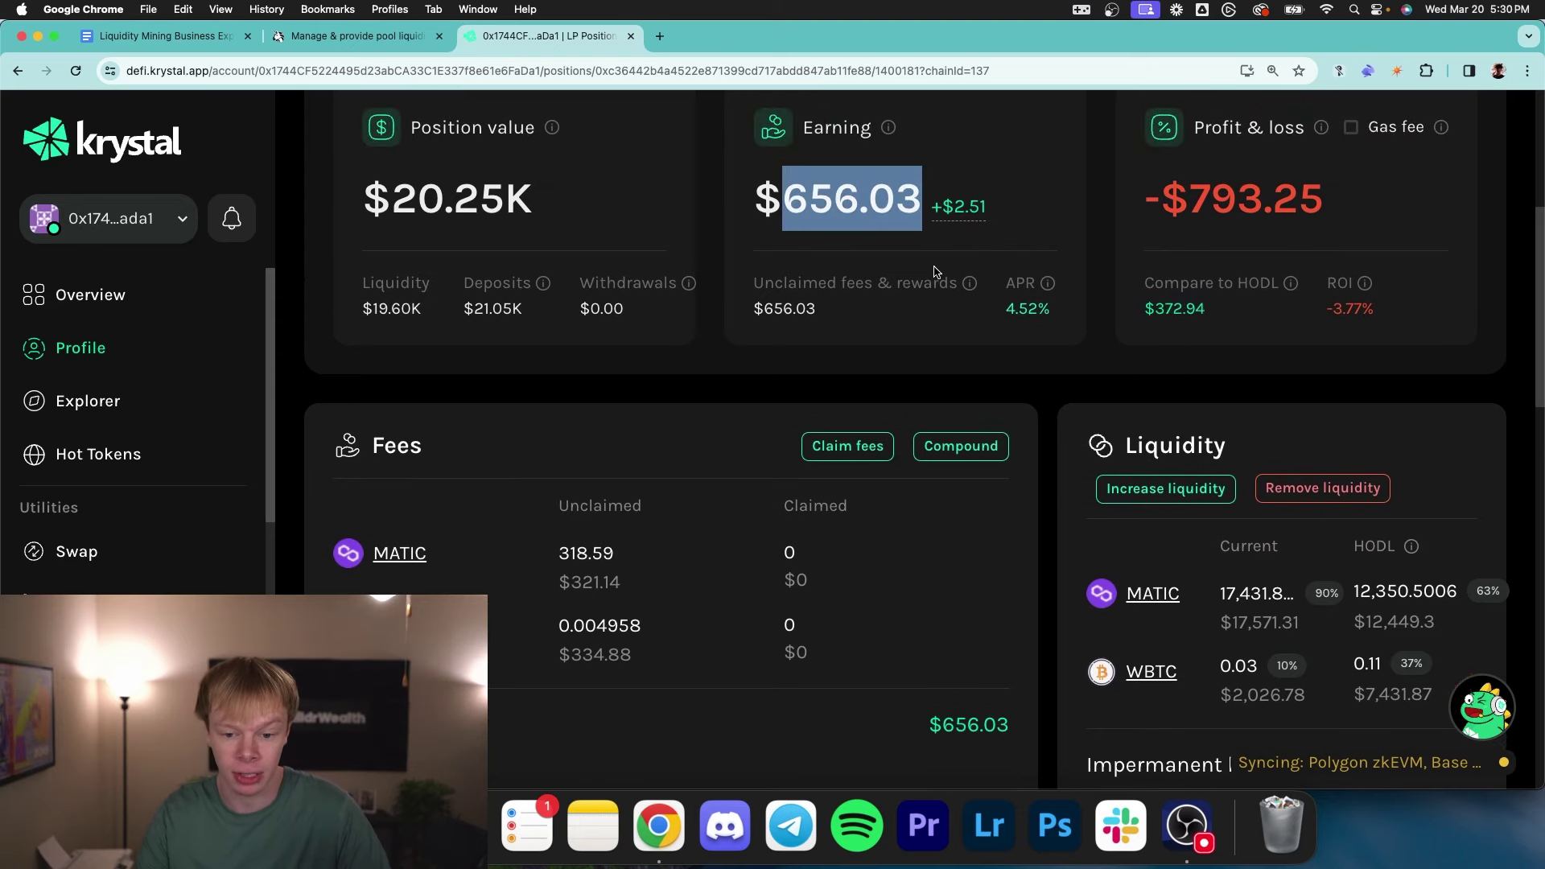
scroll(1003, 279, down, 5)
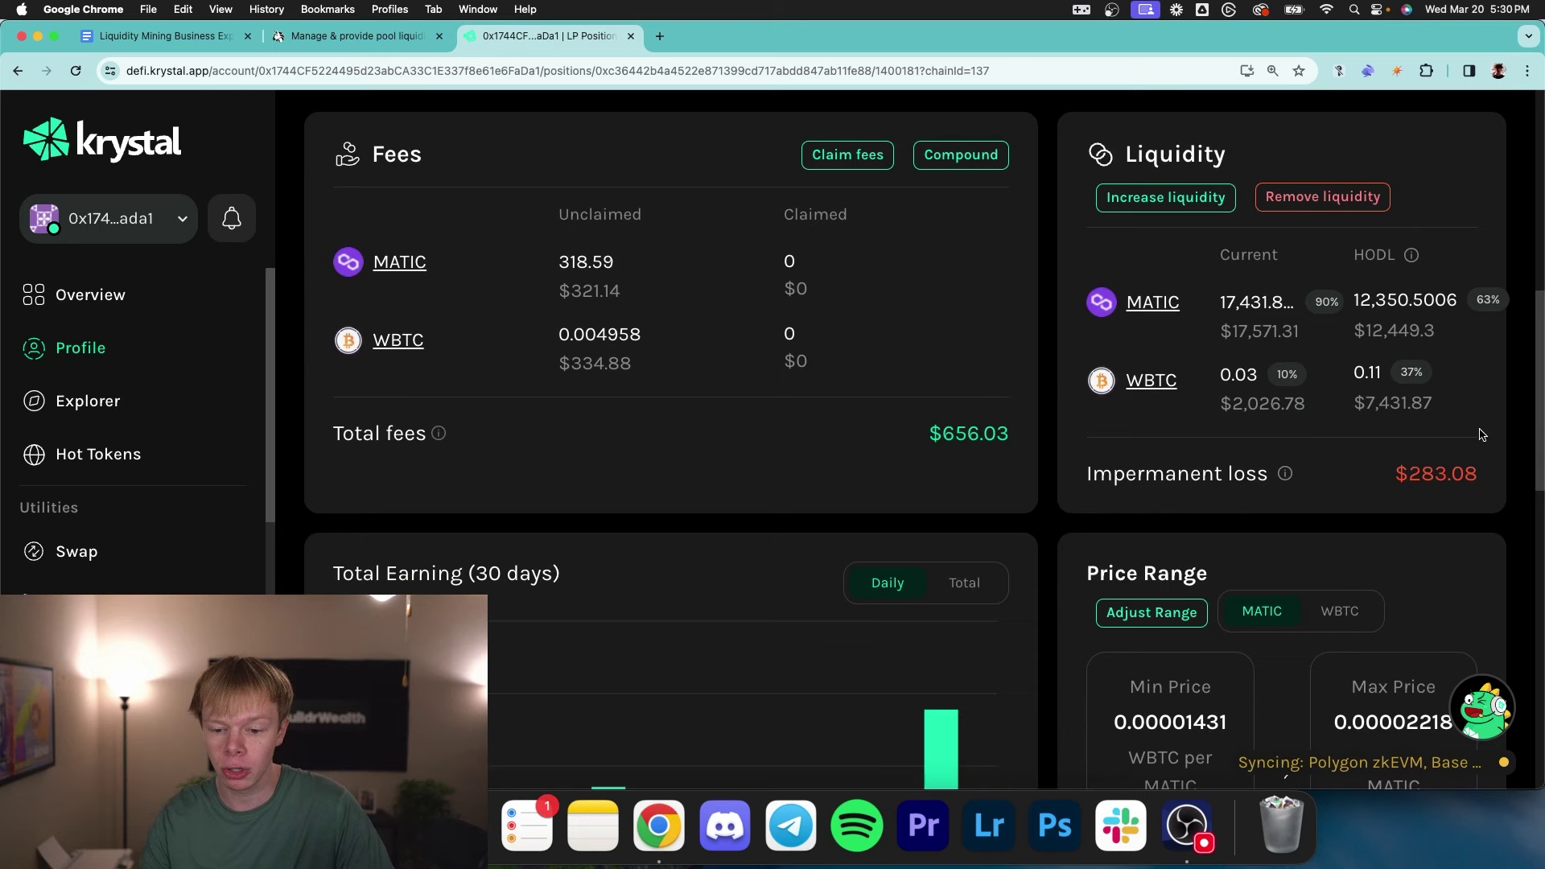
triple_click(1444, 481)
click(1445, 480)
double_click(1445, 481)
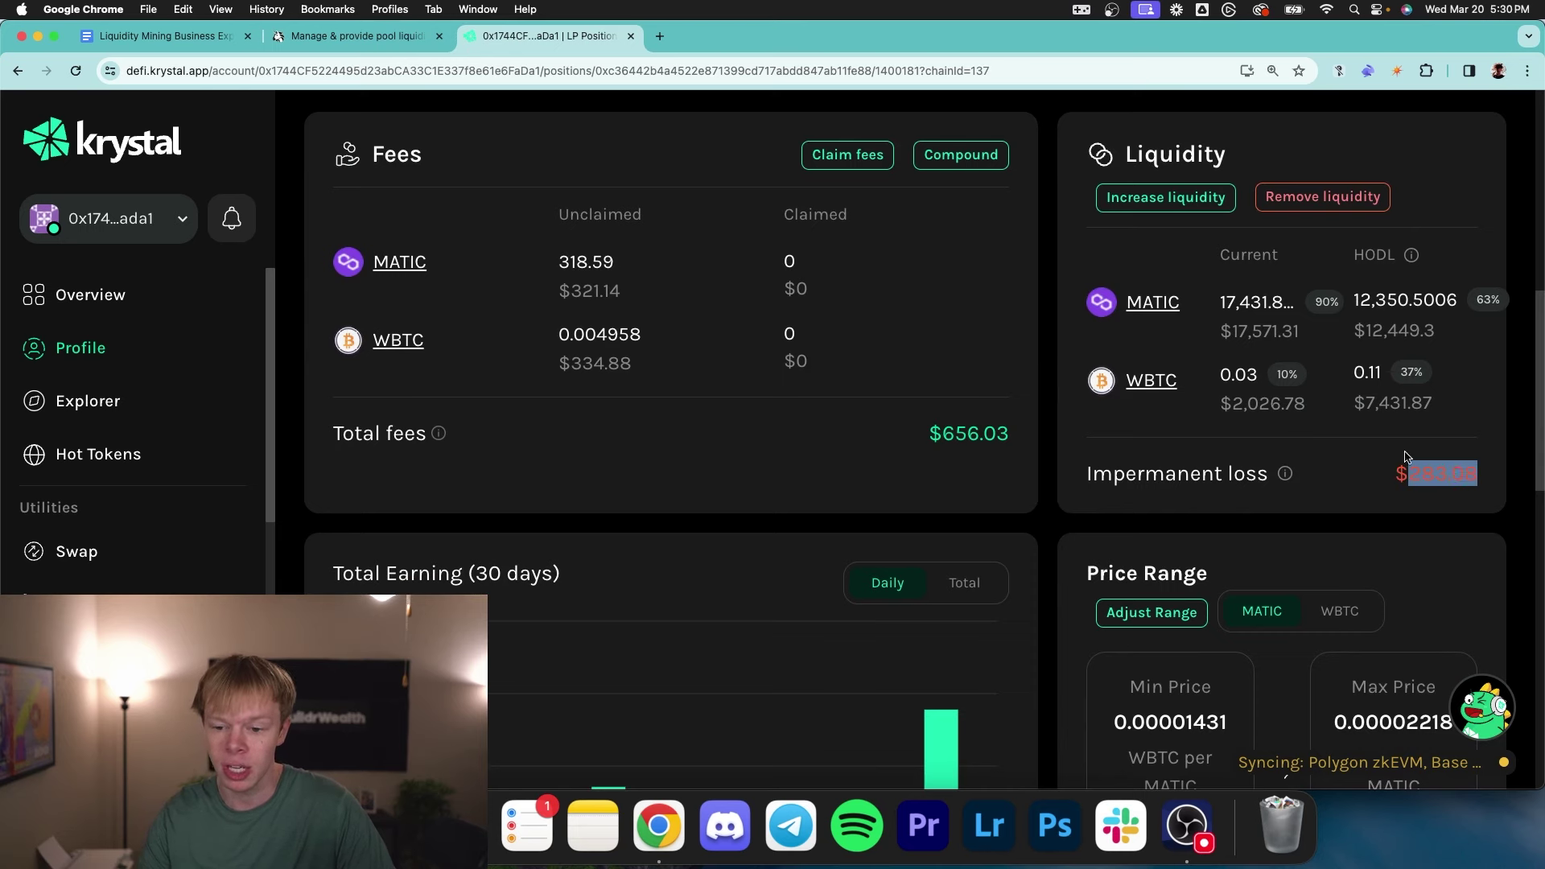
- Read the Google calculator result 19883 for the query 19600 + 283
key(super+0)
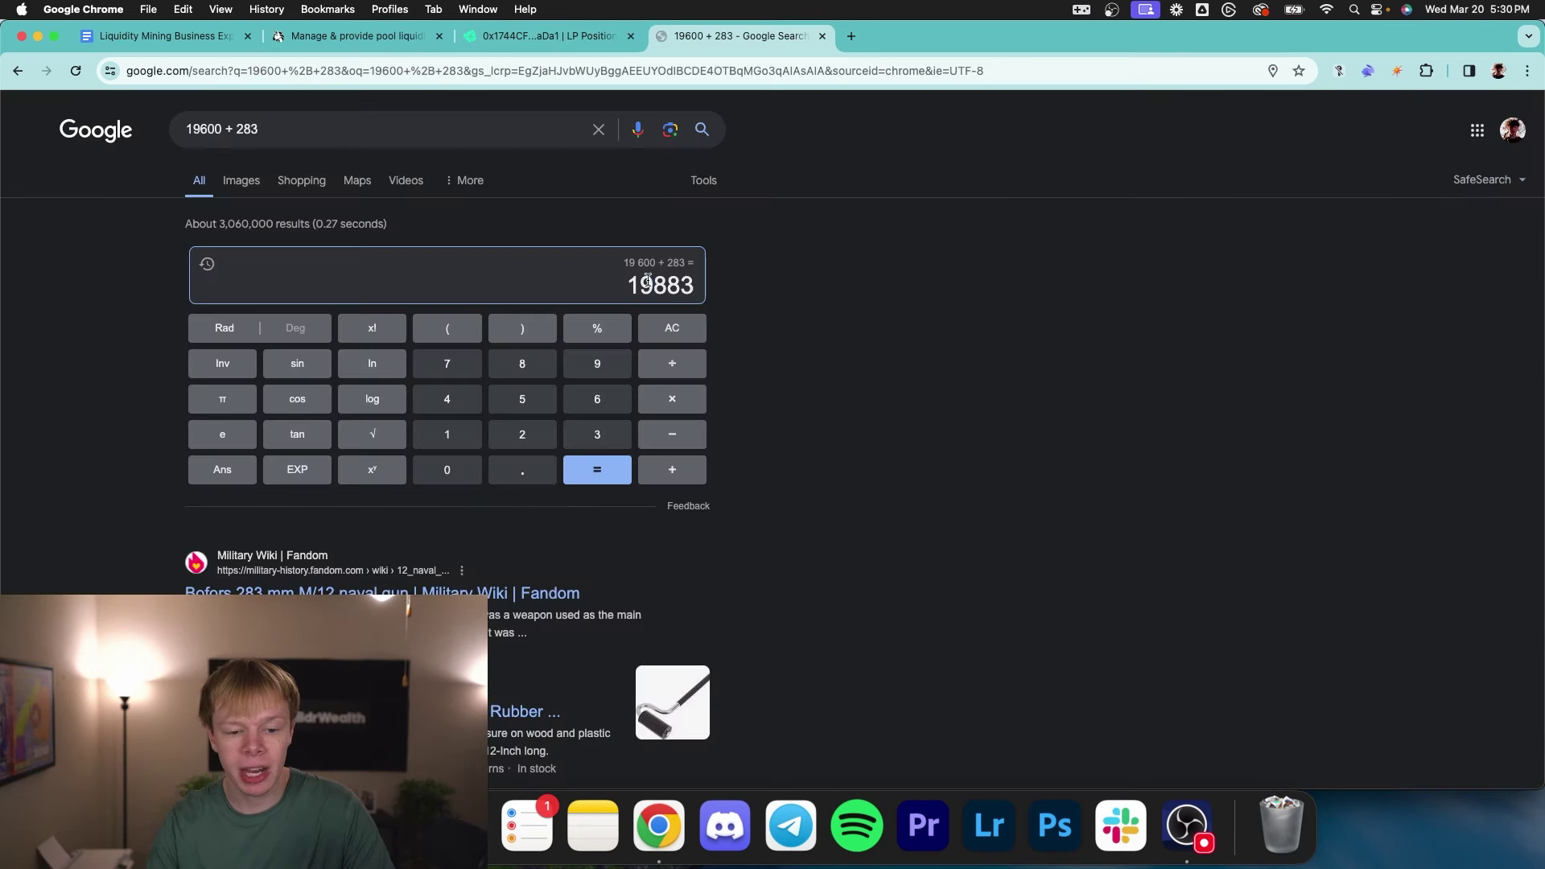
double_click(646, 282)
click(634, 285)
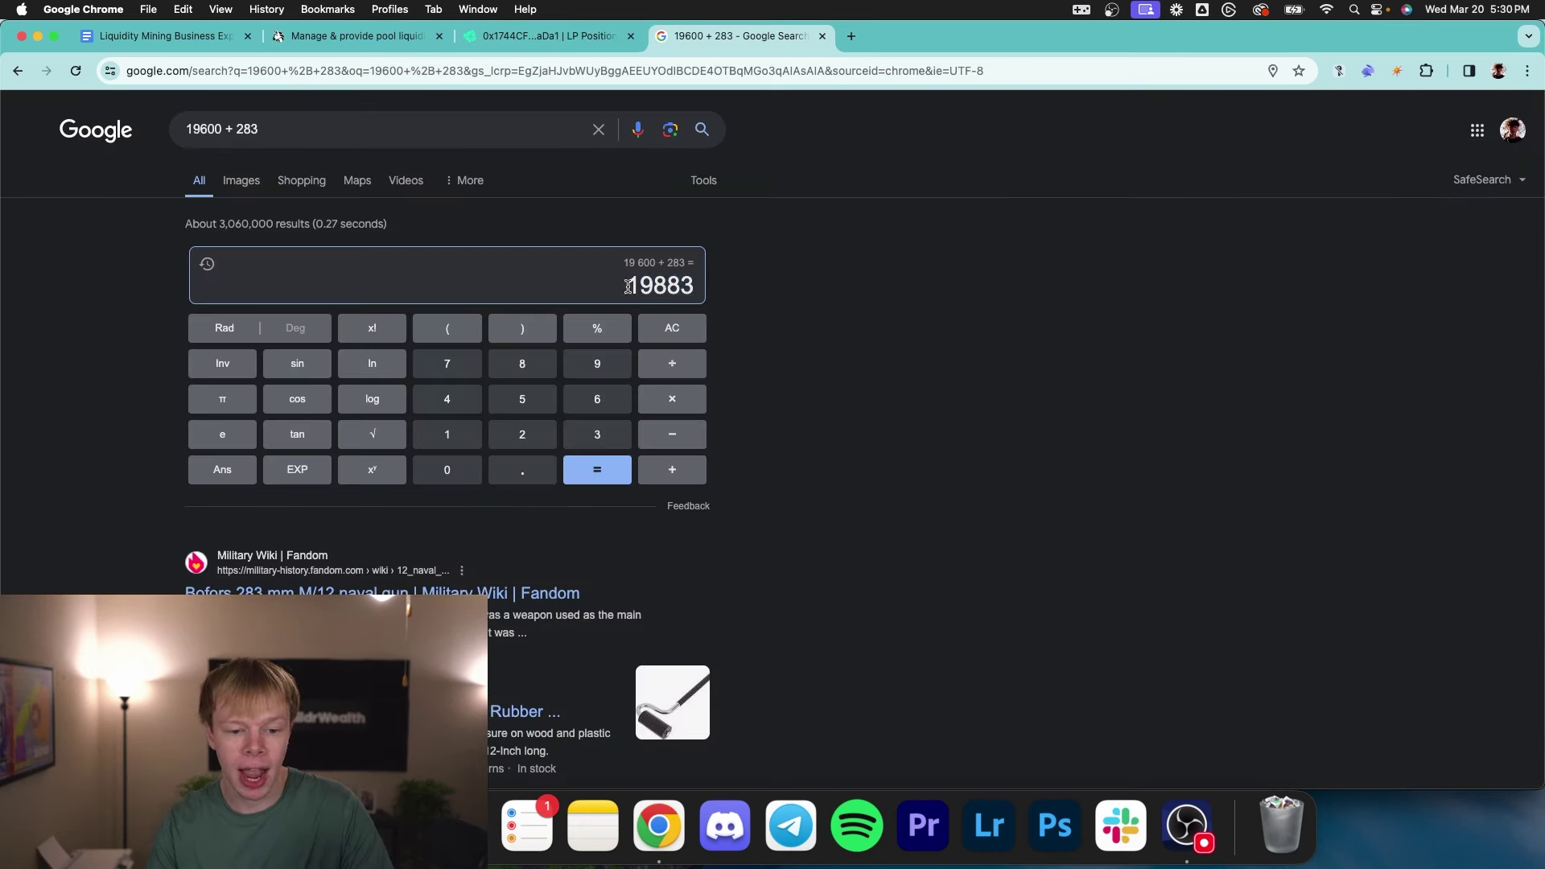
double_click(676, 285)
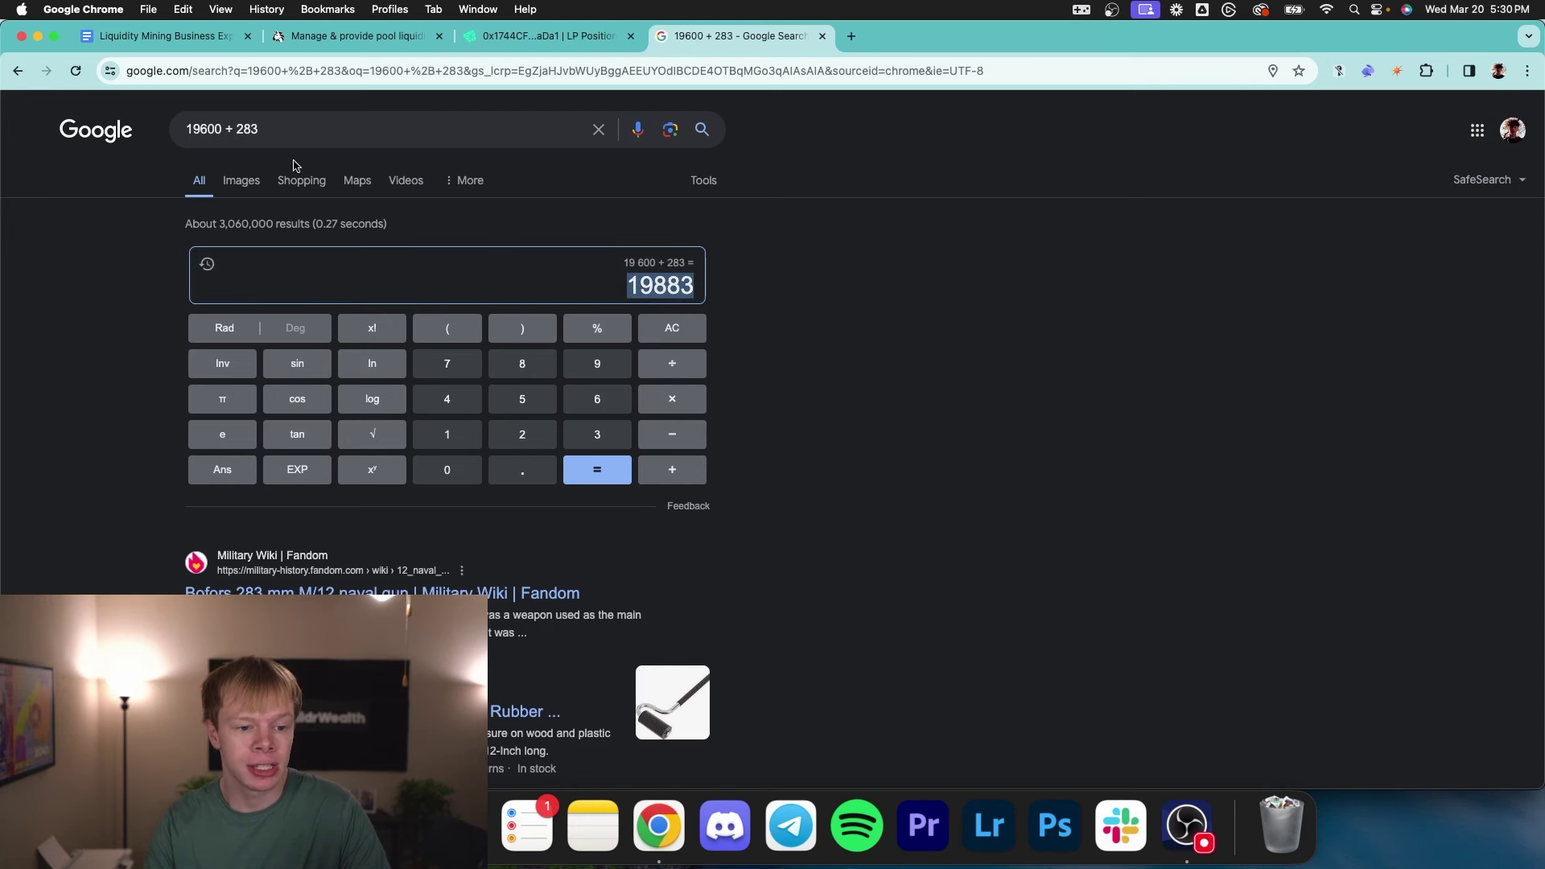
double_click(210, 130)
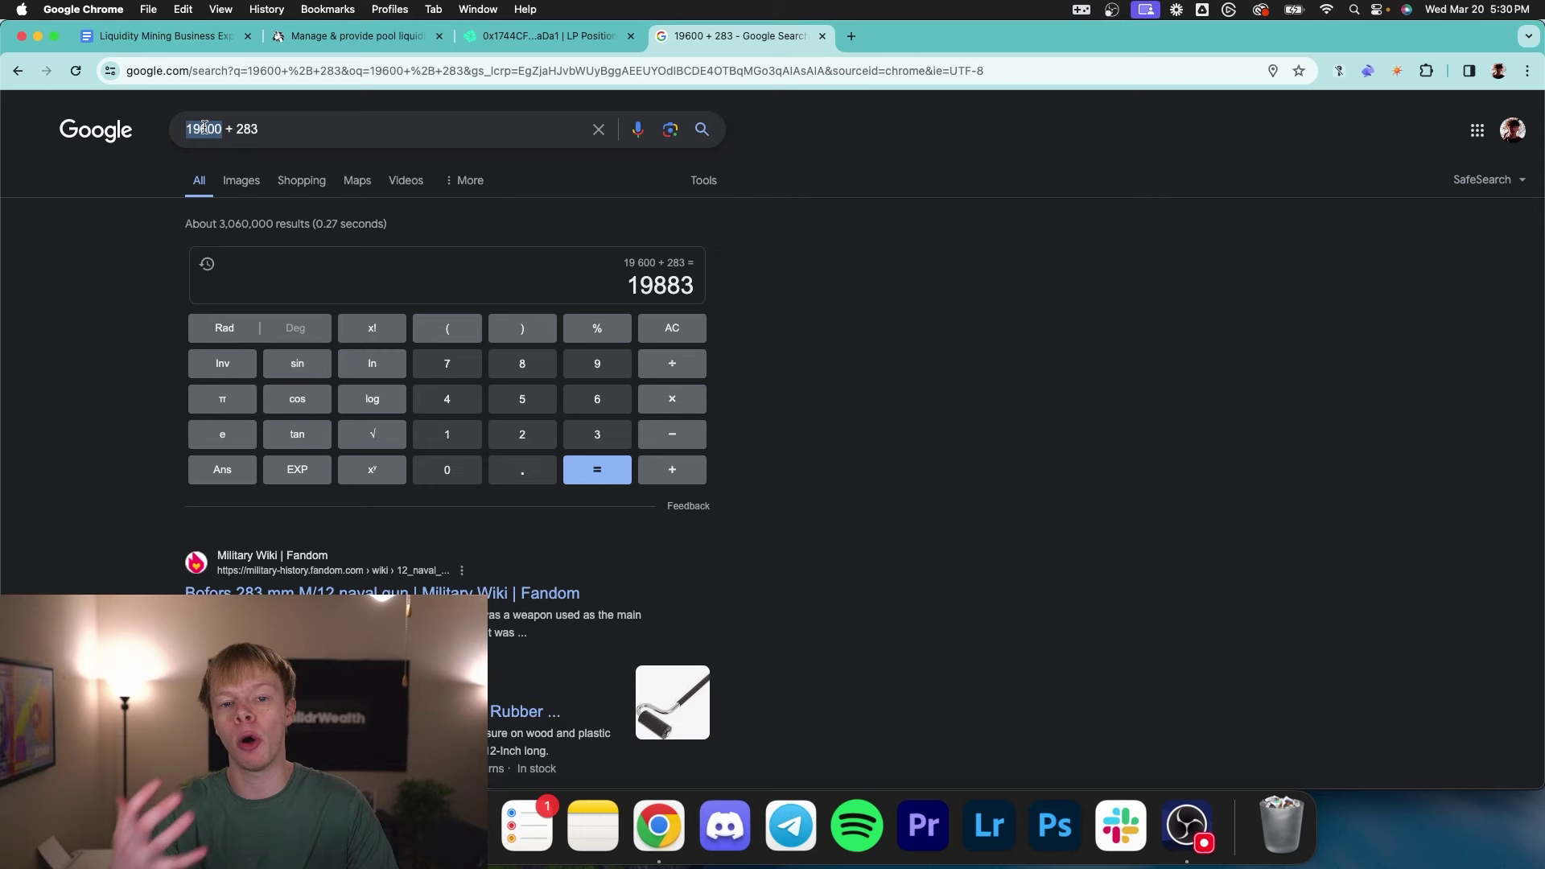
- Compare the position's $656.03 total fees with its $283.08 impermanent loss in Krystal
click(515, 36)
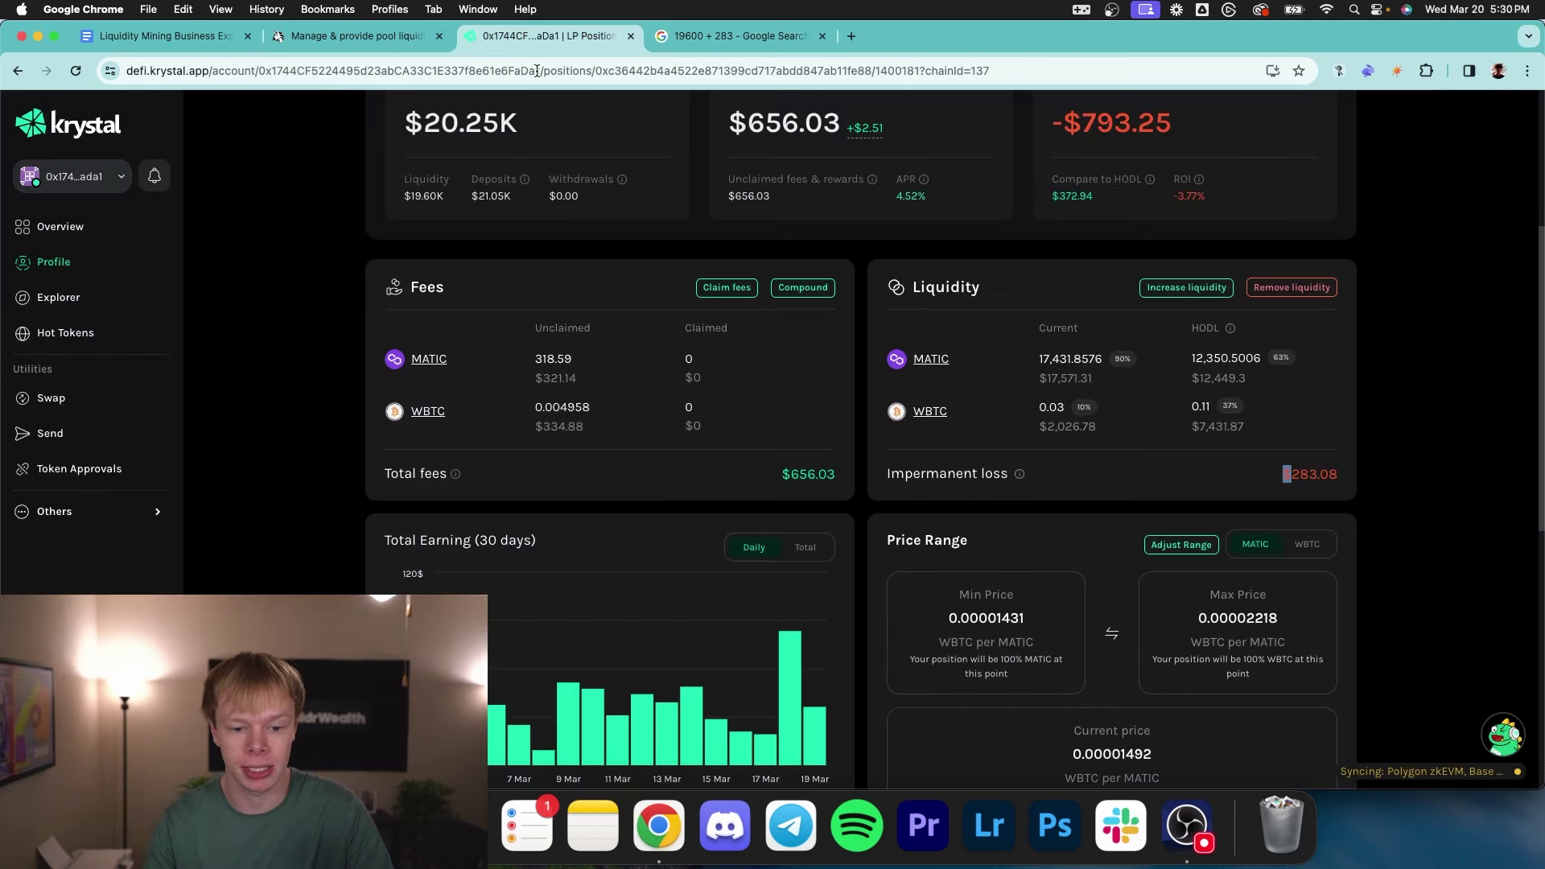
double_click(807, 470)
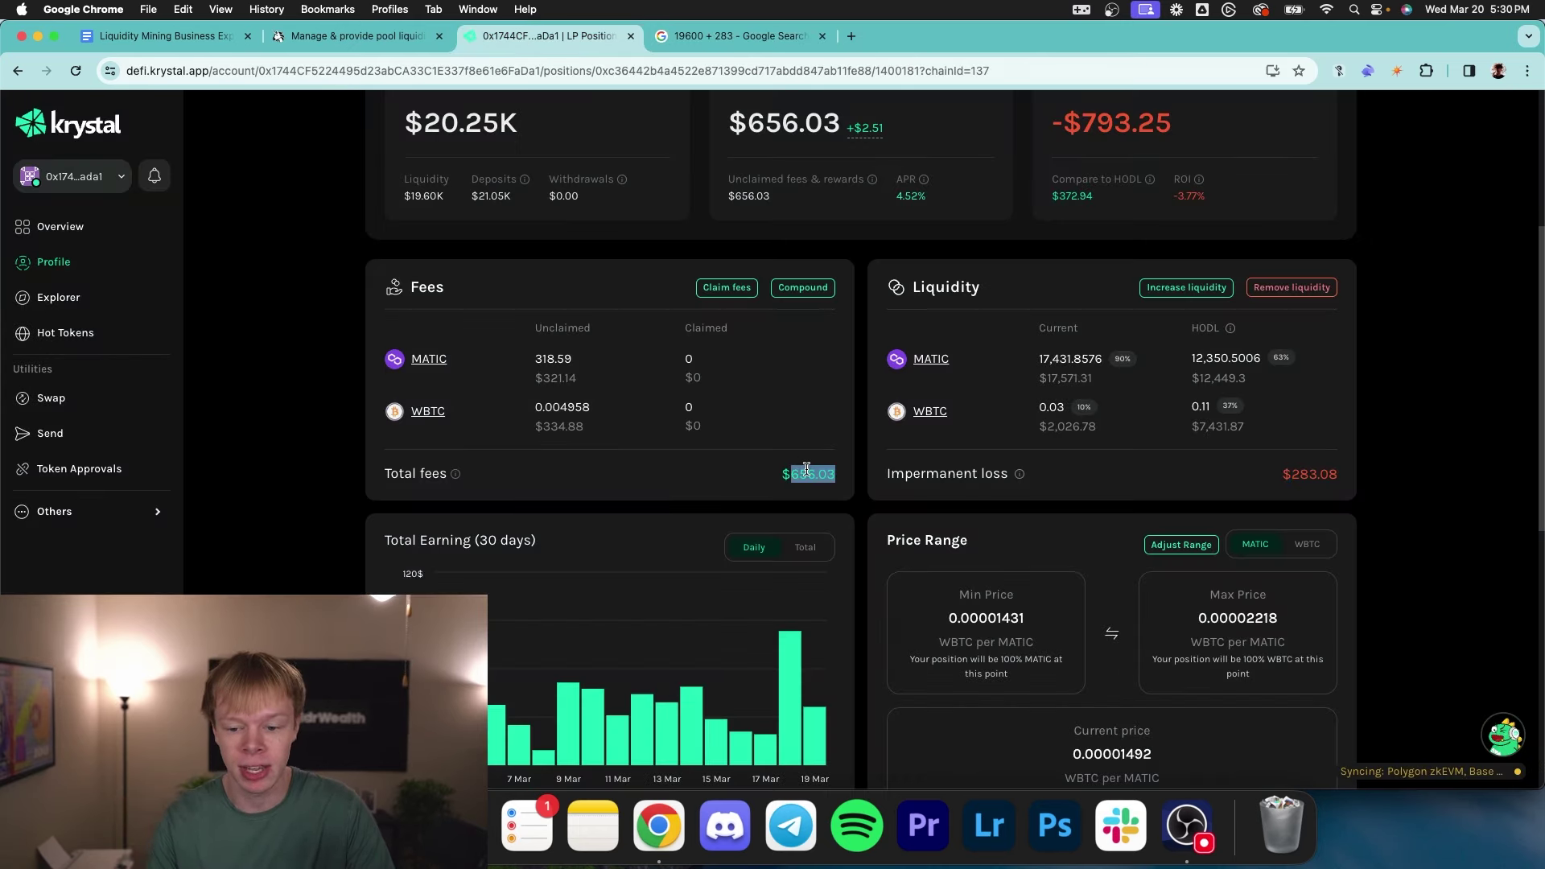
triple_click(1314, 470)
click(1315, 469)
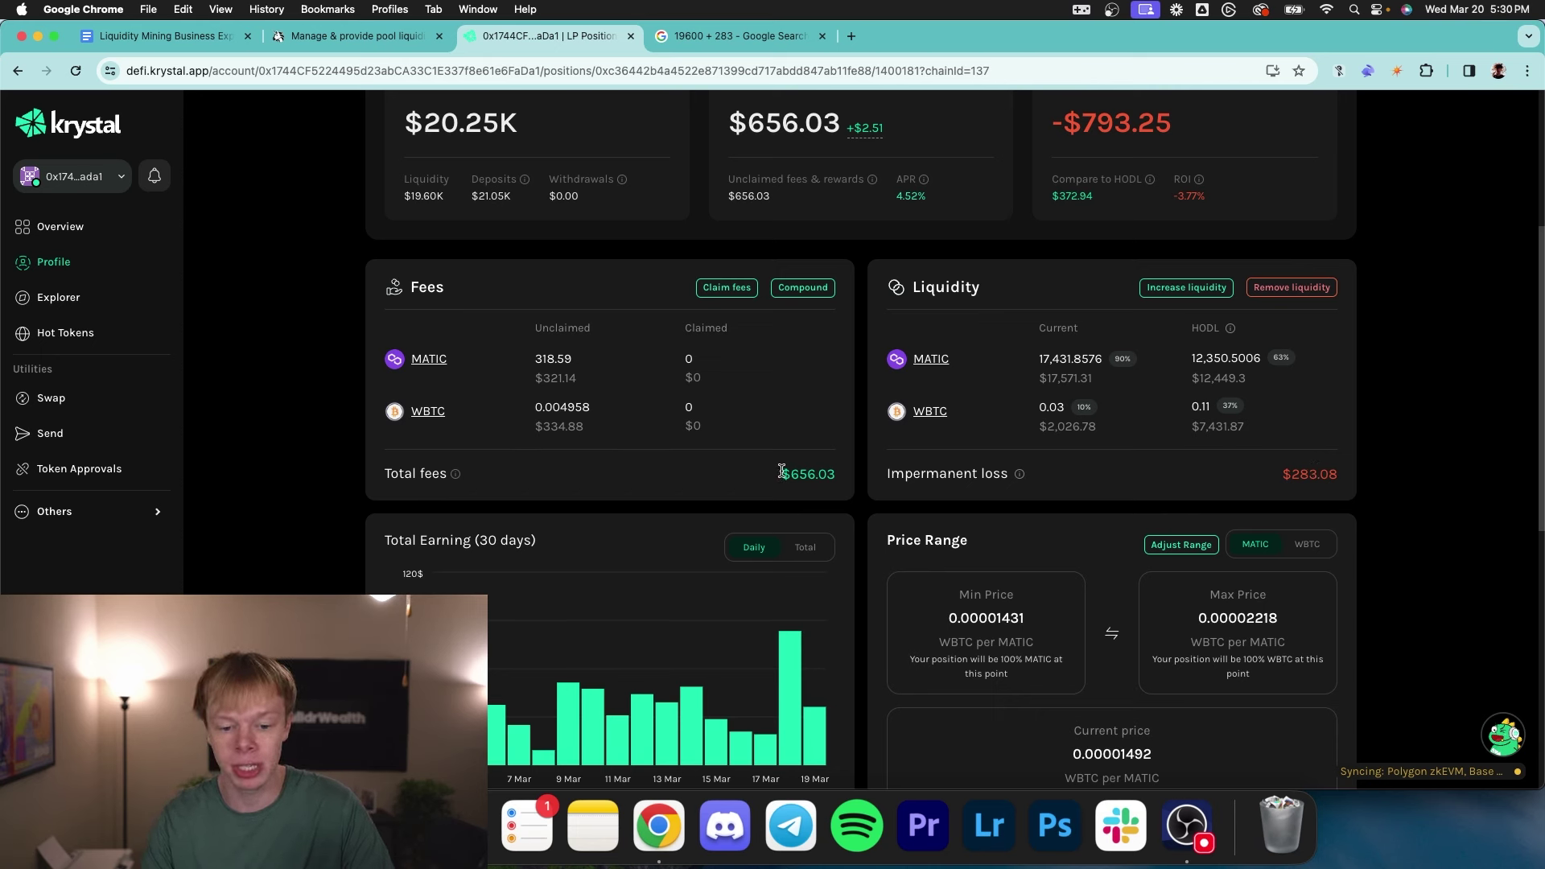
triple_click(1289, 470)
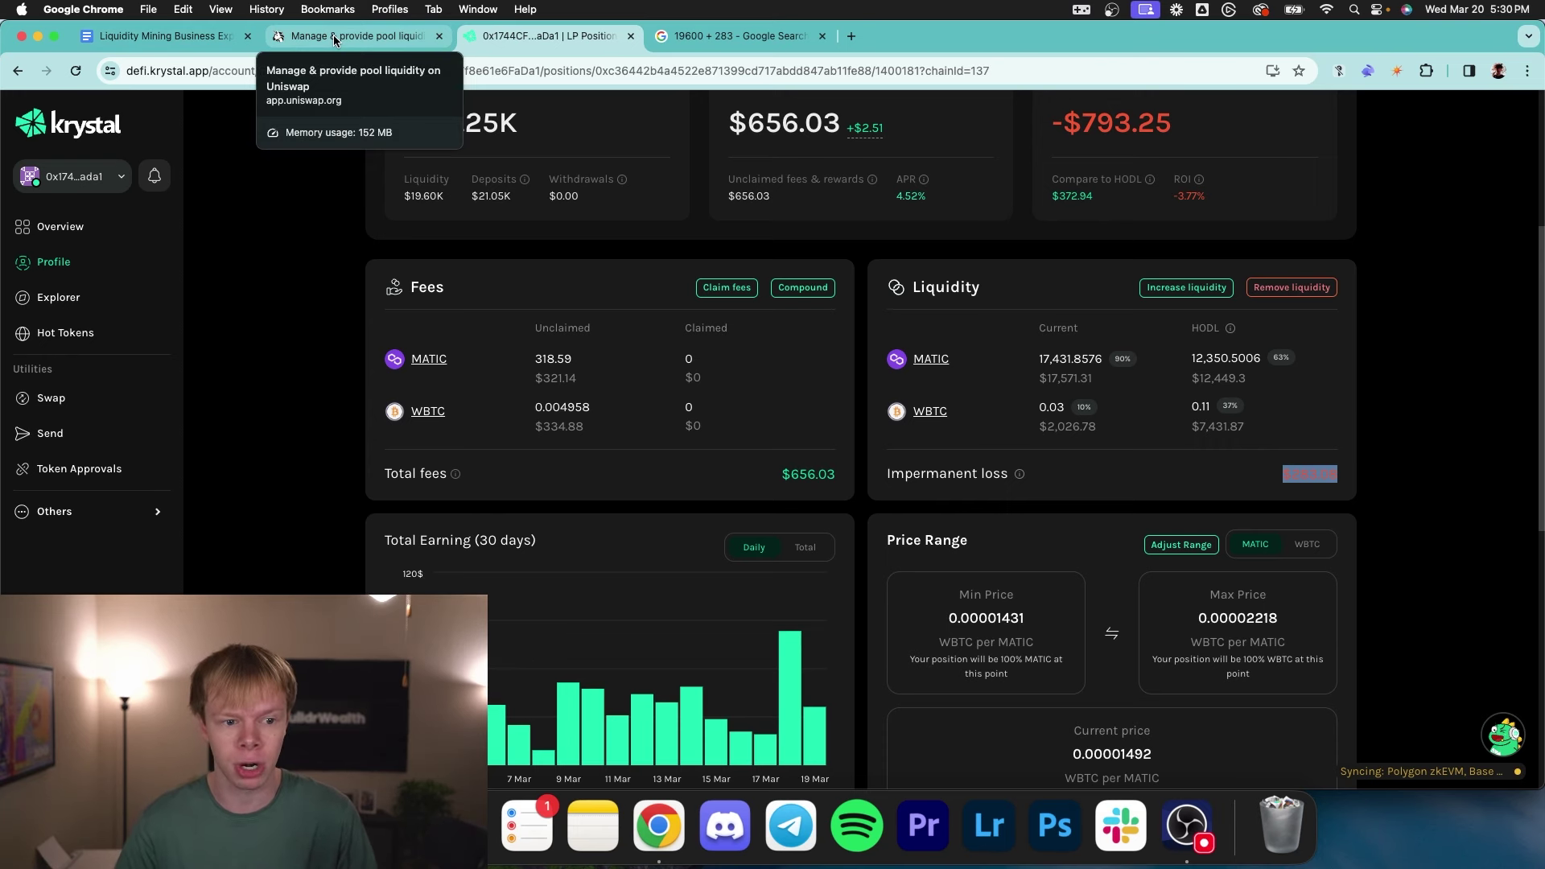
- Review the 70% APR income and bull-market appreciation goals in the plan
click(161, 35)
drag(417, 386, 792, 389)
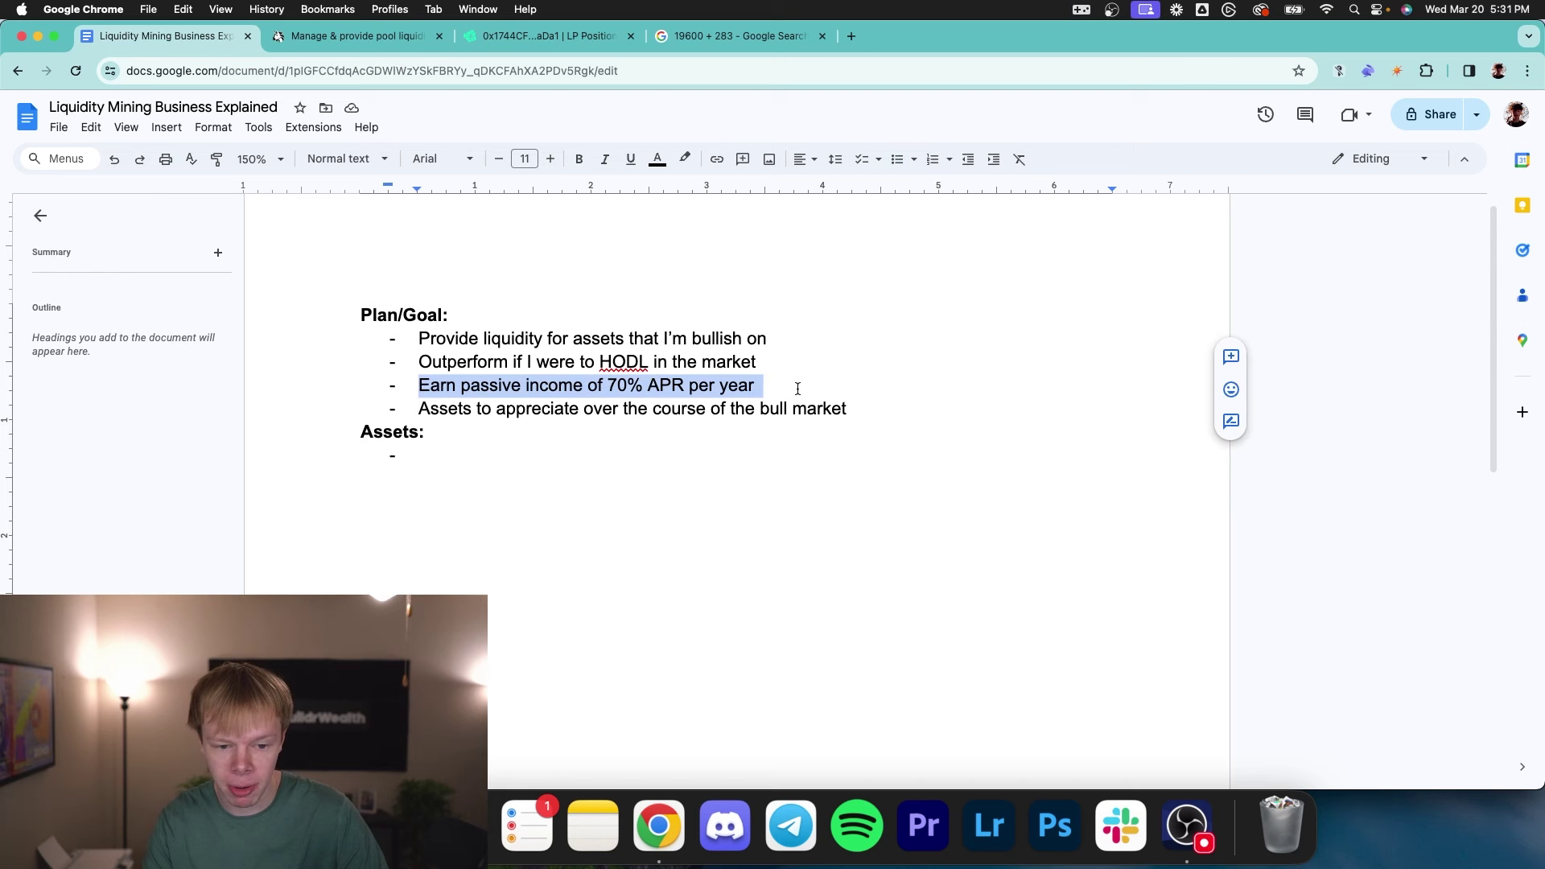
click(797, 389)
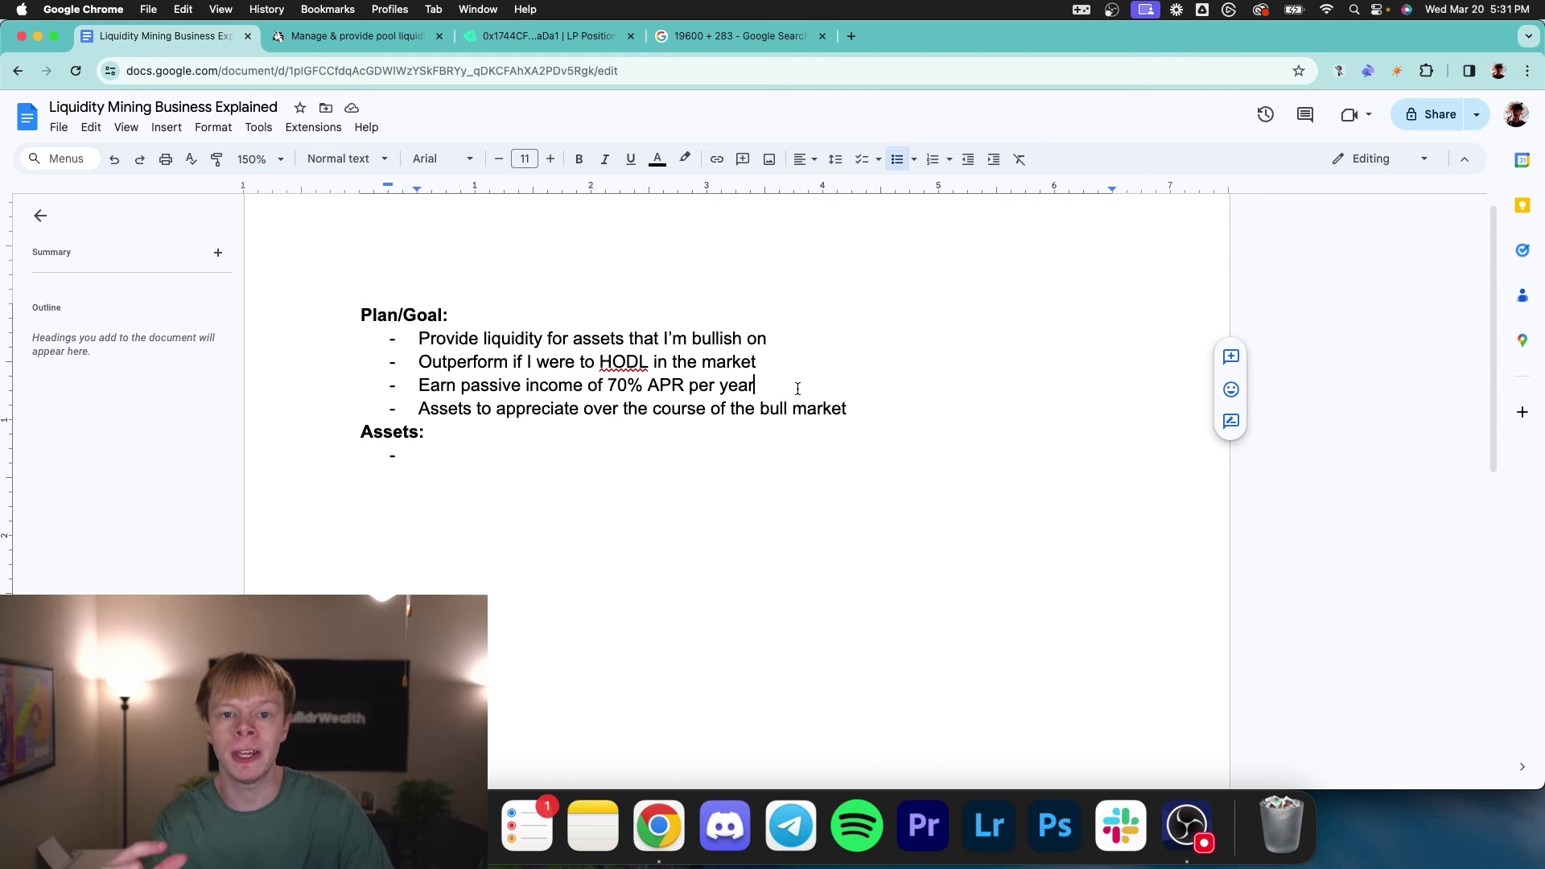
drag(418, 408, 854, 409)
click(880, 409)
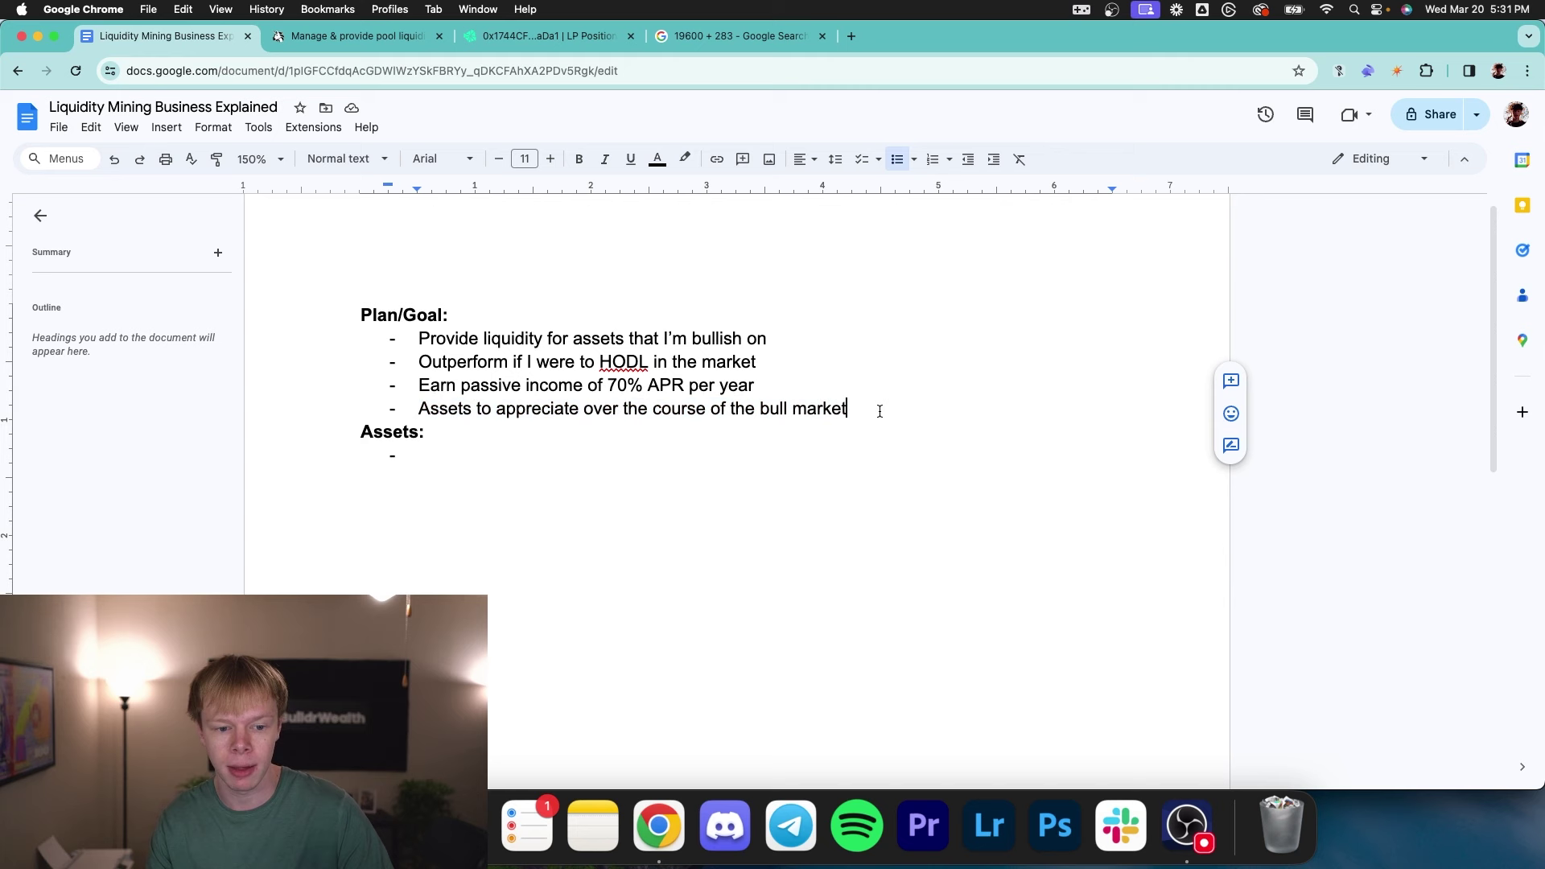
- Start the Assets list with BTC, ETH and SOL bullets
click(717, 435)
click(699, 451)
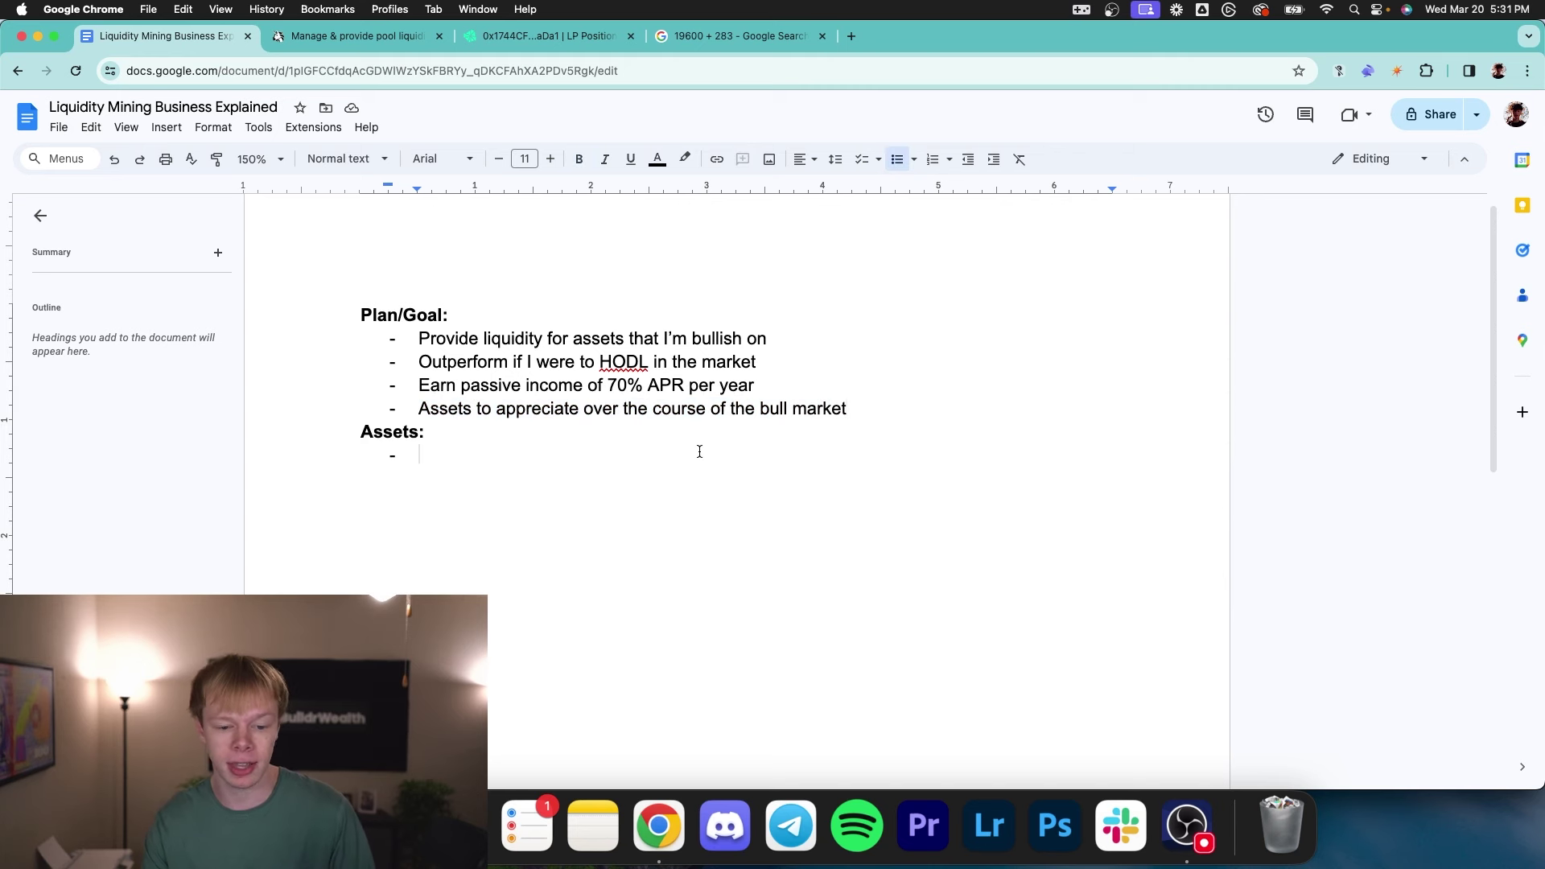
click(421, 452)
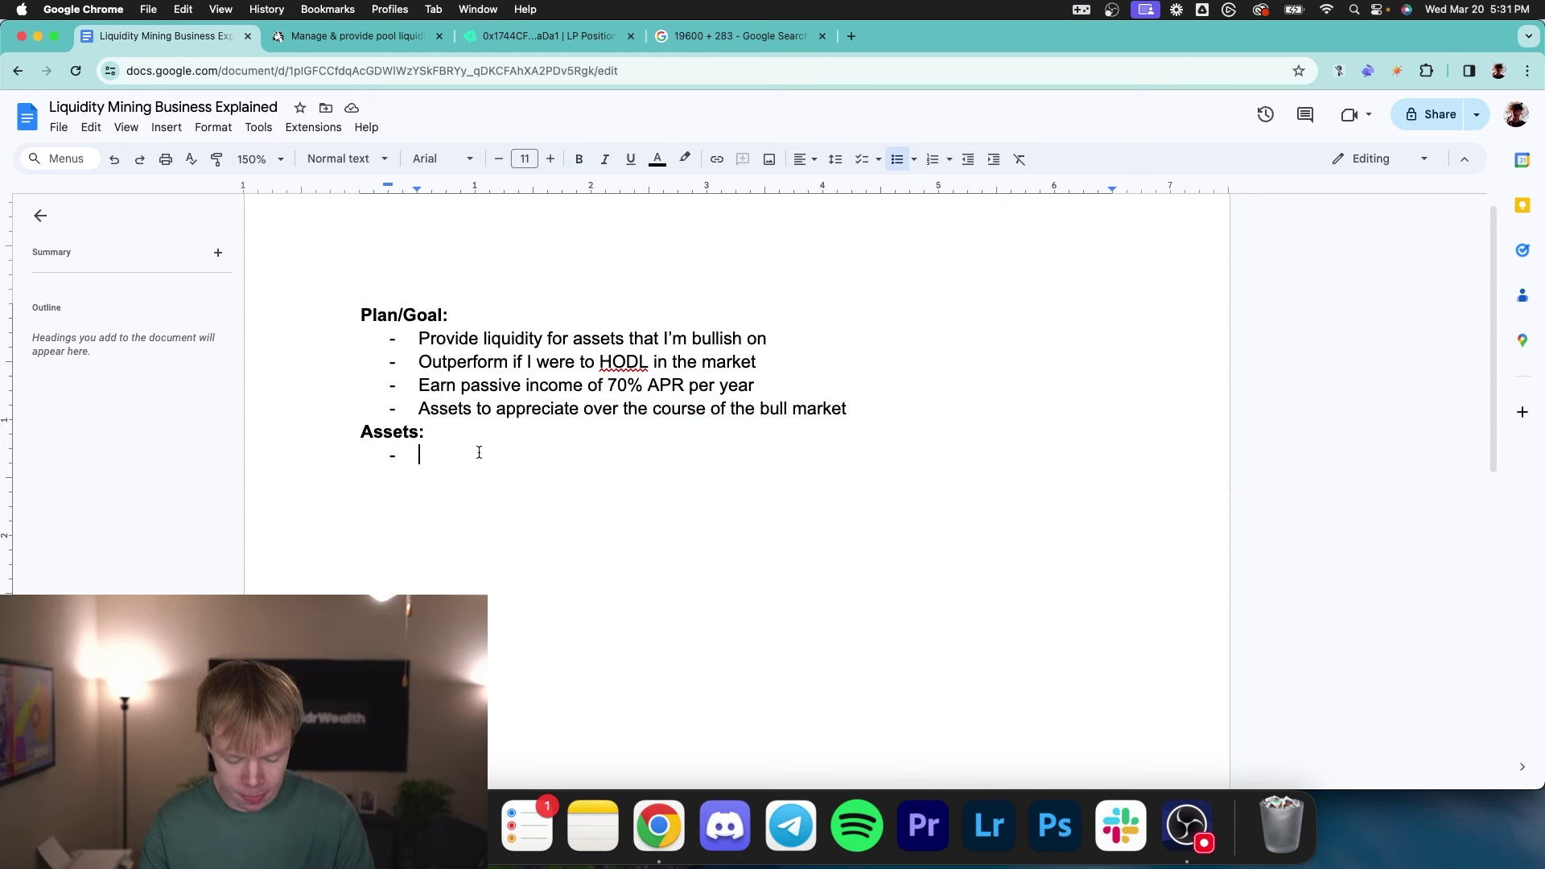
text(BTC)
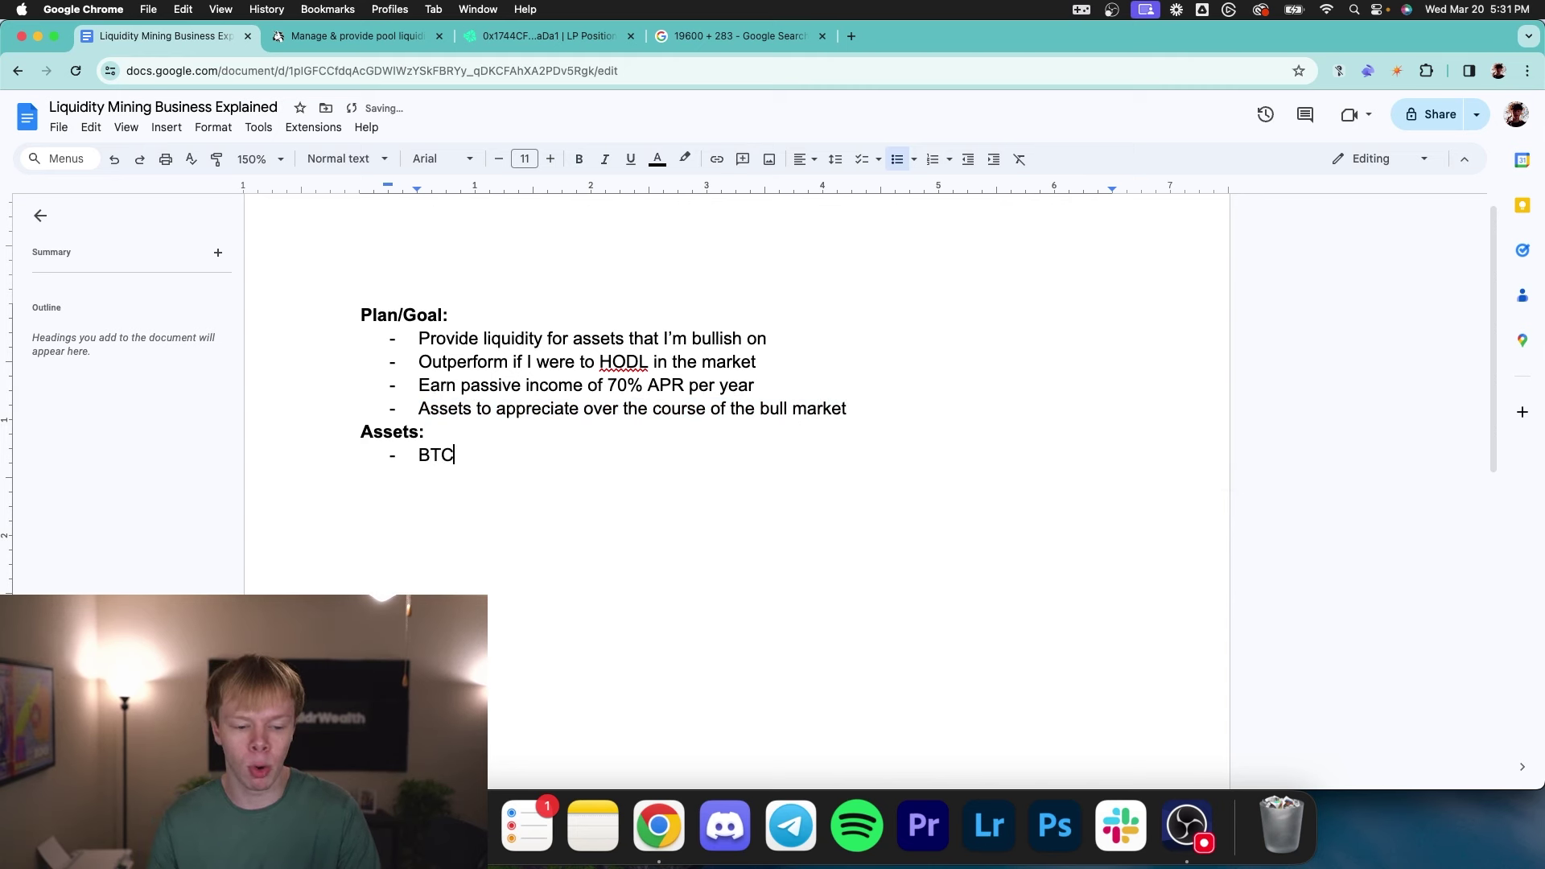
key(Return)
text(ETH)
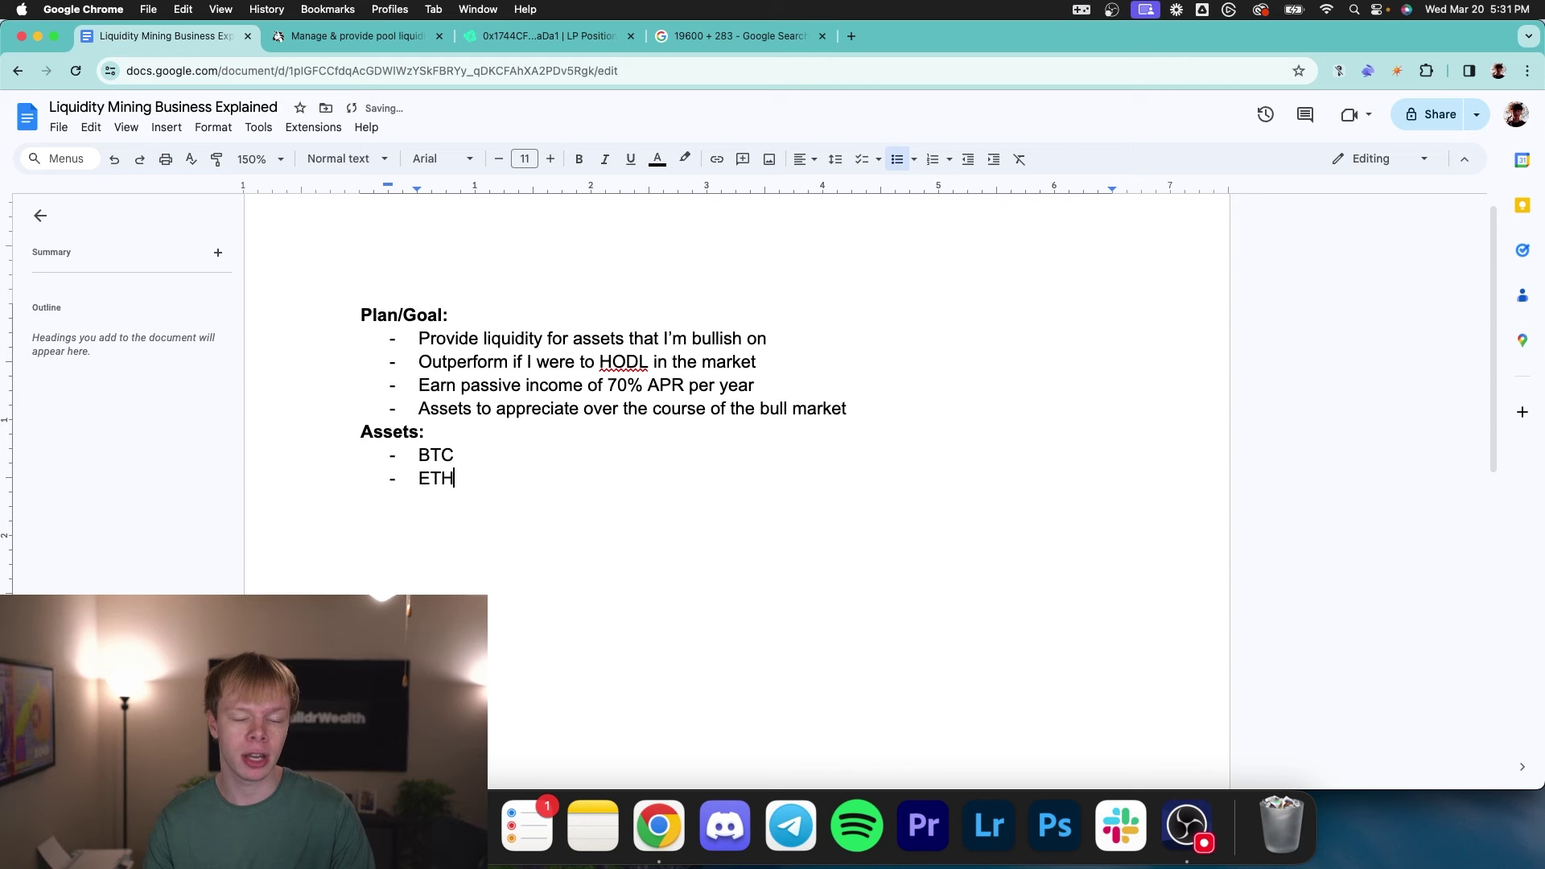
key(Return)
text(SOL)
key(Return)
- Add an AVAX bullet, then type LINK MATIC BNB on the next one
text(AVAX)
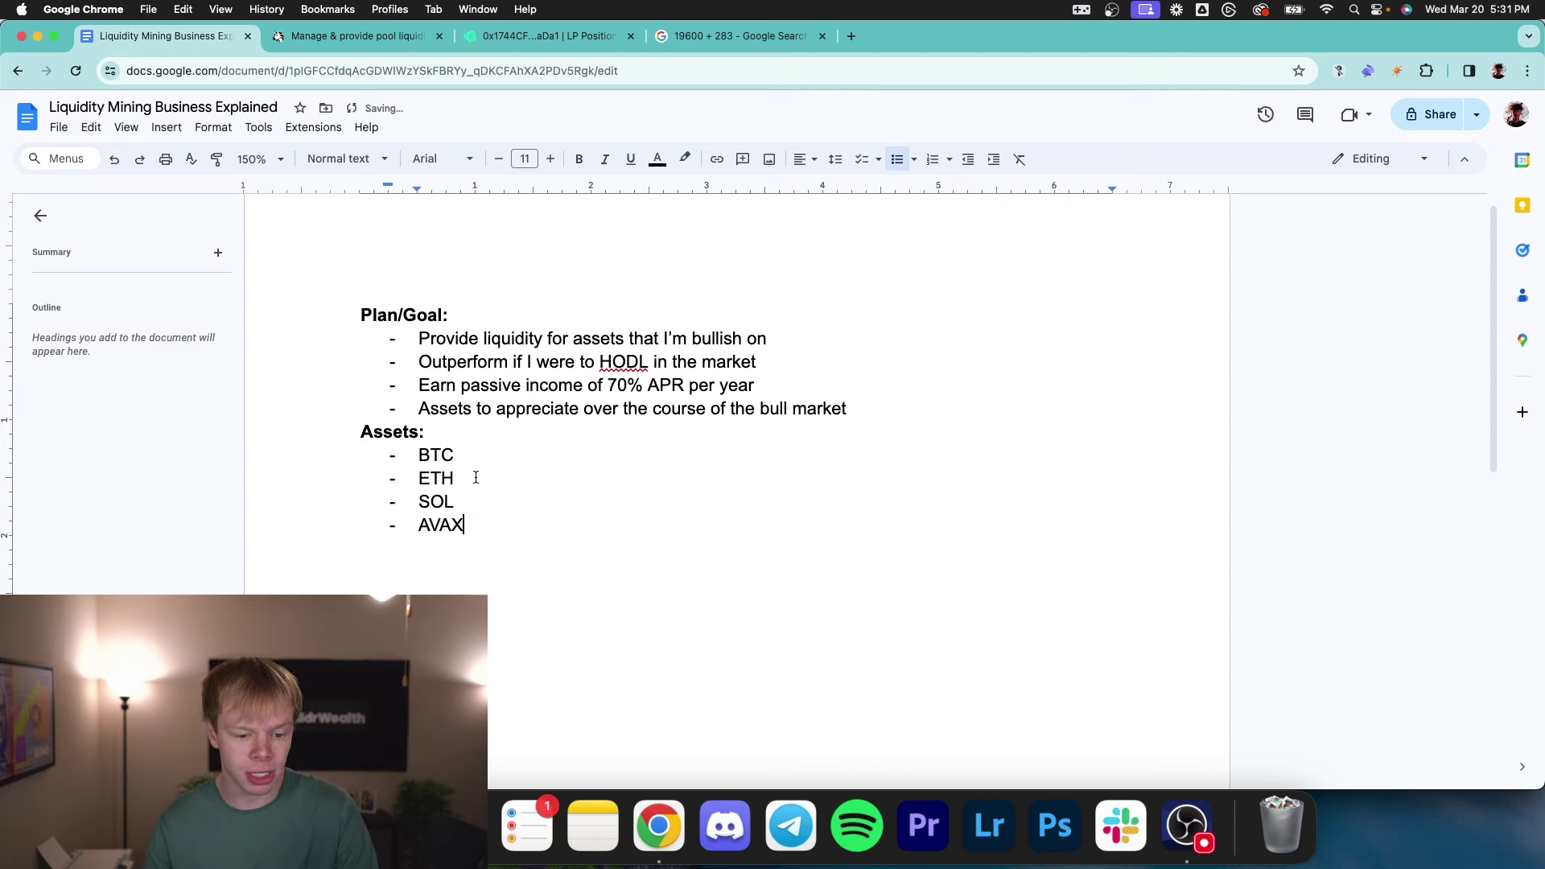
drag(464, 527, 390, 498)
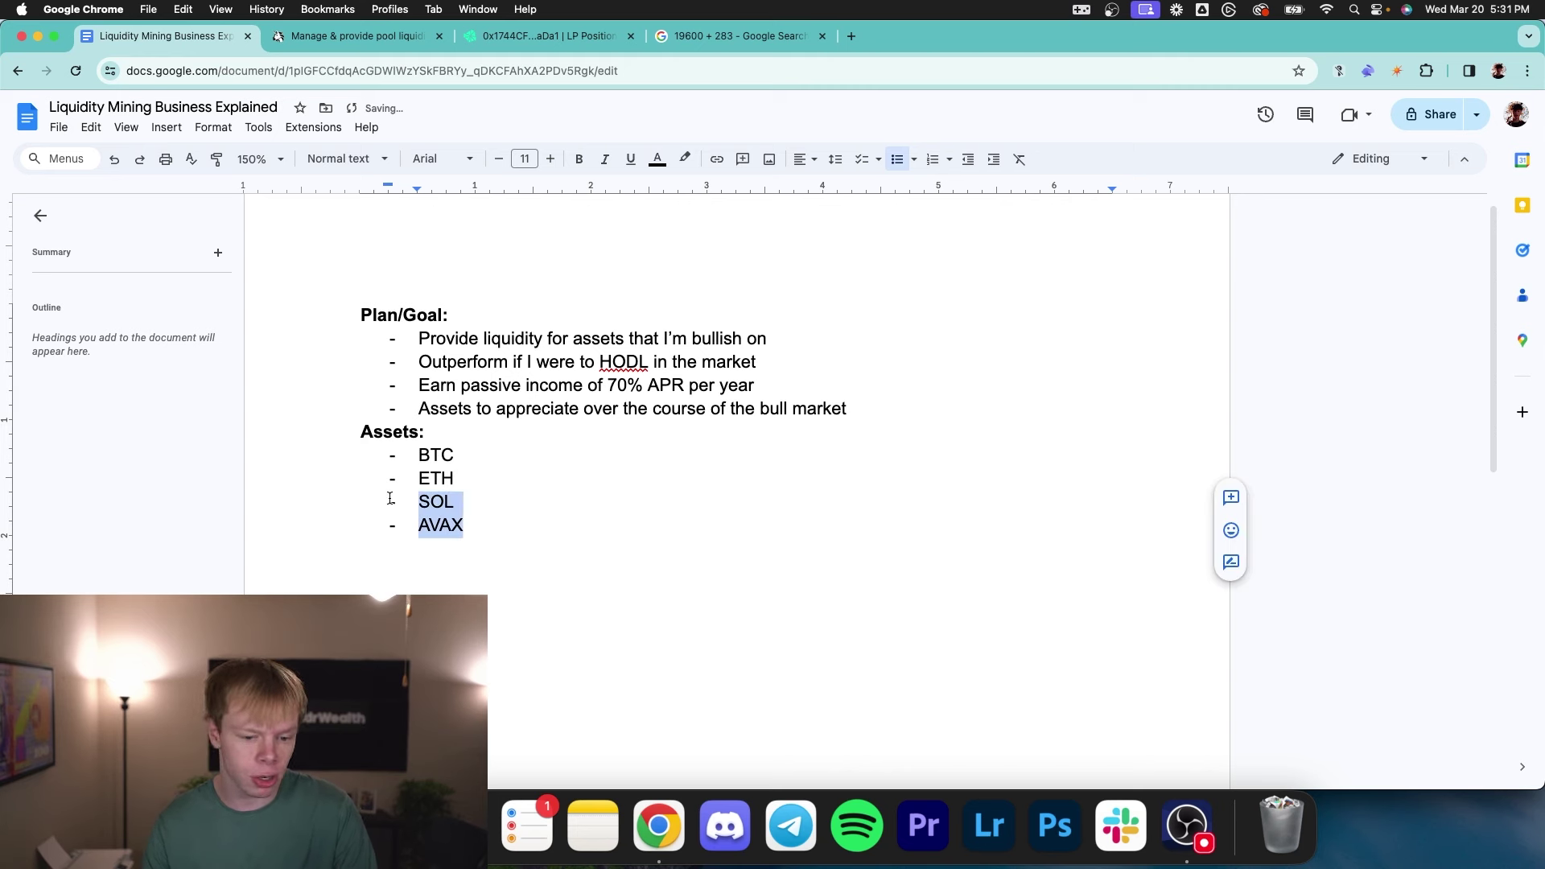
click(593, 527)
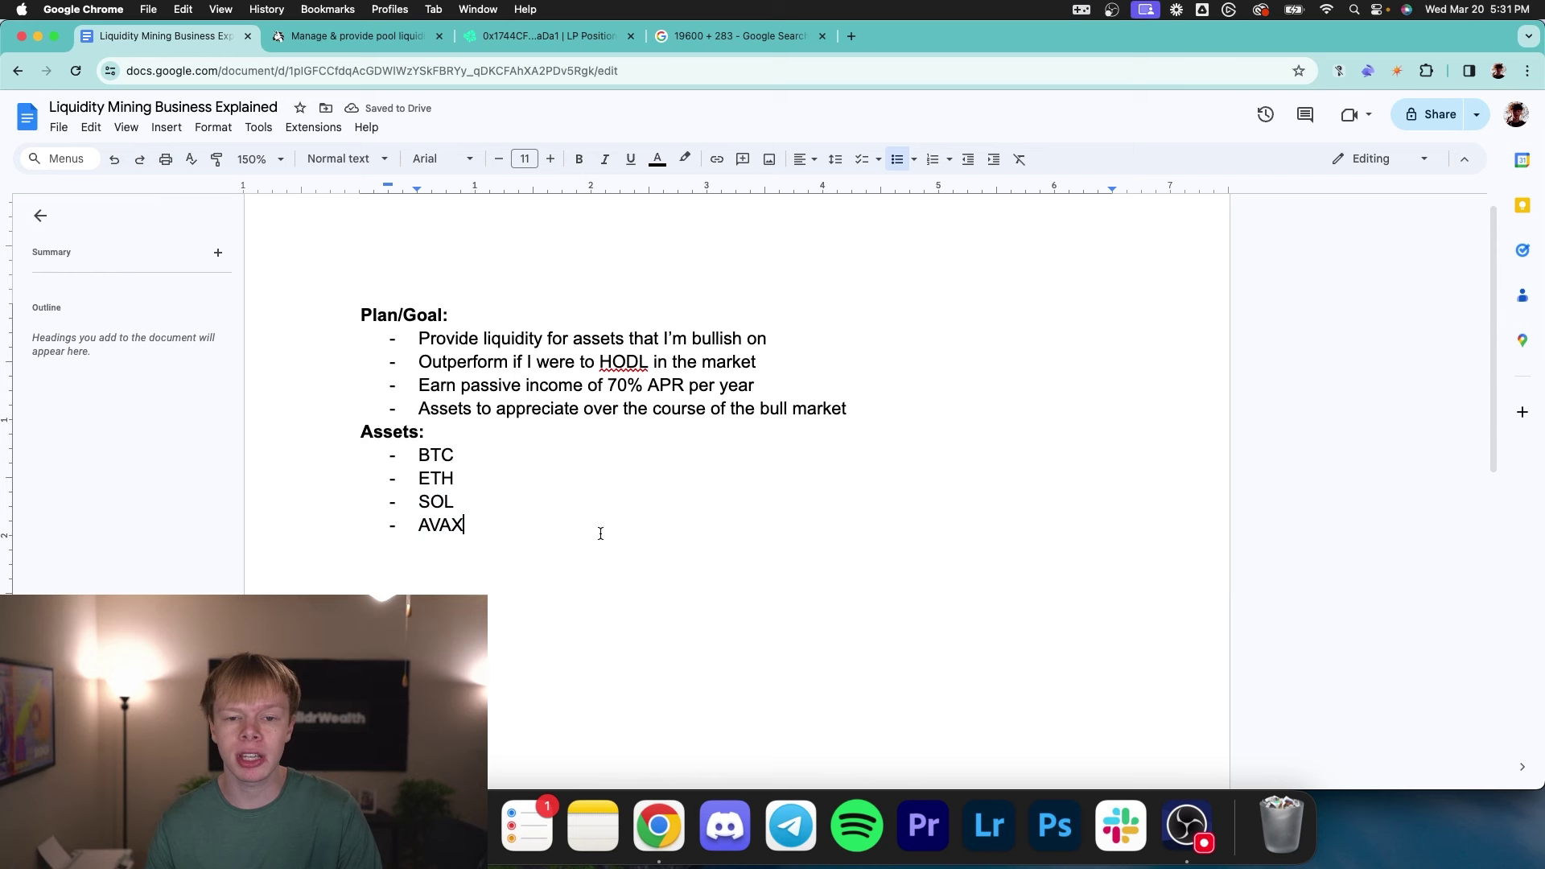
key(Return)
text(LINK )
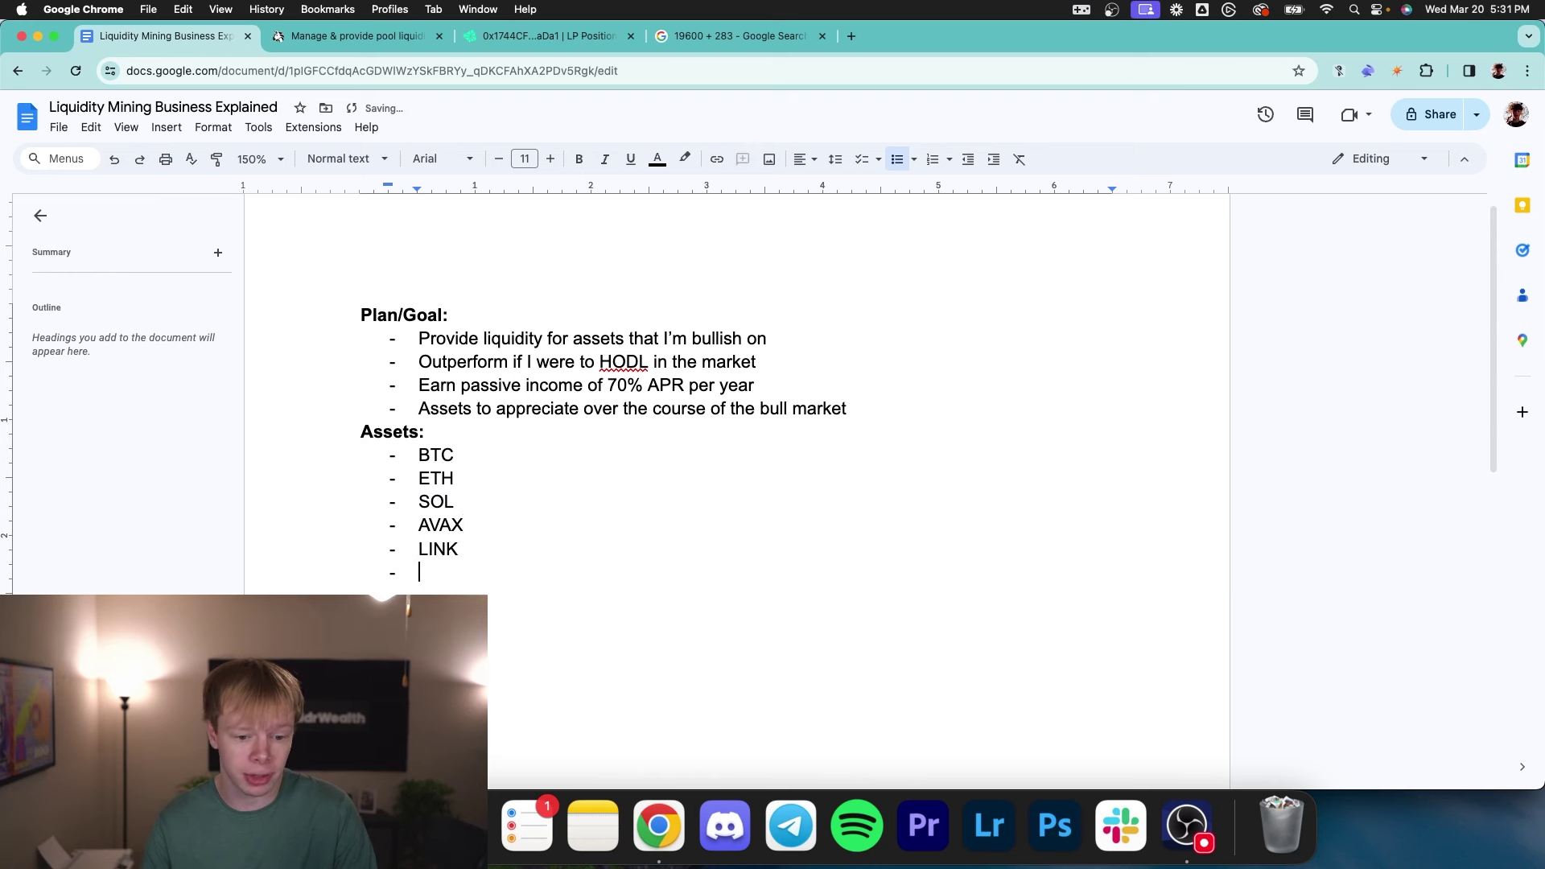
text(MATIC BNB)
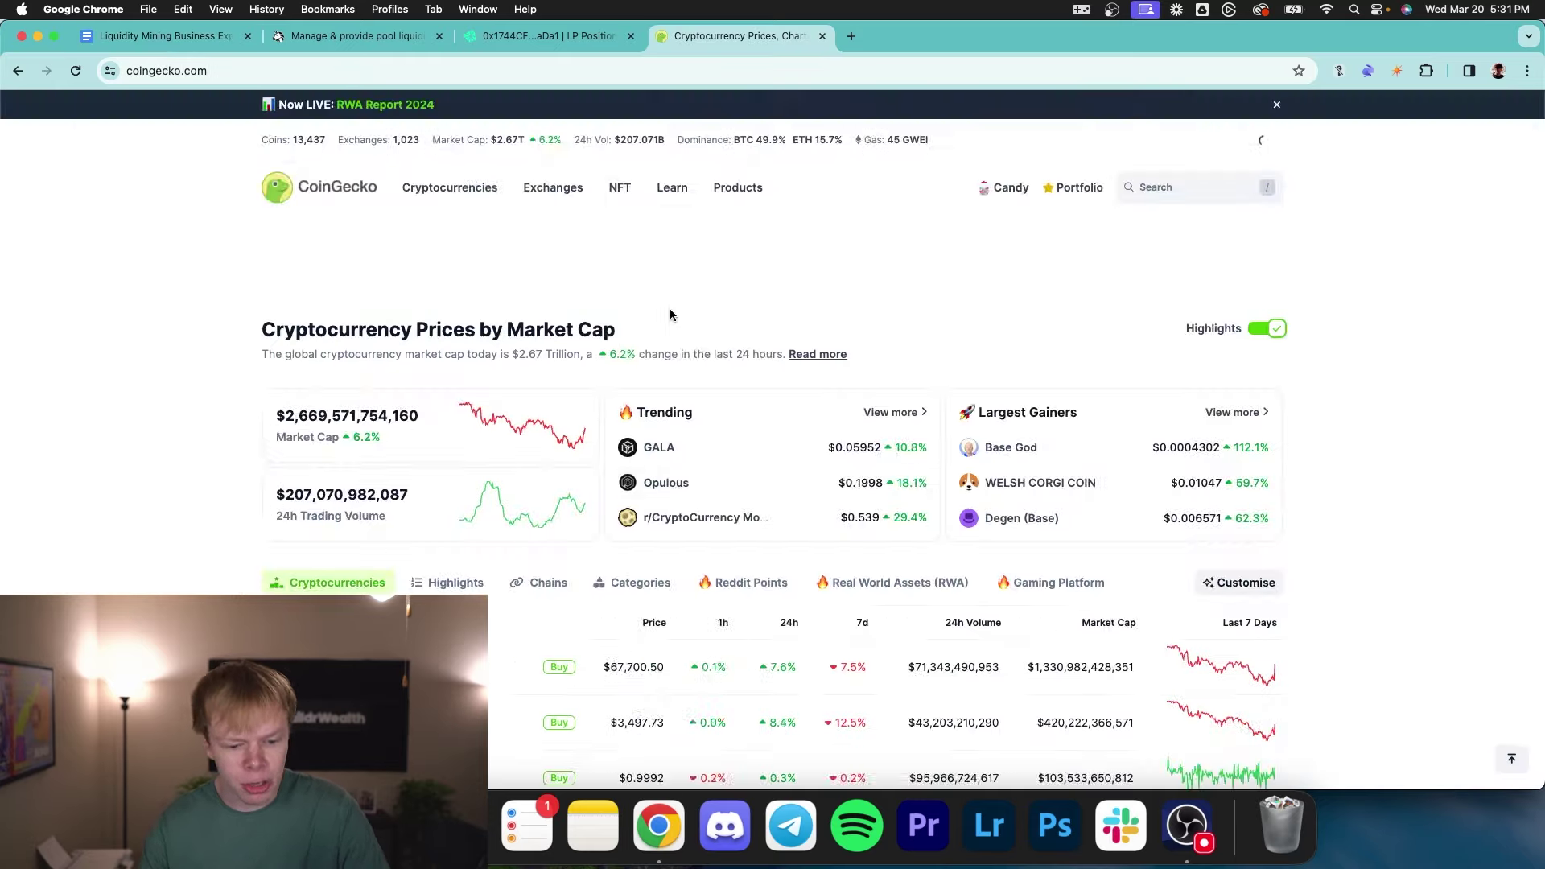
scroll(671, 314, down, 10)
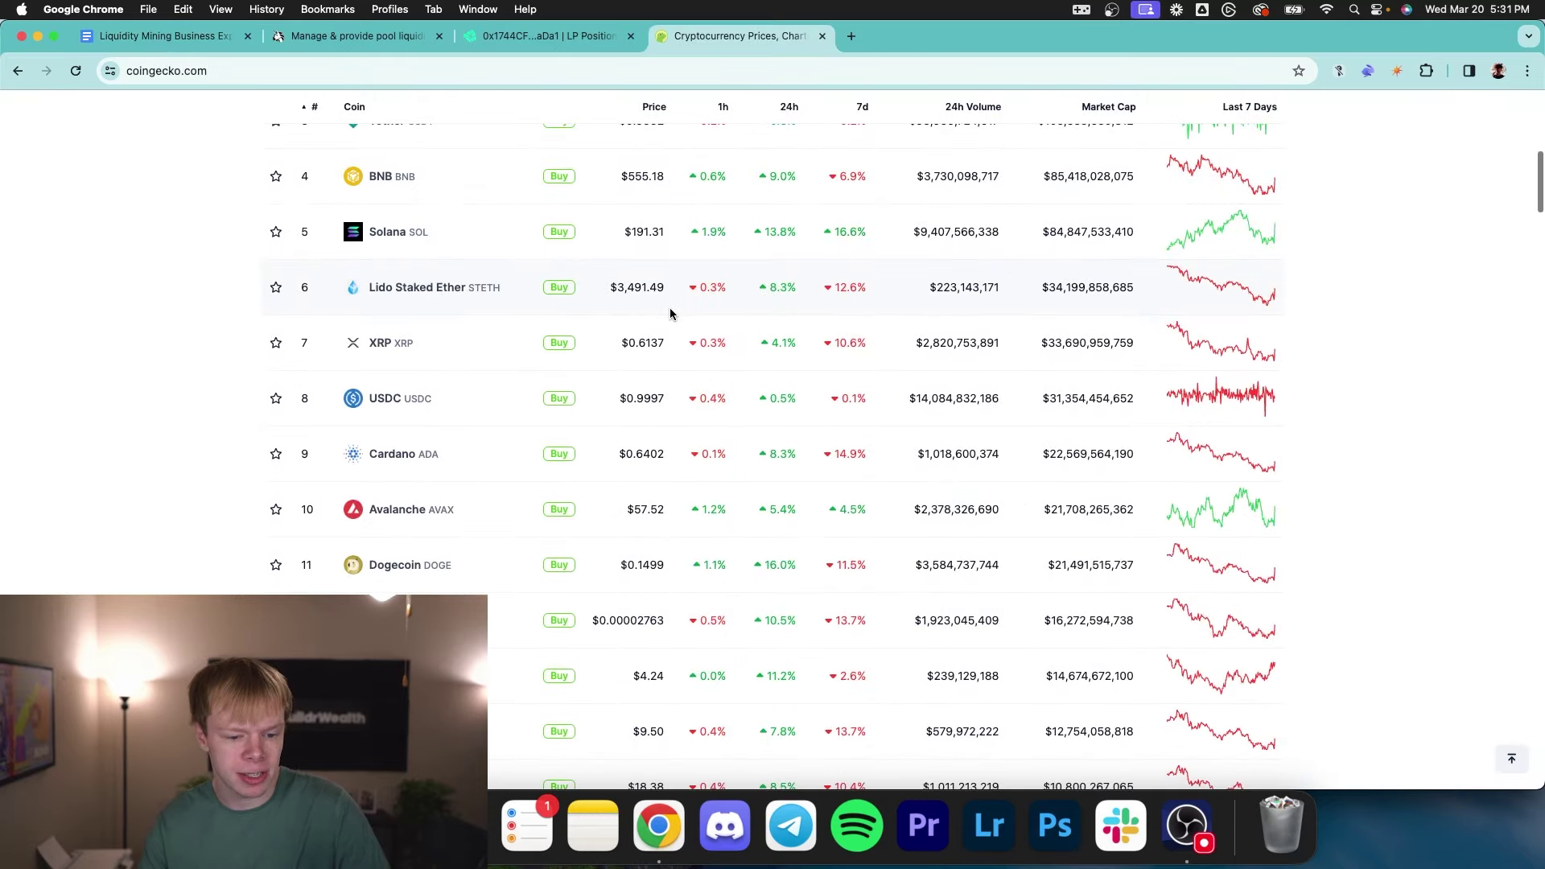
scroll(671, 313, down, 10)
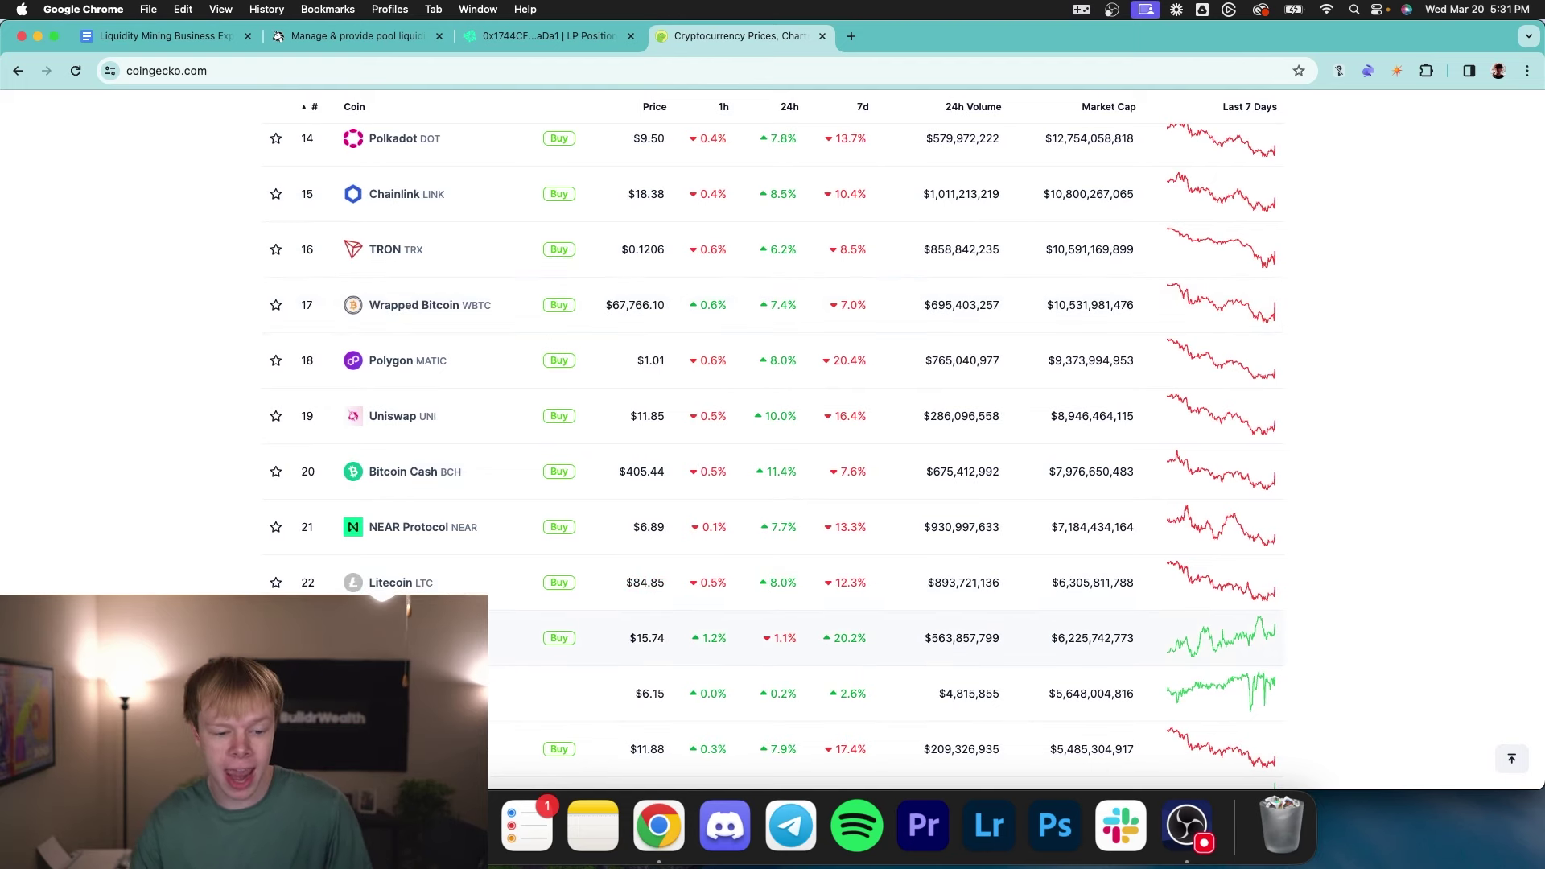
click(402, 638)
scroll(607, 557, down, 10)
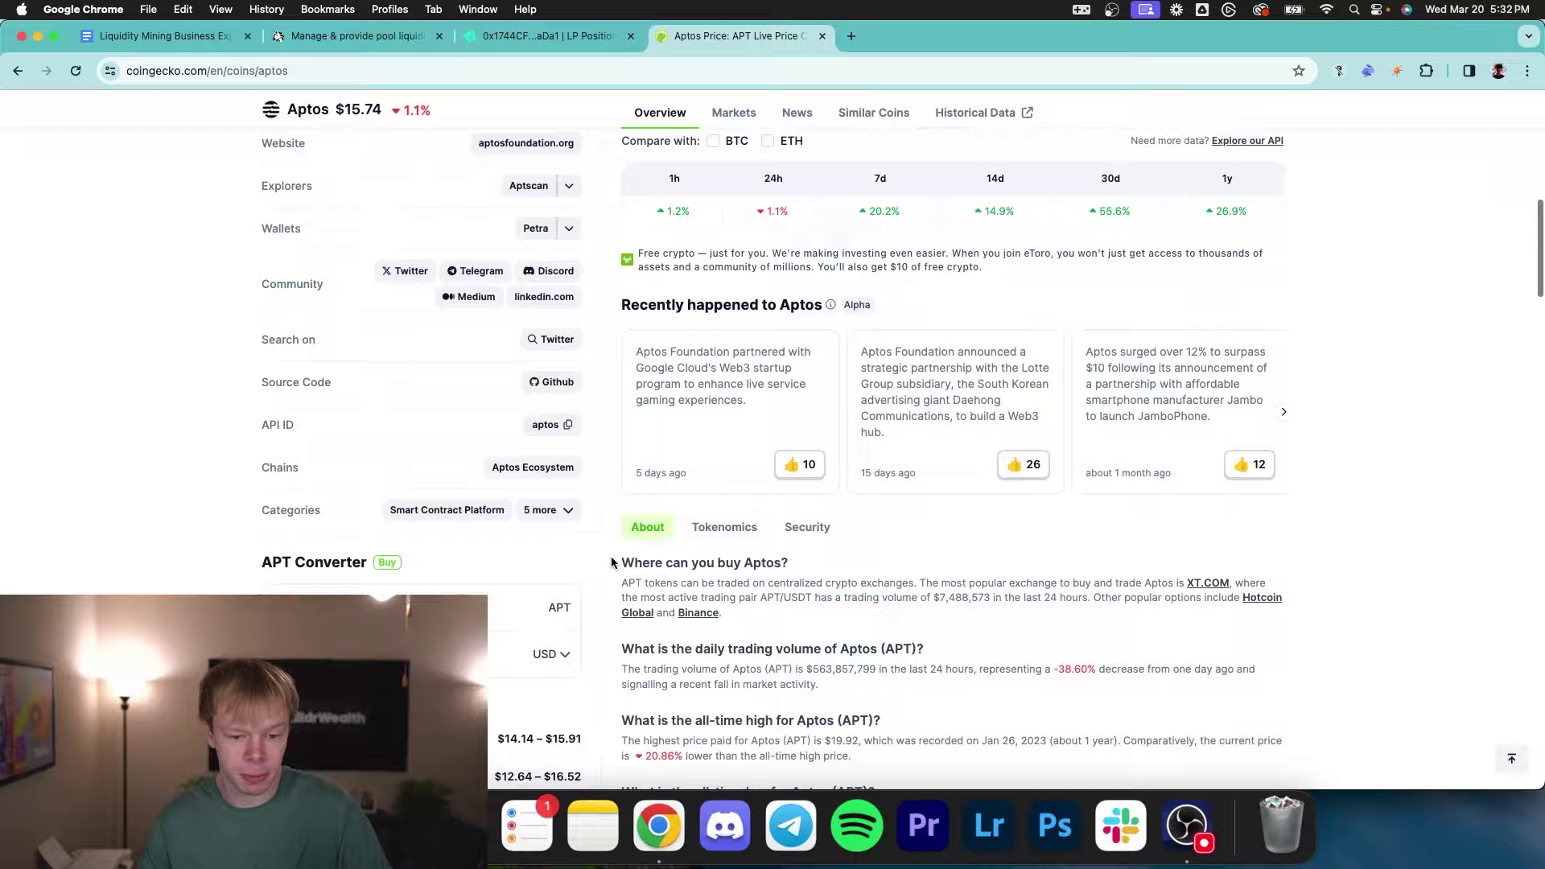
scroll(300, 394, up, 15)
scroll(325, 365, down, 15)
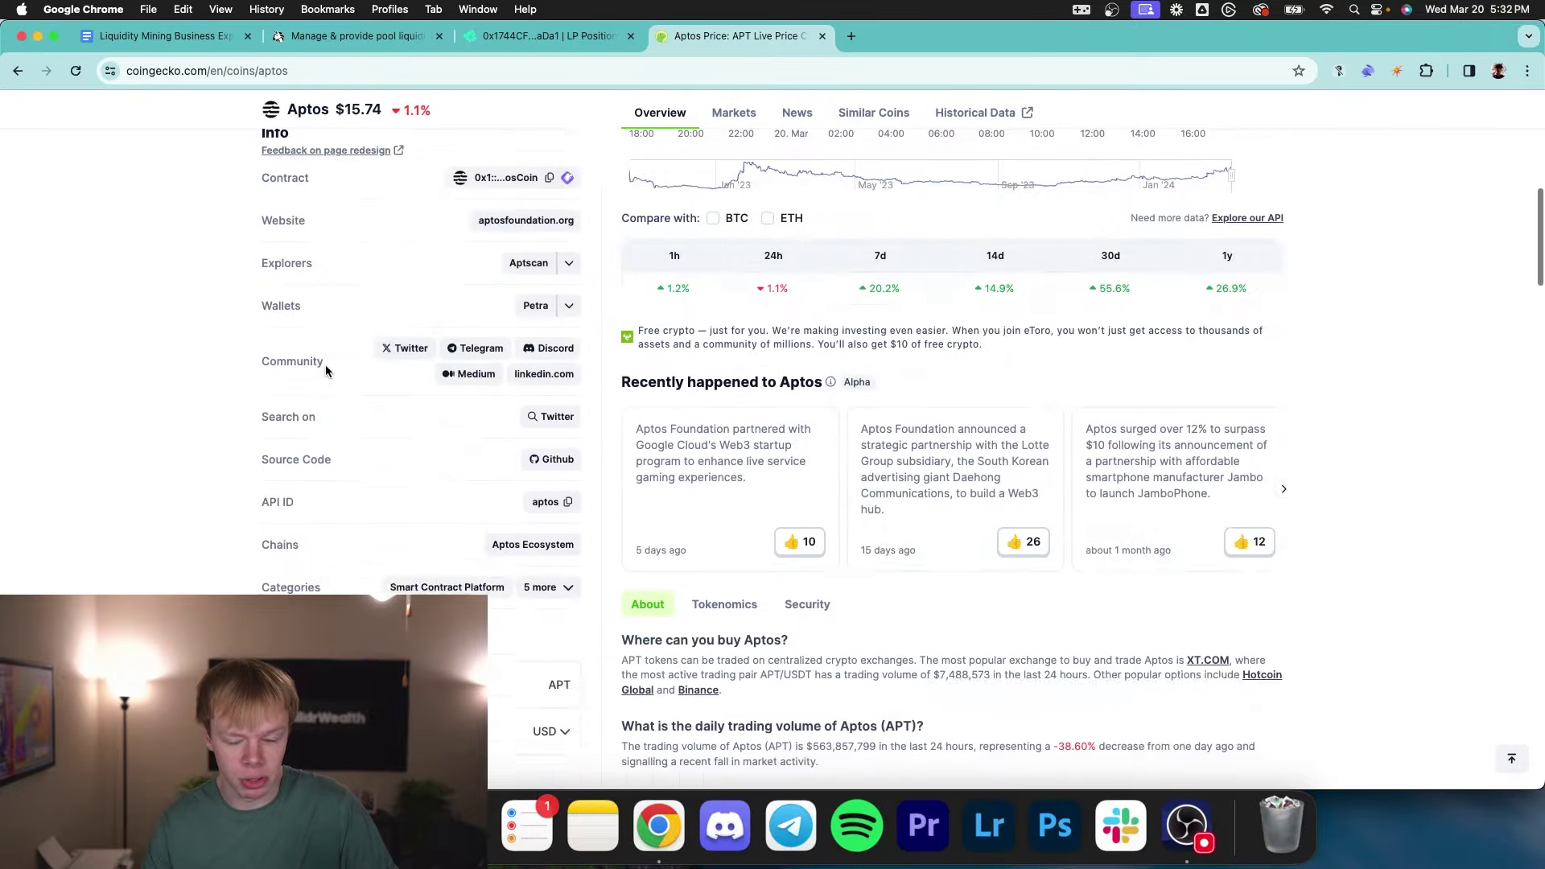
scroll(674, 376, up, 3)
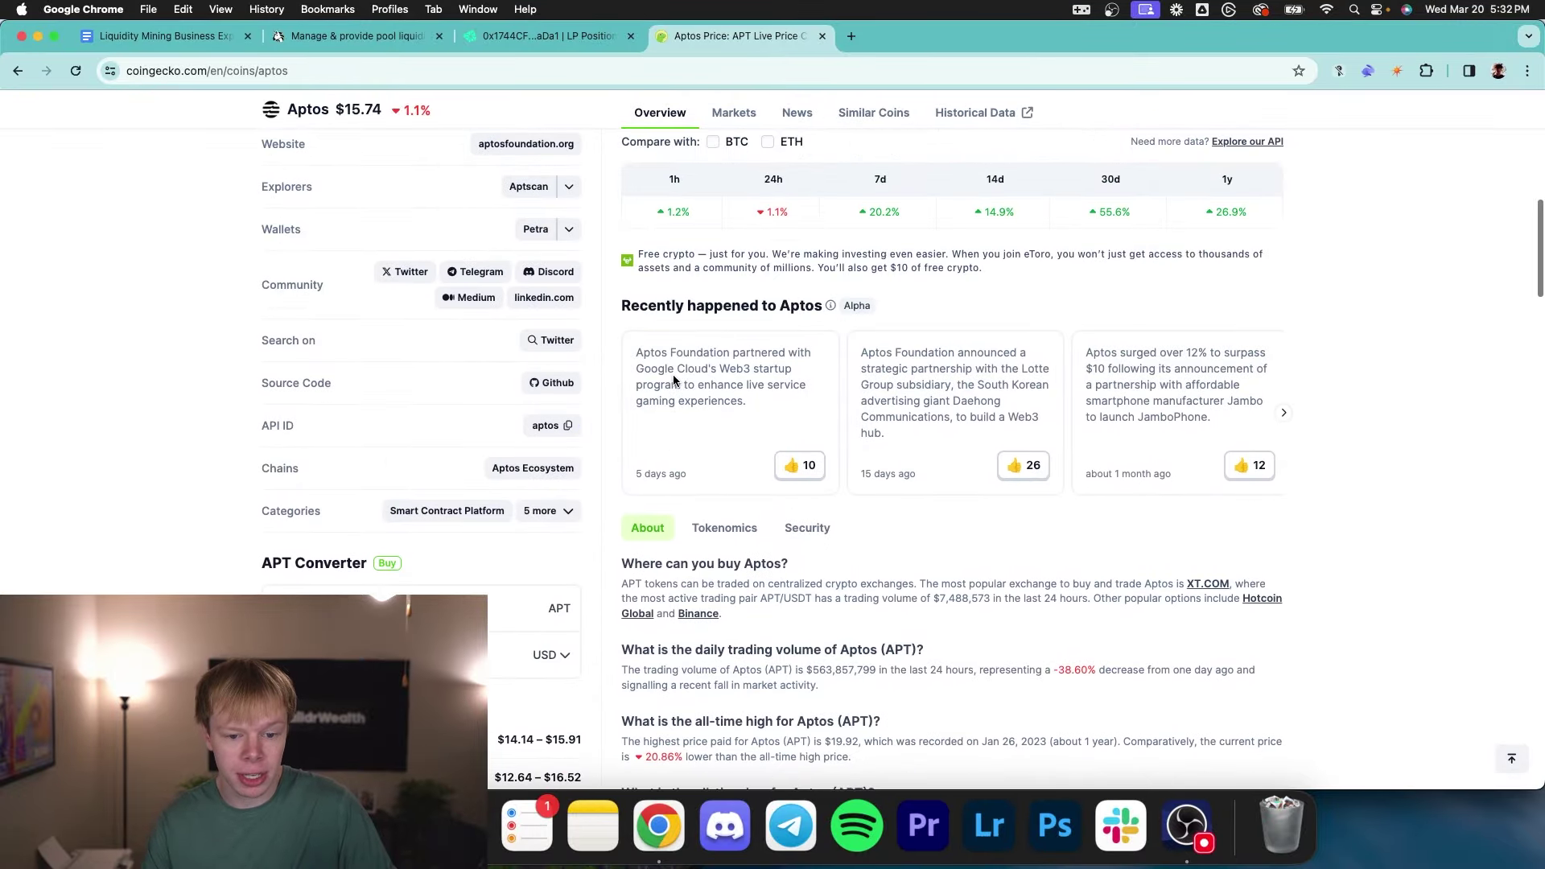
drag(645, 352, 784, 417)
scroll(914, 399, down, 6)
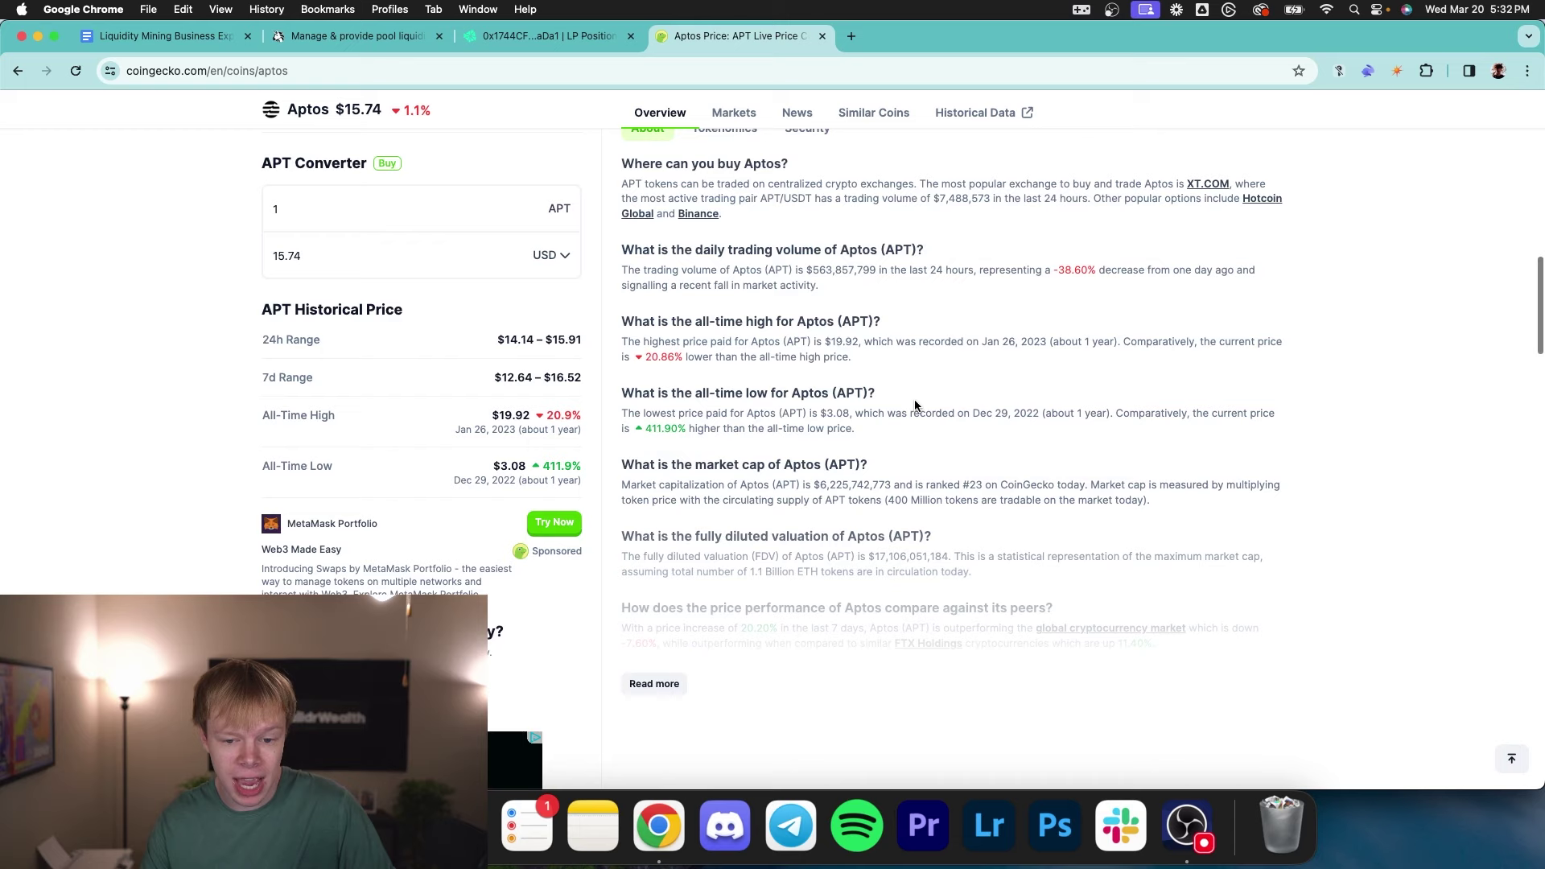
scroll(679, 555, down, 2)
click(653, 550)
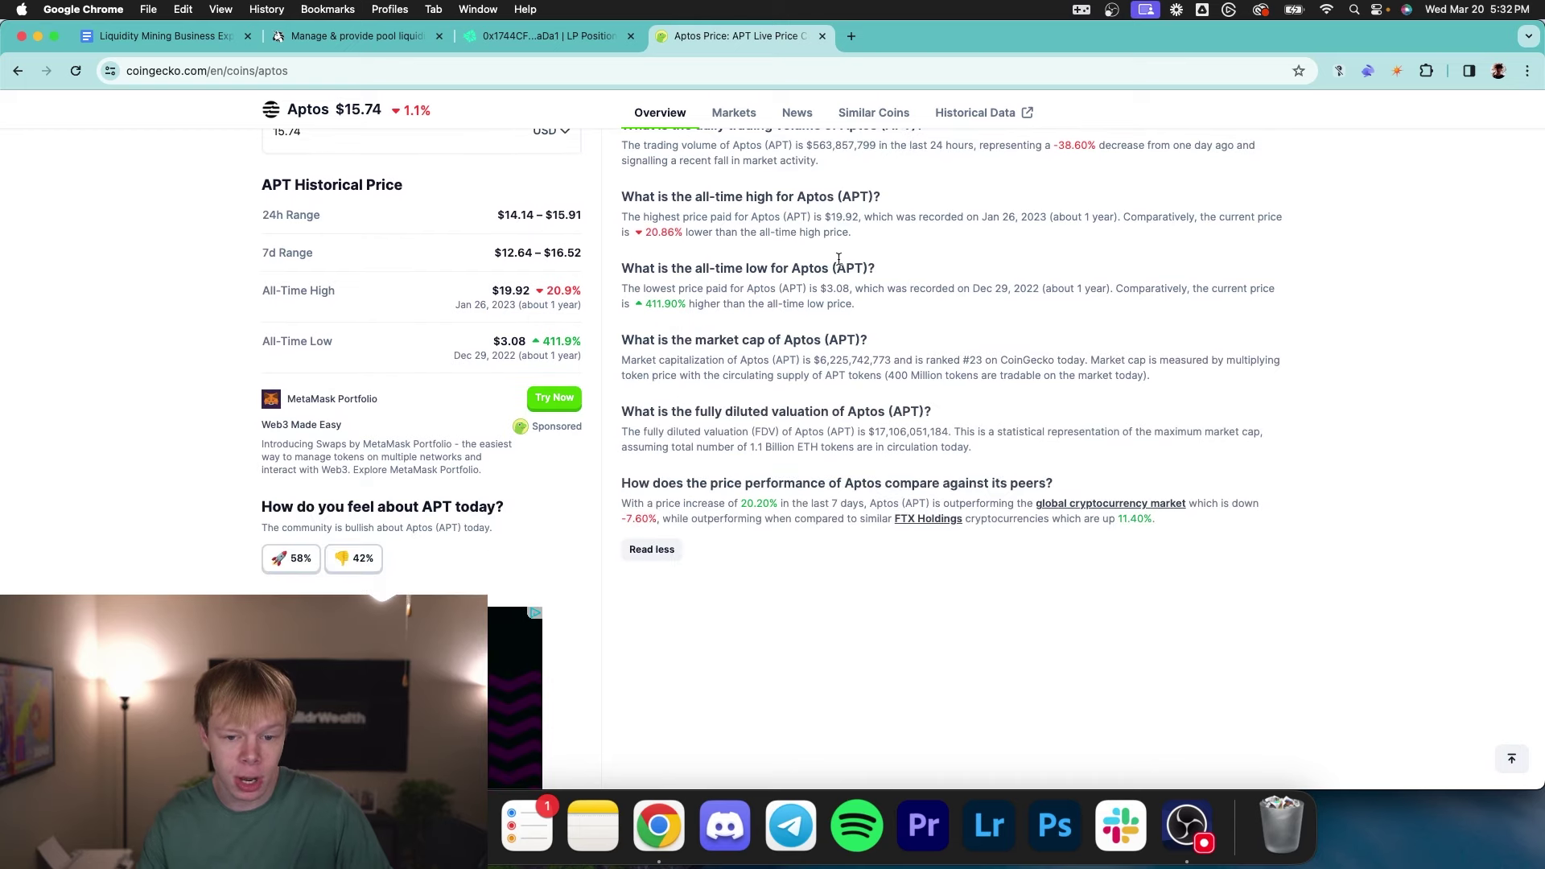
click(795, 114)
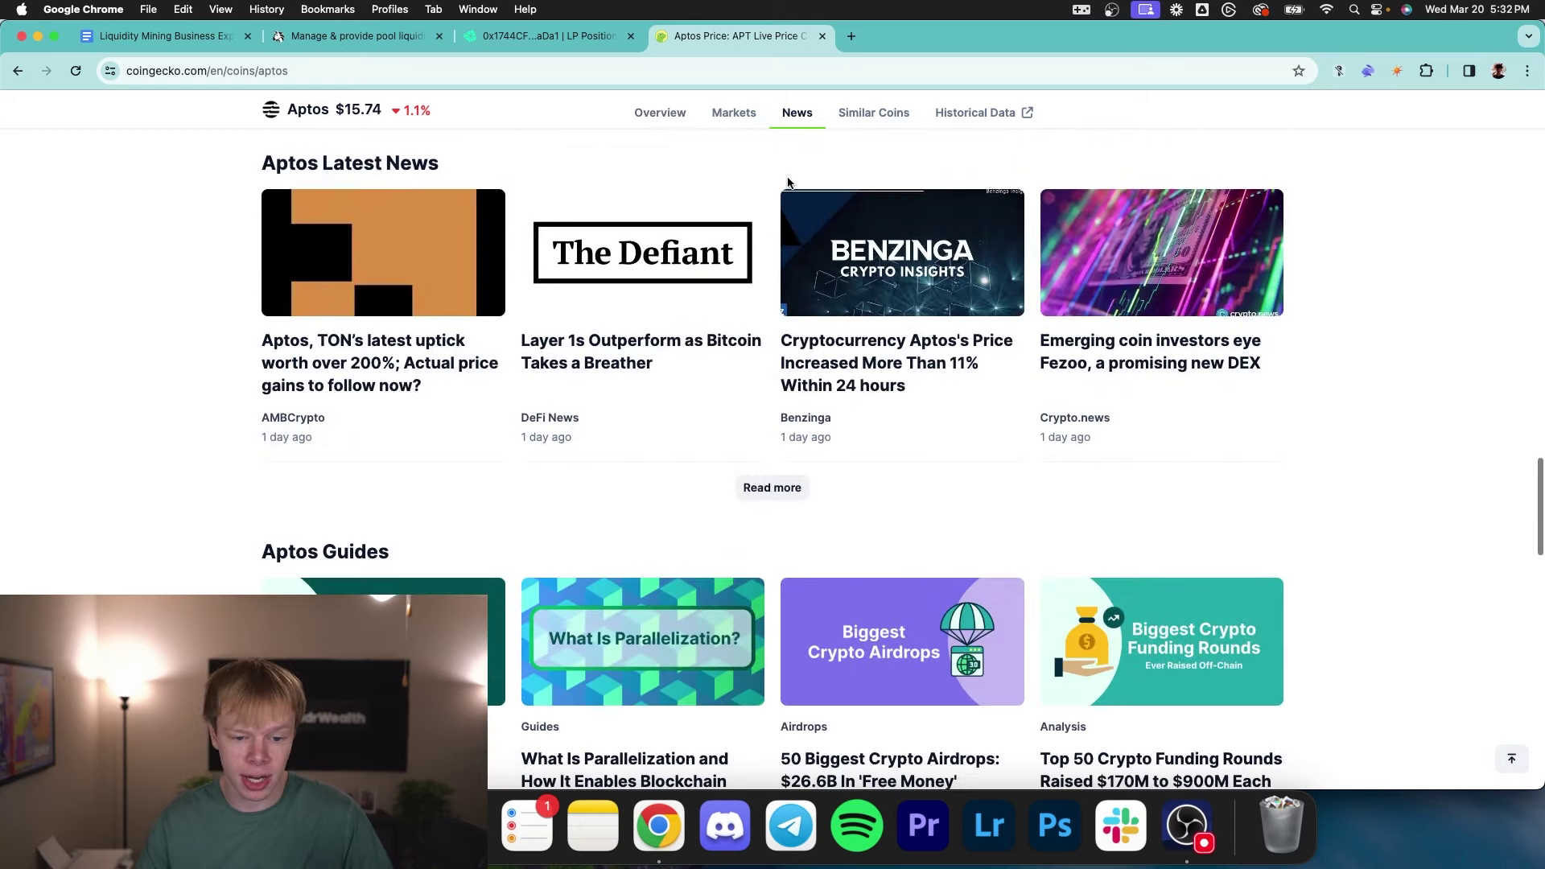
click(17, 71)
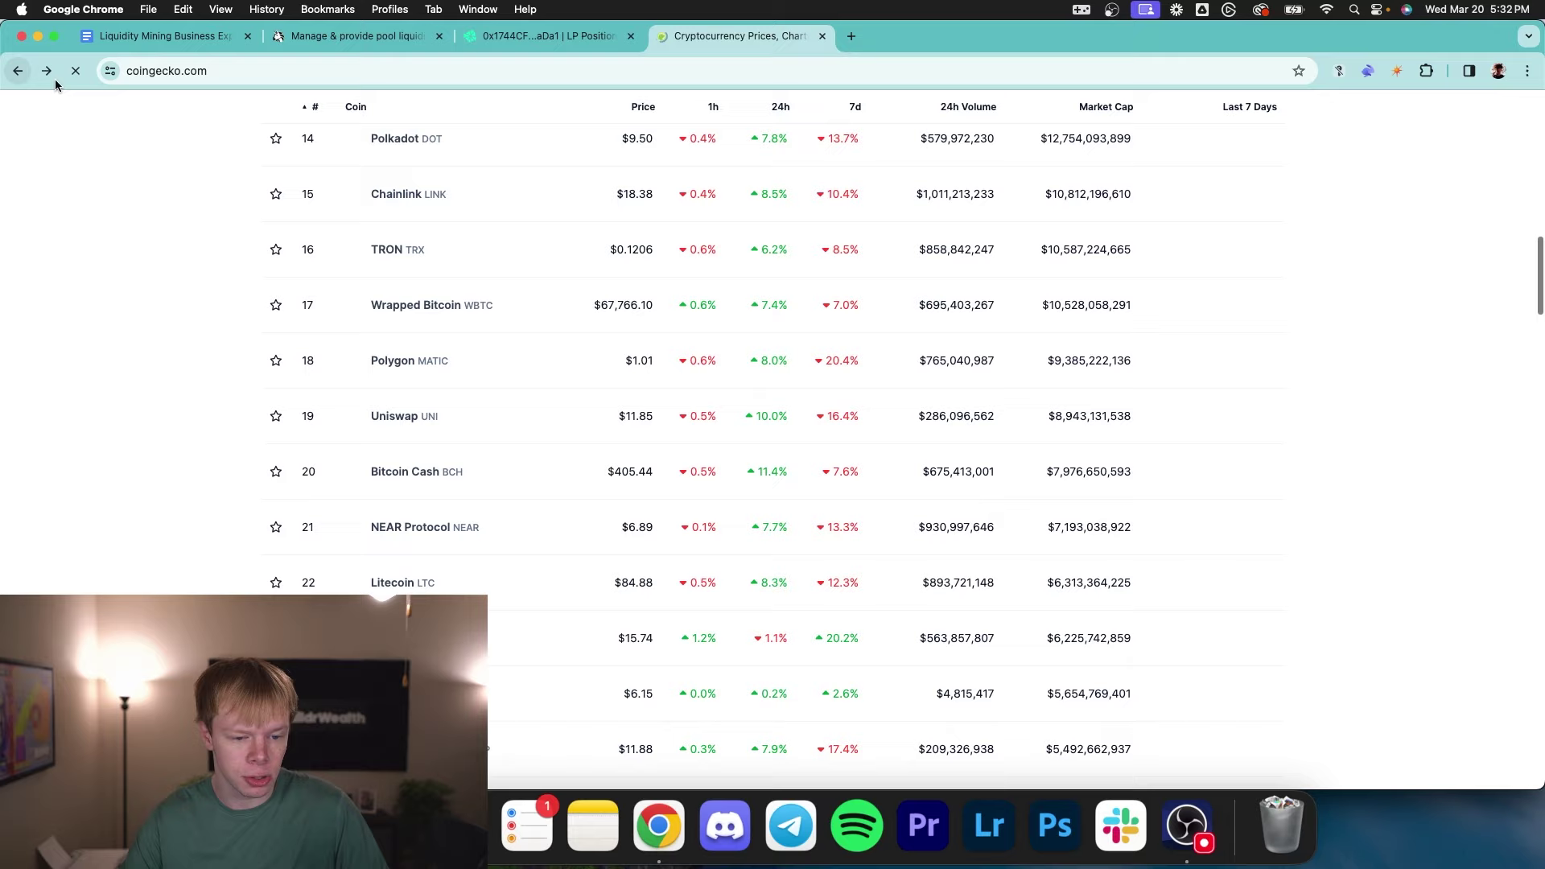
scroll(674, 461, down, 5)
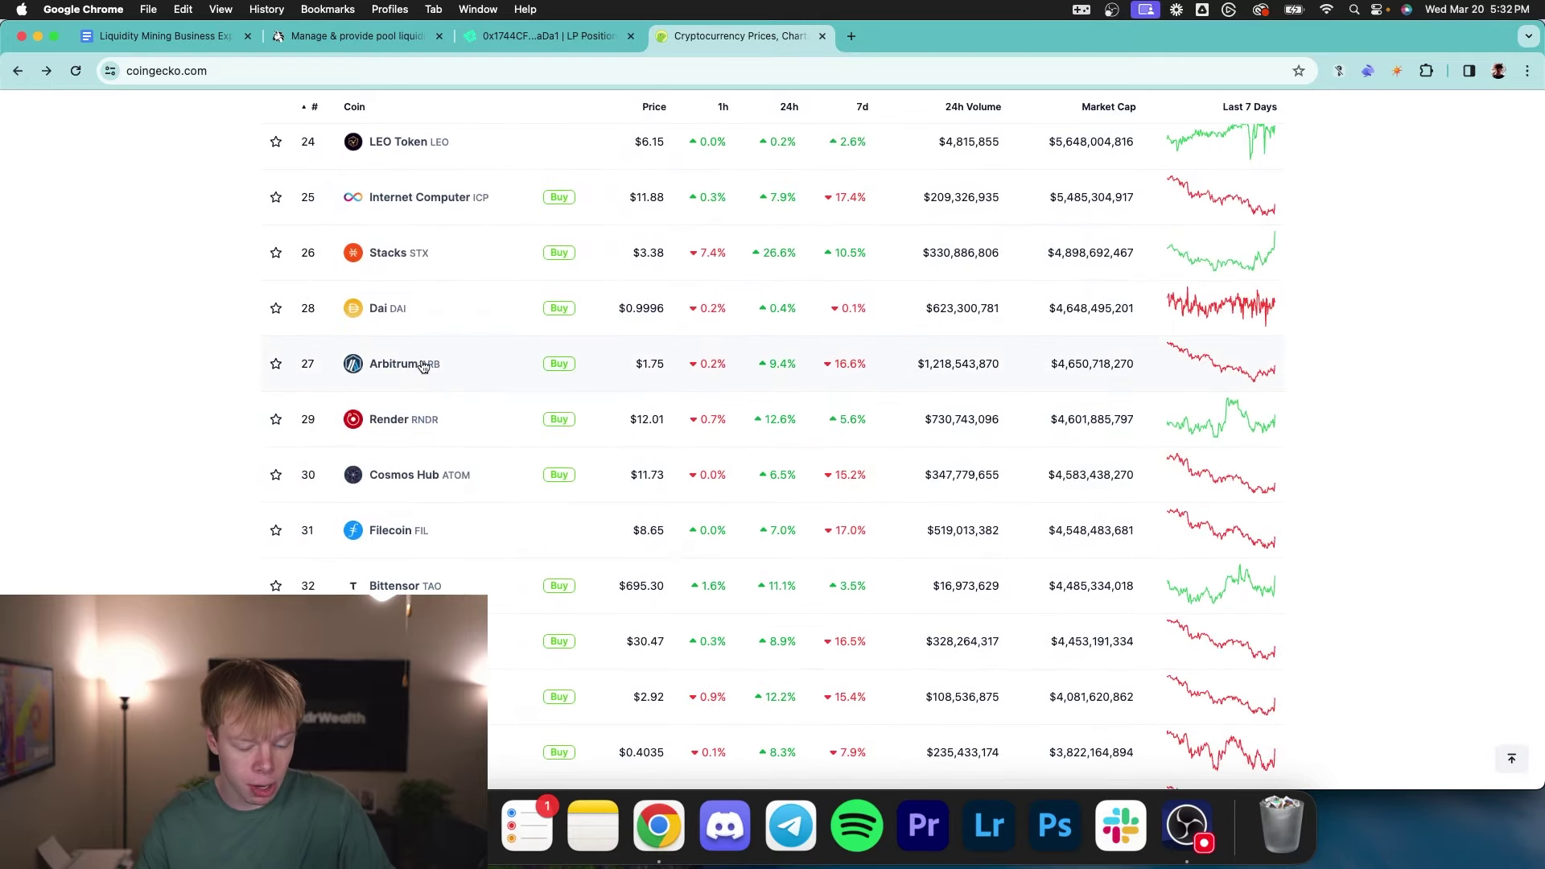
scroll(401, 369, down, 4)
scroll(400, 375, down, 5)
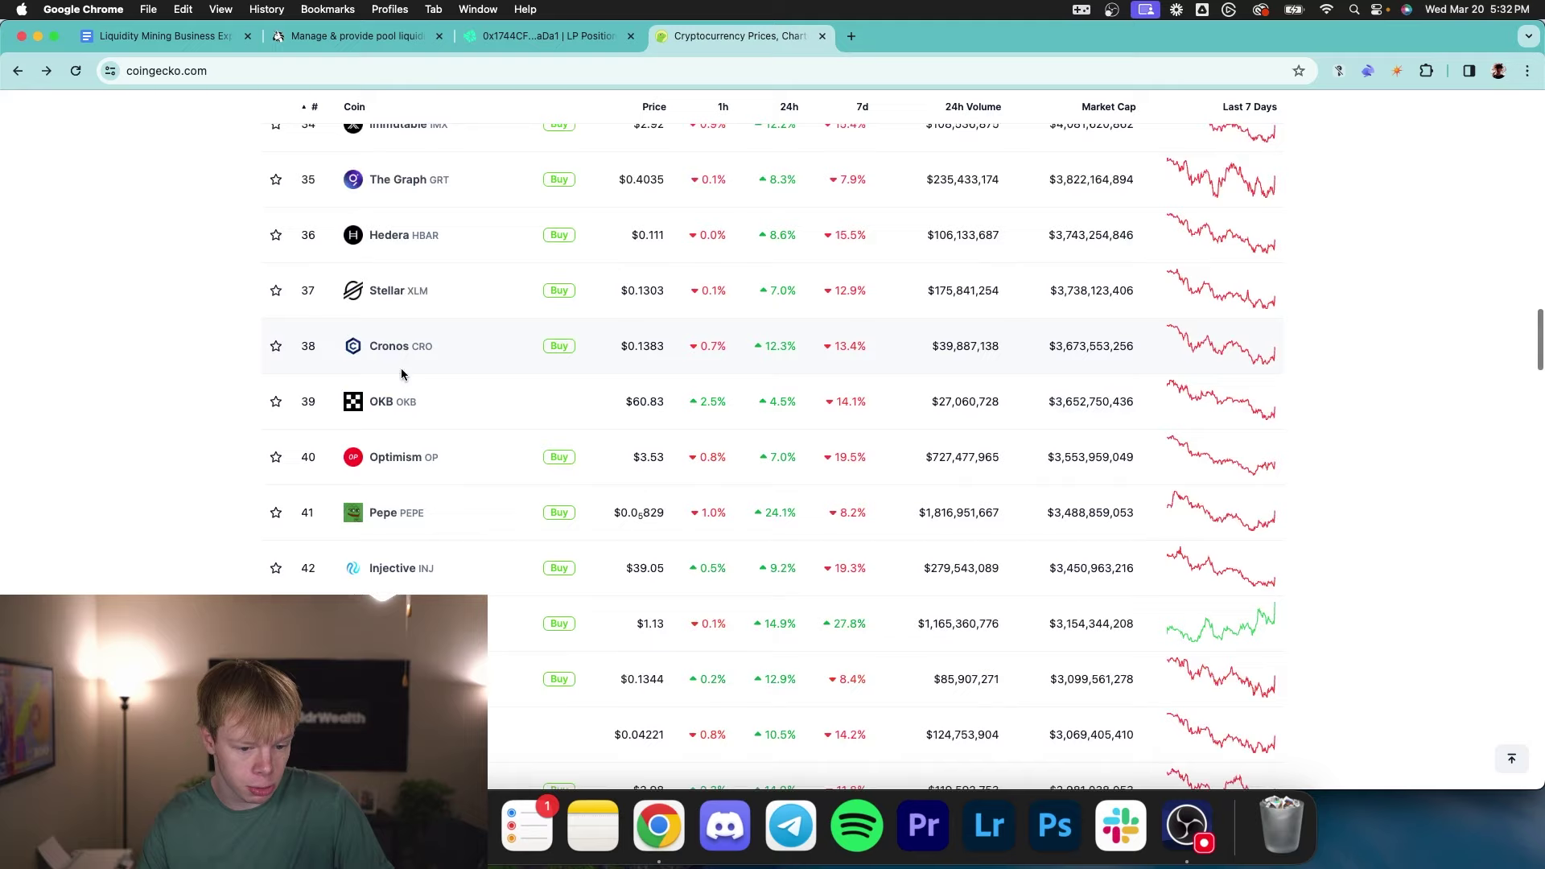
- Return to the plan and add a new line below the Assets list
click(207, 39)
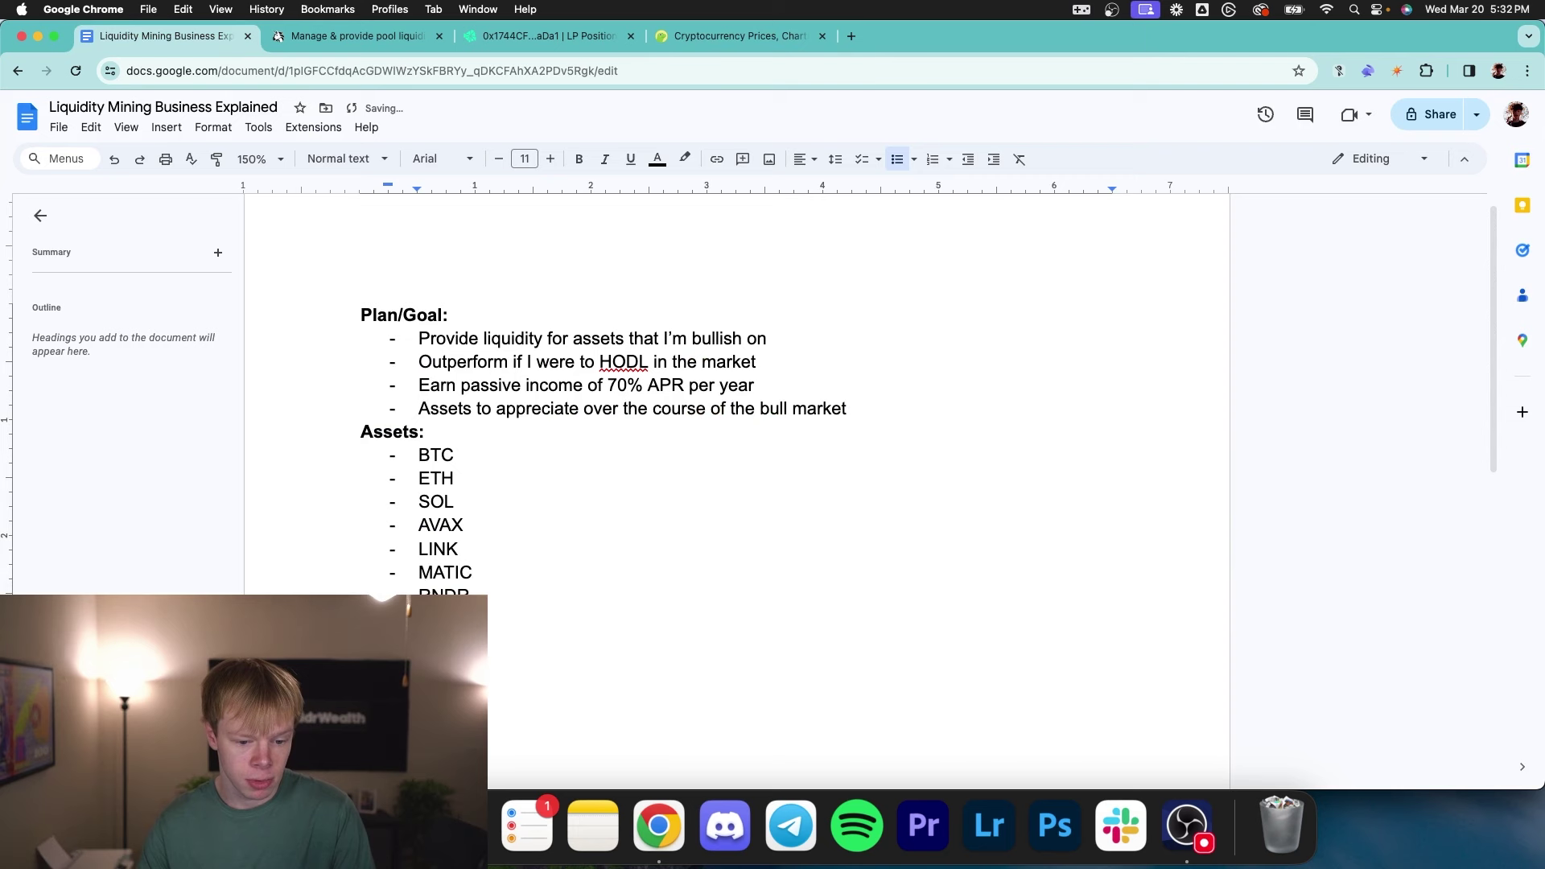
drag(285, 660, 280, 458)
scroll(523, 455, down, 2)
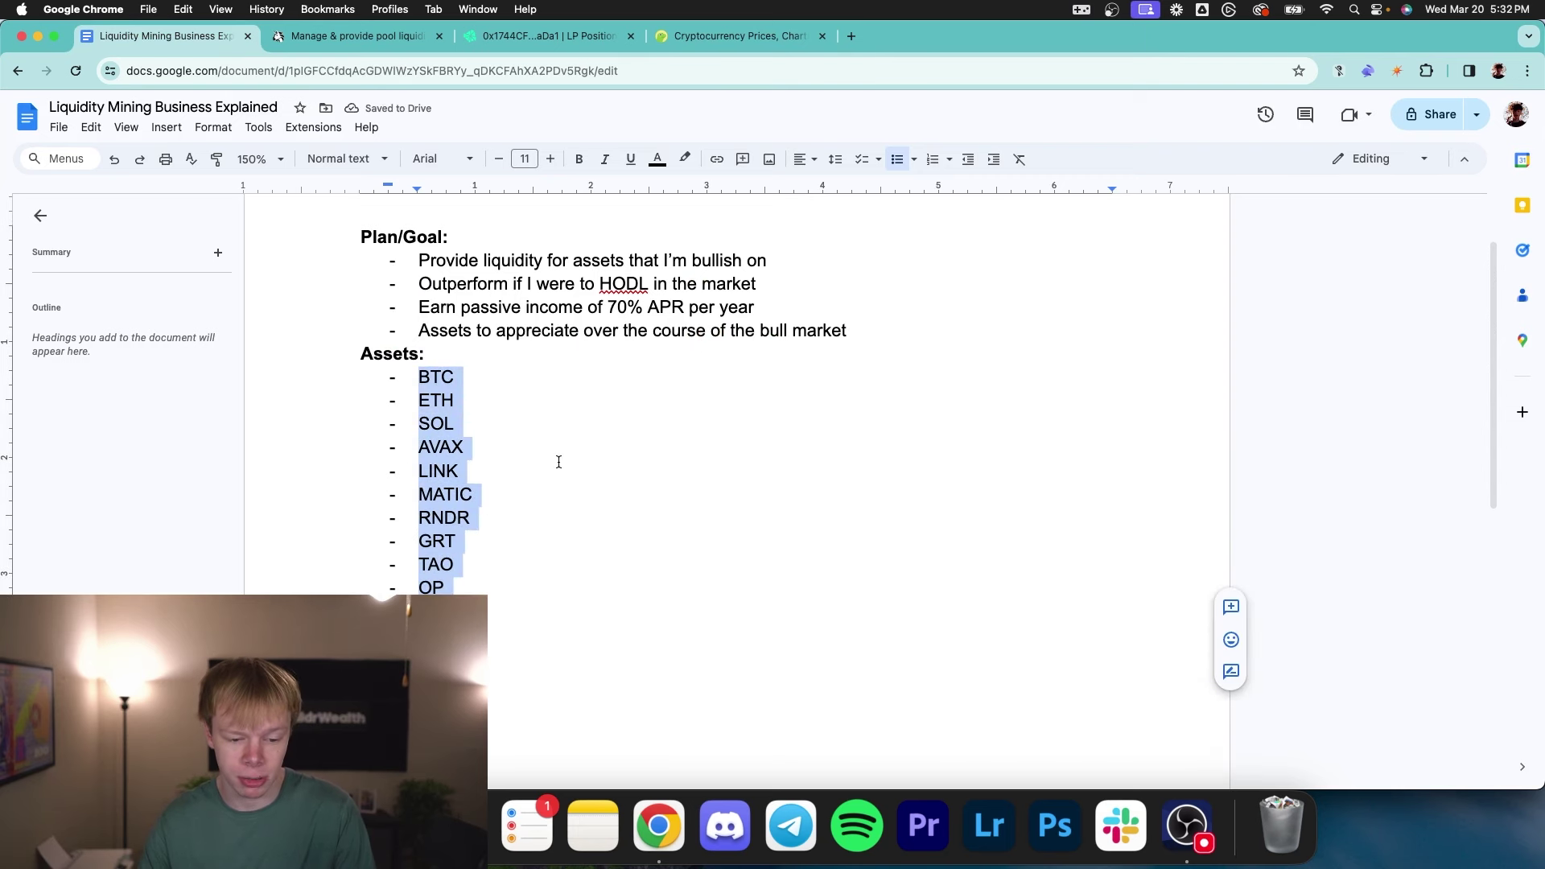
click(508, 621)
key(Return)
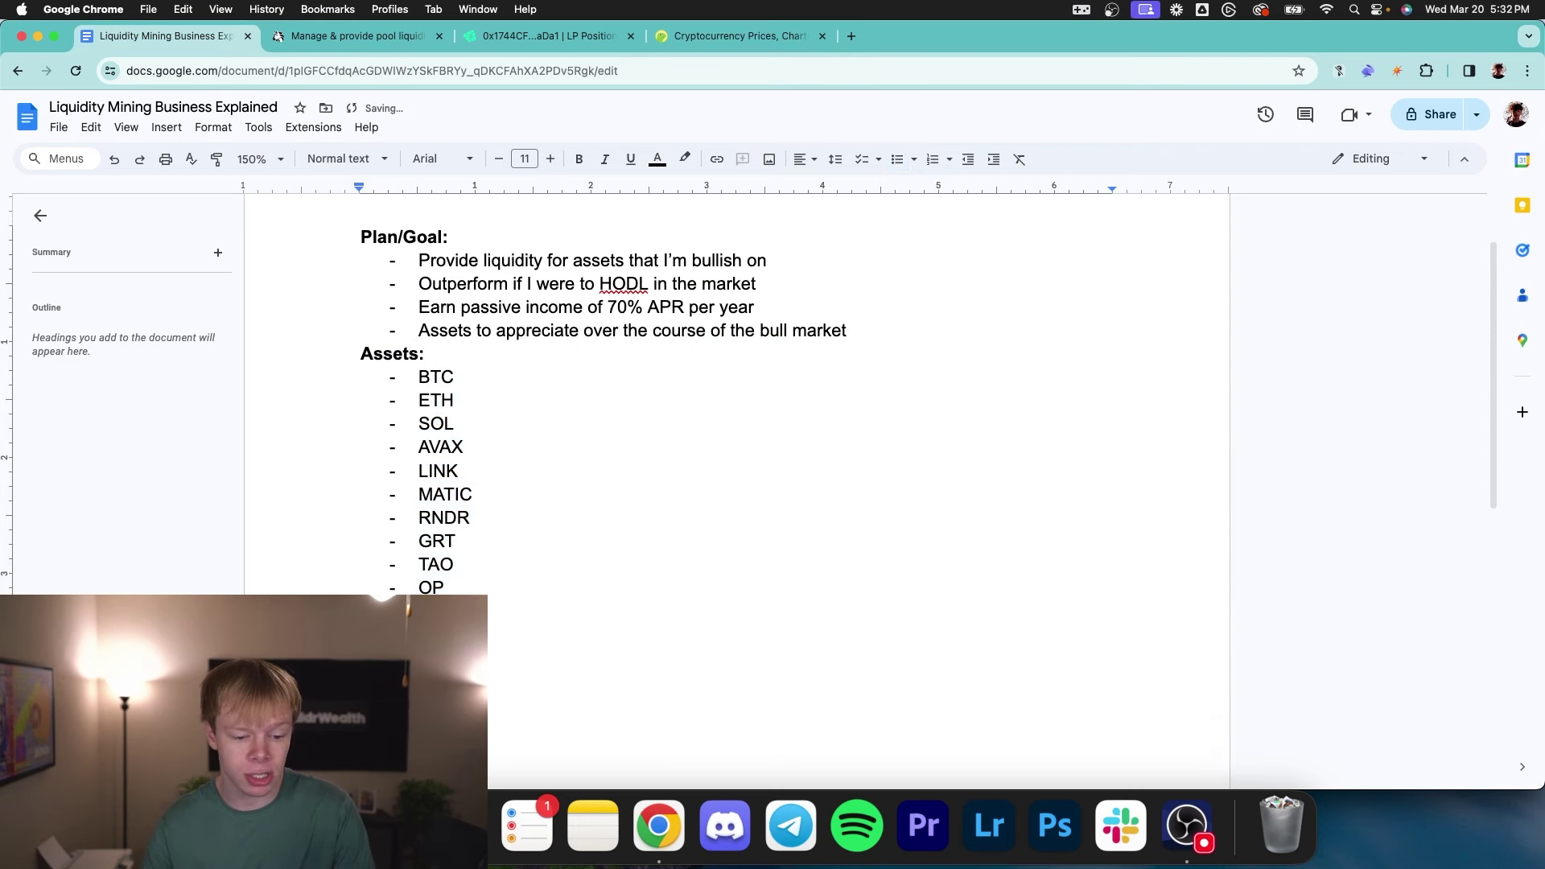
- Turn on bold for a heading below the Assets list, then select the browser address
drag(426, 354, 342, 372)
click(500, 666)
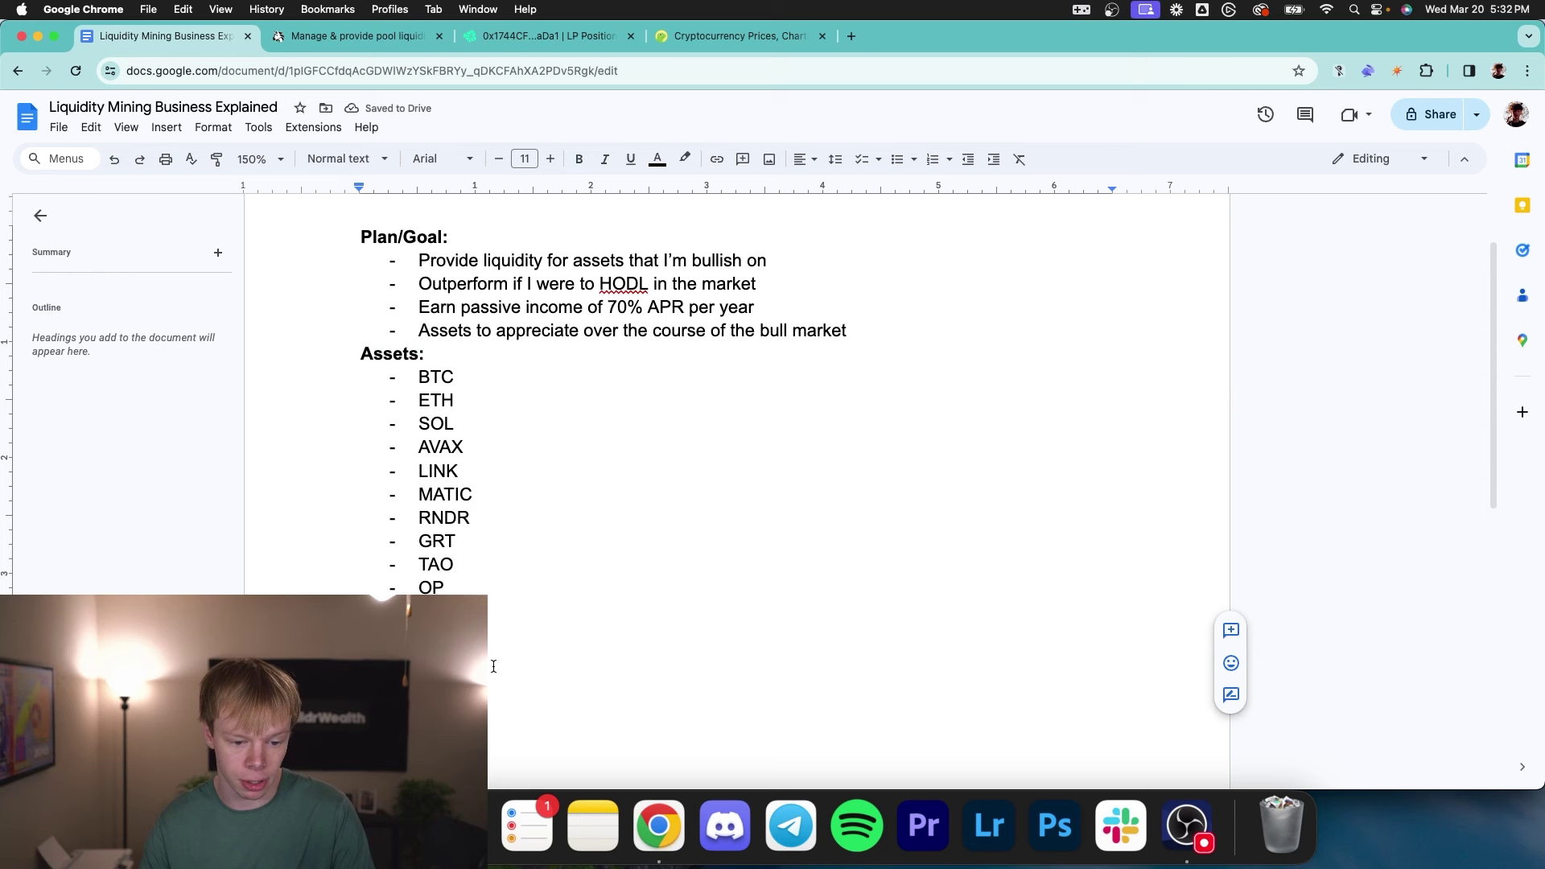
key(super+b)
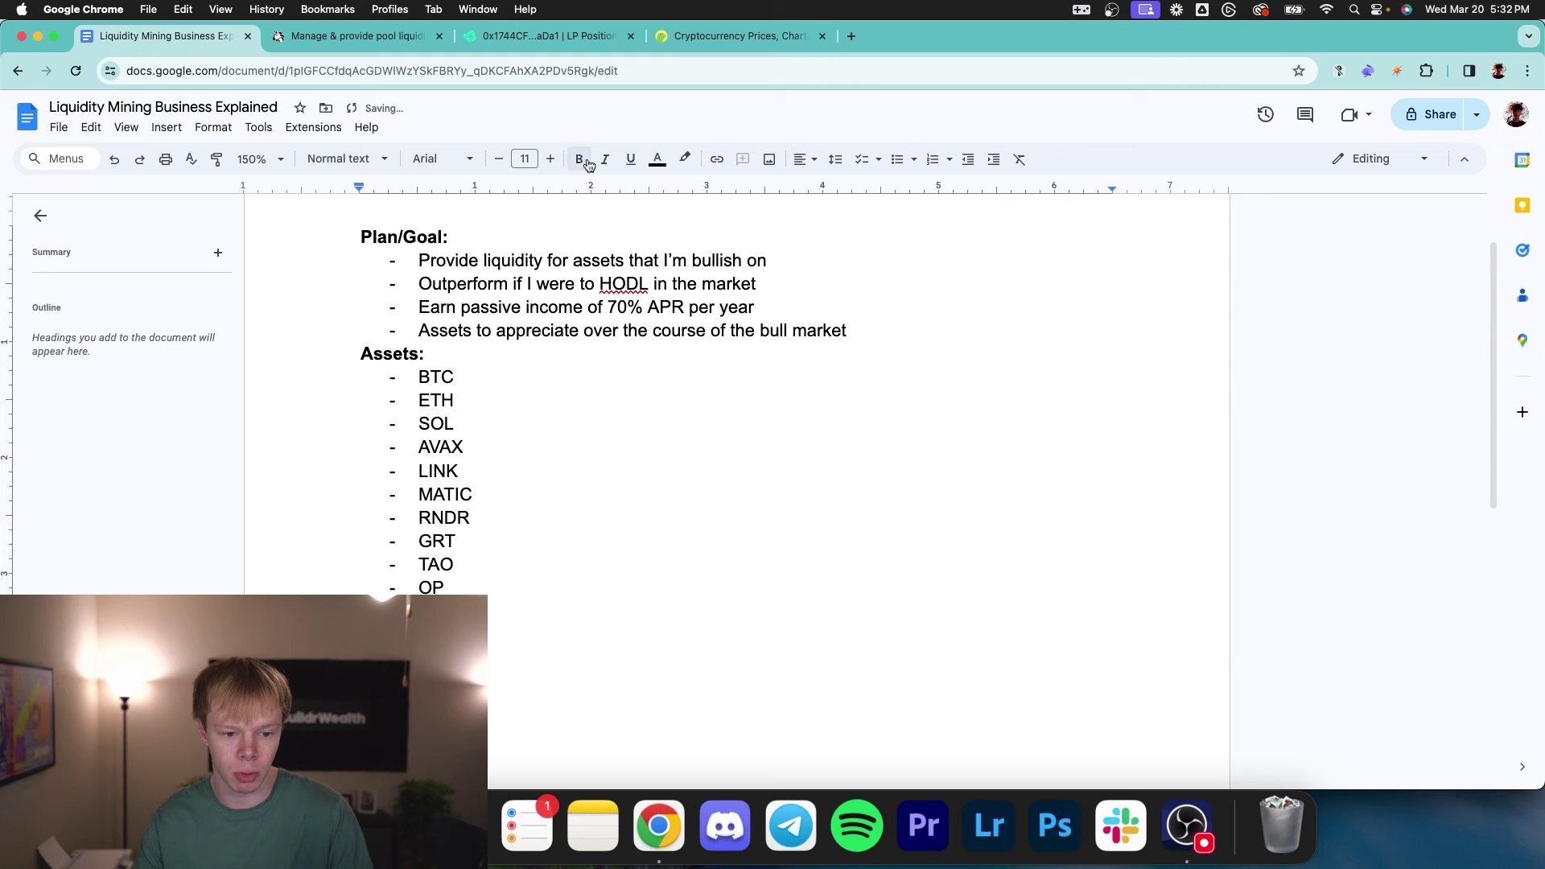
click(572, 361)
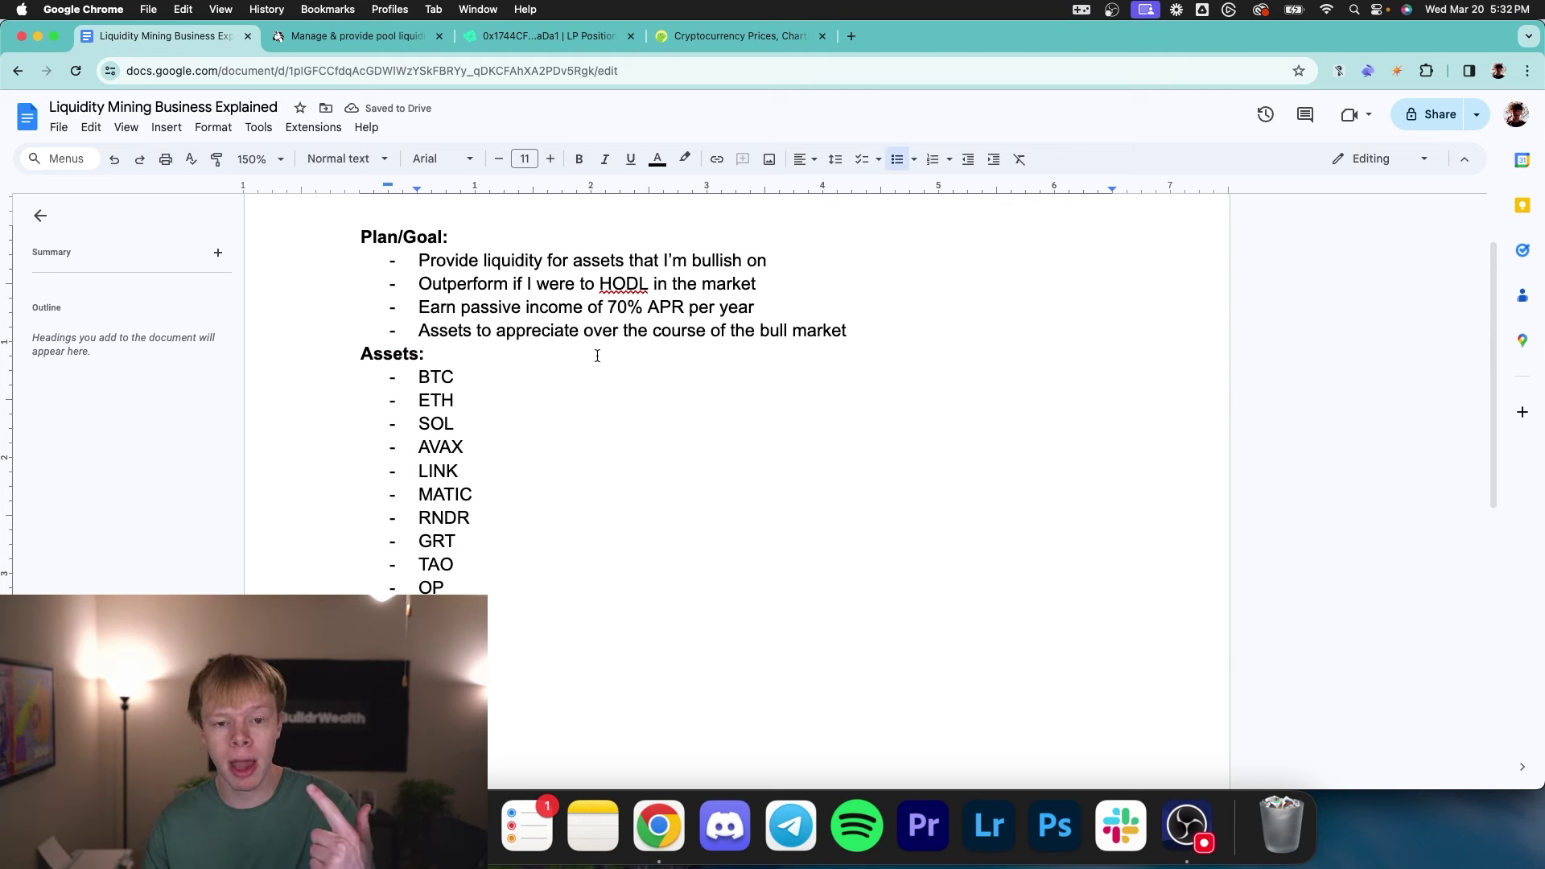
scroll(583, 359, up, 1)
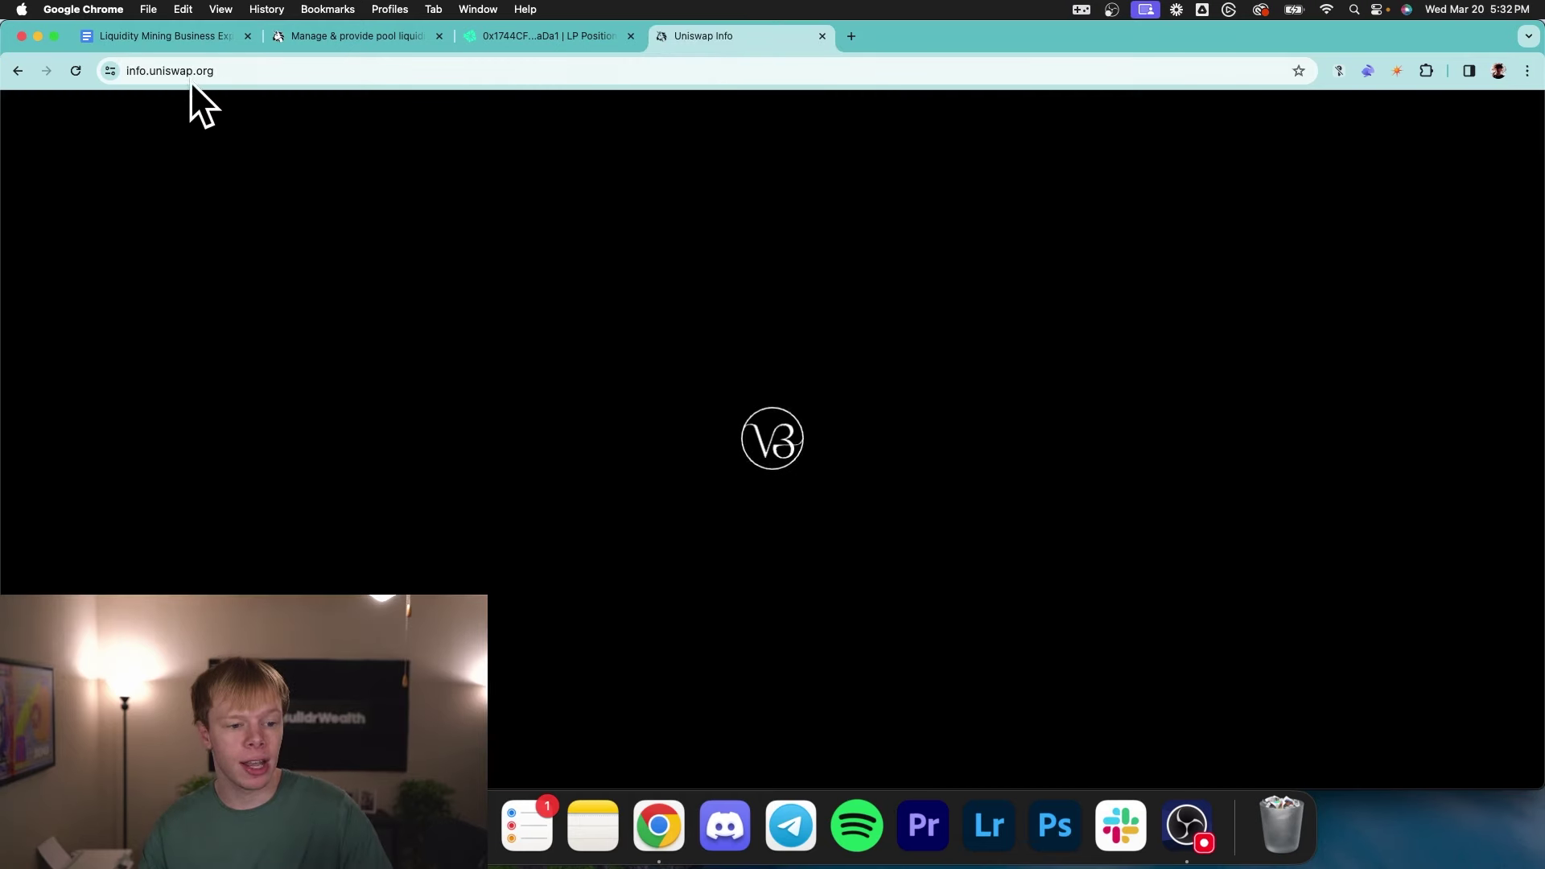
click(190, 79)
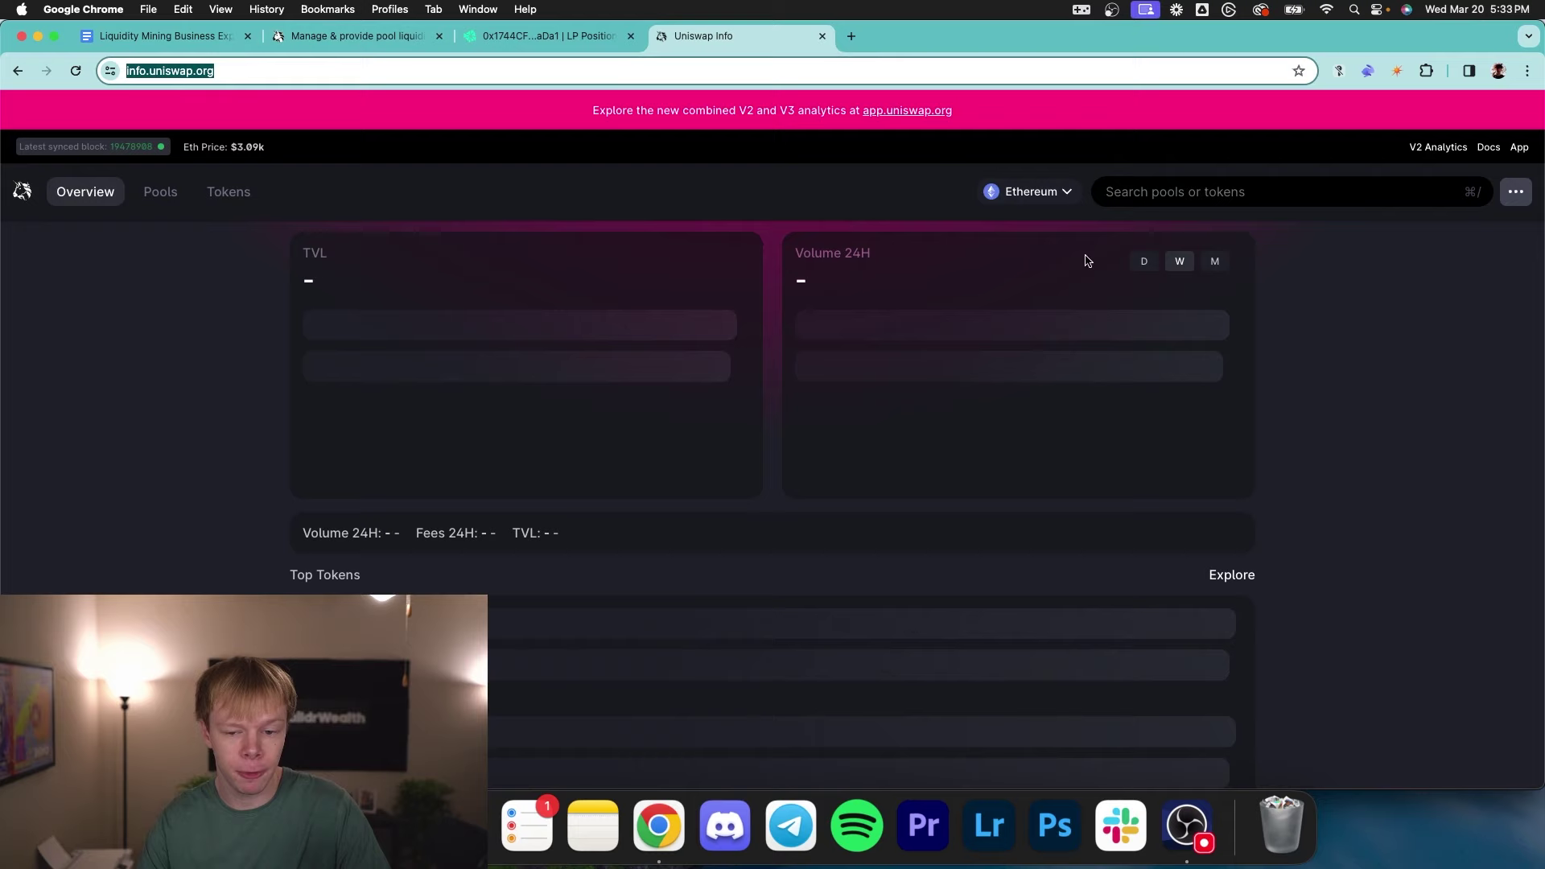
- Open Uniswap Info's network list and pool/token search, then return to the plan document
click(1028, 193)
click(1152, 194)
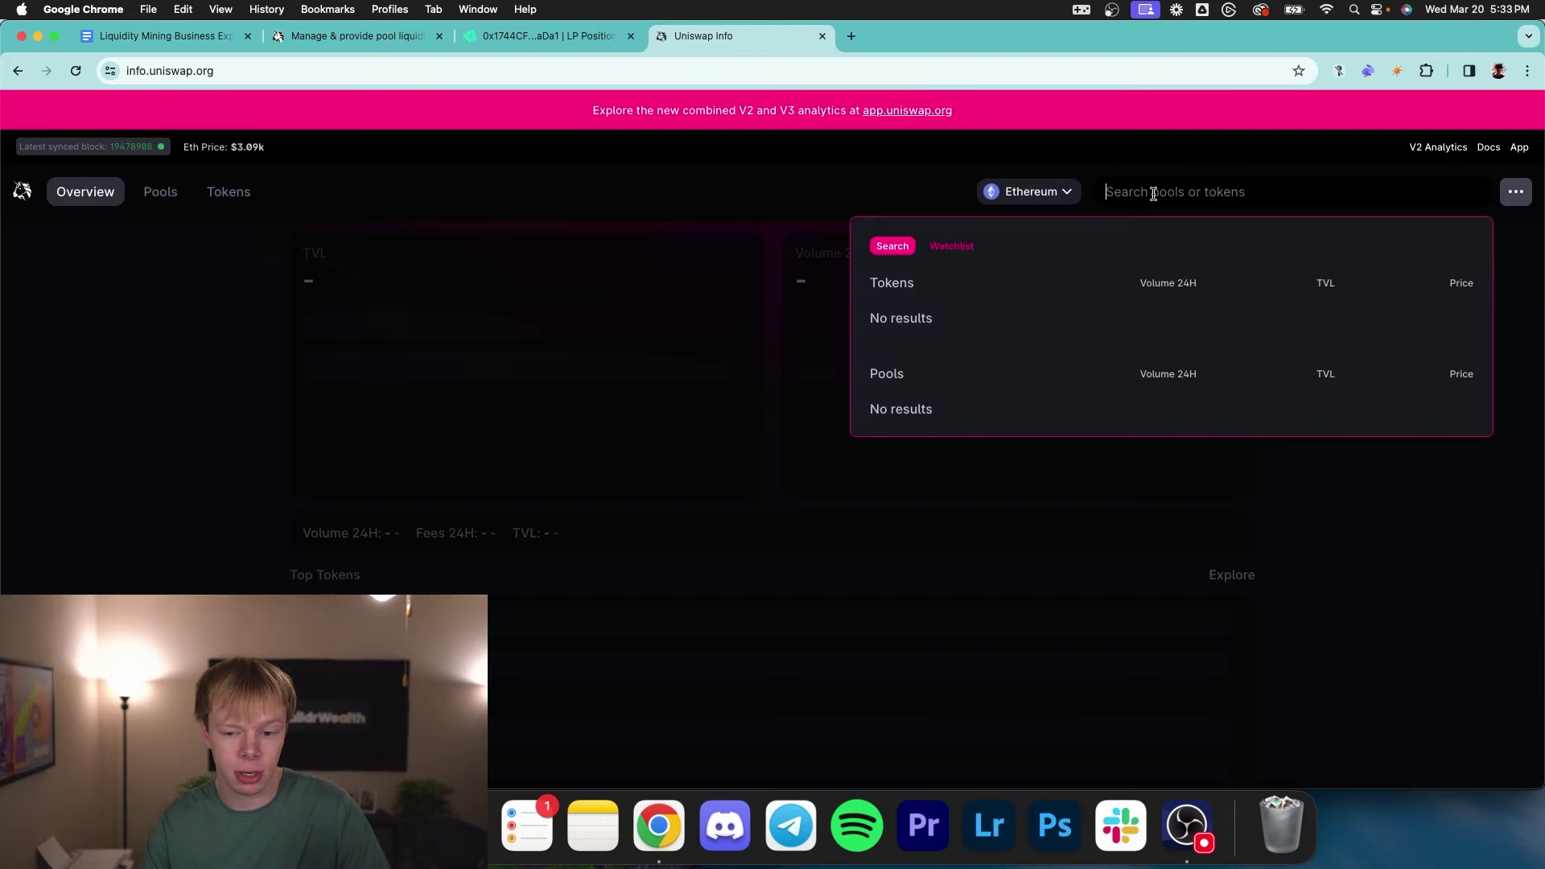
click(196, 40)
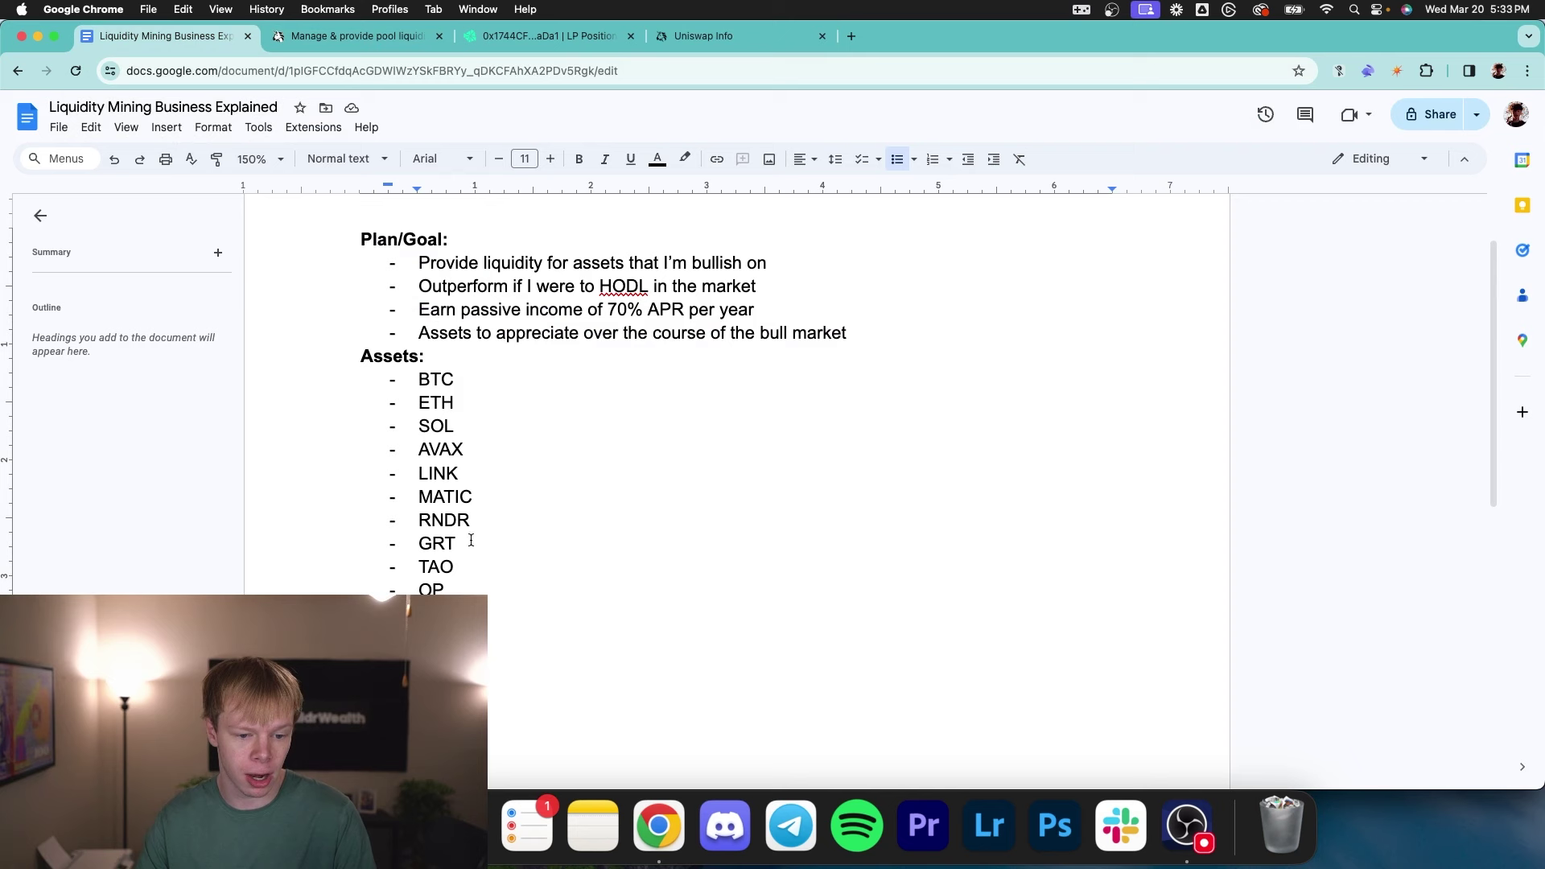
click(524, 679)
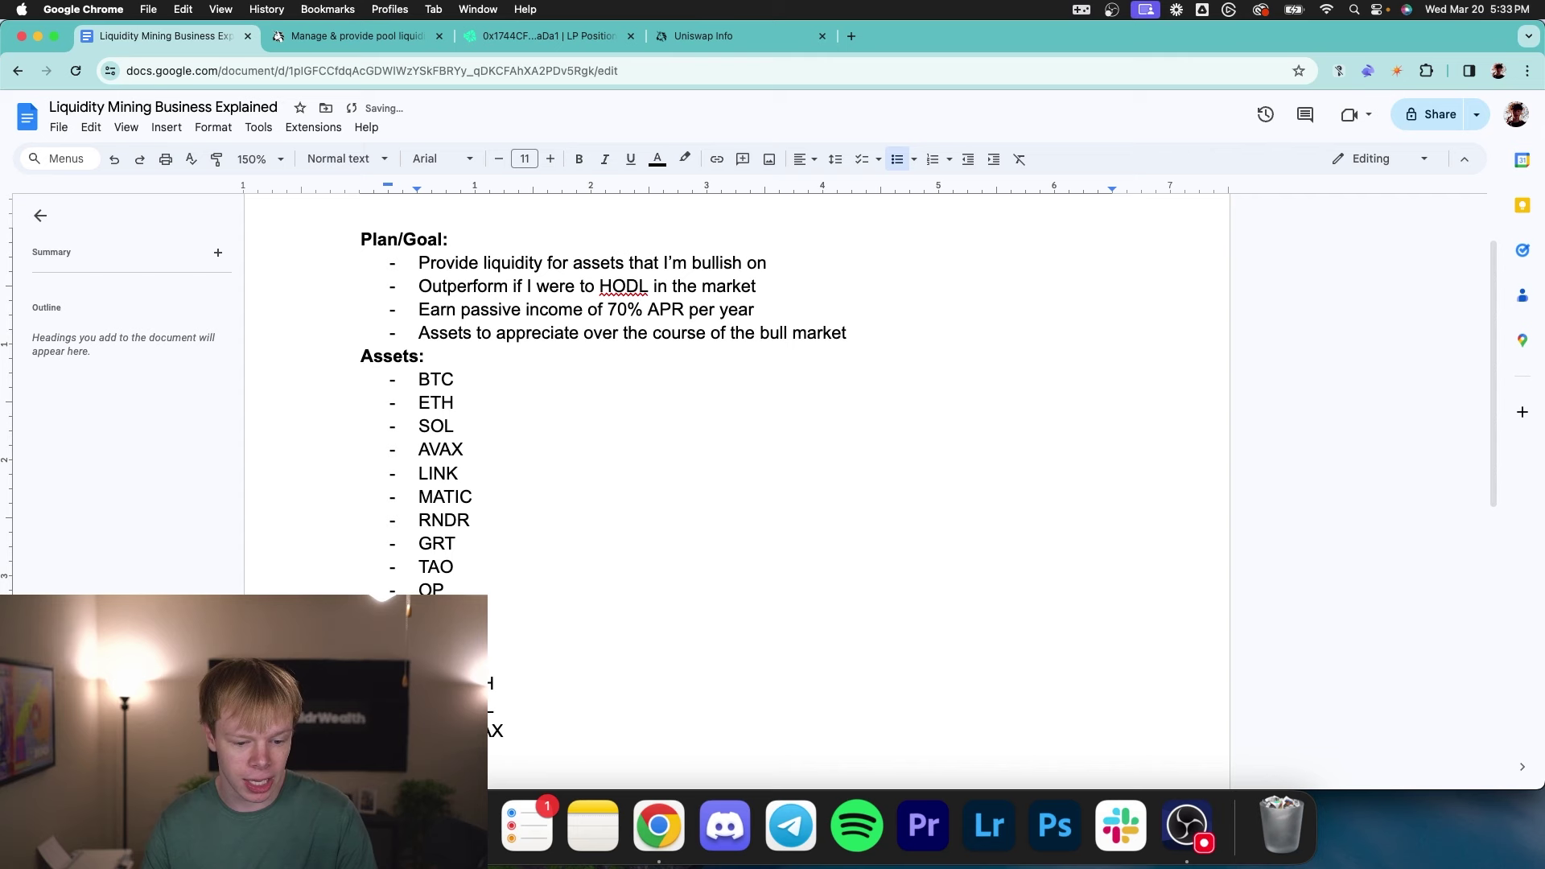
- Review the Assets list (BTC through ARB) and the Pair list, ending on BTC/AVAX
scroll(497, 607, down, 3)
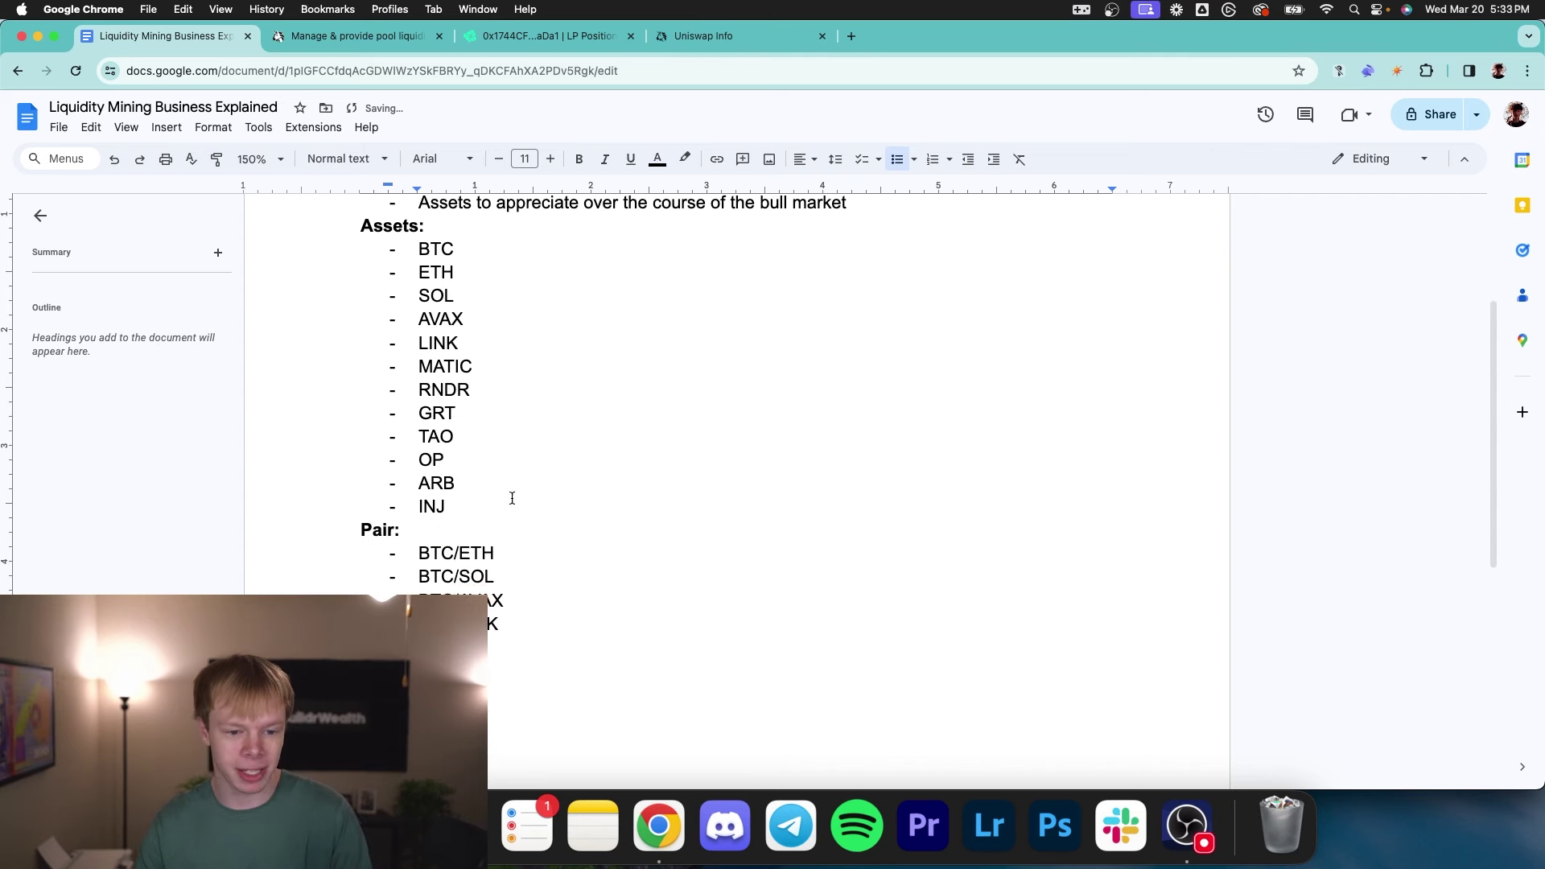
double_click(421, 251)
drag(419, 271, 524, 487)
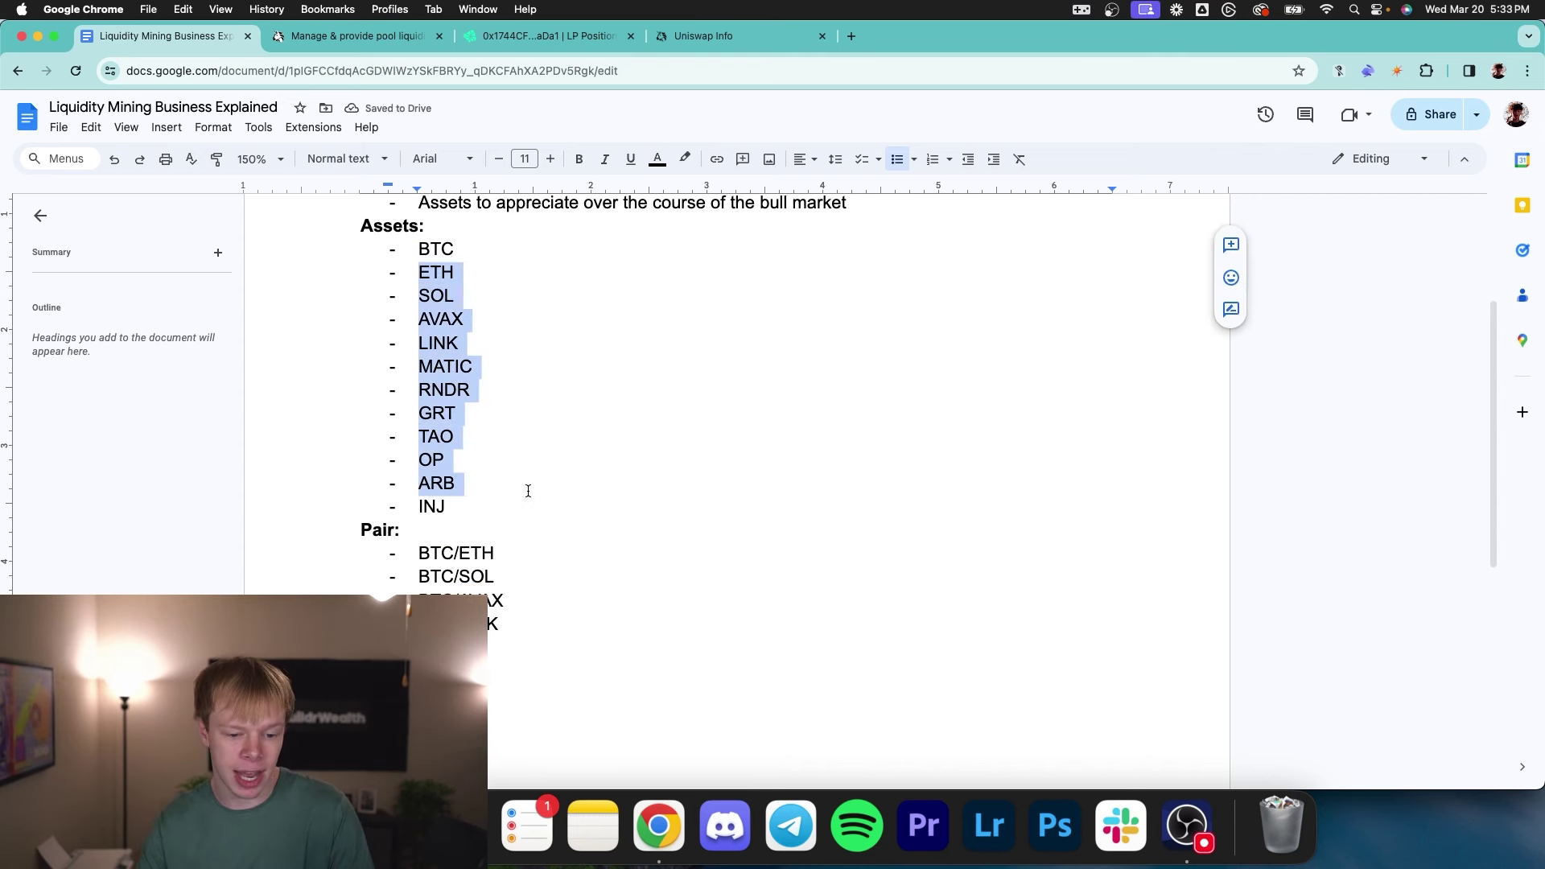
double_click(449, 507)
drag(500, 625, 496, 521)
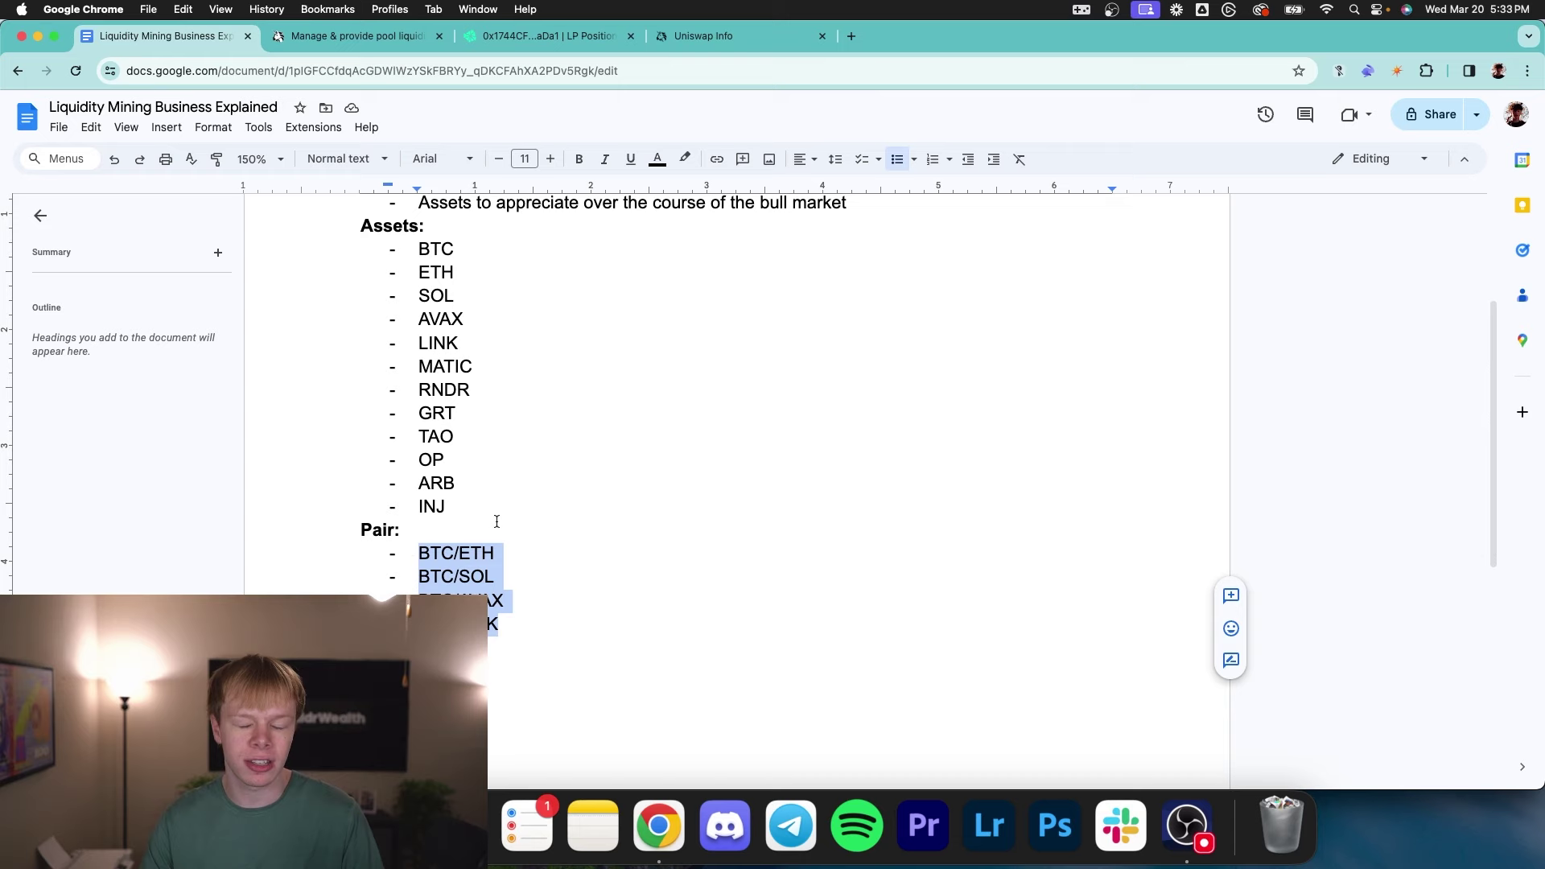
drag(503, 602, 418, 602)
- Load traderjoexyz.com in a new tab, then recheck the BTC/ETH pair in the plan
click(843, 36)
text(traderjoexyz.com)
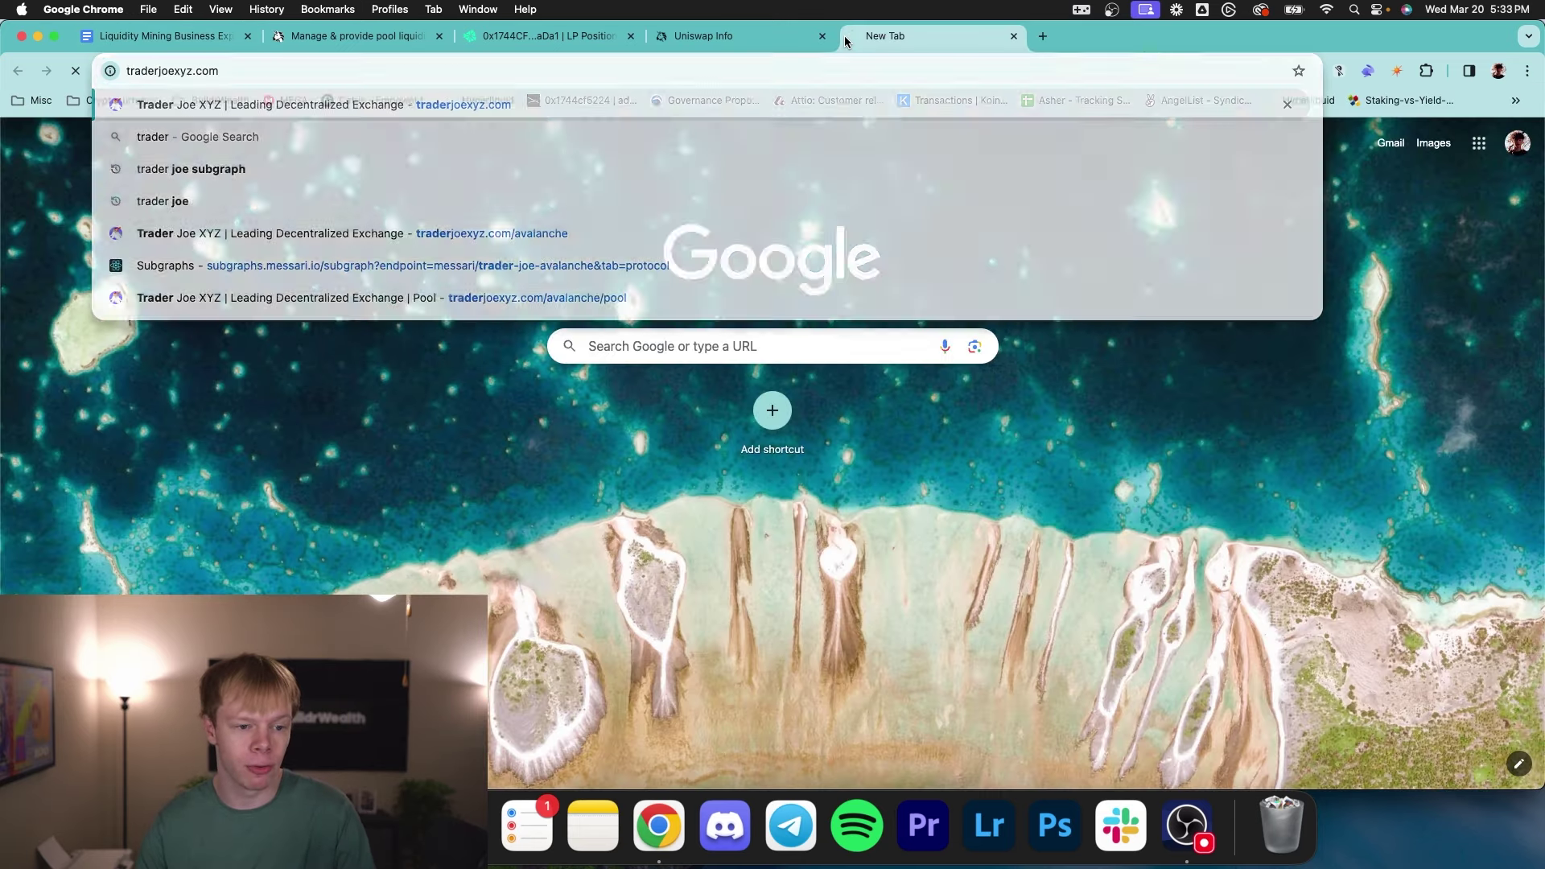
key(Return)
click(749, 41)
click(140, 38)
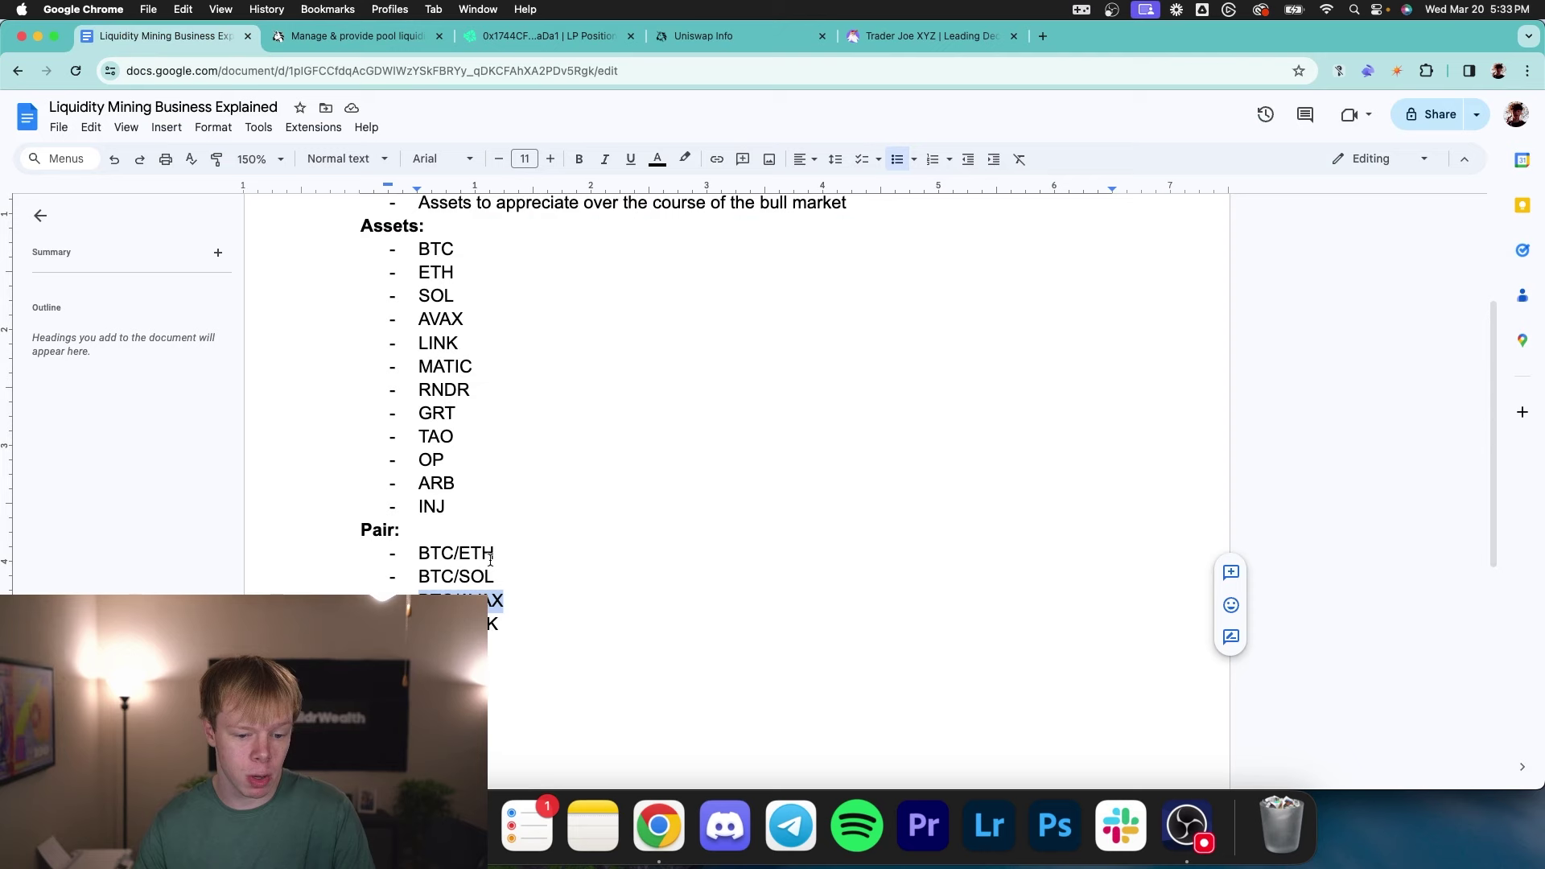
drag(493, 554, 418, 554)
click(724, 36)
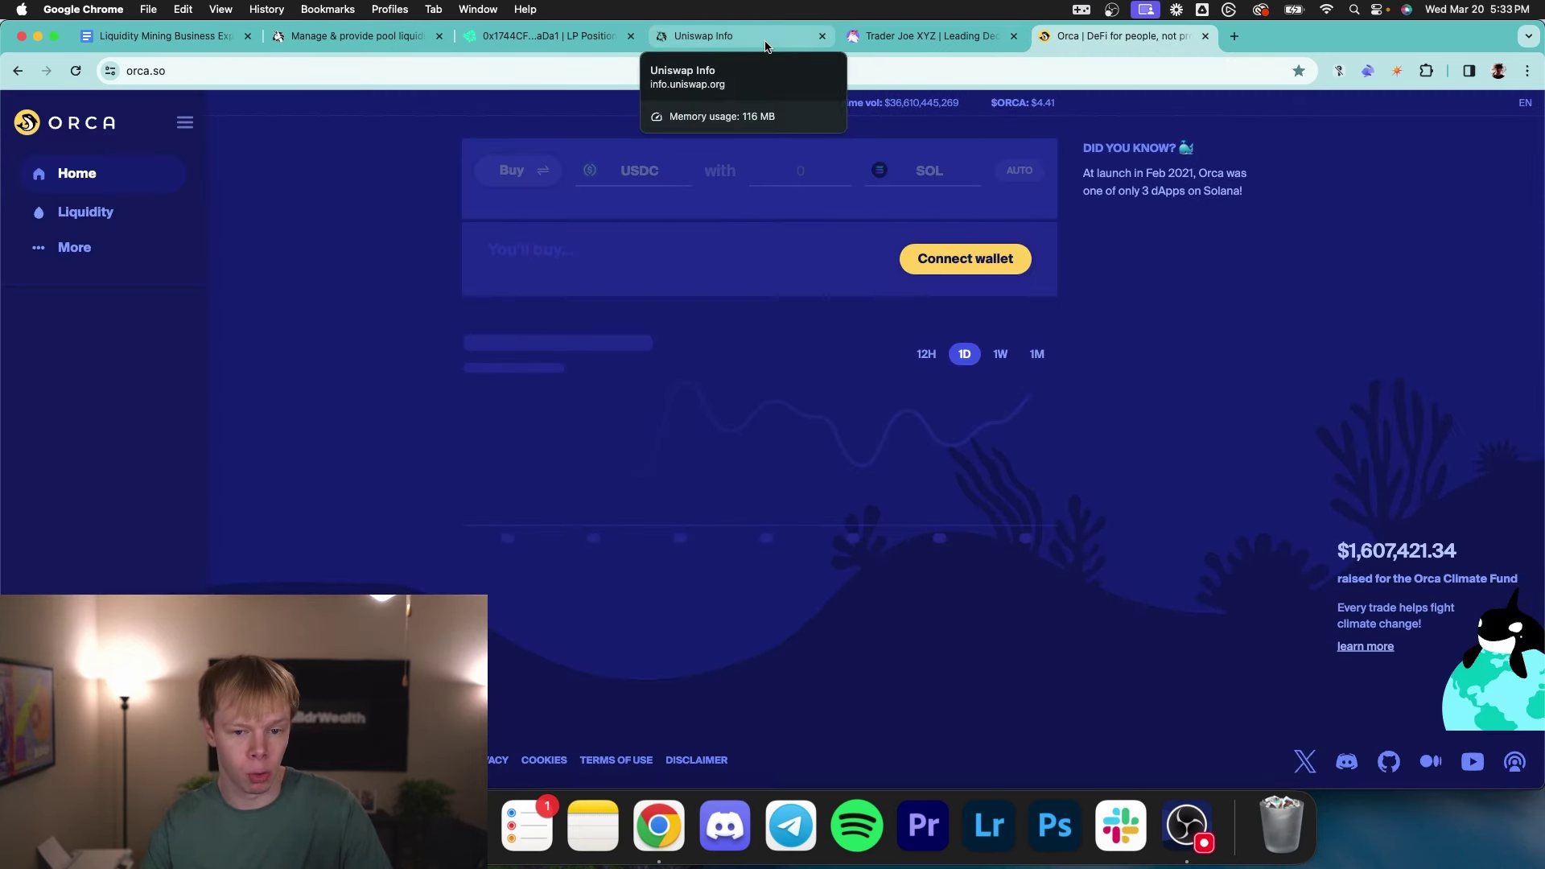
- Search Uniswap Info for wbtc and view the Pools list, then the Tokens list
click(700, 36)
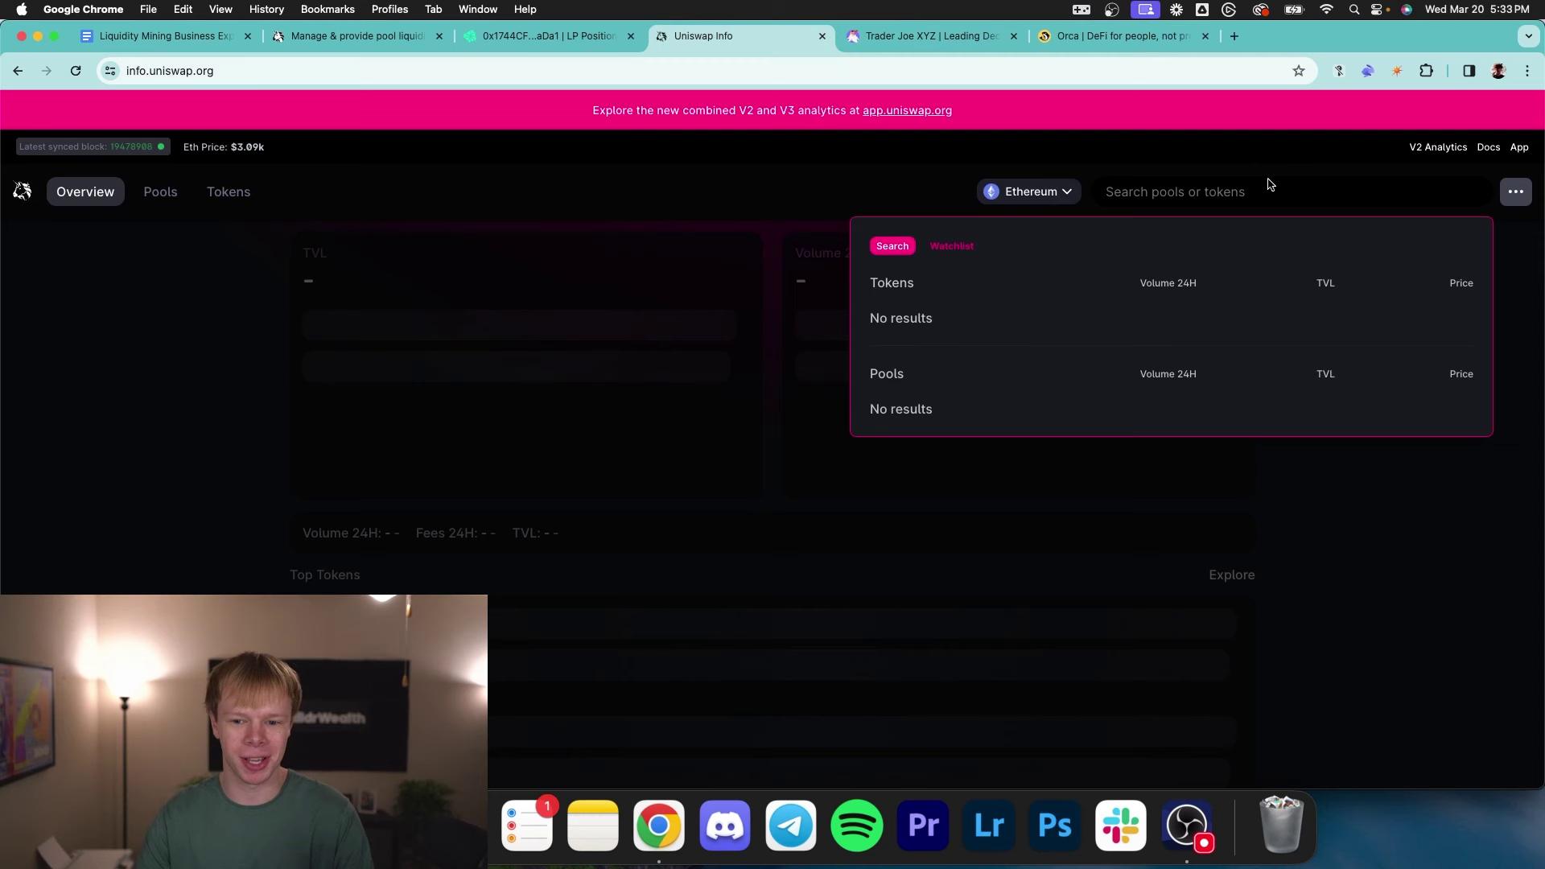
text(btc)
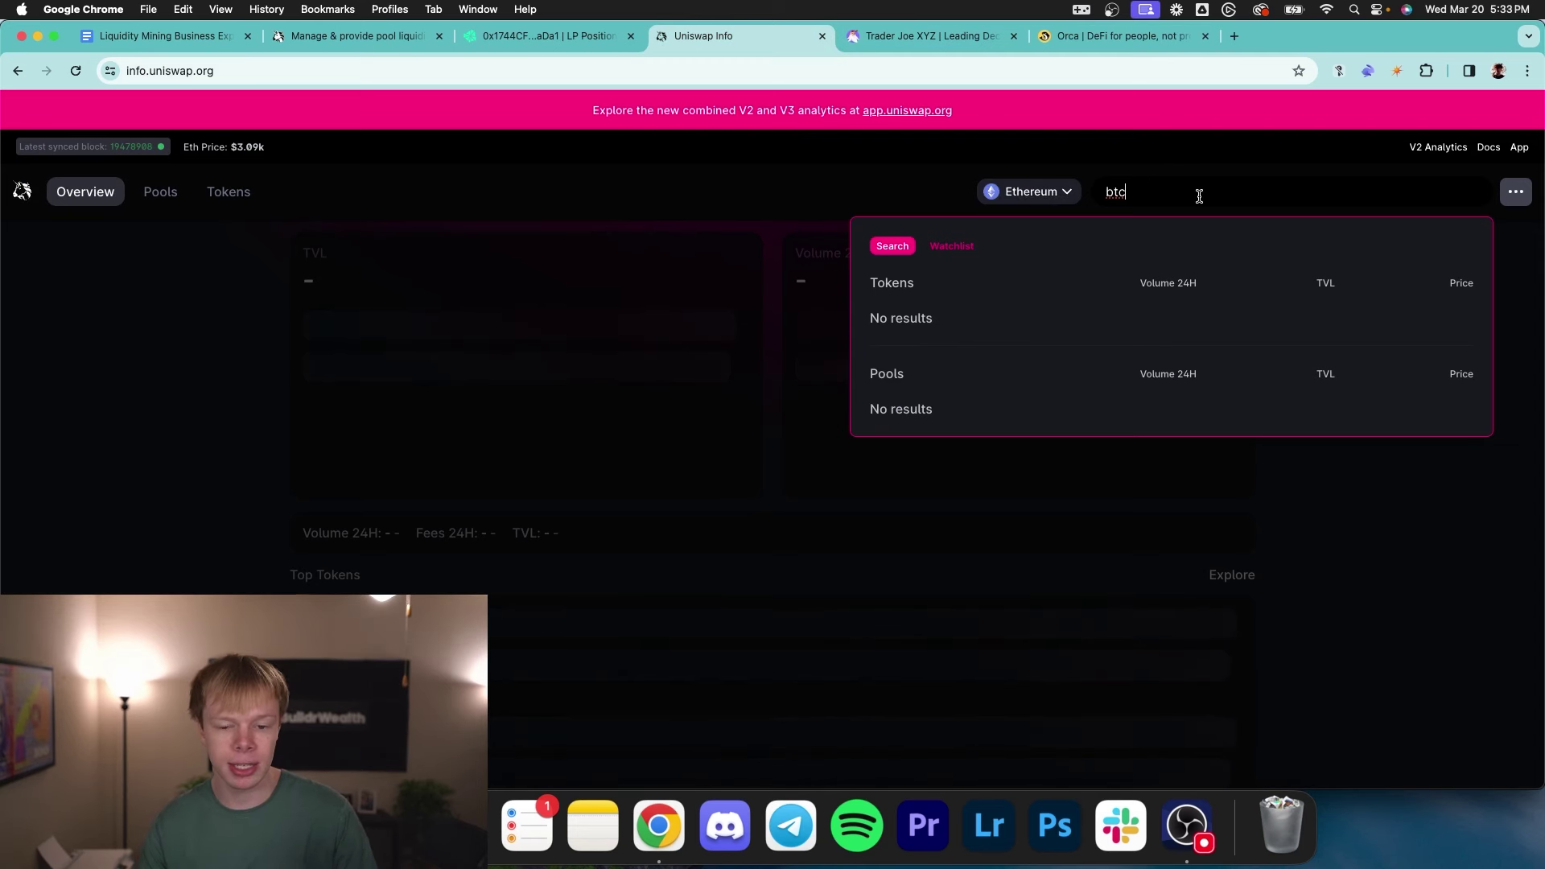
key(super+a)
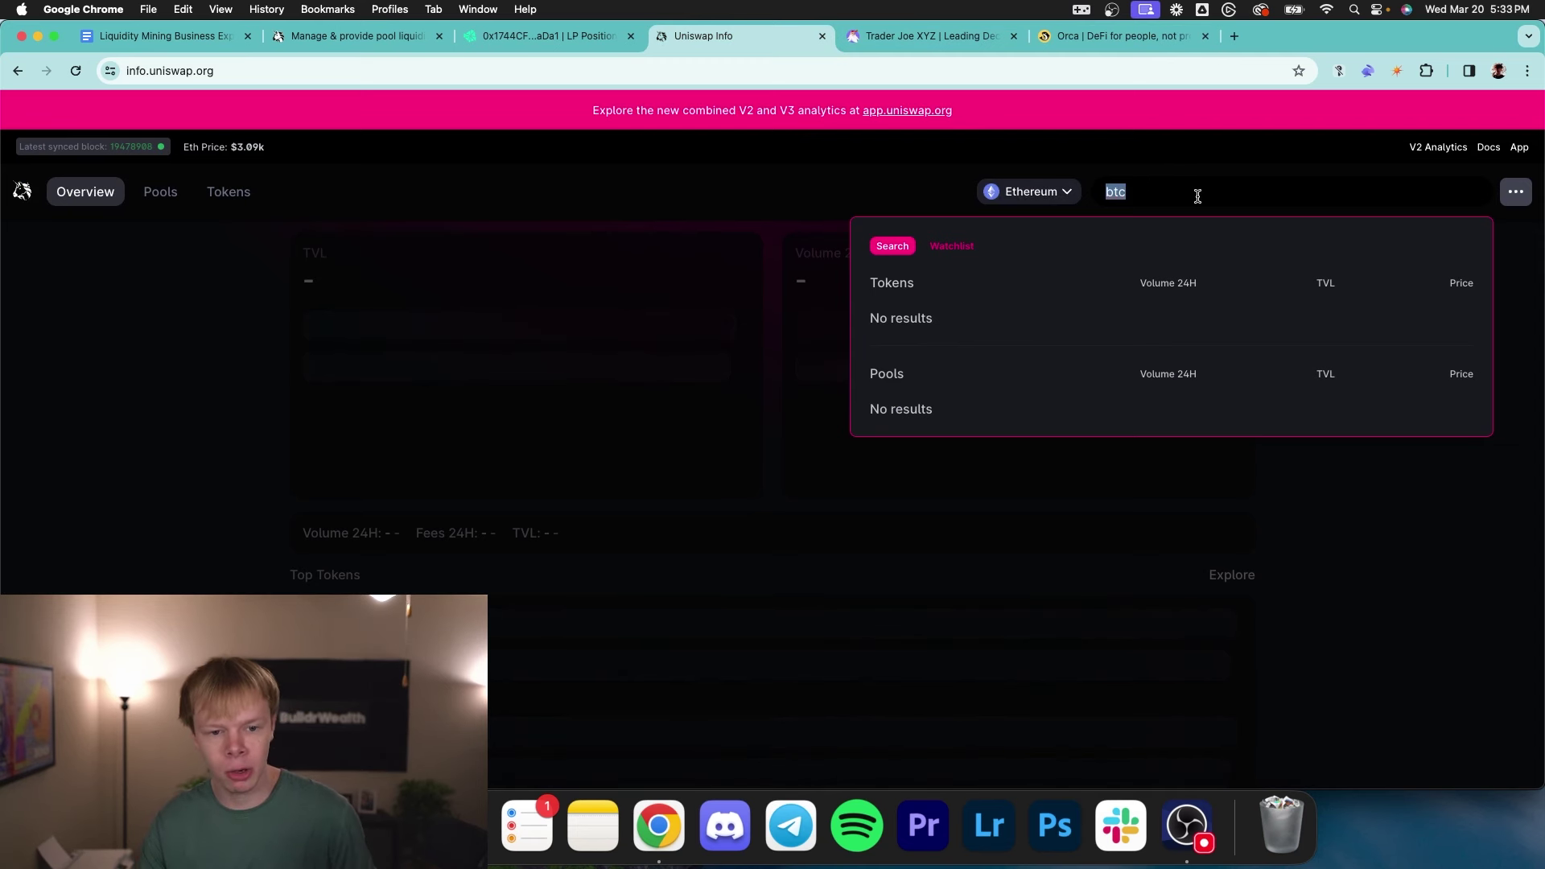
text(w)
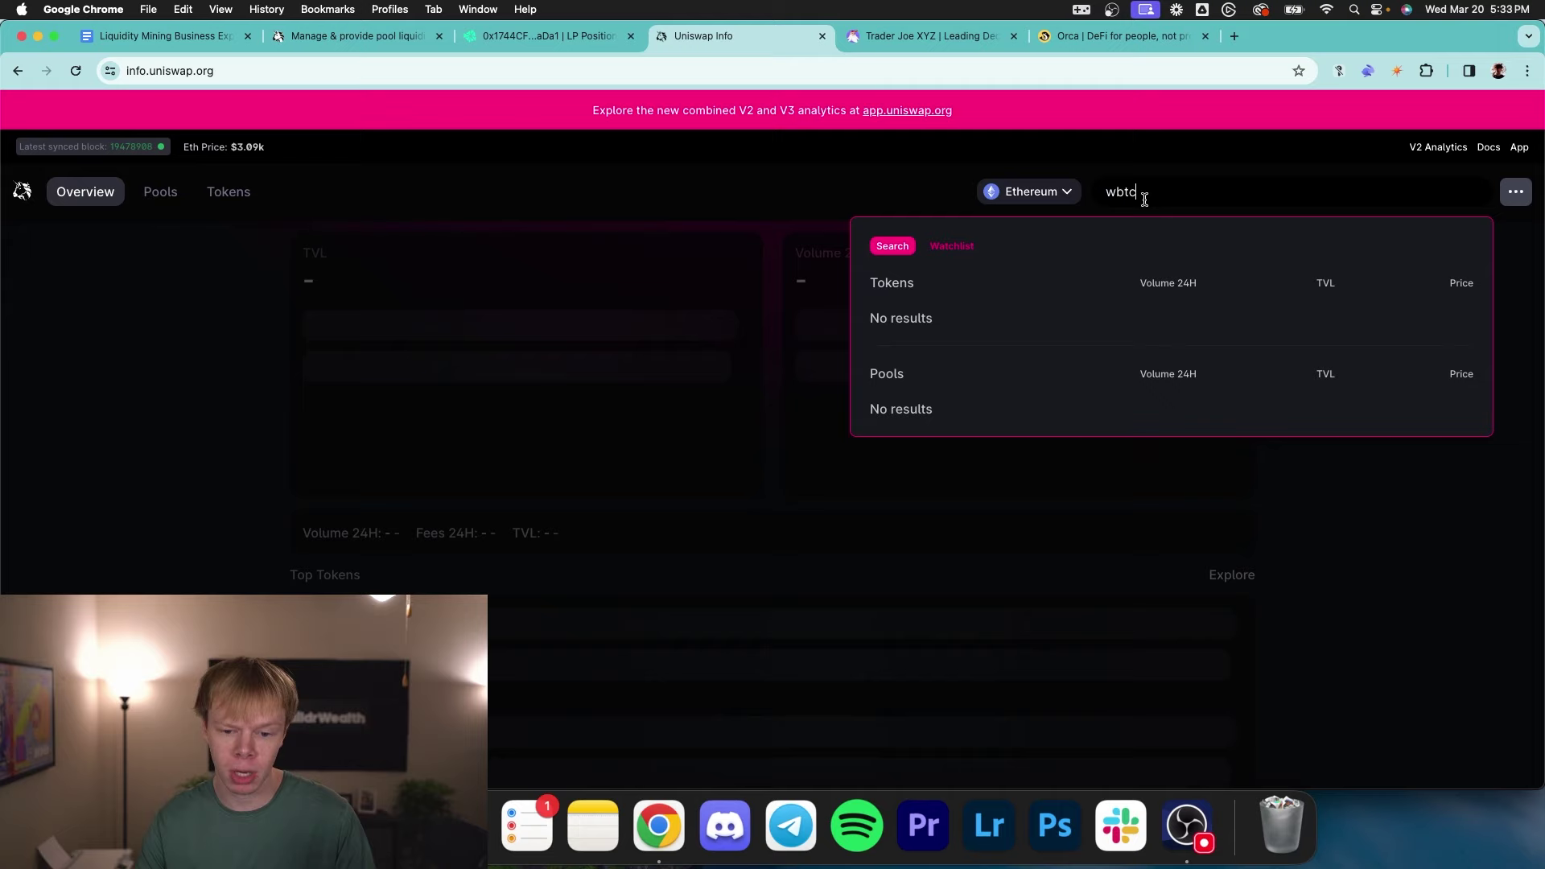
click(165, 197)
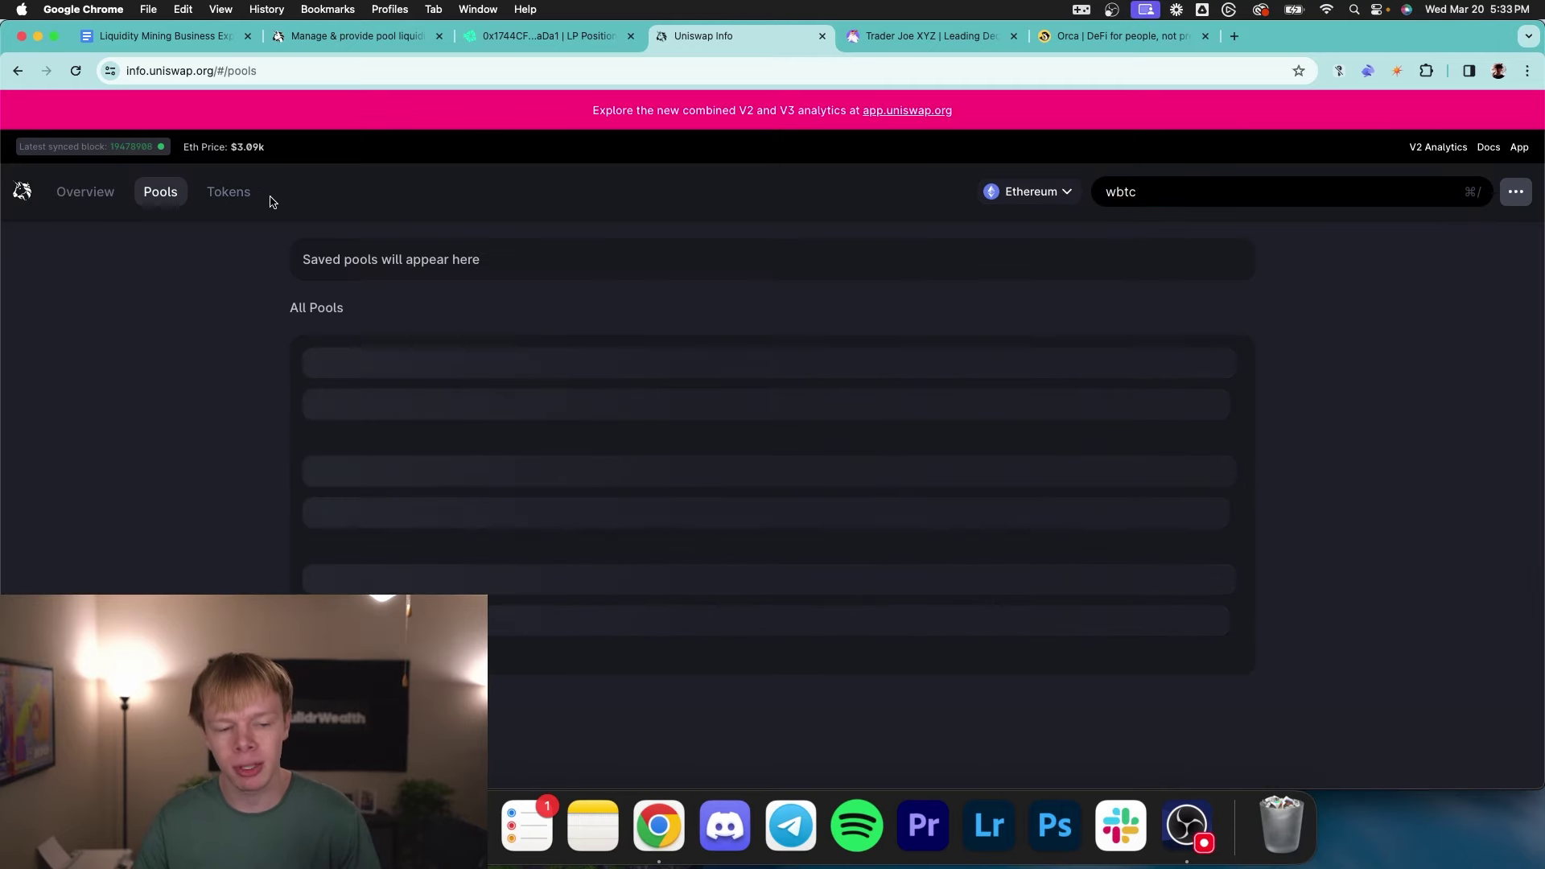
click(334, 70)
- Reselect the wbtc token search, close its empty results, and select the address bar
key(super+bracketleft)
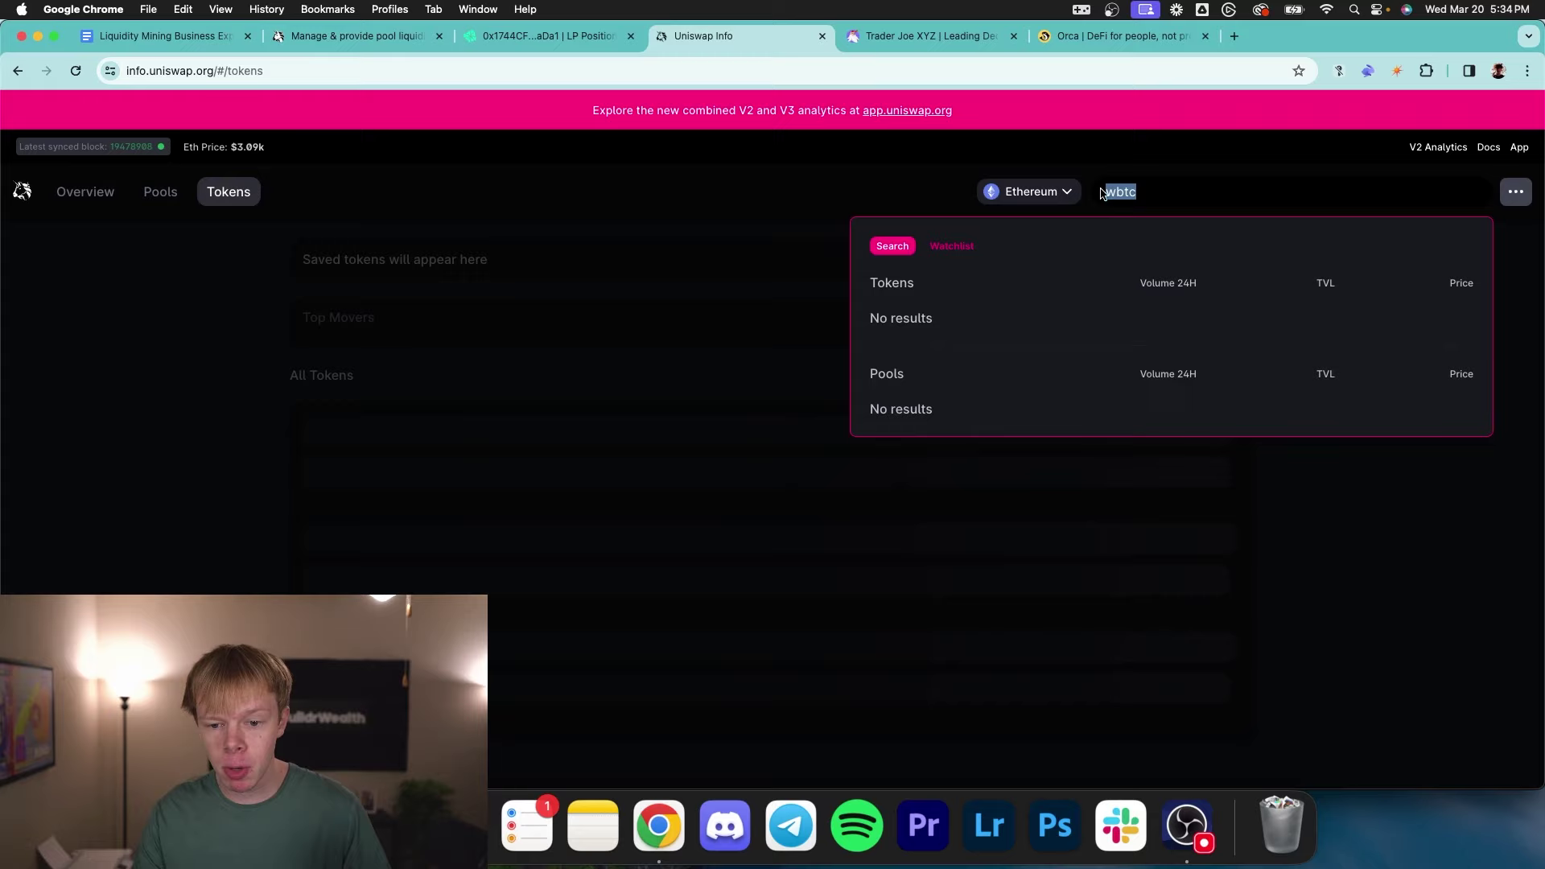
click(1224, 196)
drag(1225, 195, 1016, 181)
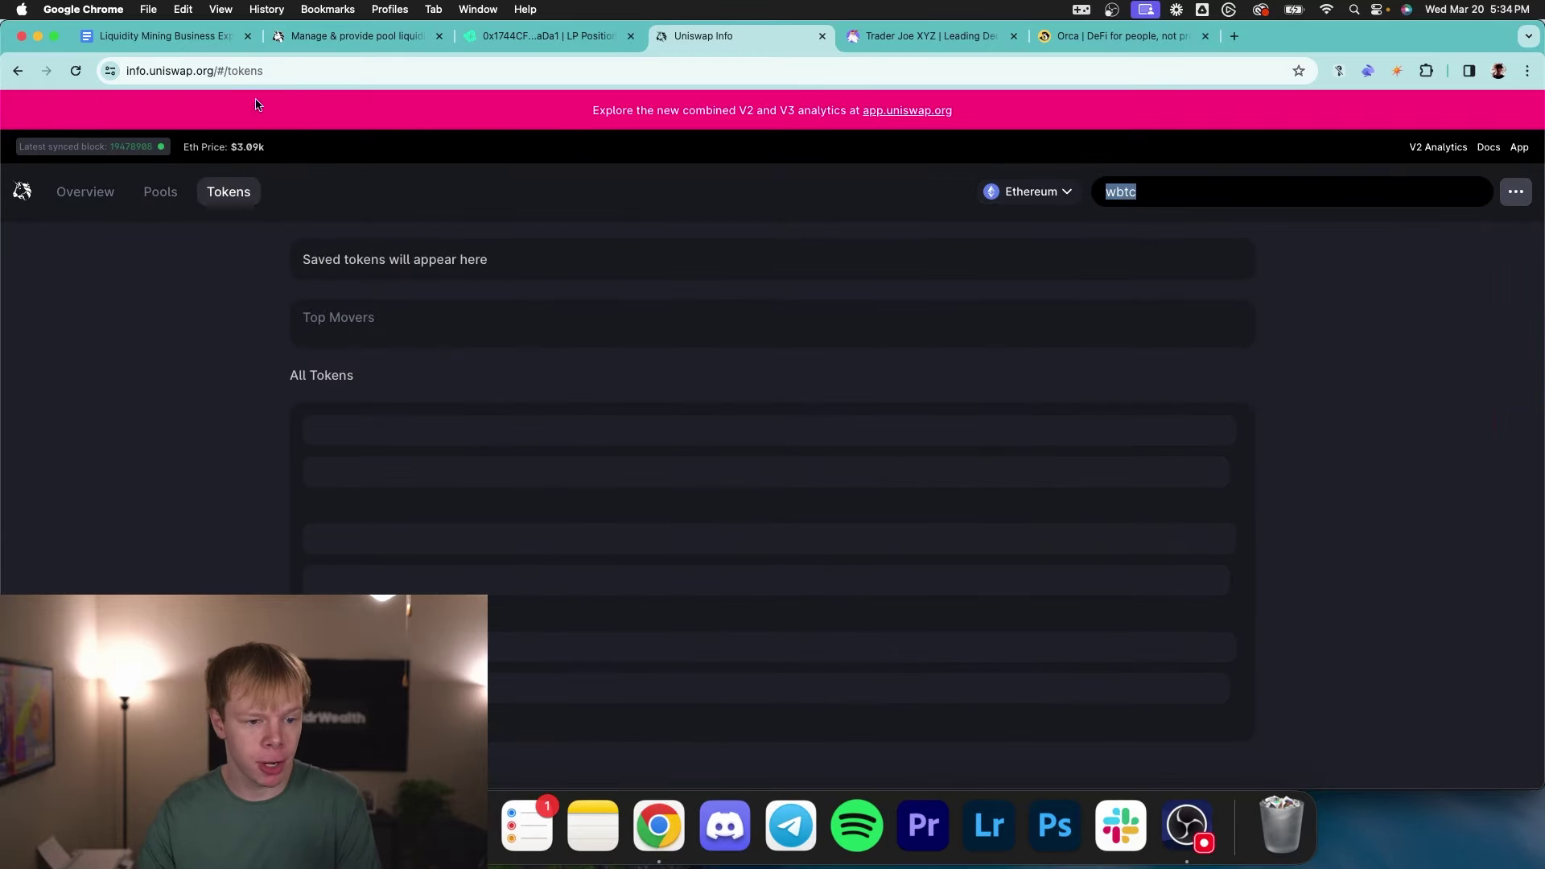
click(256, 71)
click(1199, 193)
click(724, 214)
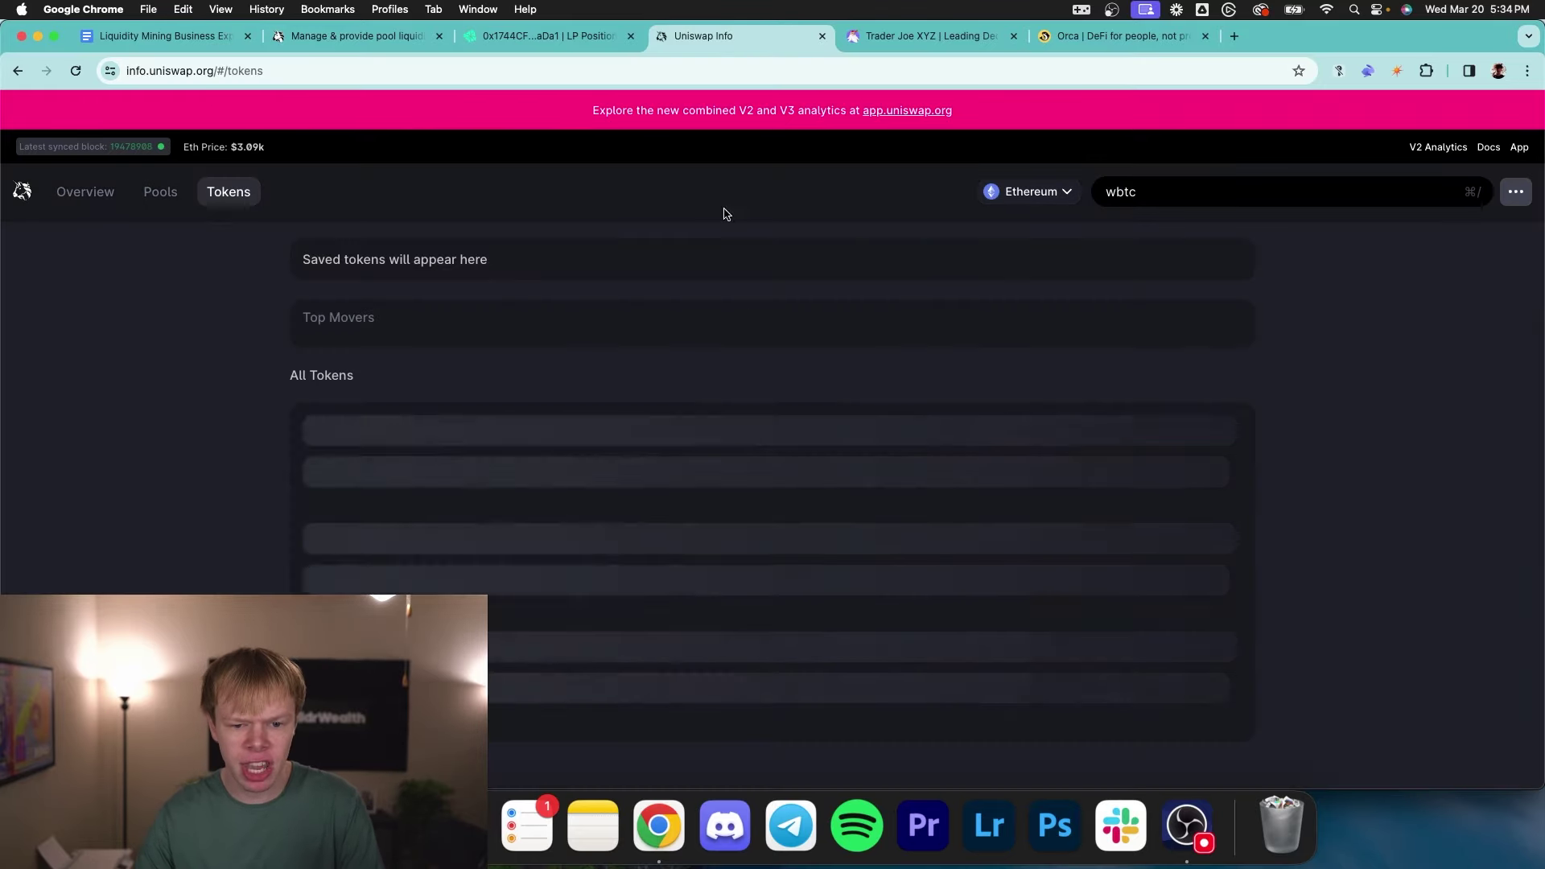
click(644, 67)
- Load BuildrMetrics via 'buildrmet' and open its simulator app
text(build)
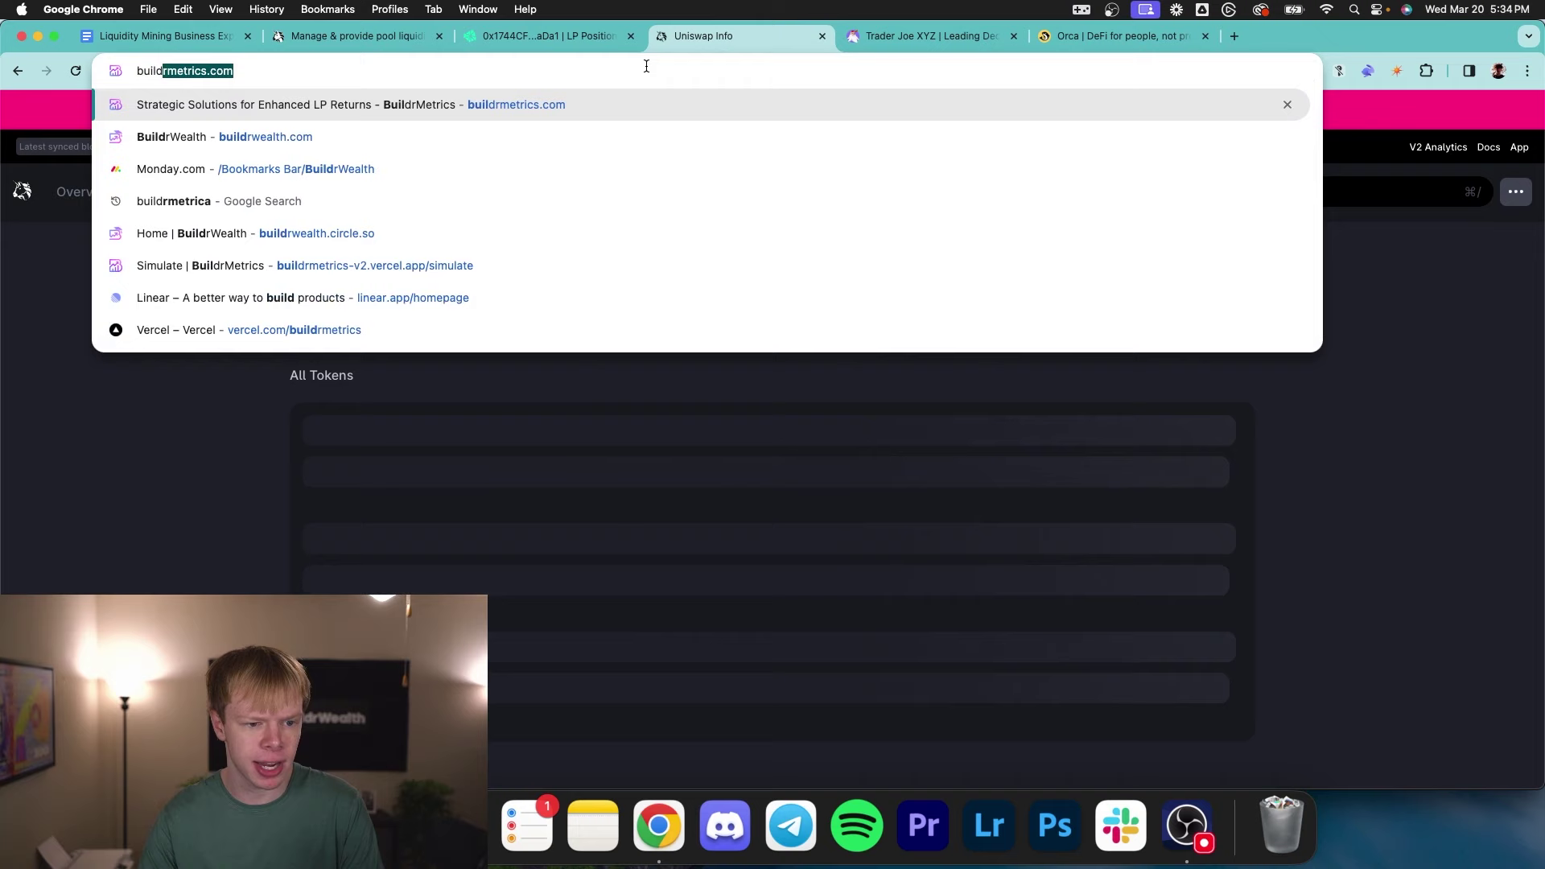
text(rmet)
key(Return)
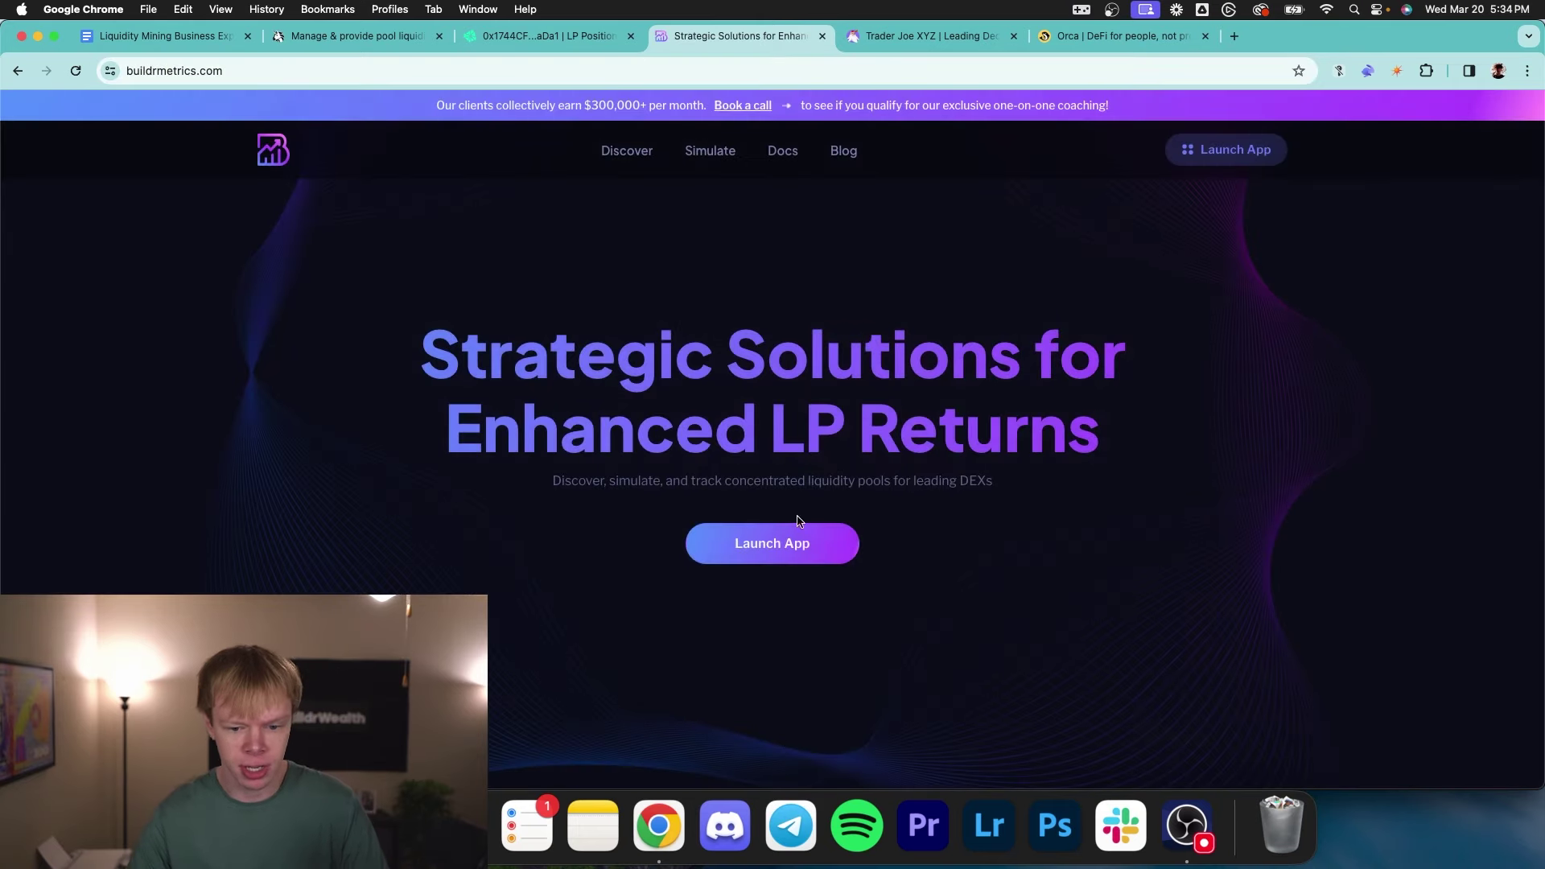
click(799, 537)
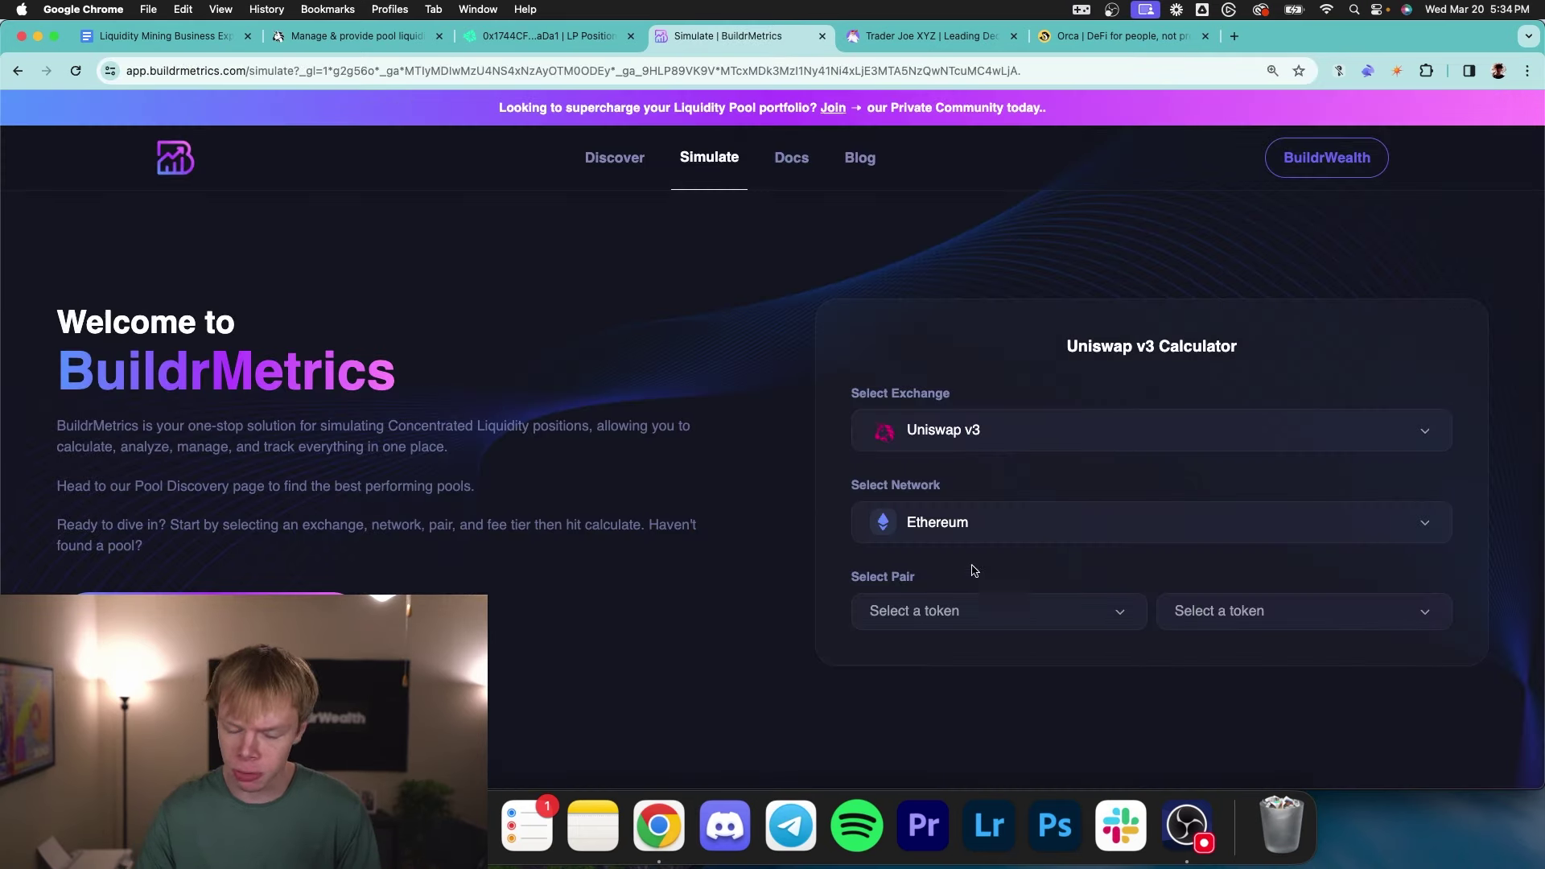
scroll(955, 532, down, 1)
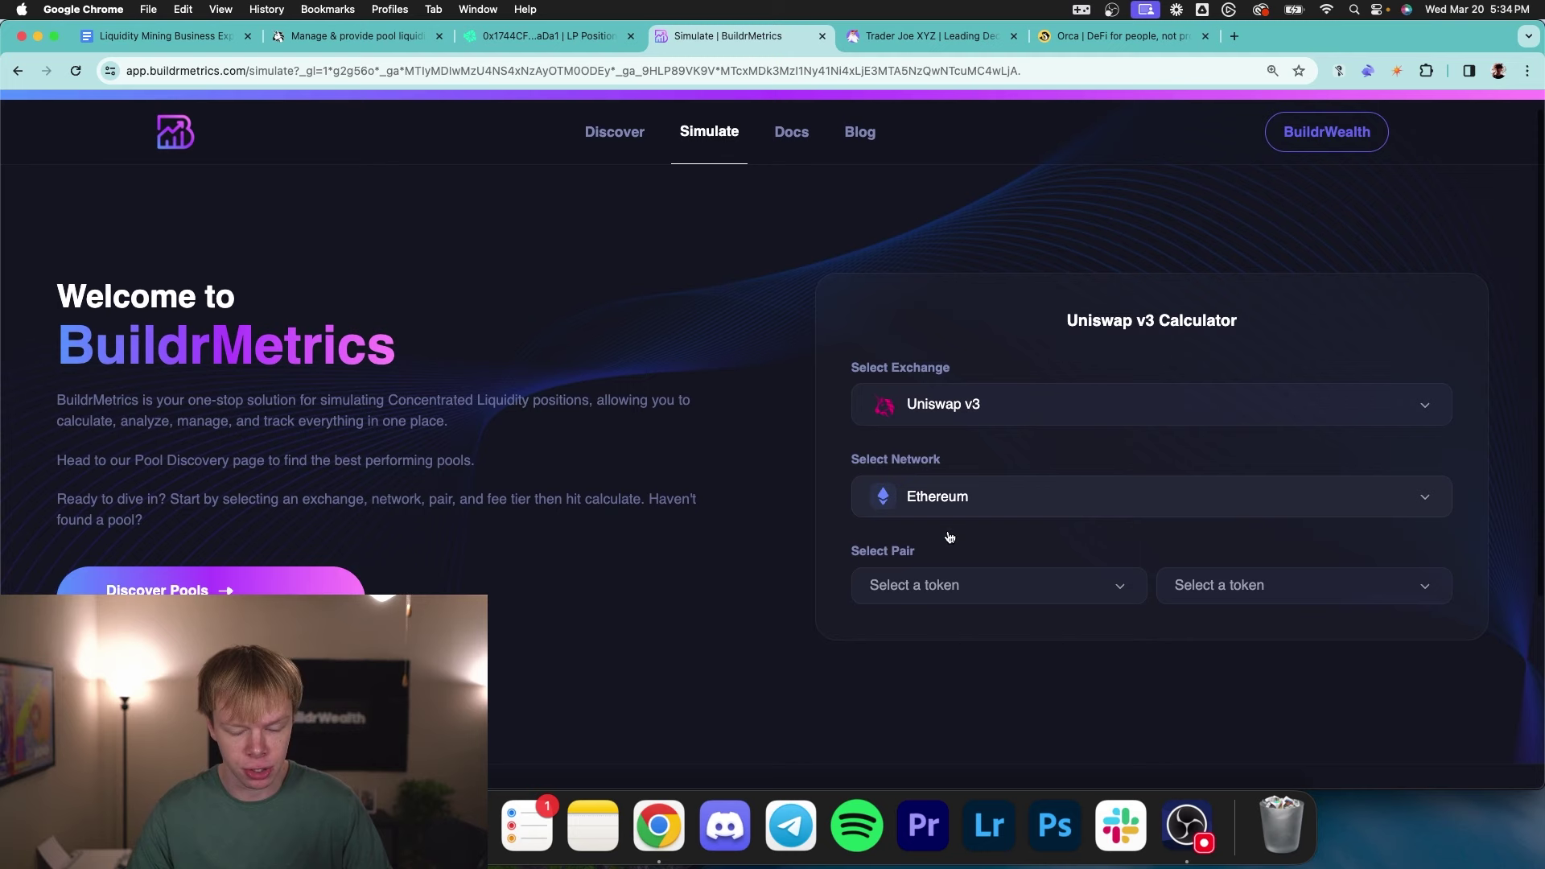
scroll(950, 535, up, 1)
scroll(951, 537, down, 1)
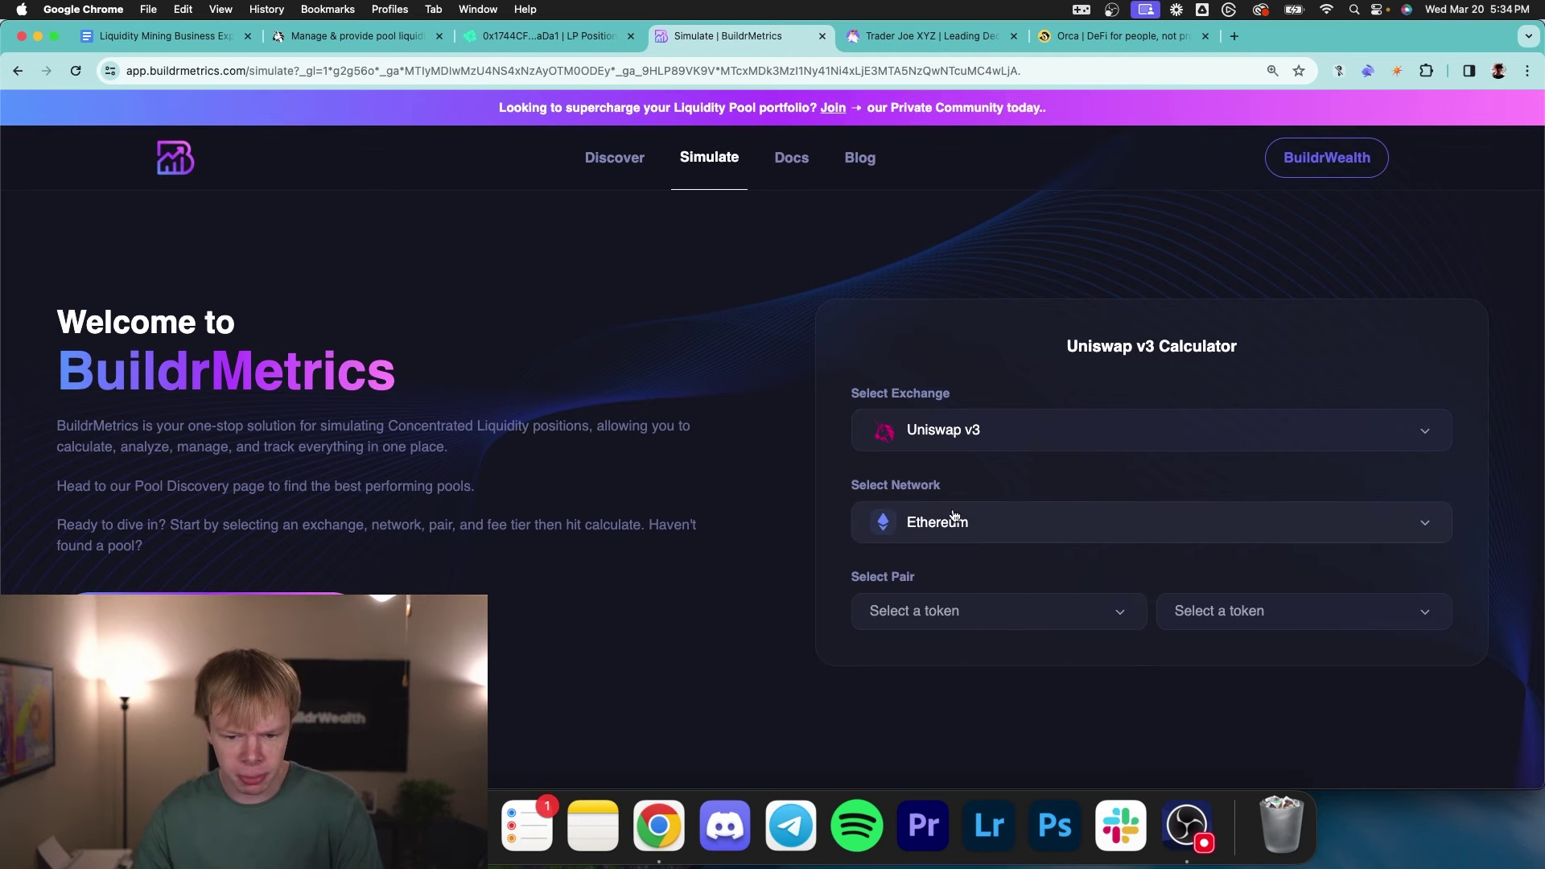
- Simulate a WBTC/WETH pool at the 0.30% fee tier
click(960, 599)
scroll(962, 607, down, 3)
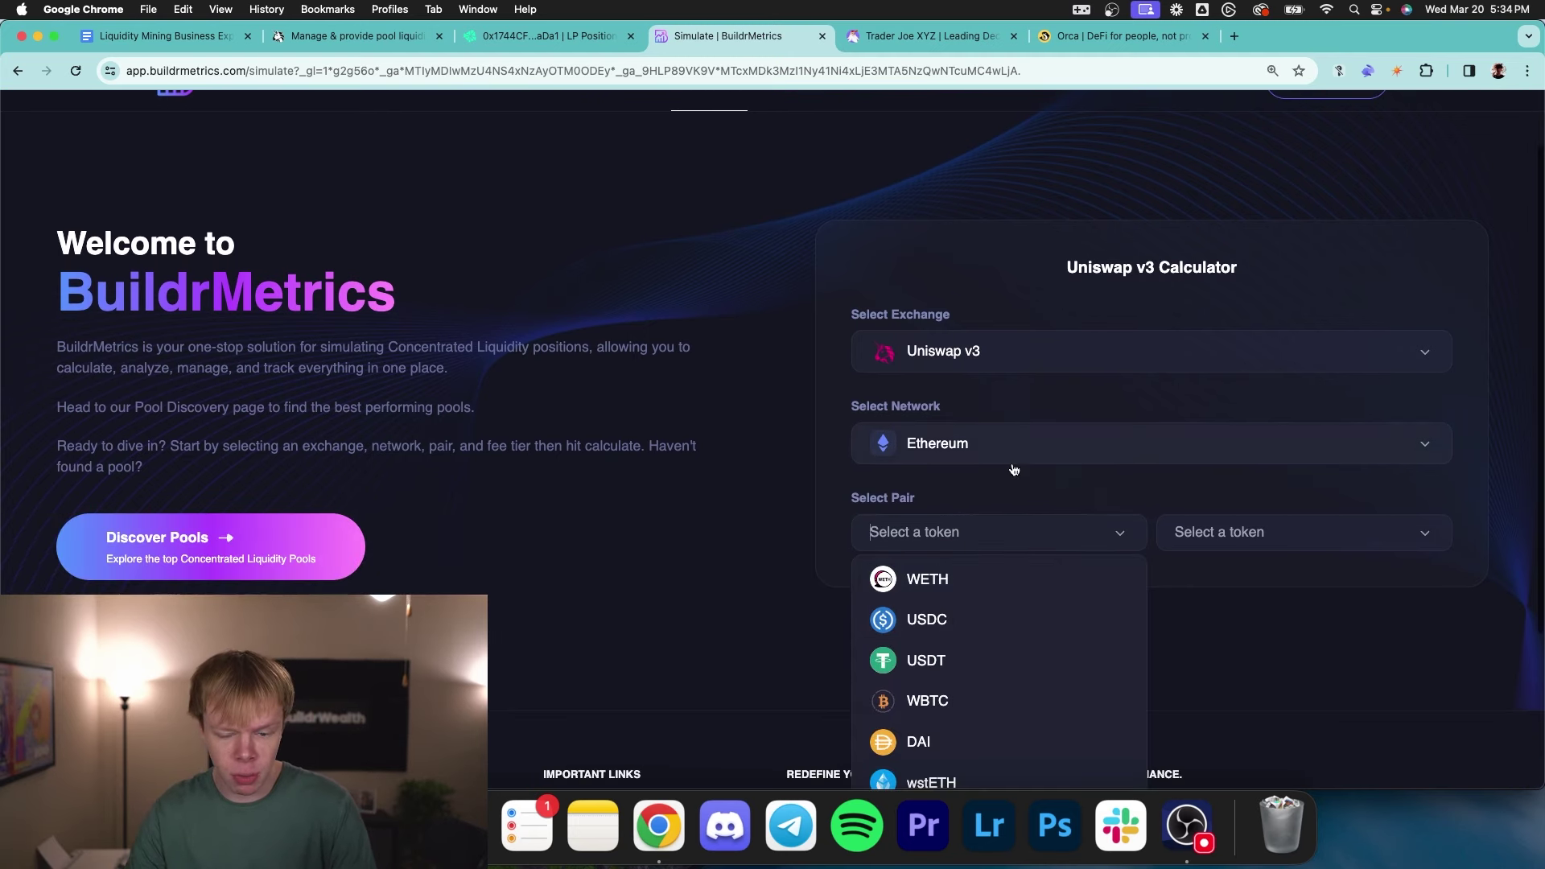
text(wbtc)
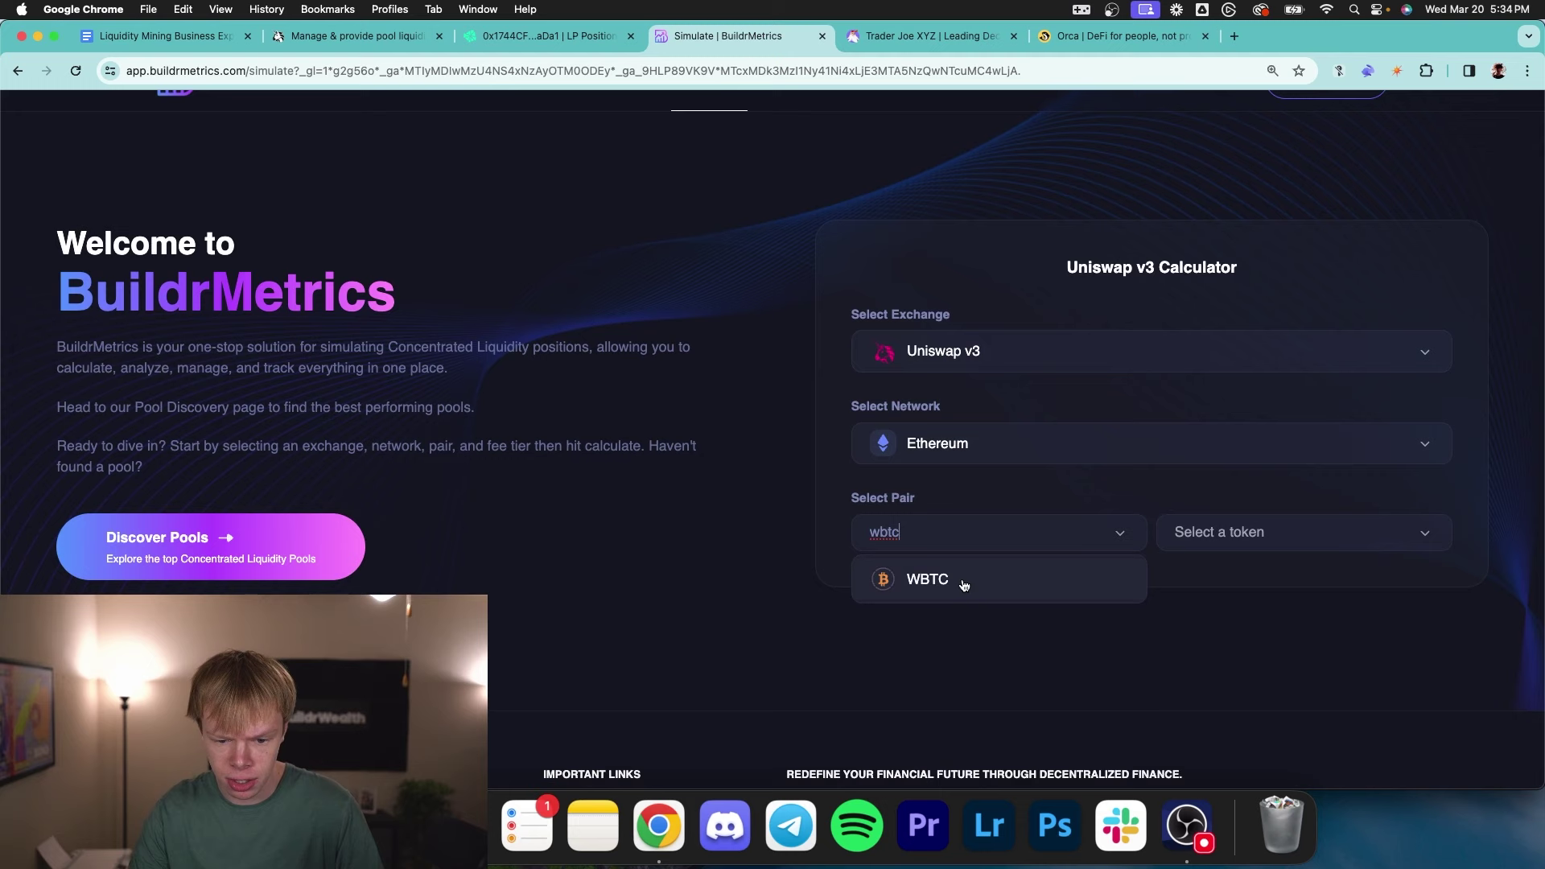
click(963, 582)
click(1224, 540)
click(1224, 582)
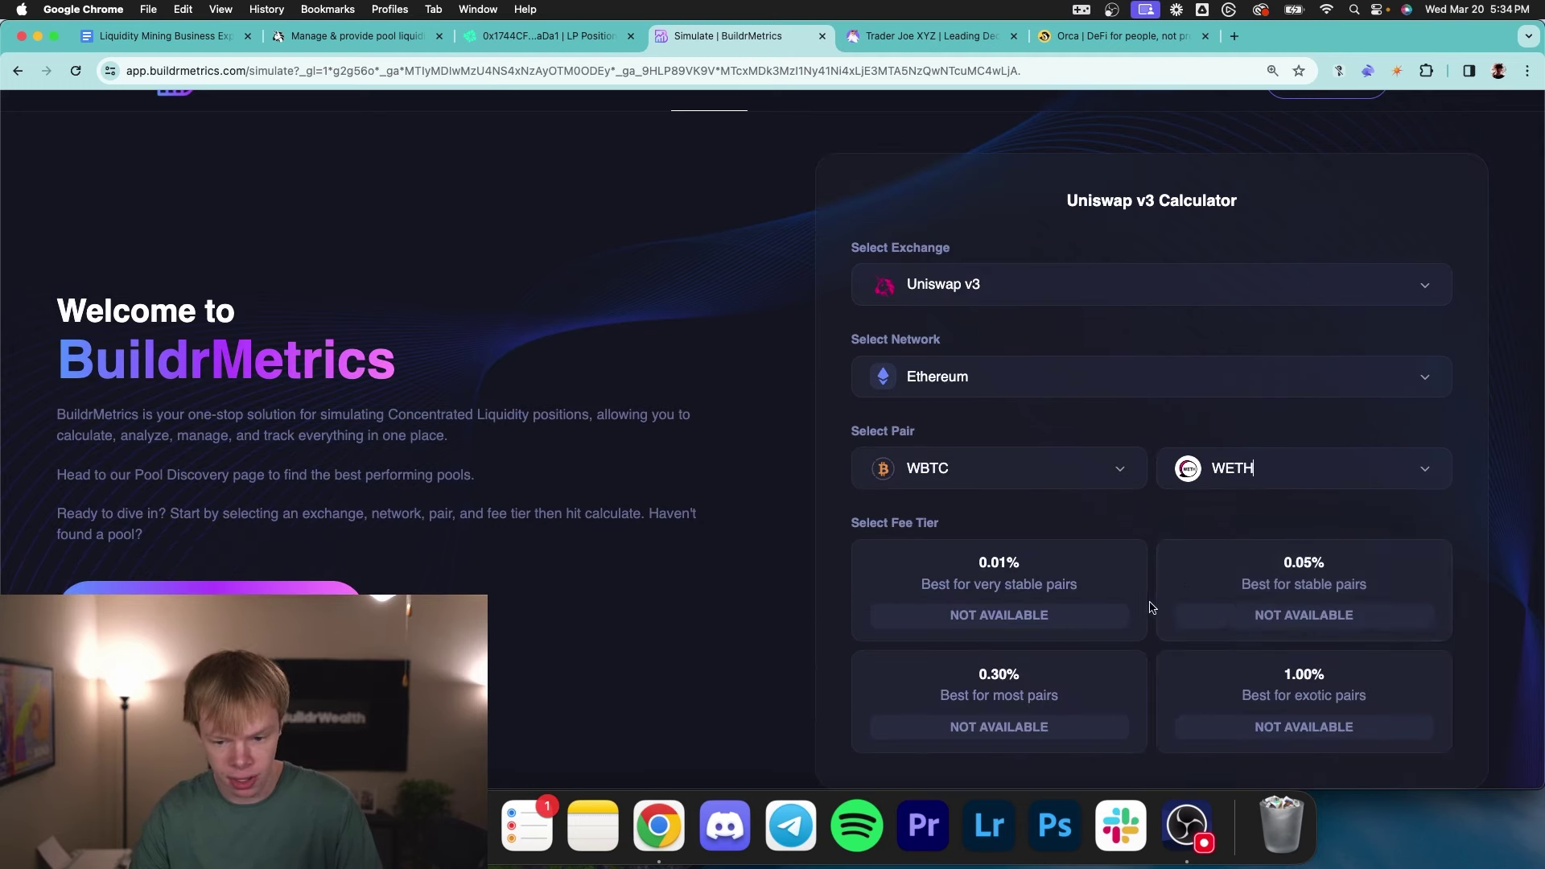
scroll(1255, 521, down, 3)
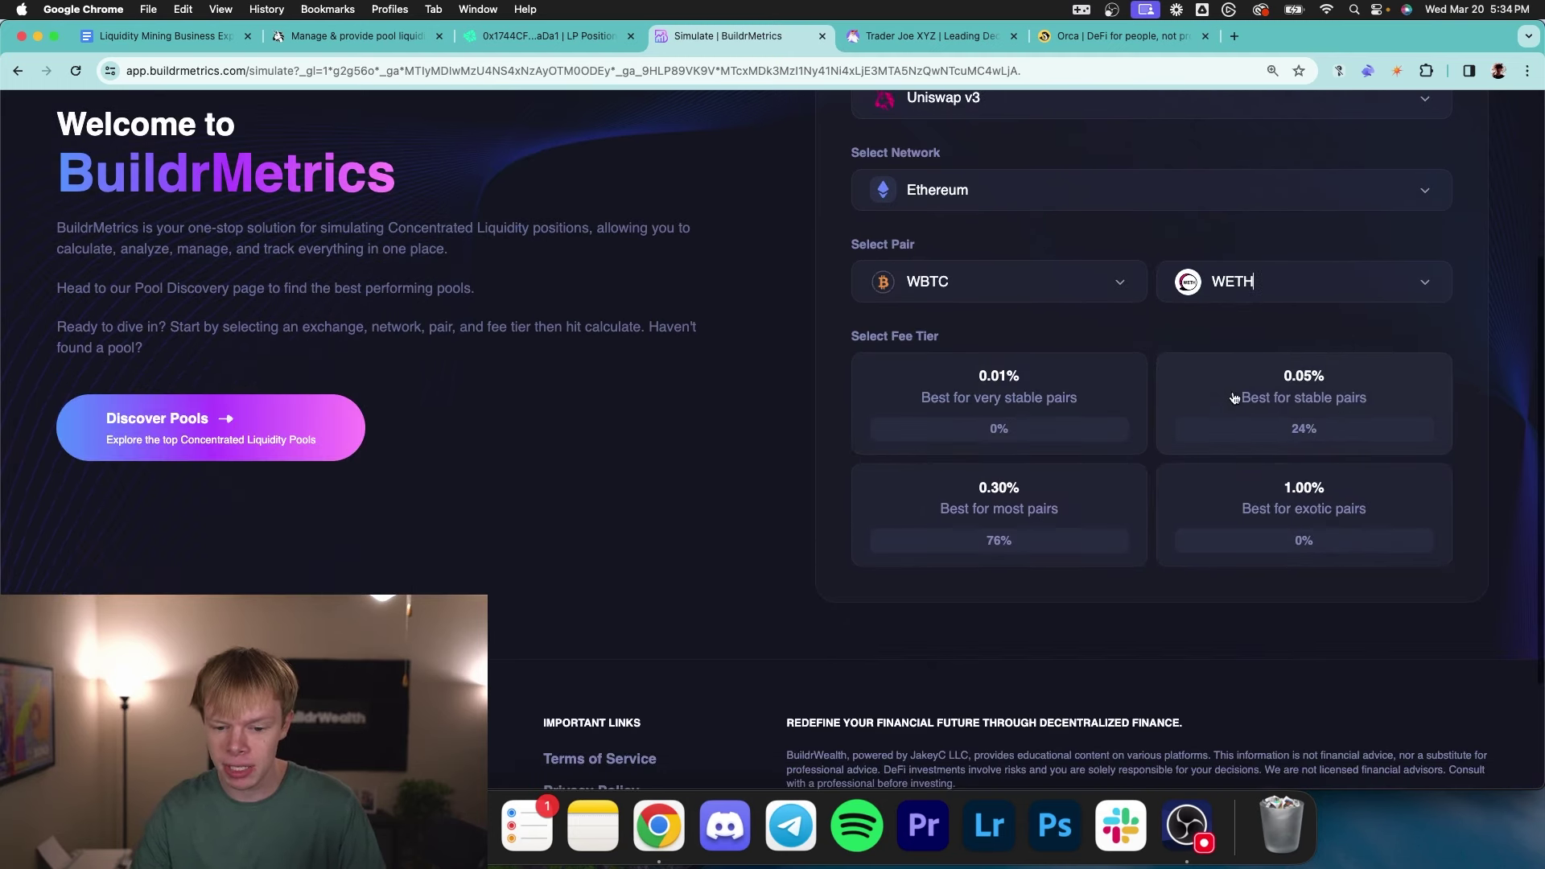
click(1032, 532)
click(1078, 574)
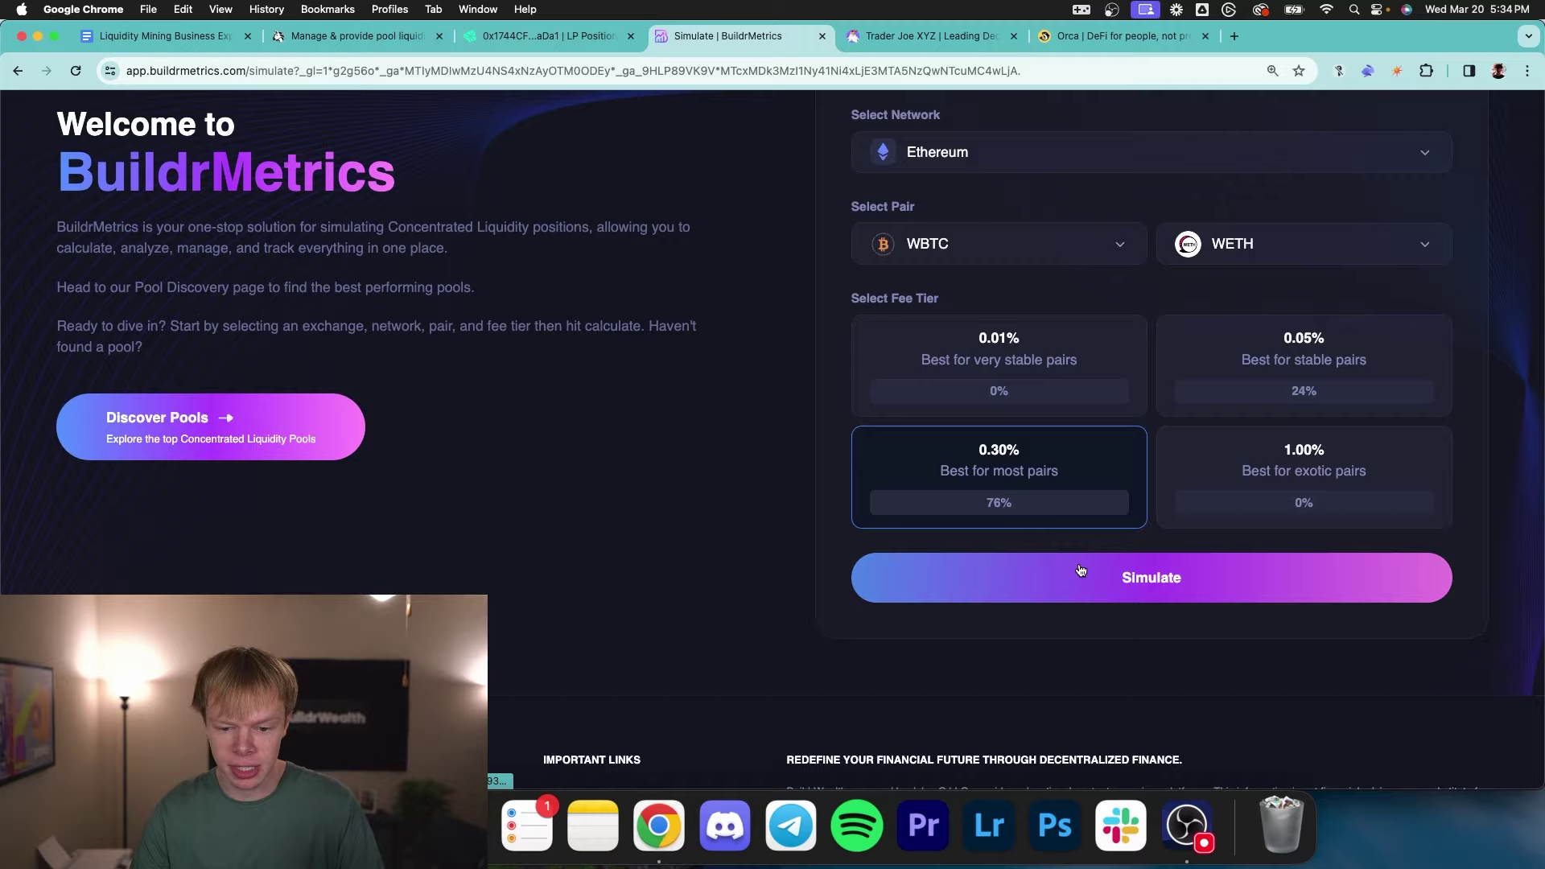
- Review the simulated pool's current TVL figure
scroll(1005, 496, down, 10)
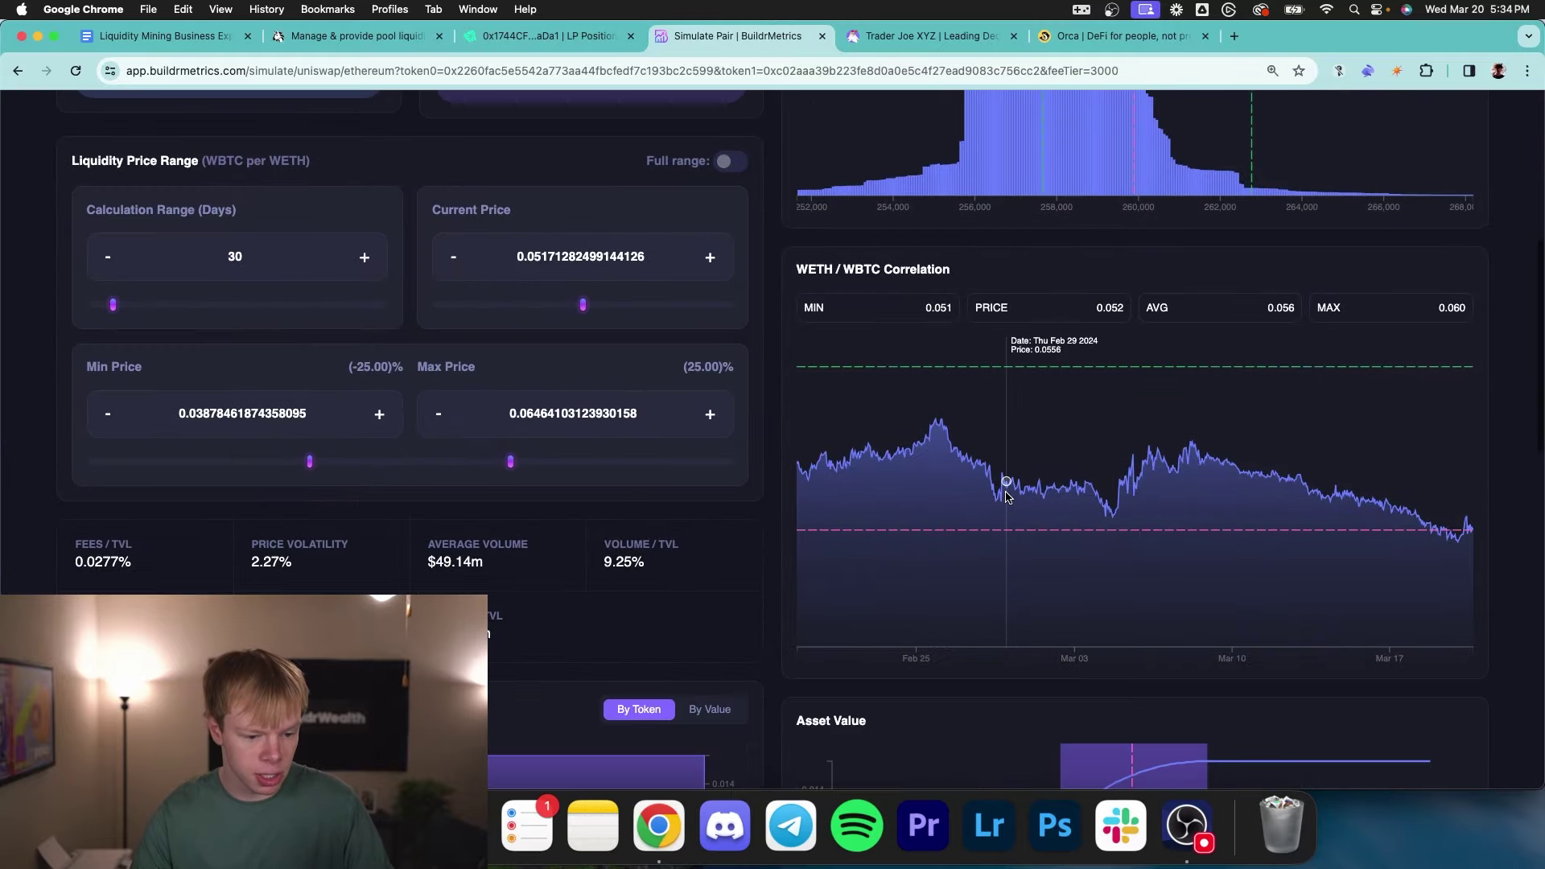
double_click(441, 572)
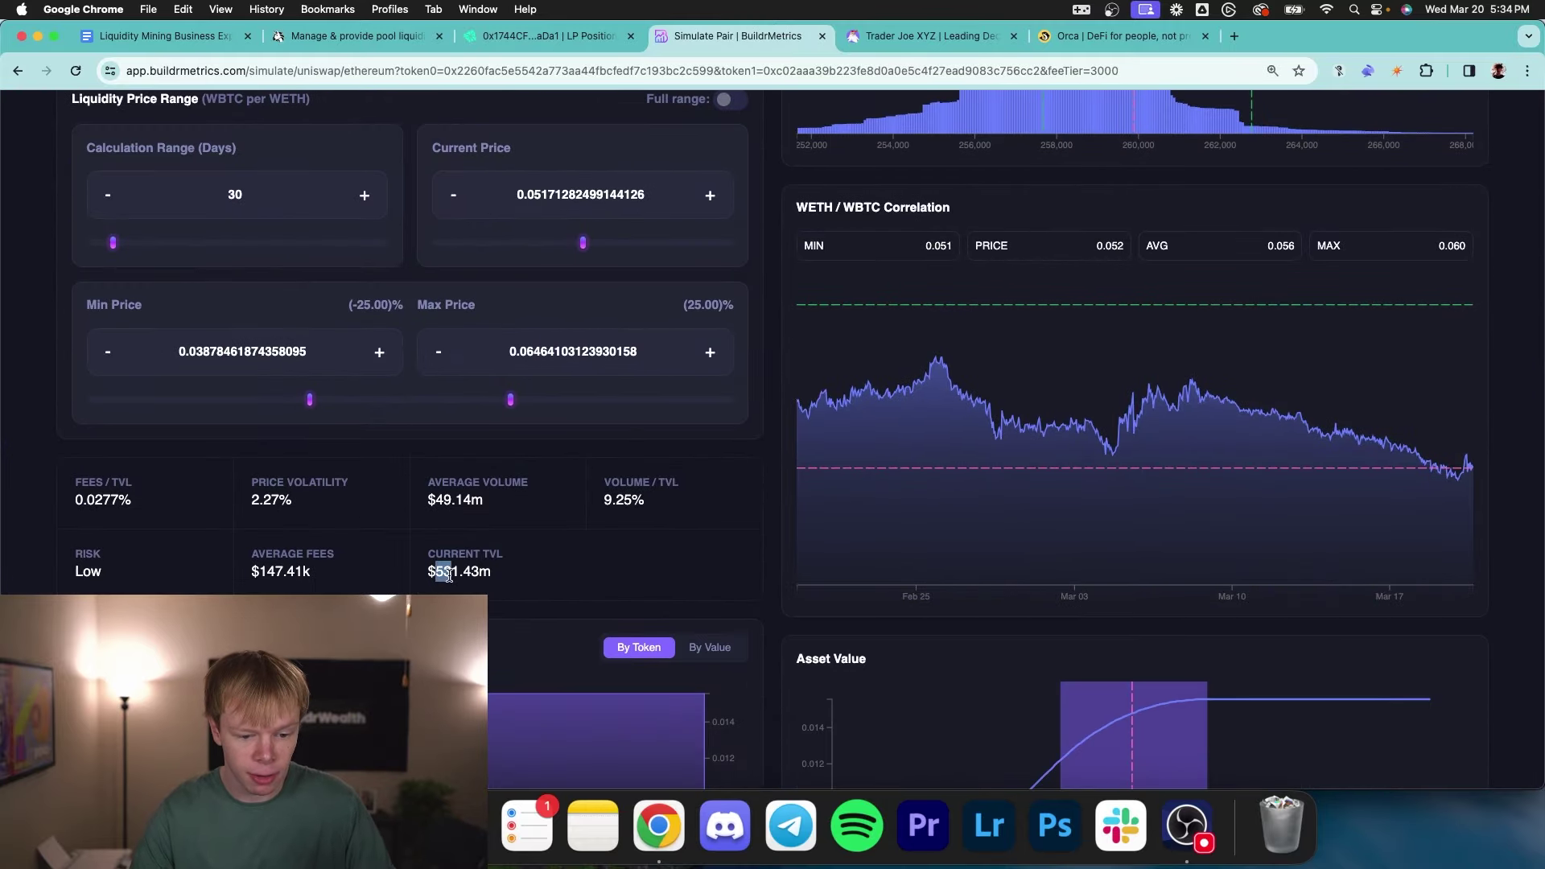
click(509, 585)
scroll(531, 585, up, 10)
scroll(537, 585, down, 1)
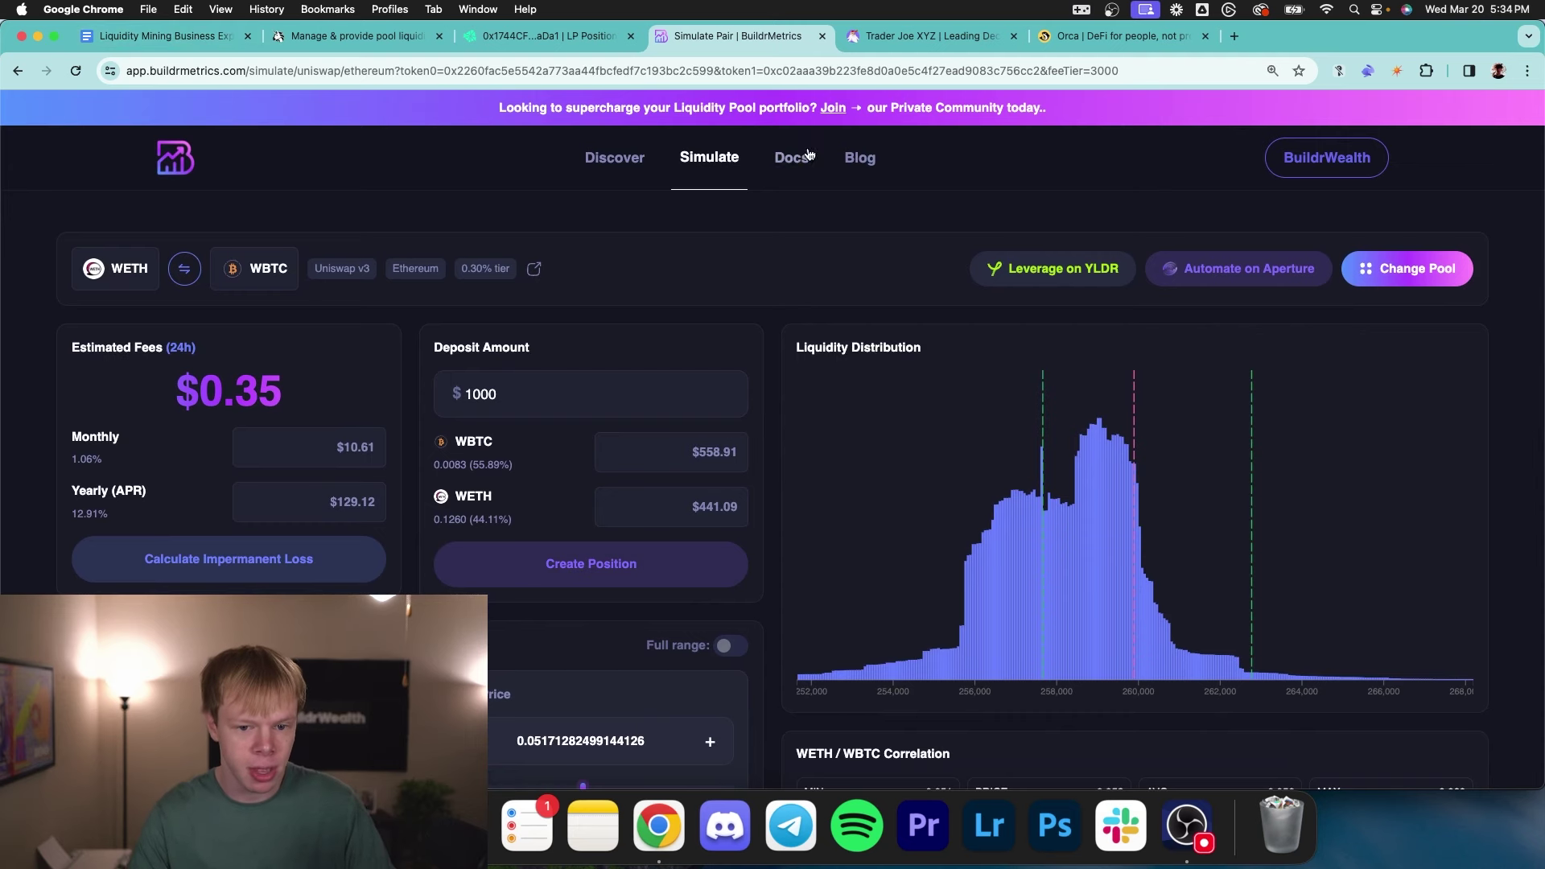
- Return to the simulator start, keep Uniswap v3 as exchange, and close the BuildrMetrics tab
click(709, 168)
click(923, 444)
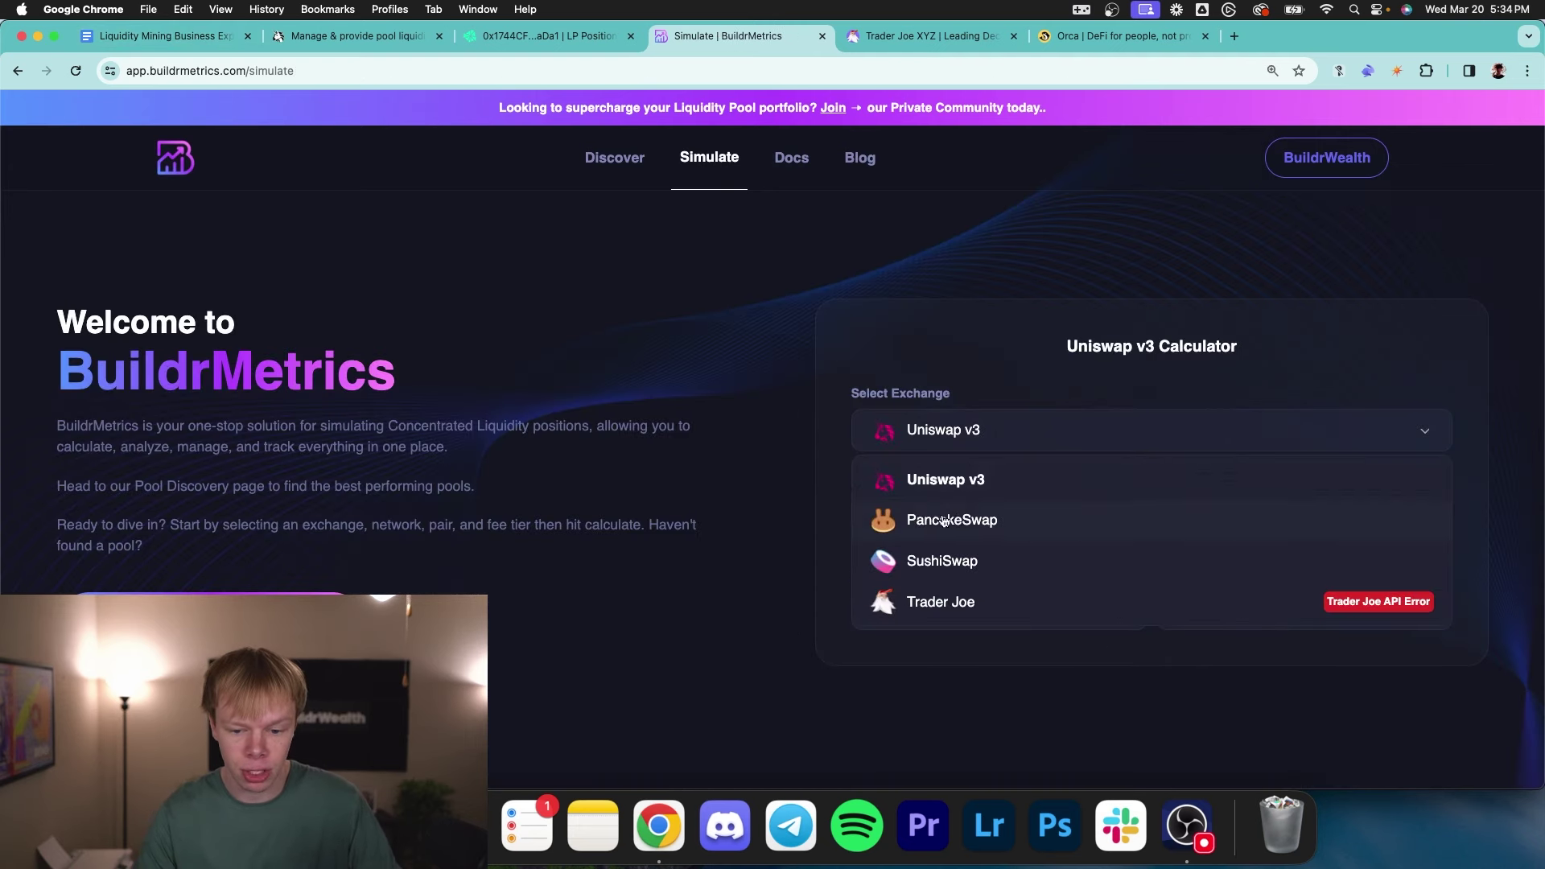
click(905, 474)
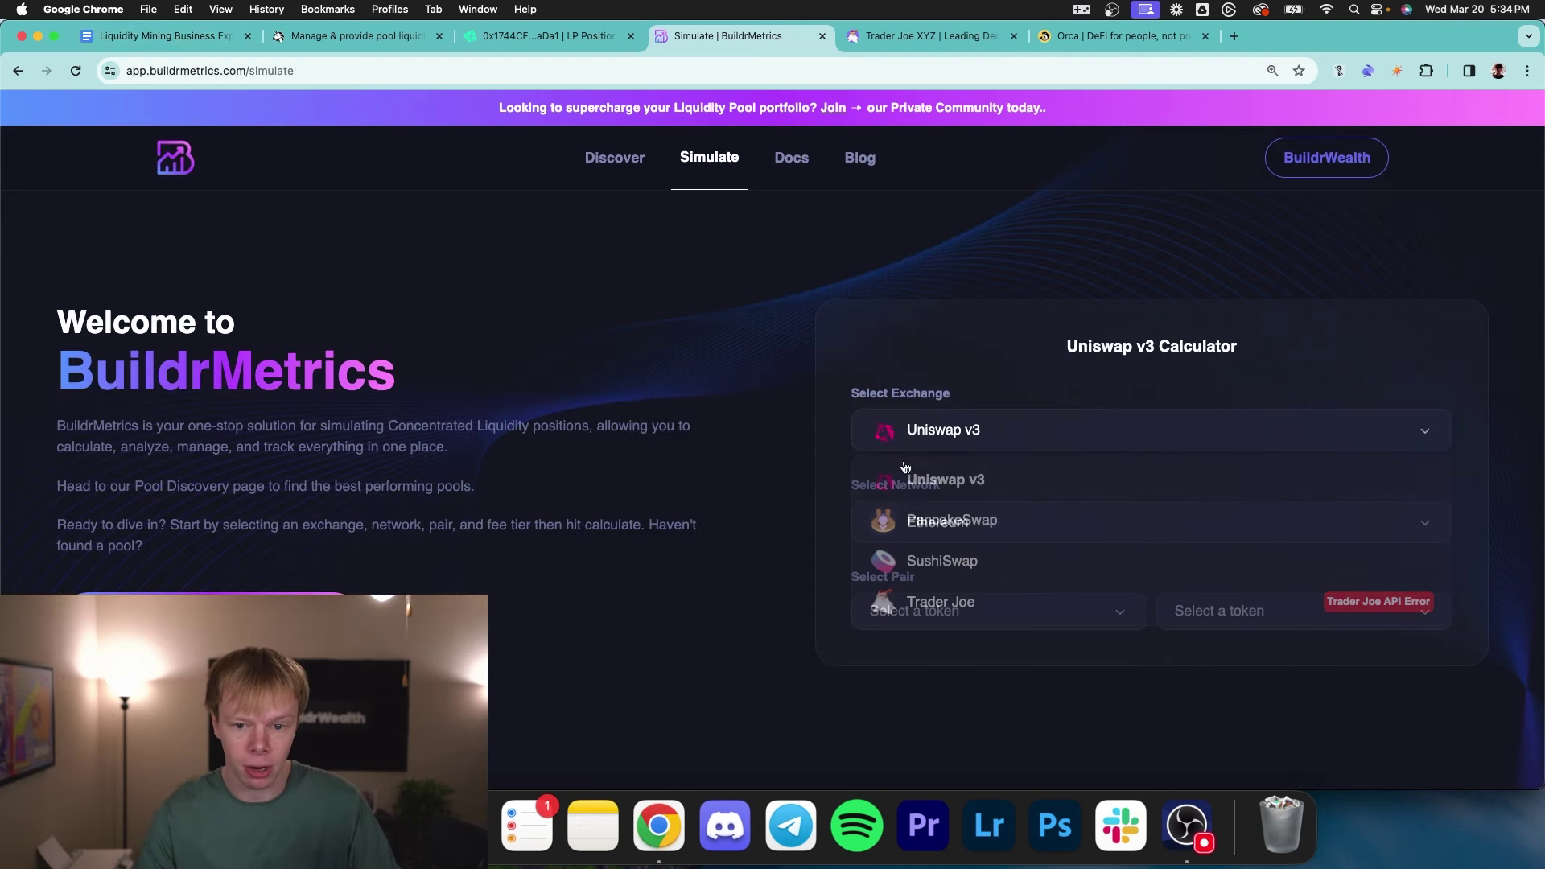
click(822, 36)
- Open Trader Joe's Pool page and search 'wbtc', then change the search to 'btc'
click(297, 125)
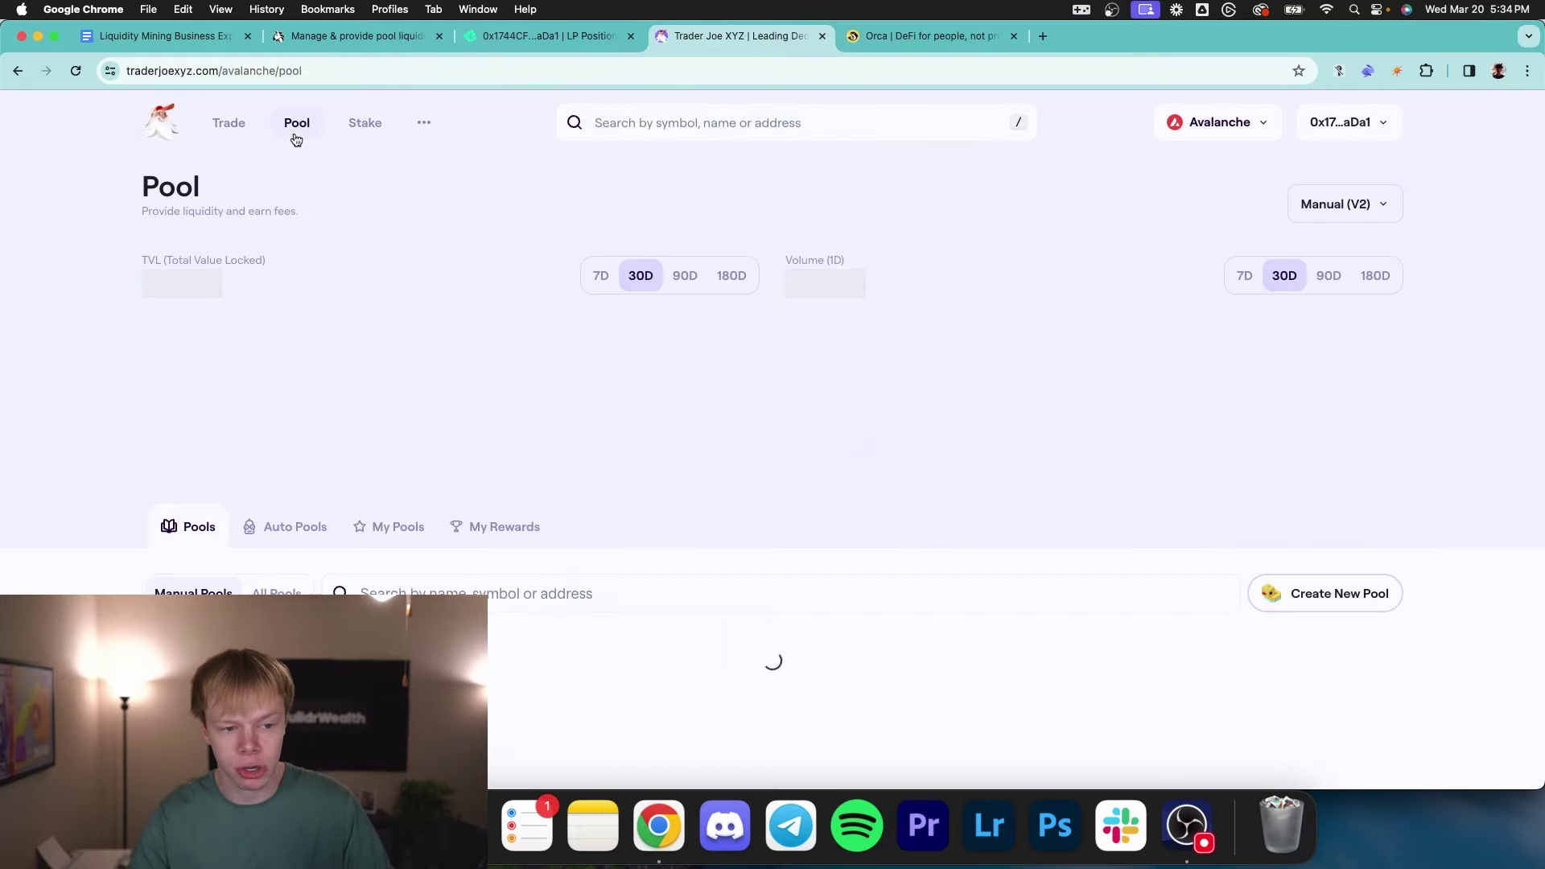
click(590, 579)
scroll(587, 576, down, 10)
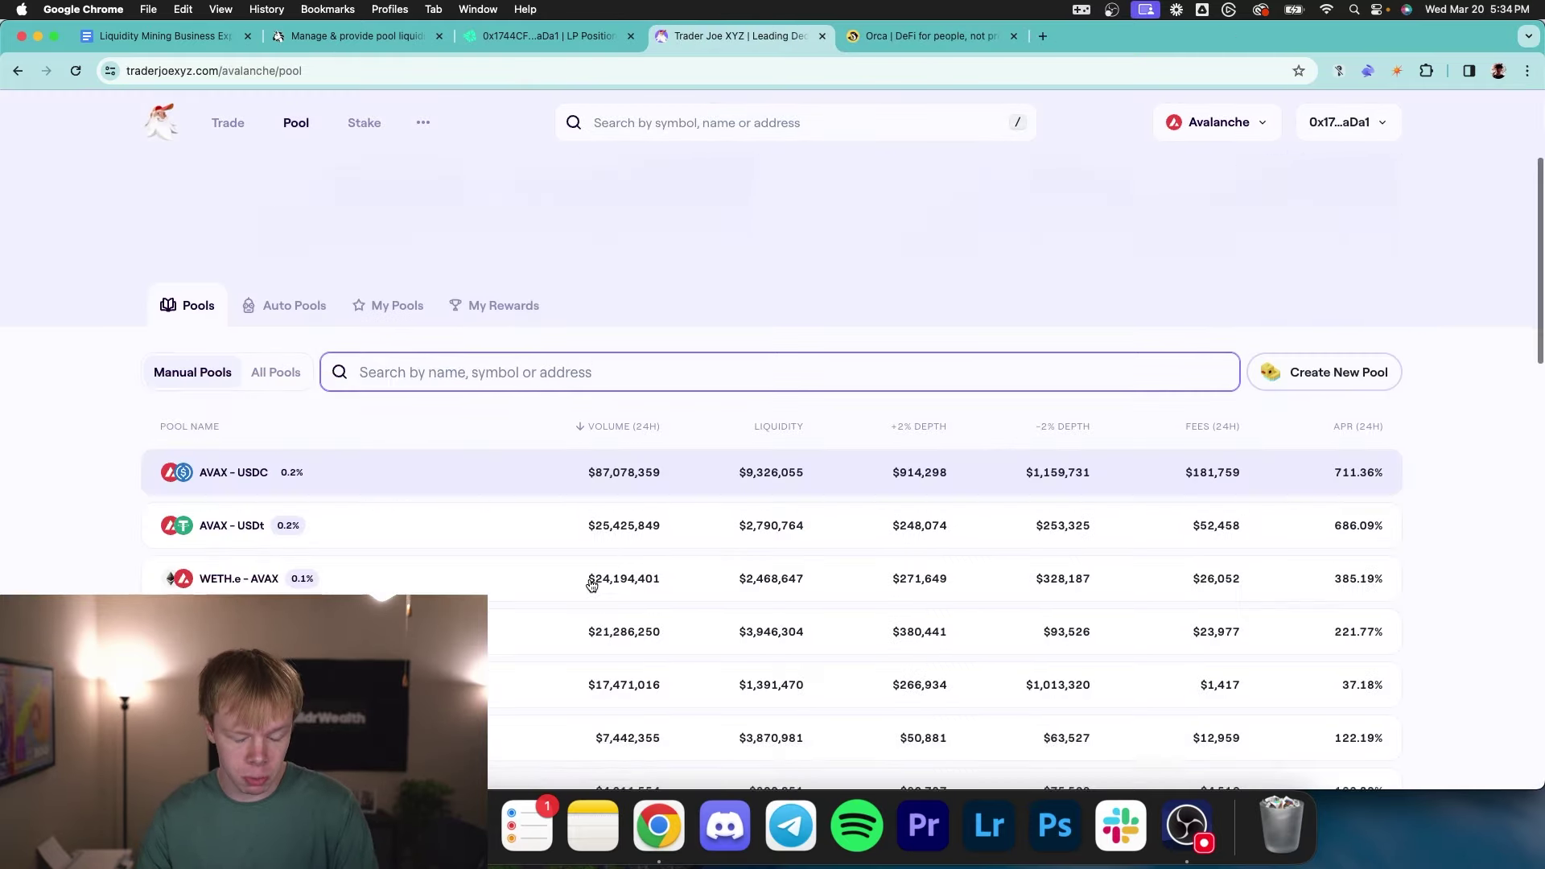
text(wbtc)
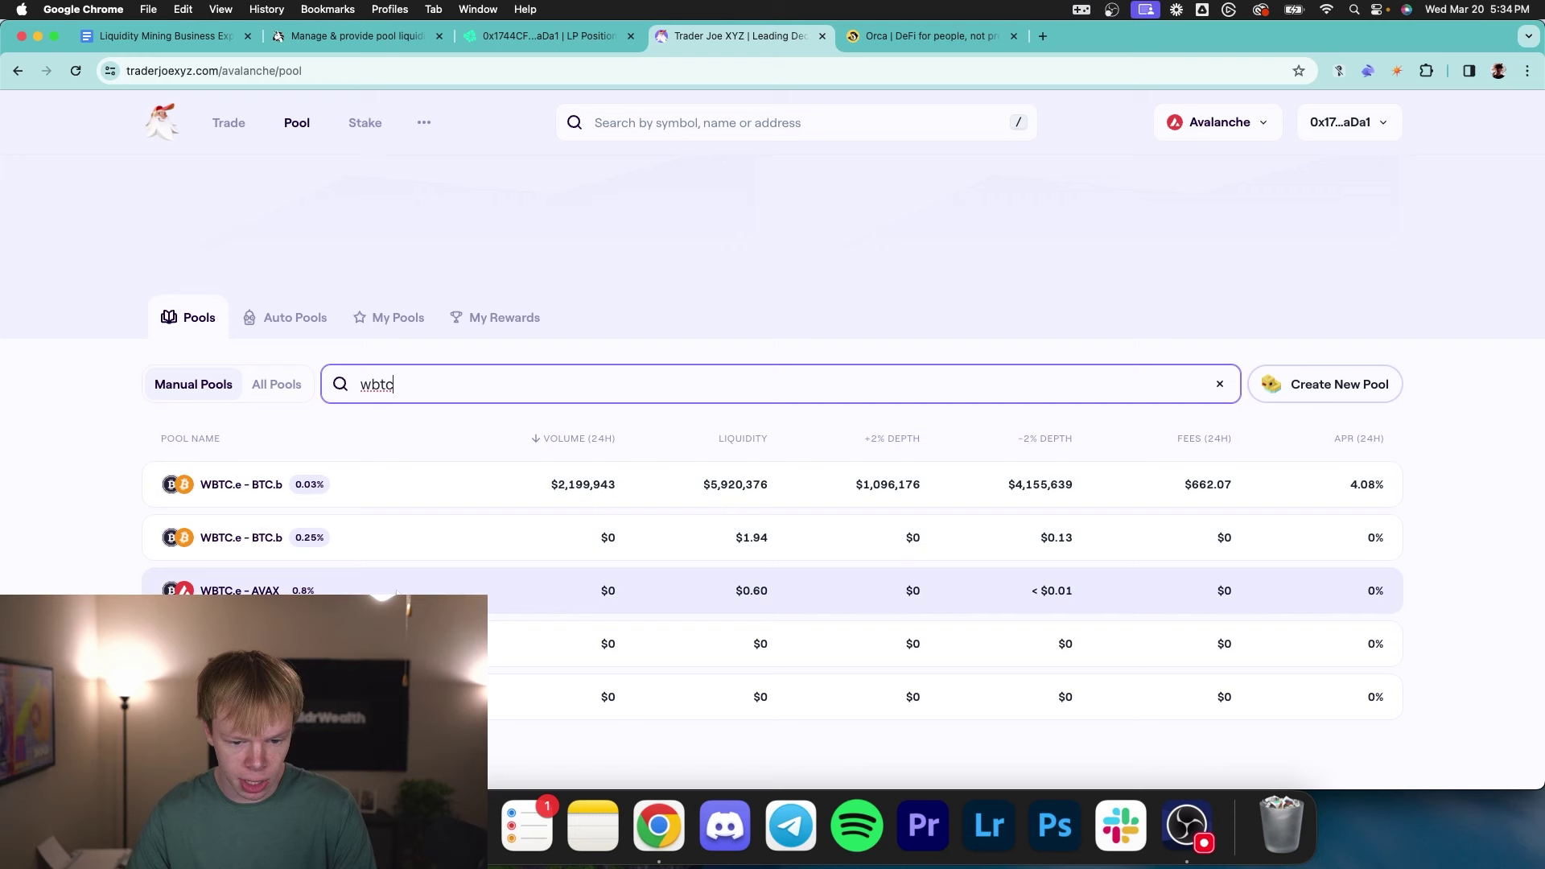
scroll(629, 550, down, 2)
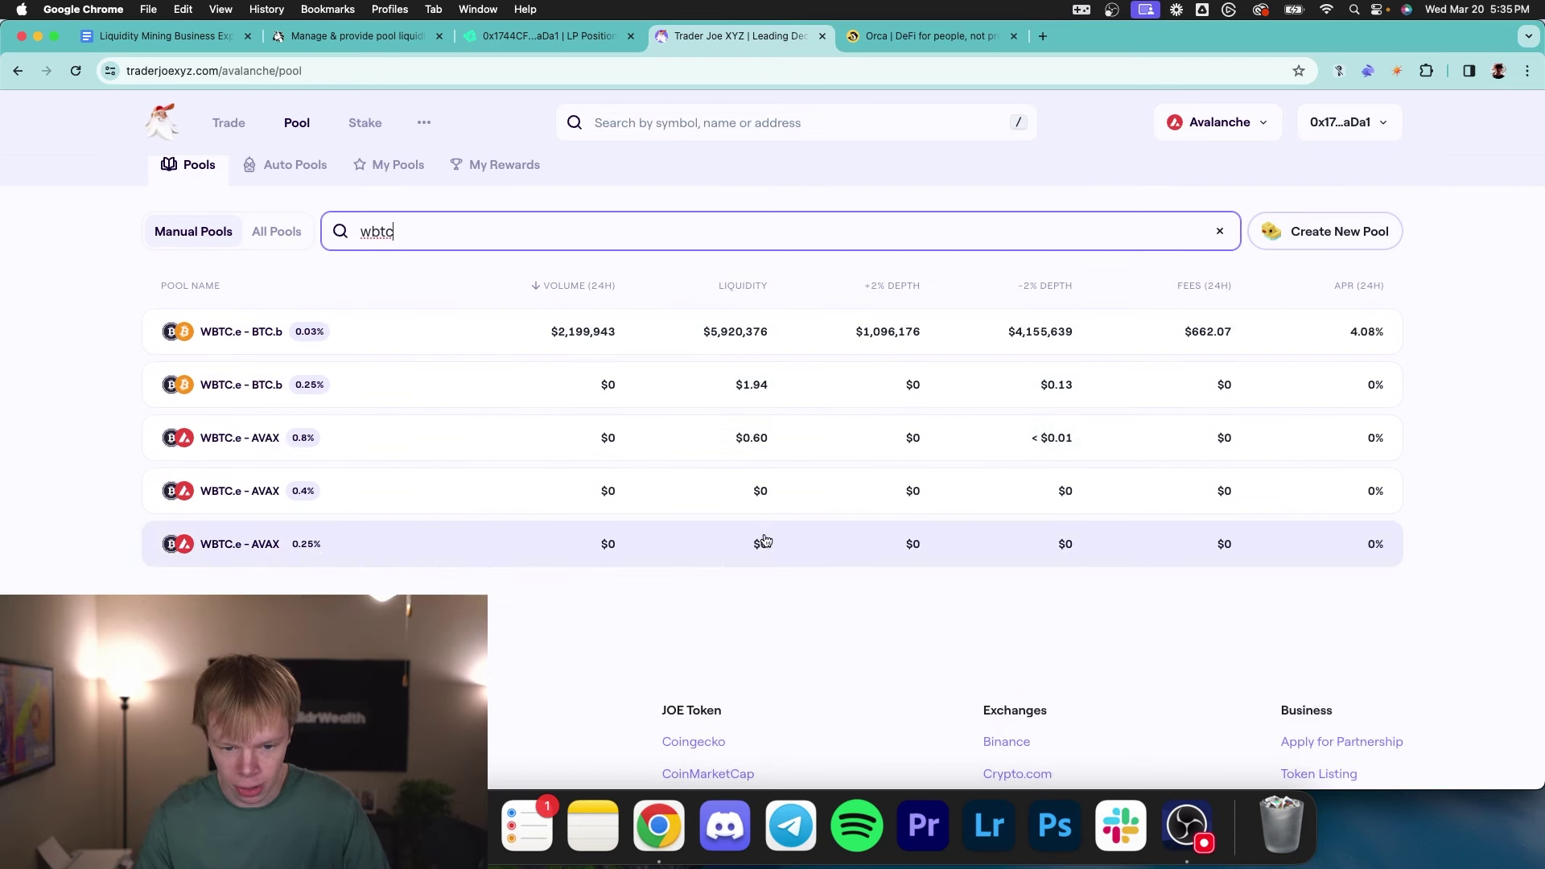
double_click(410, 236)
text(bt)
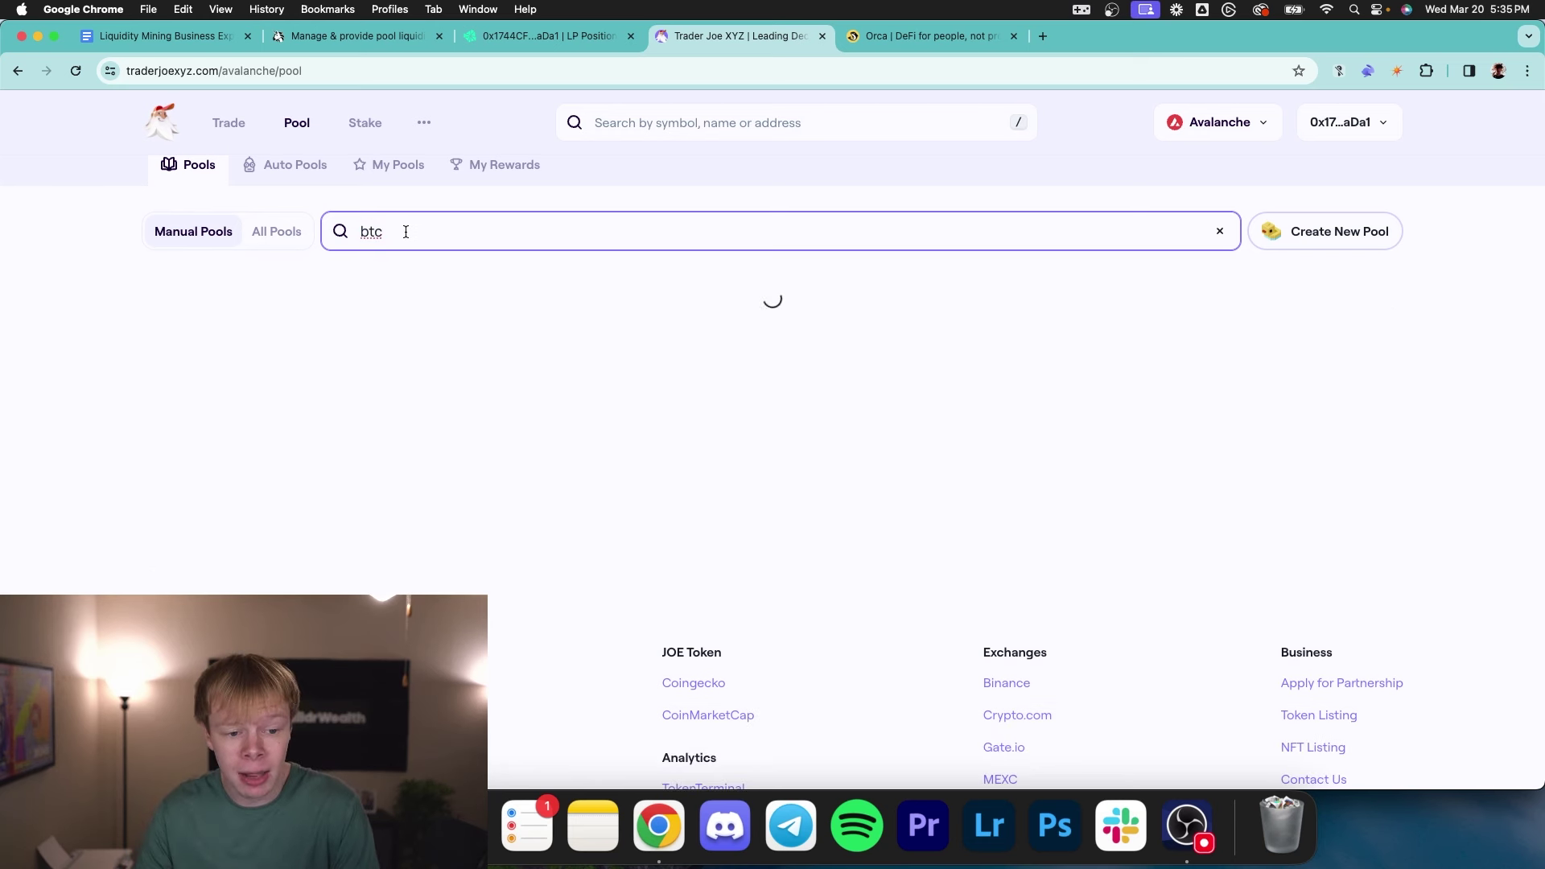
click(467, 239)
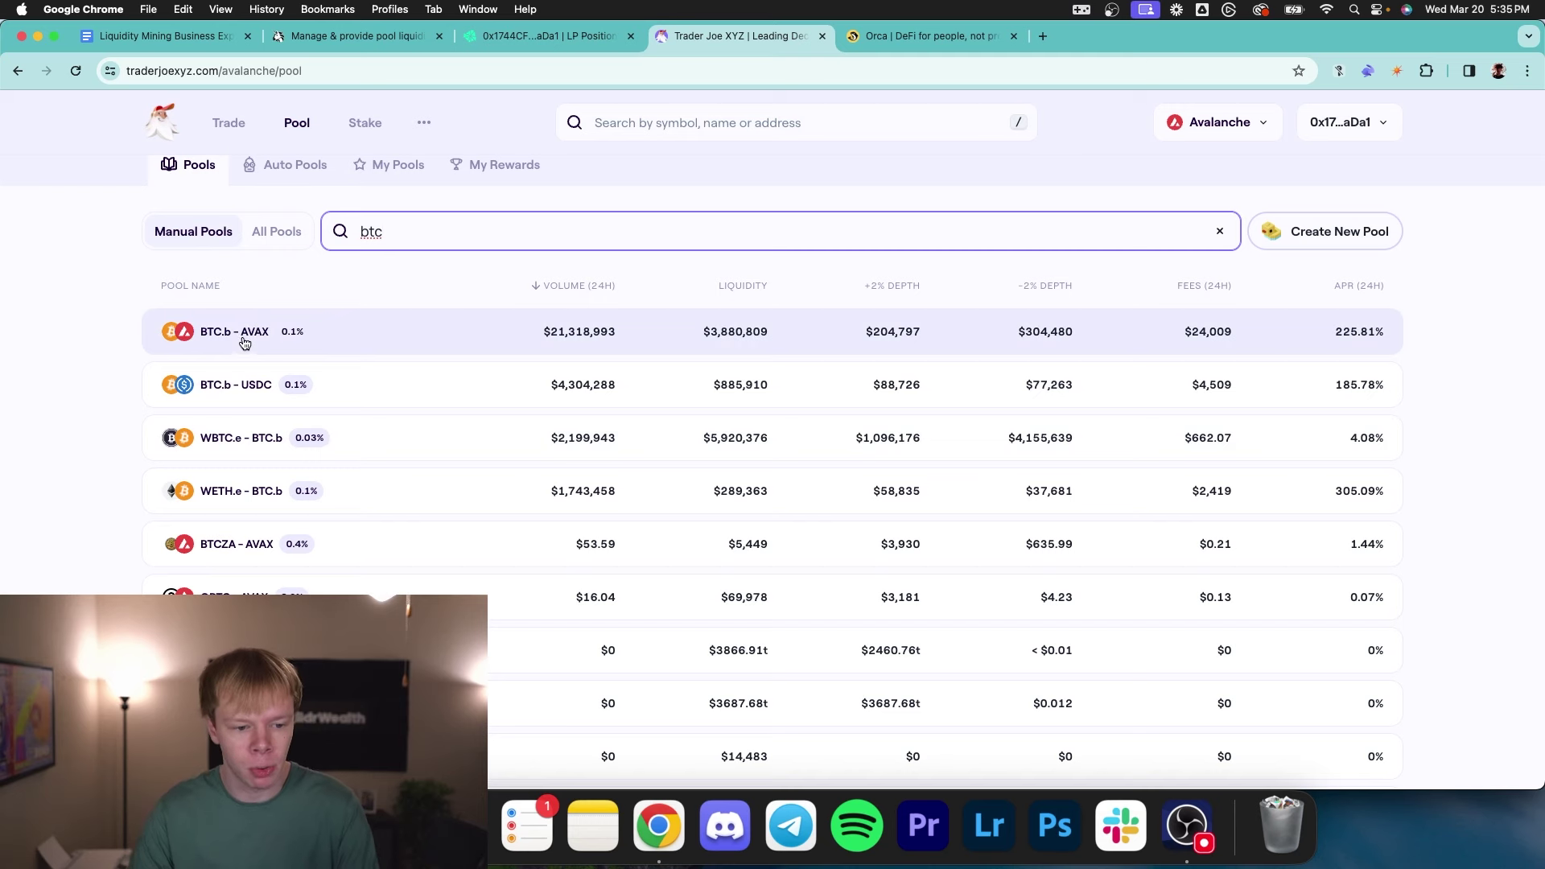
- Open Orca's liquidity pools in a new tab and read the home page's unsupported-region warning
click(880, 40)
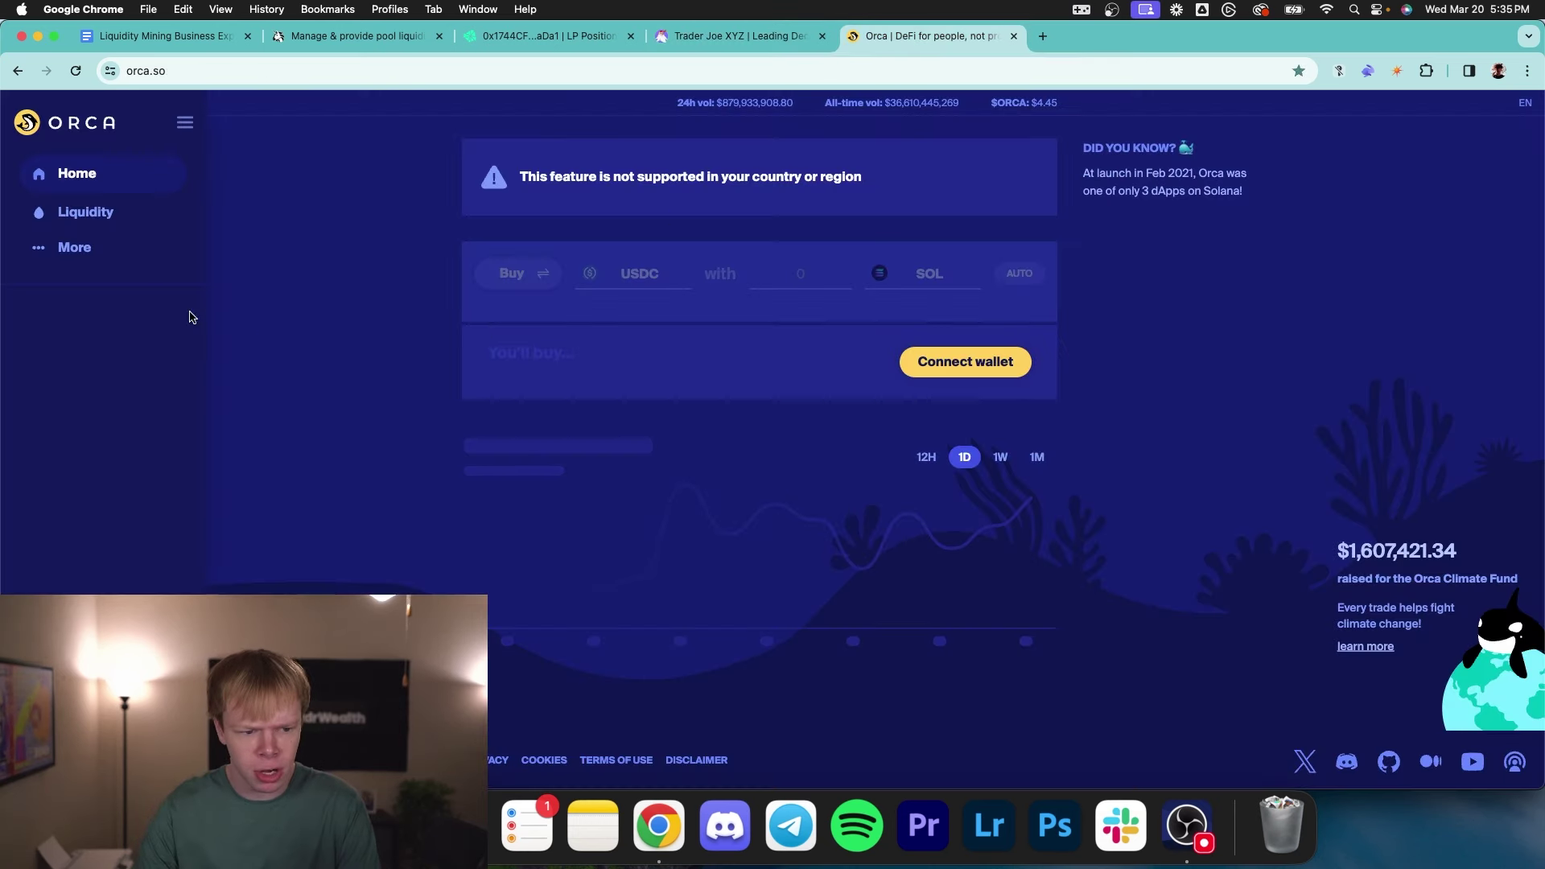
click(72, 218)
click(925, 37)
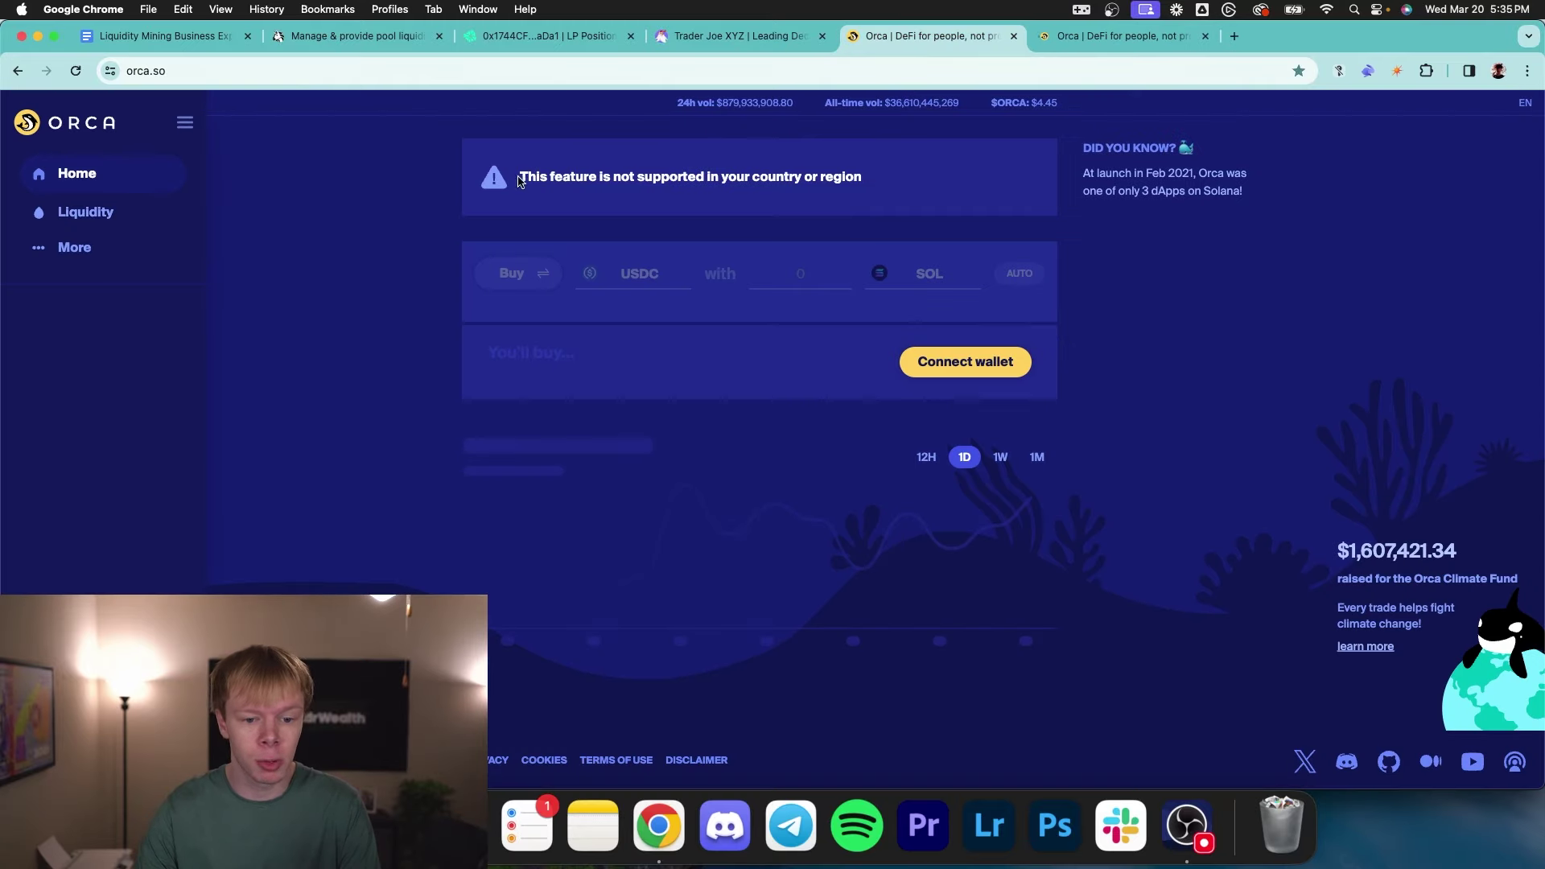
drag(519, 181, 890, 178)
click(902, 183)
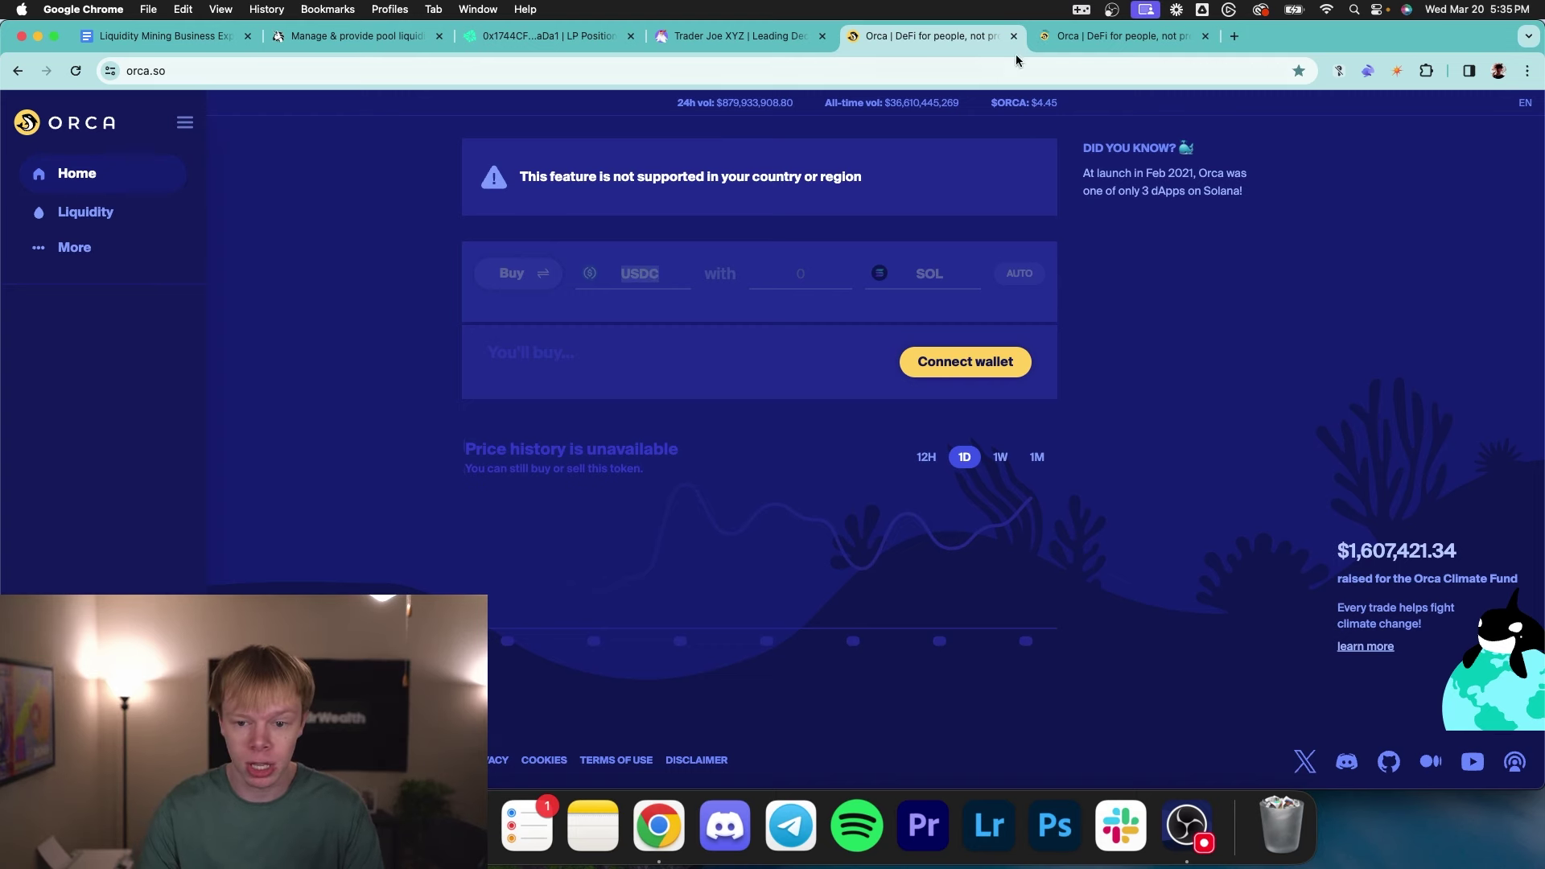
click(1070, 36)
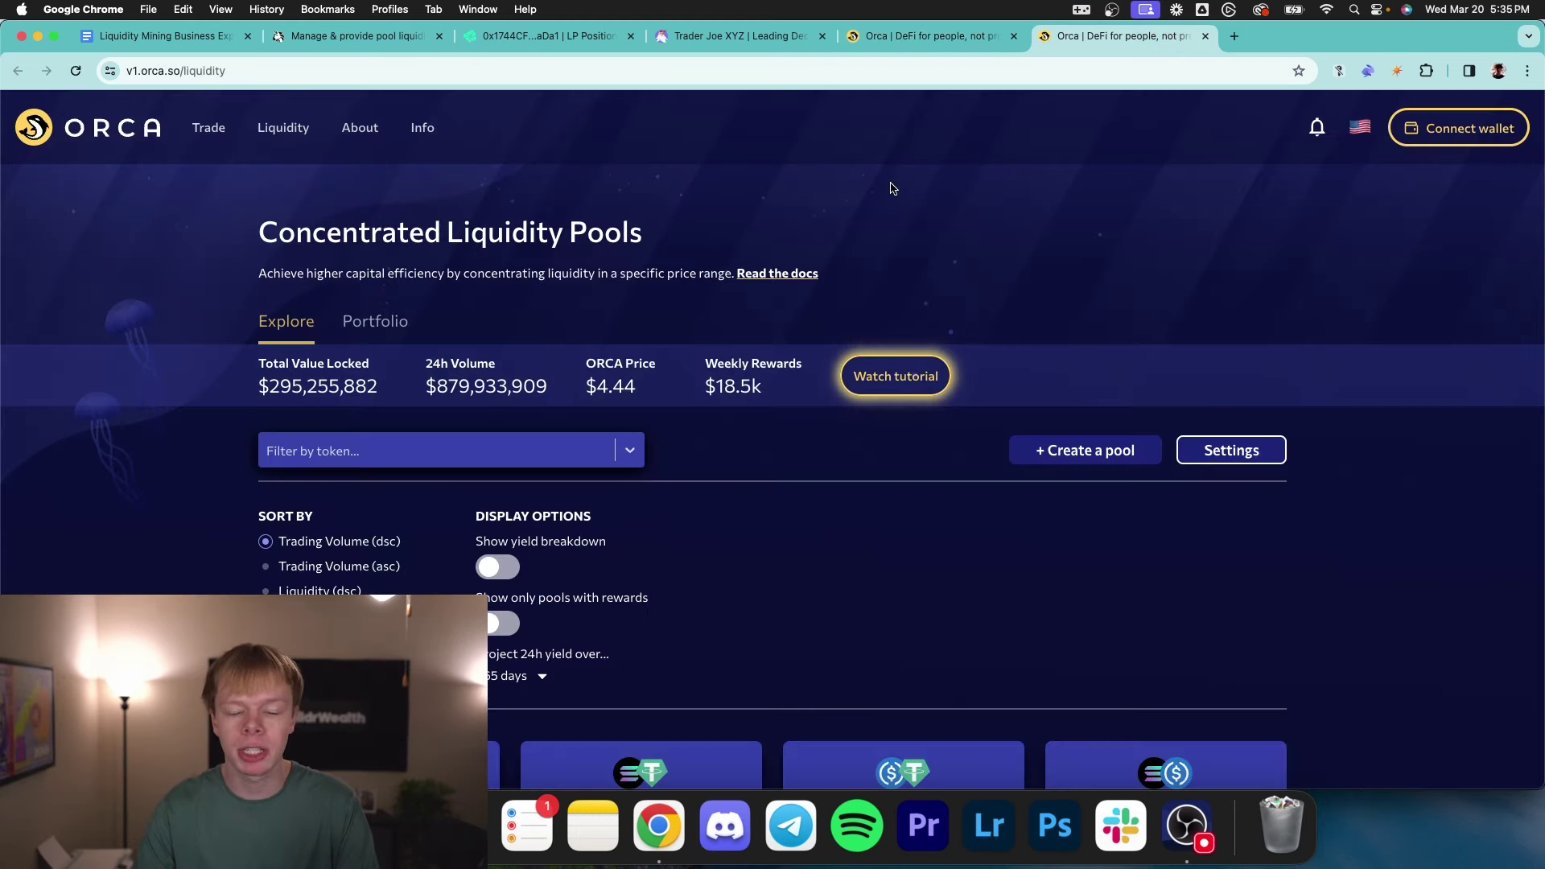
click(980, 42)
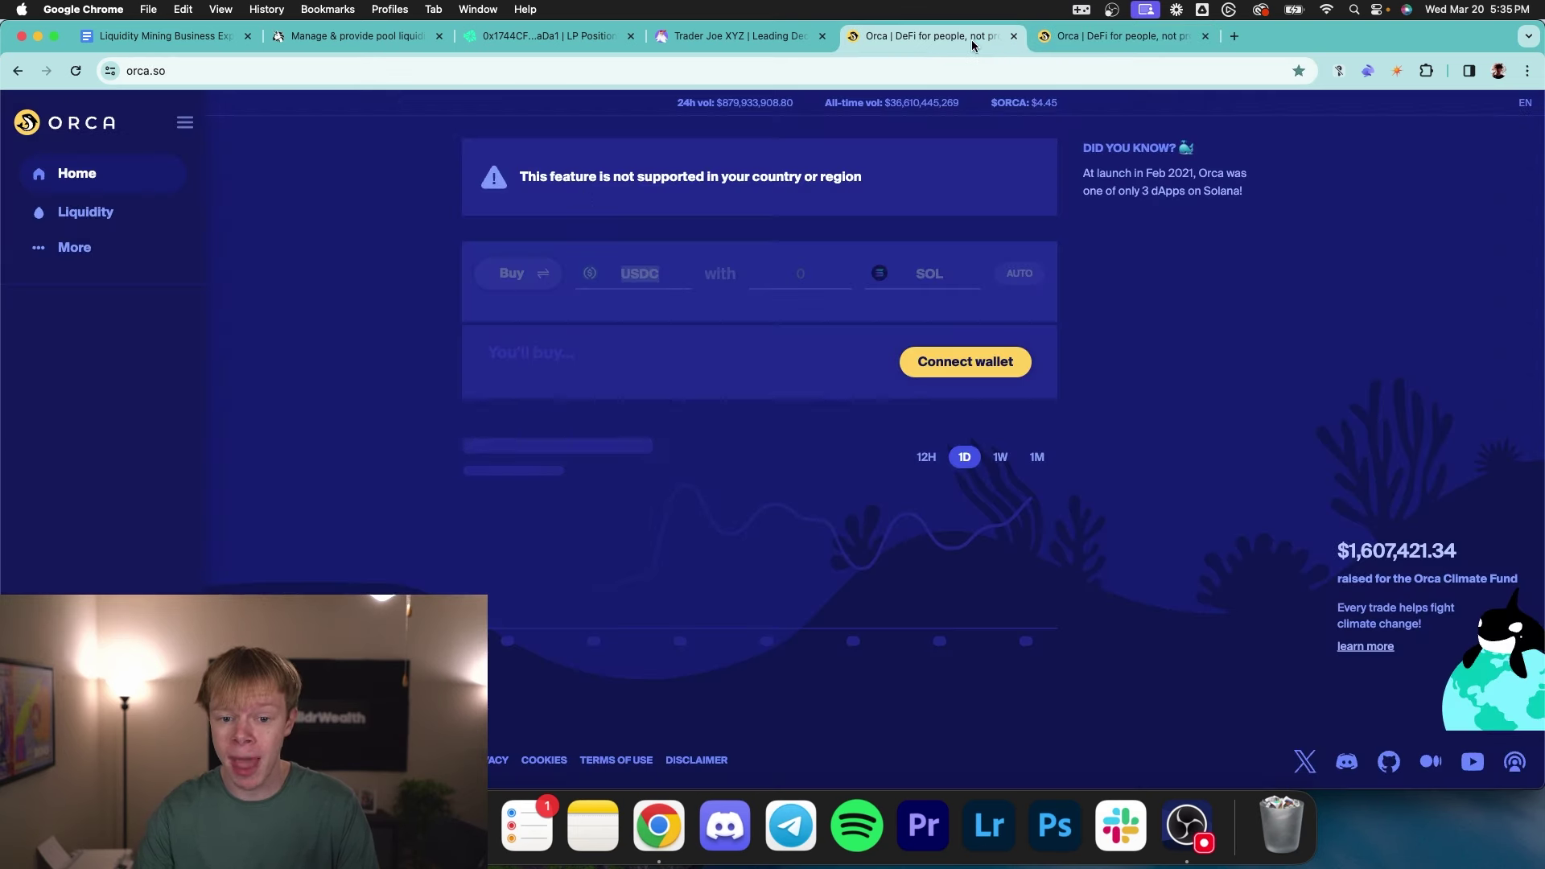
click(178, 73)
triple_click(541, 179)
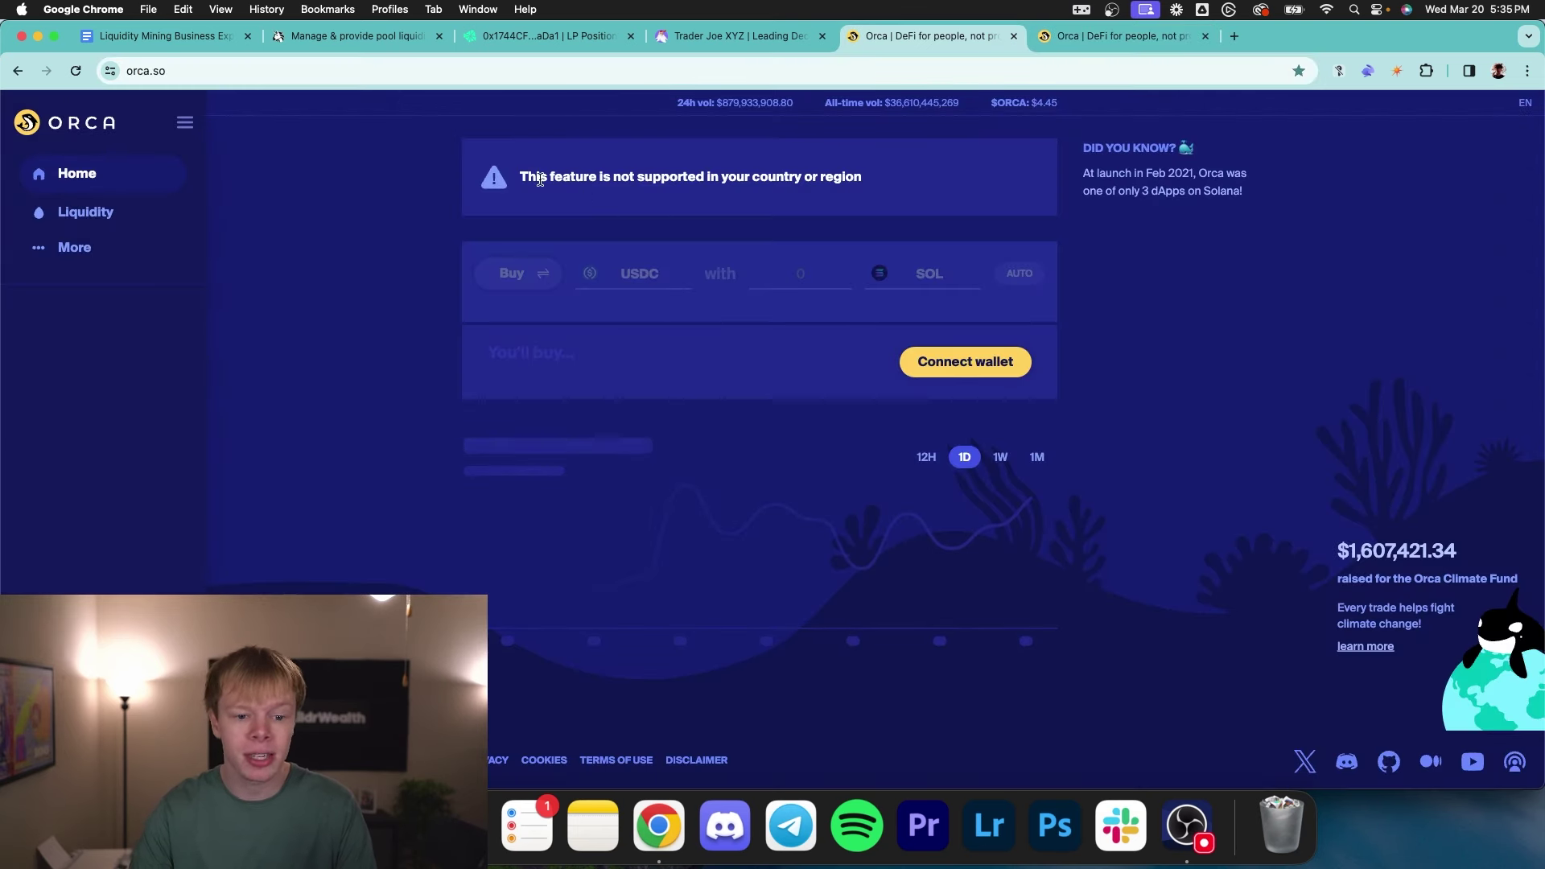
click(610, 184)
key(shift+End)
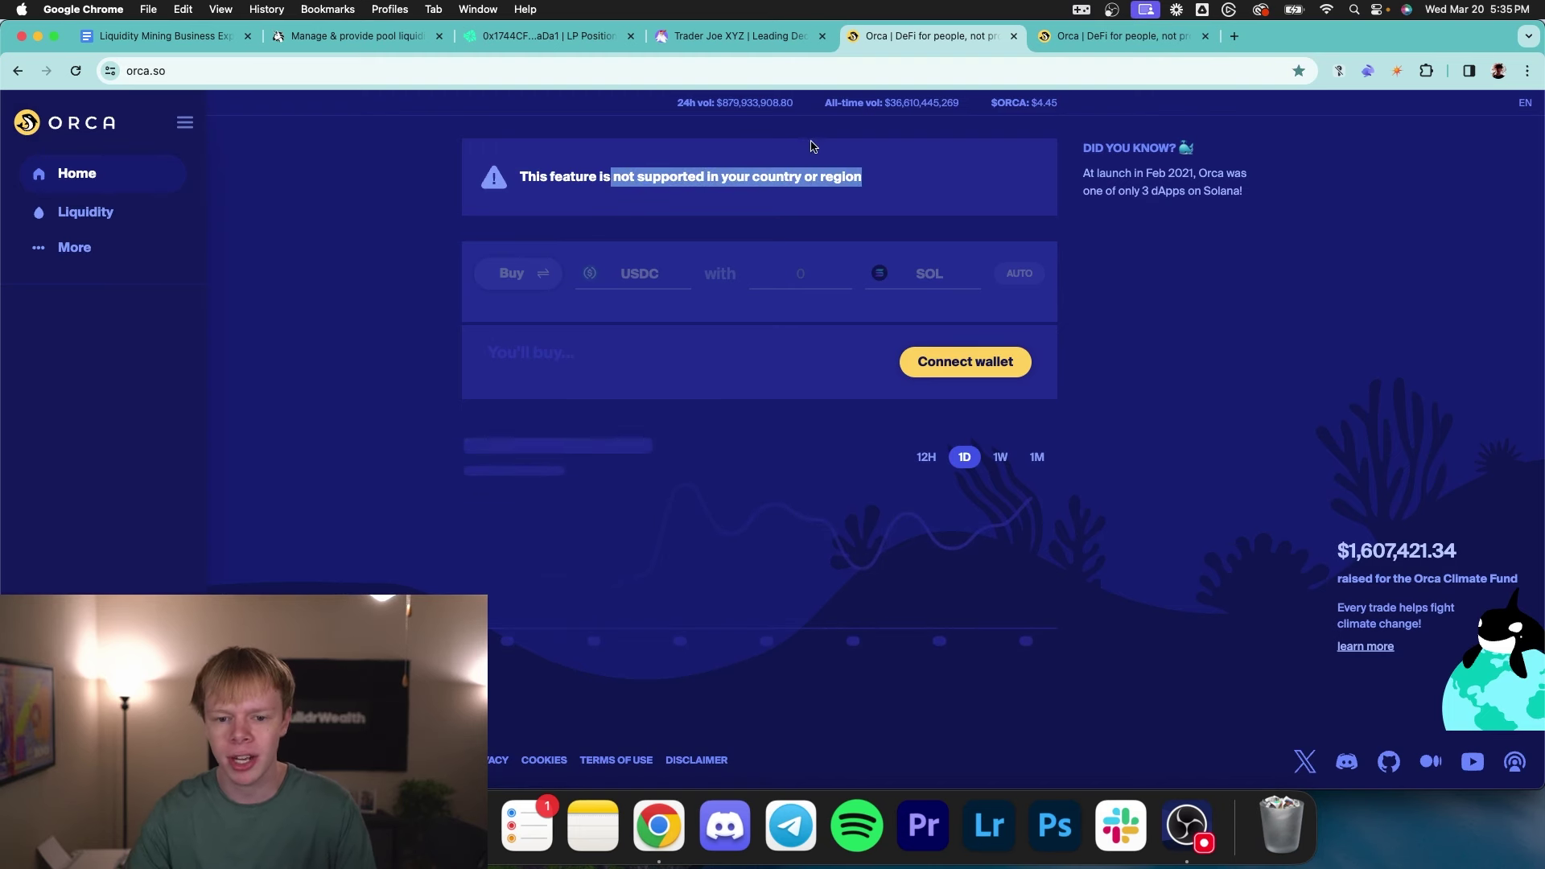
- Filter Orca pools by 'btc' to Wrapped BTC (Wormhole) and check WBTC / SOL's 24h volume
click(1089, 45)
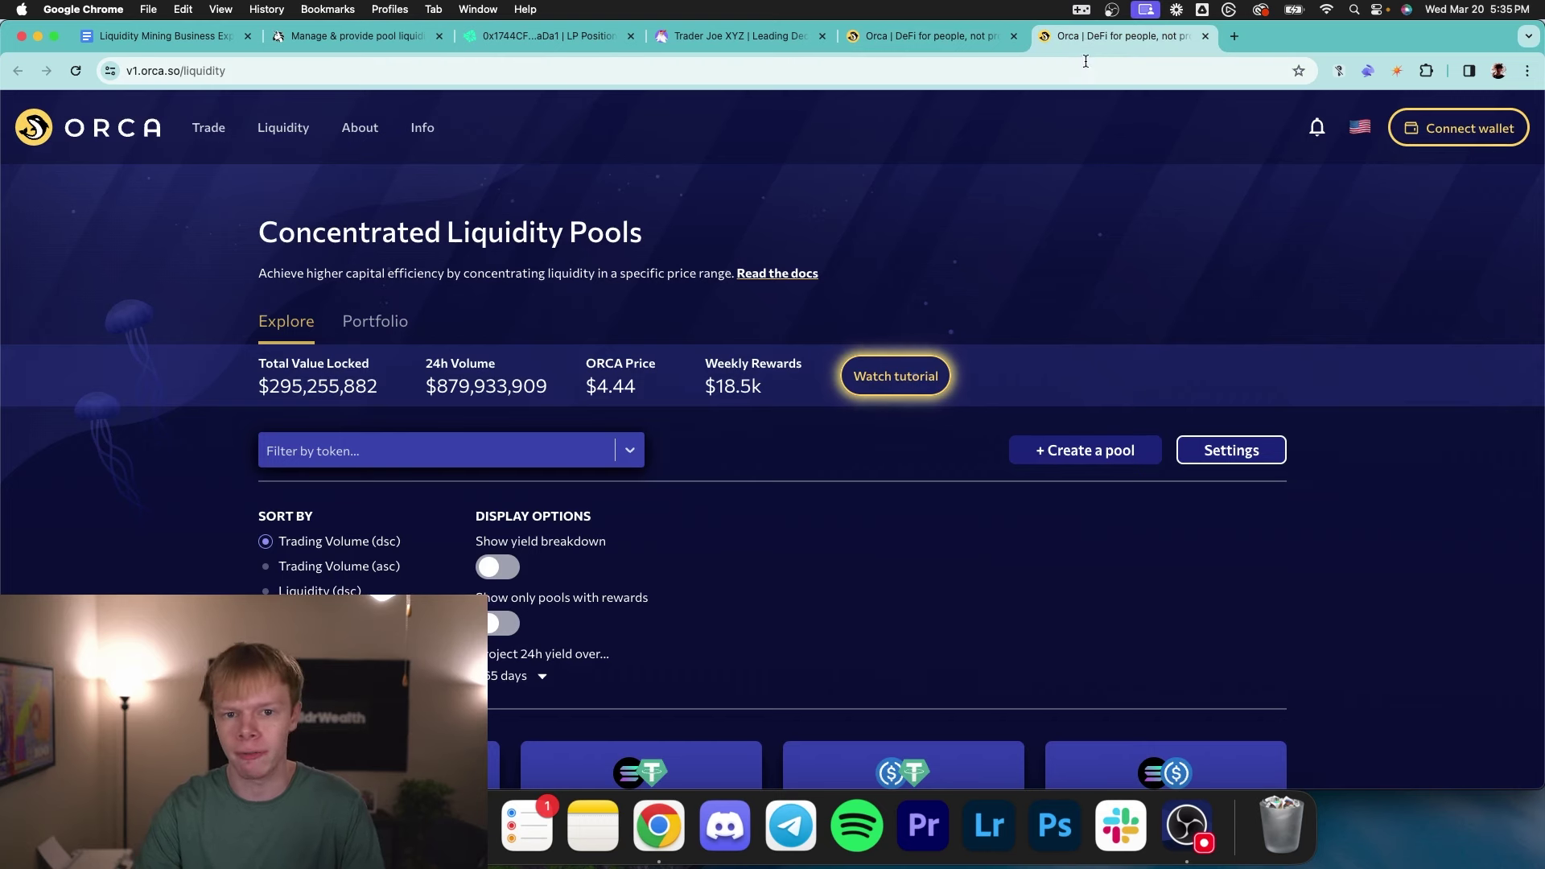
scroll(745, 438, down, 3)
click(430, 255)
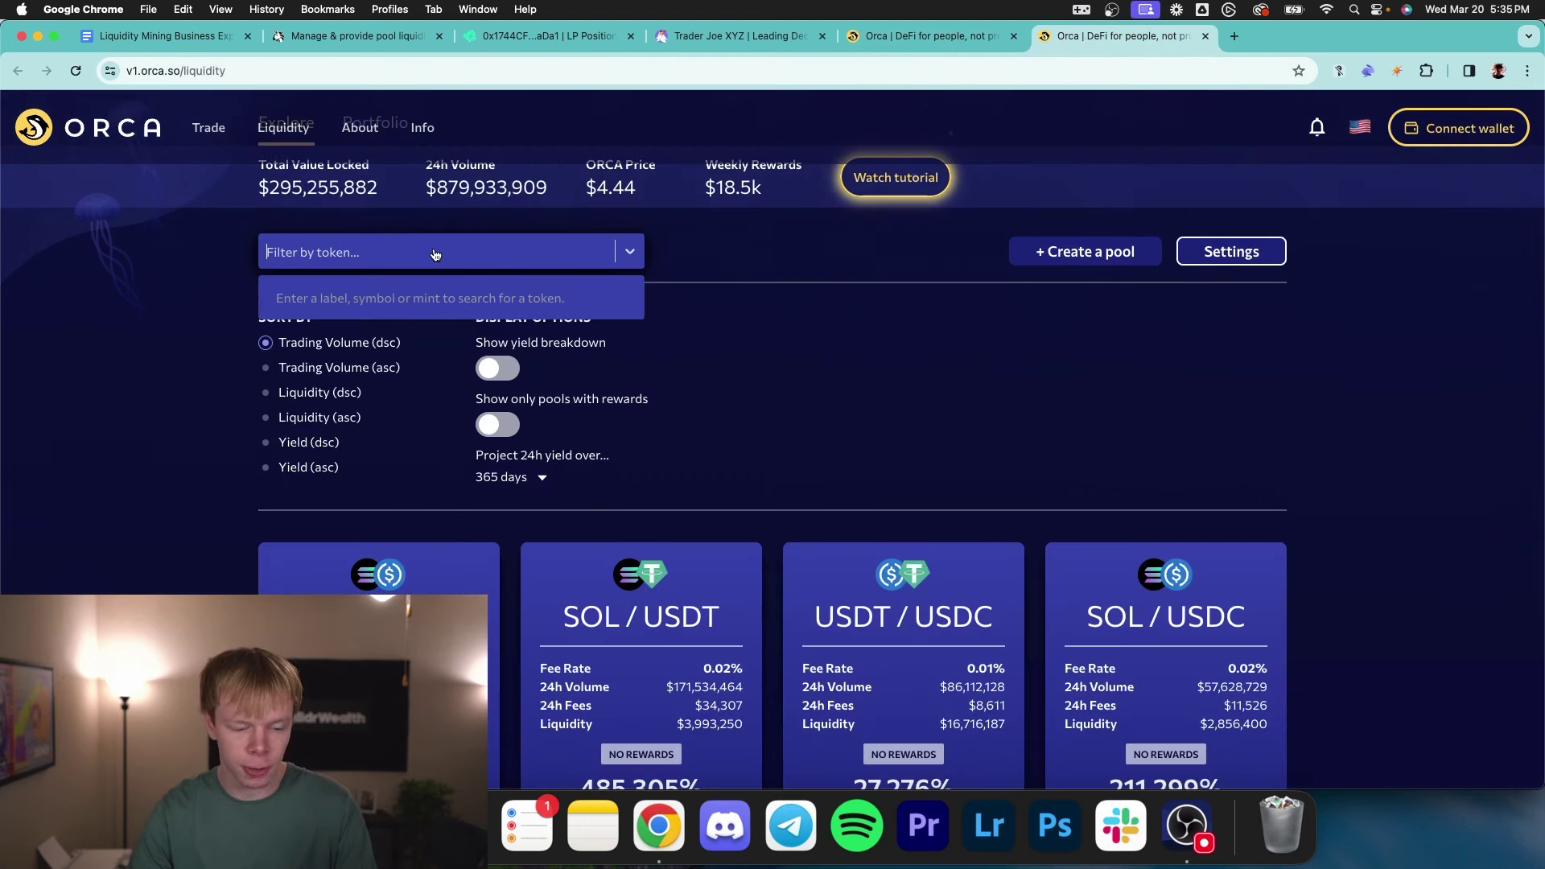
text(btc)
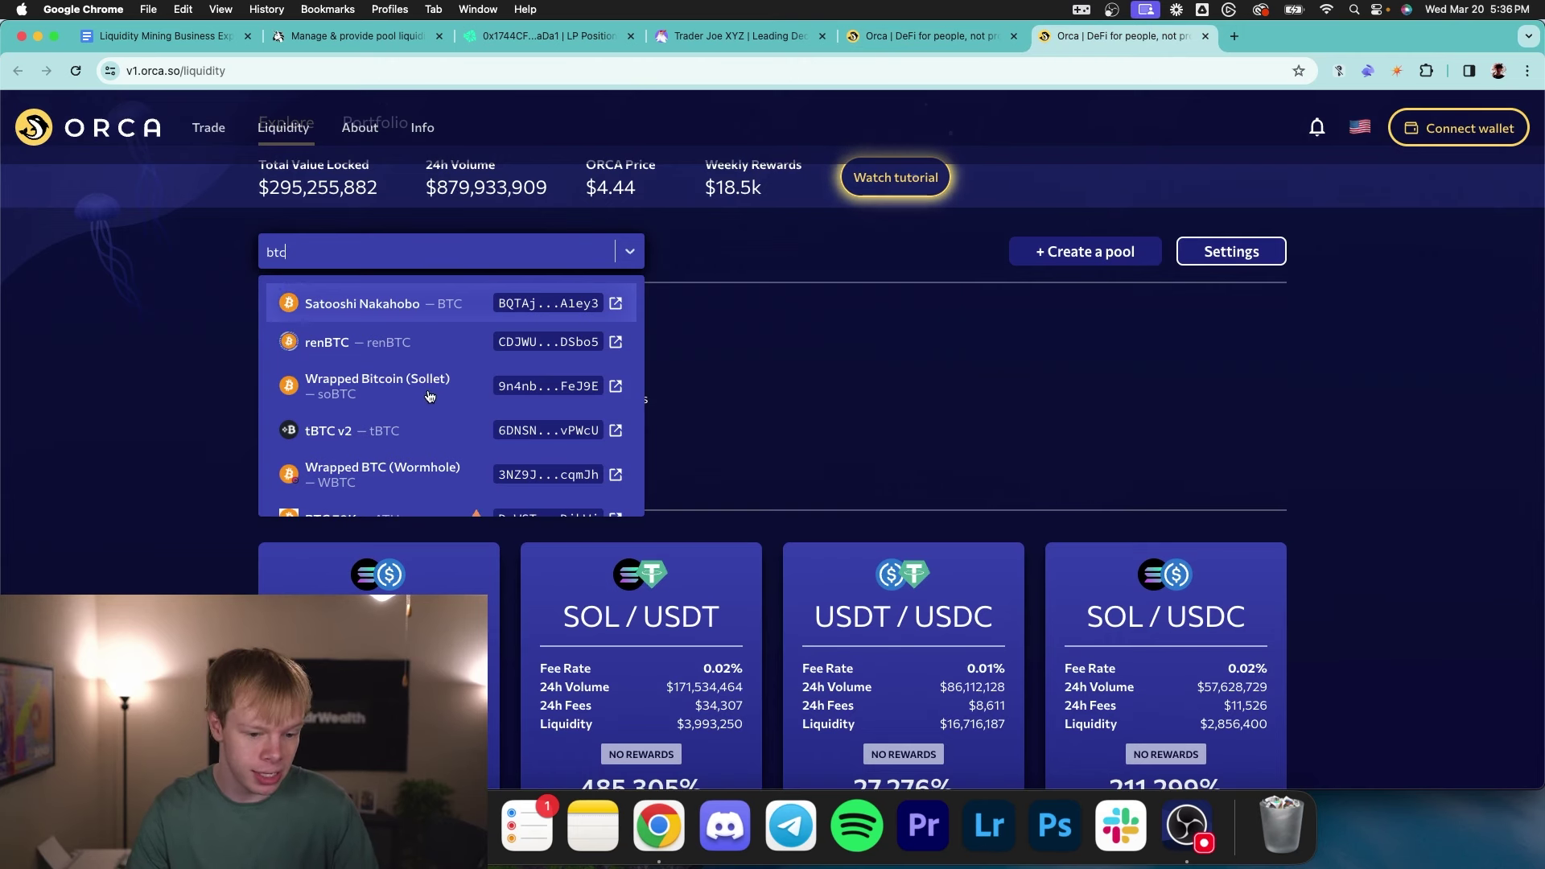
scroll(430, 395, down, 2)
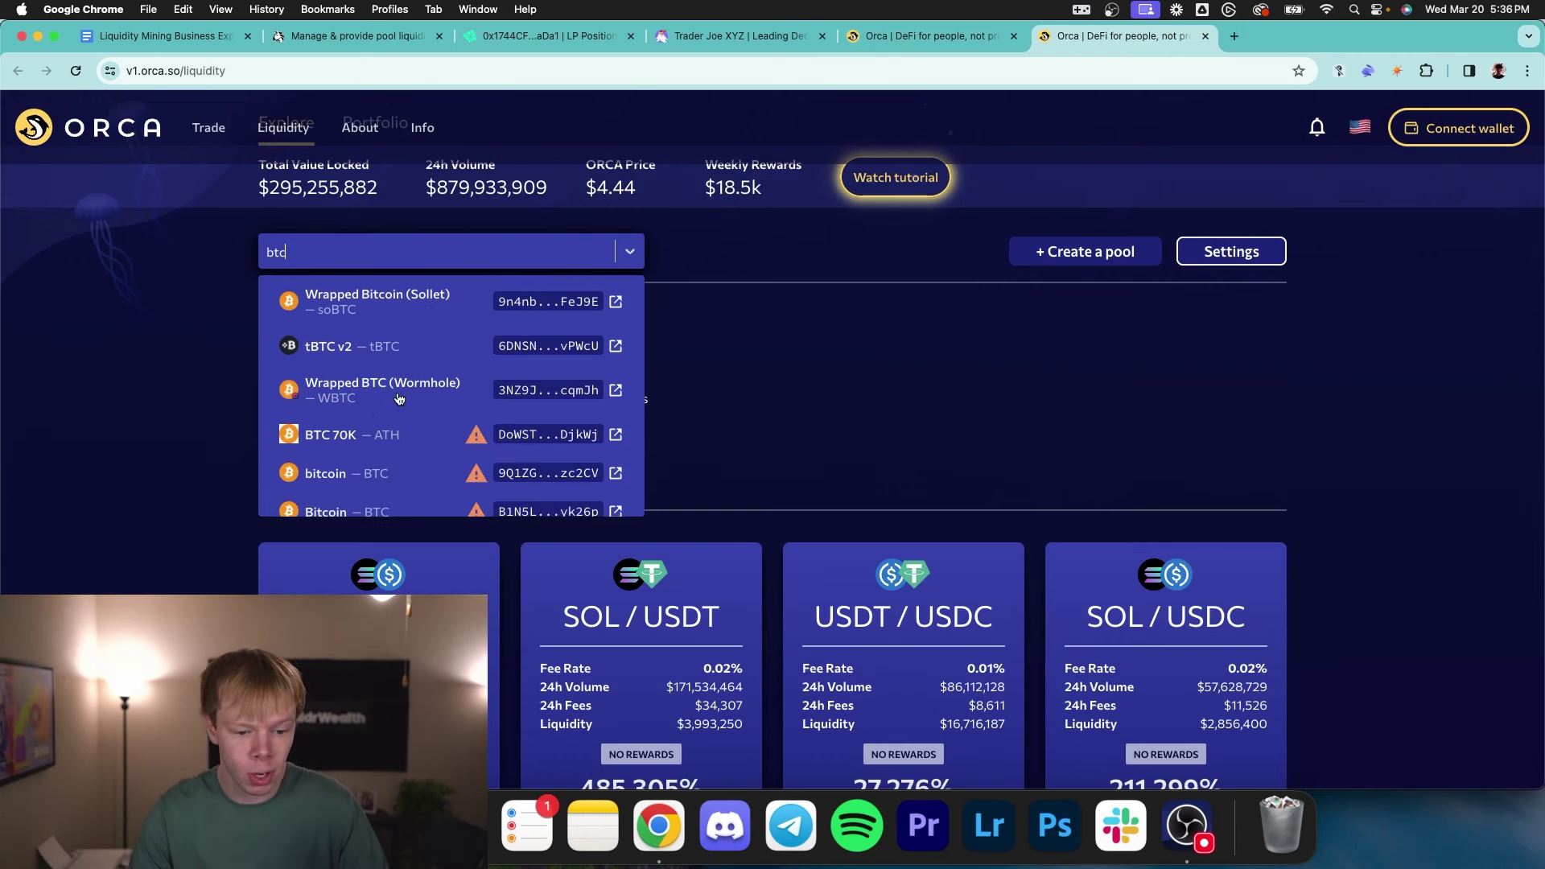
click(397, 401)
scroll(810, 385, down, 3)
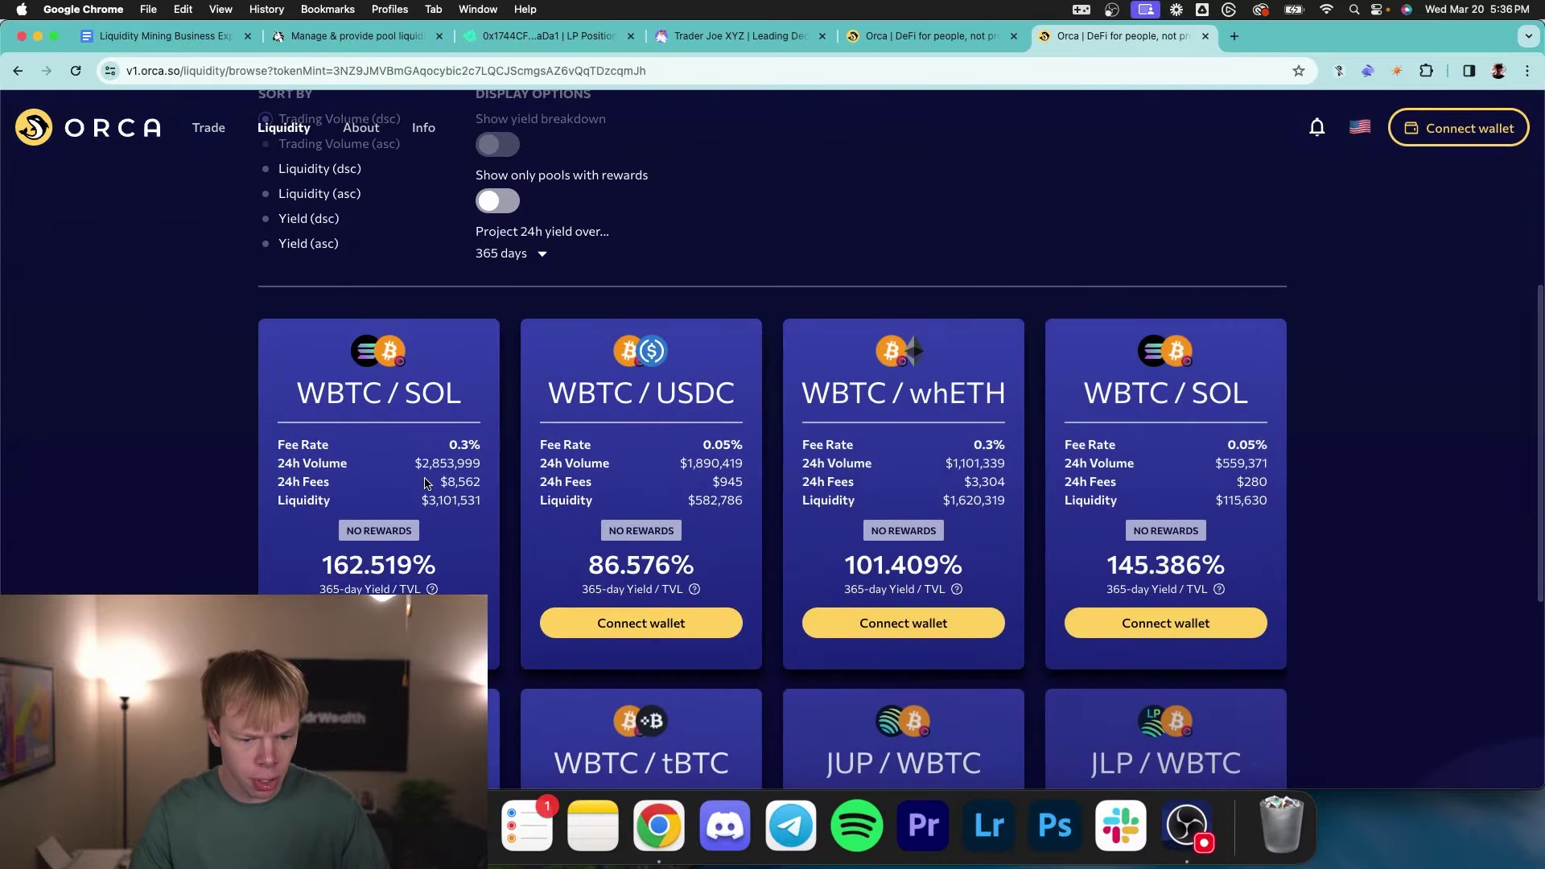
drag(413, 464, 486, 467)
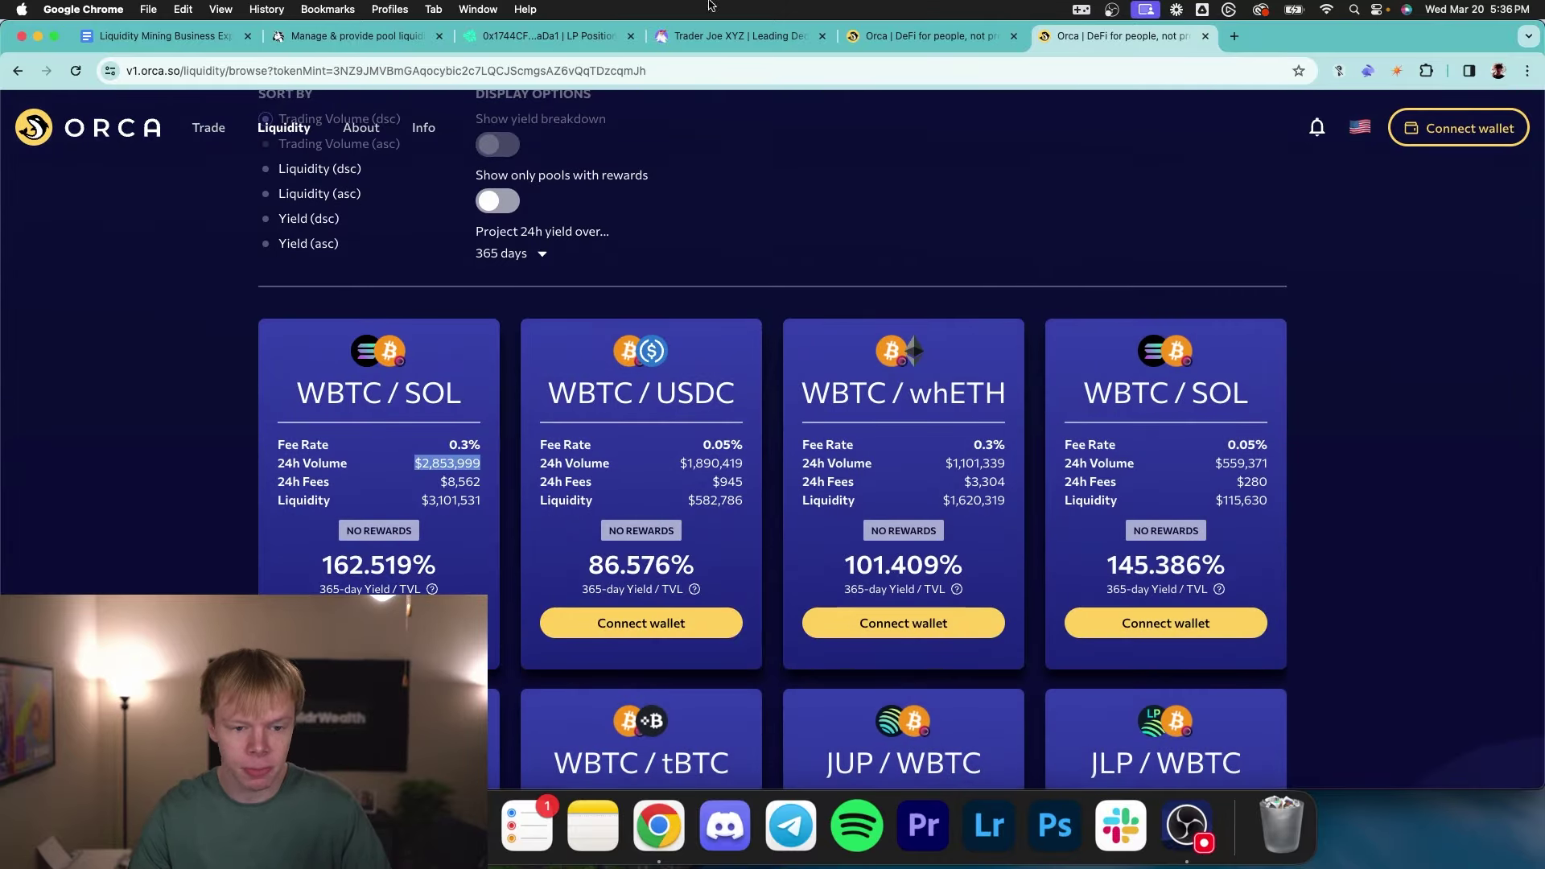
- Review the plan's Assets list from BTC to ARB, including LINK
click(211, 47)
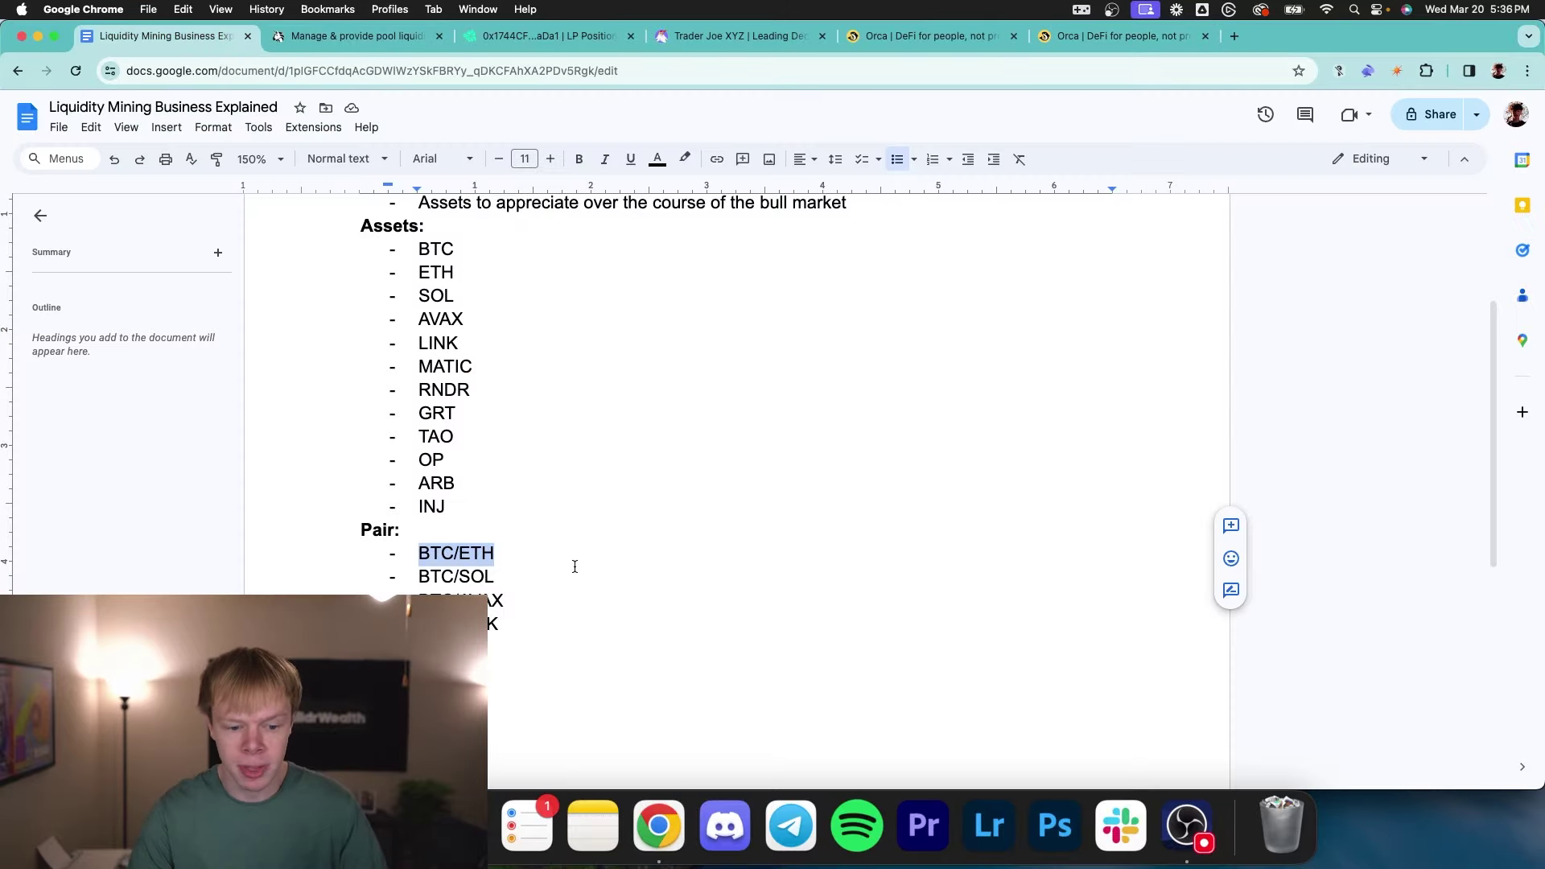
drag(416, 242, 491, 495)
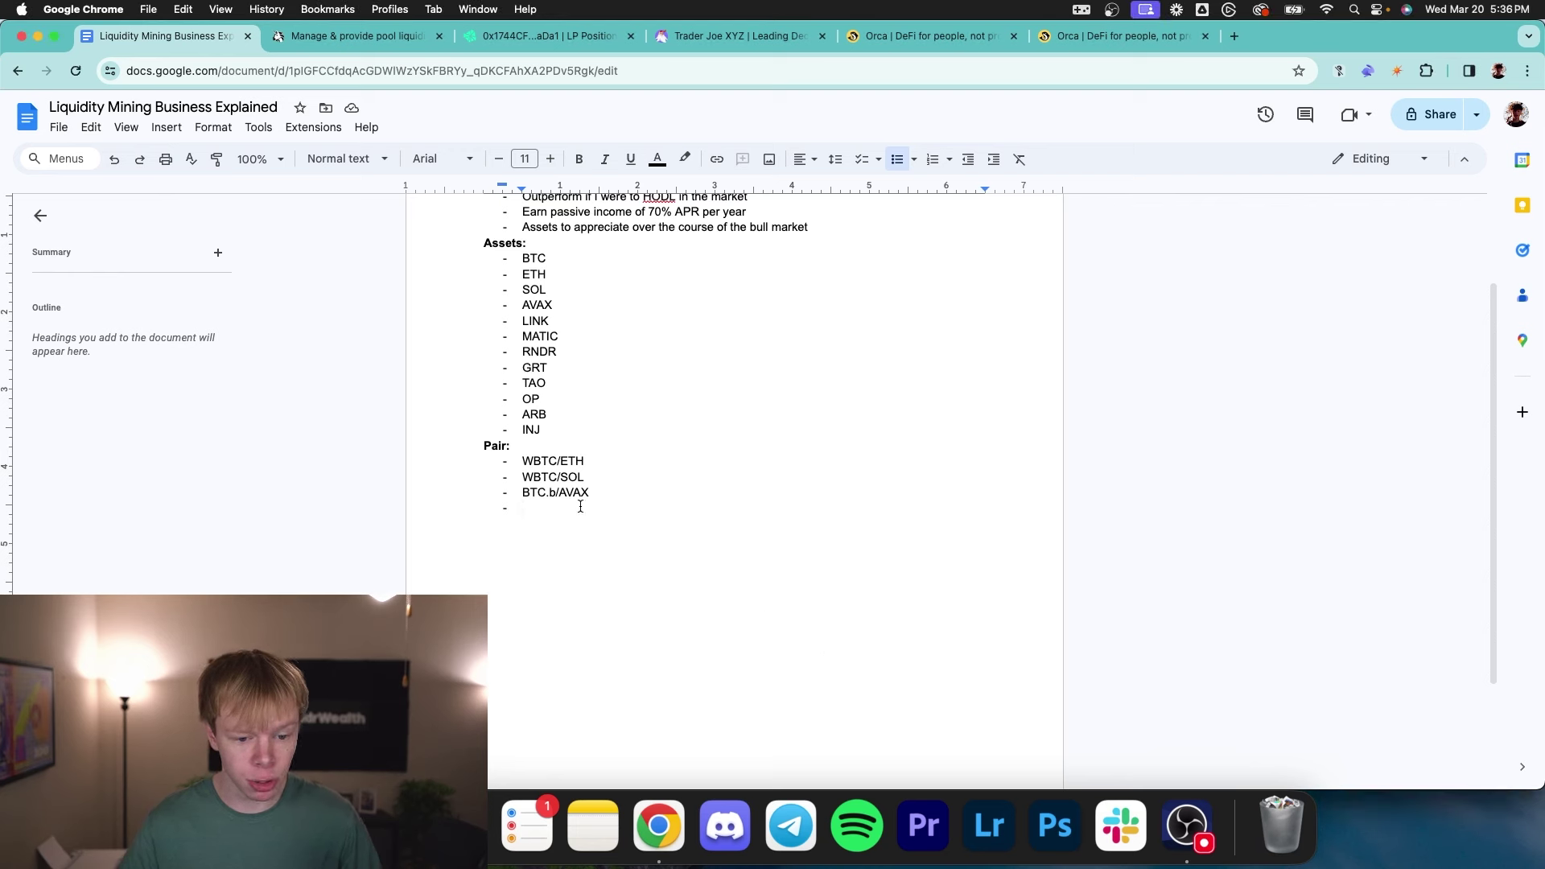
double_click(535, 321)
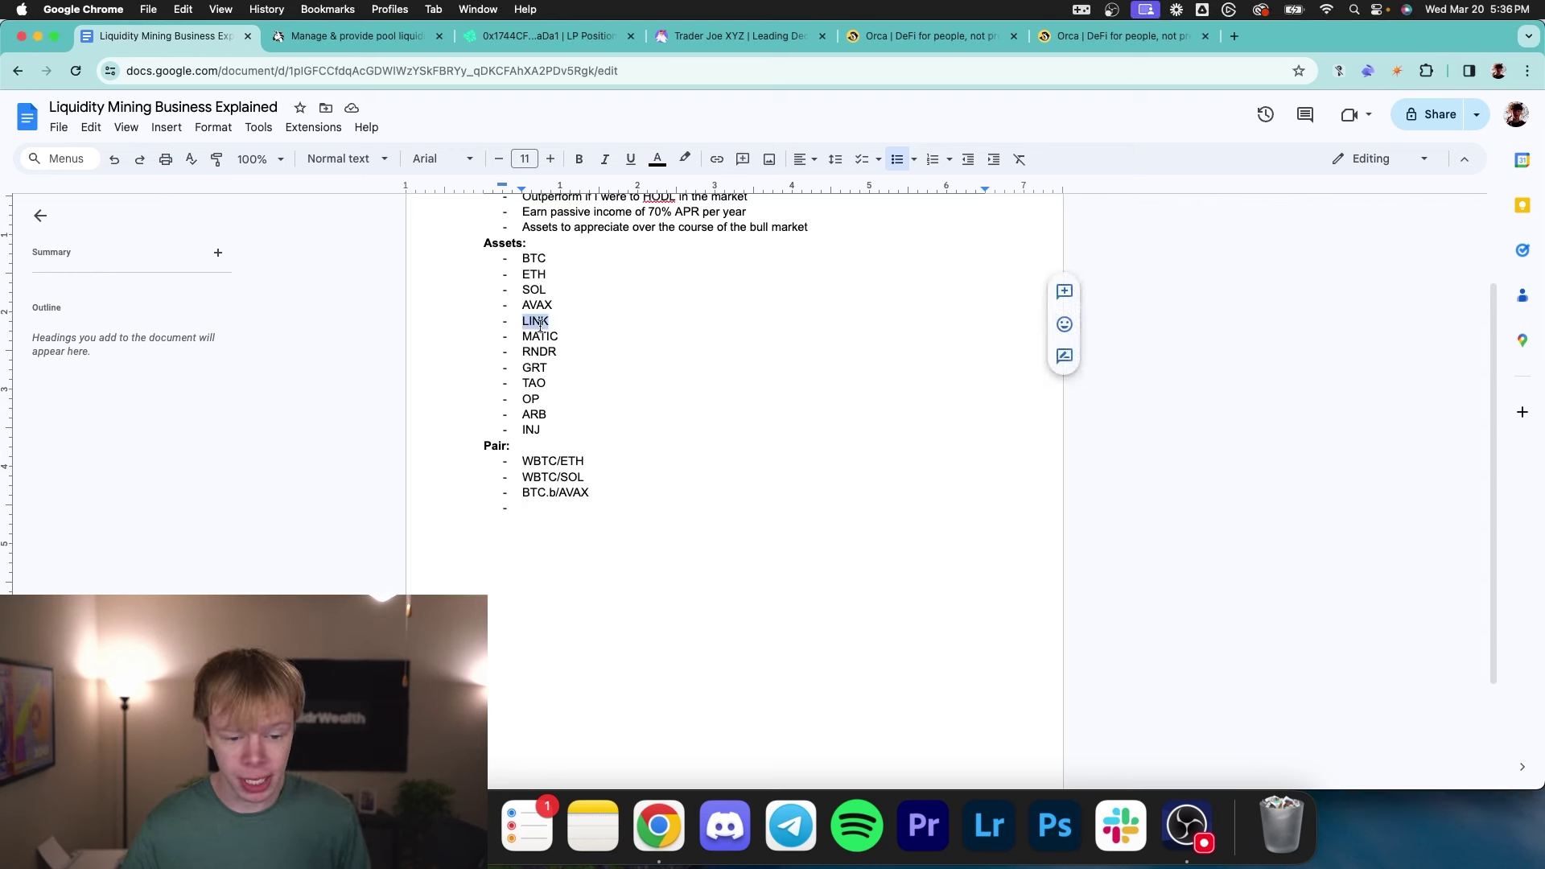
- Paste WBTC/MATIC and ETH/SOL into the last Pair bullet and check the ETH/SOL line
double_click(555, 508)
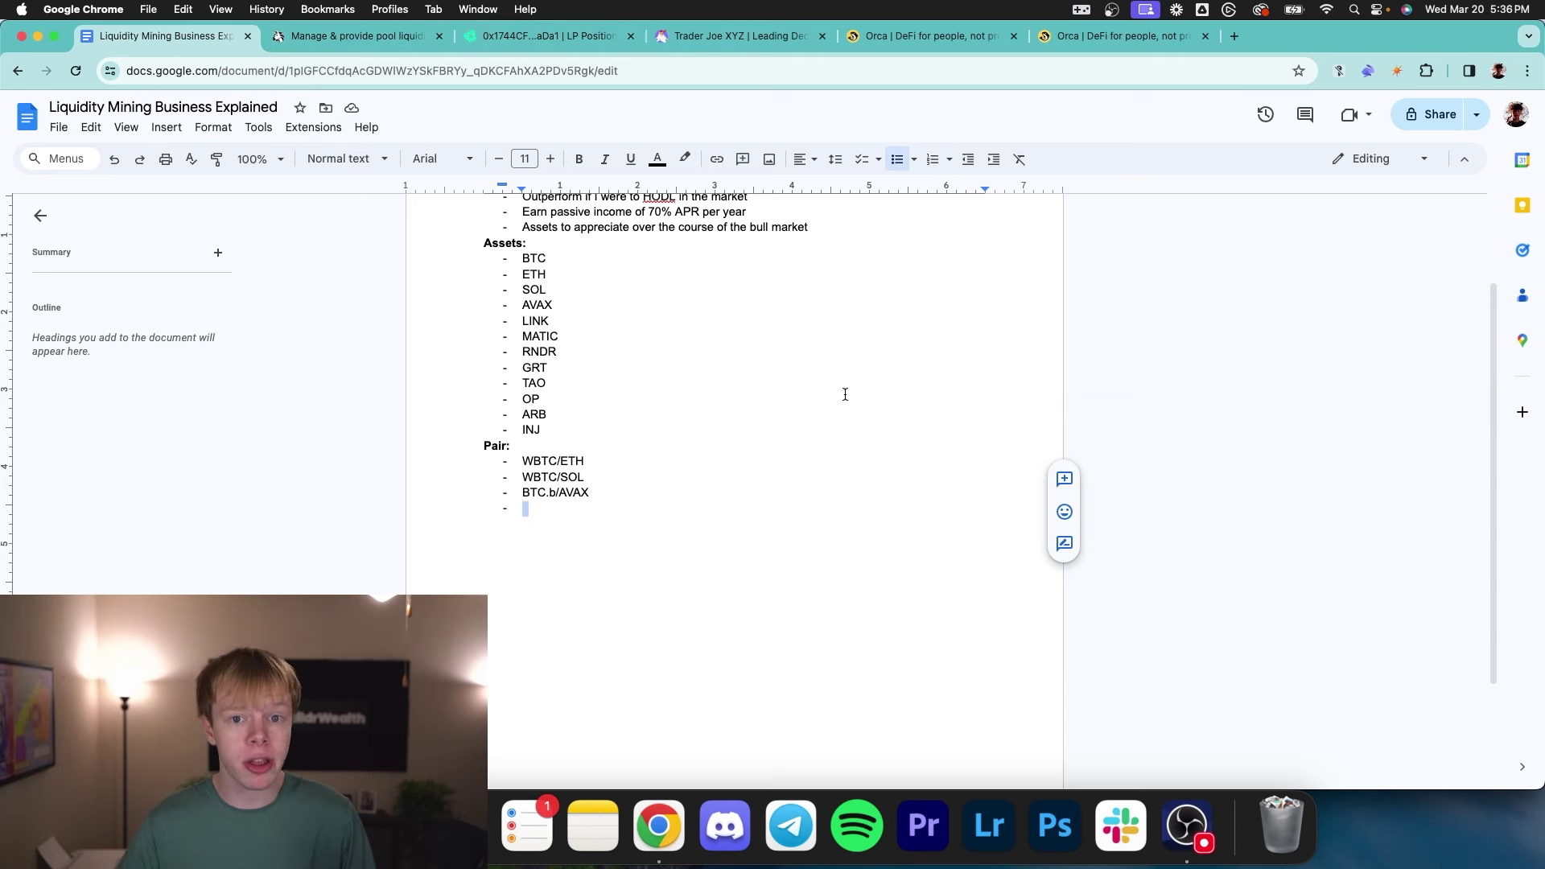
text(WBTC/MATIC ETH/SOL)
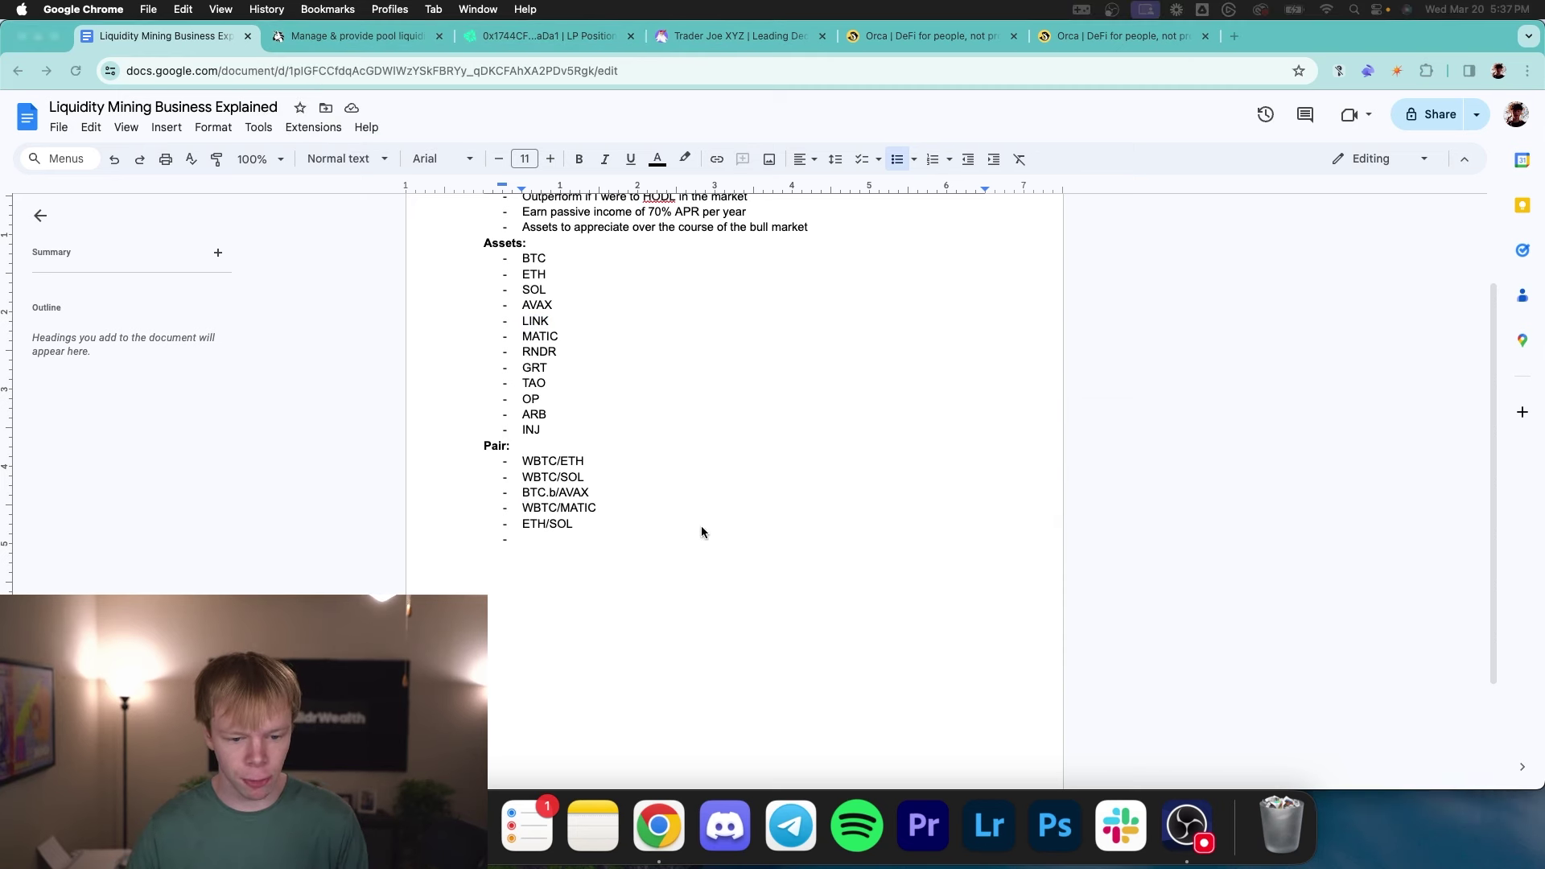
drag(700, 524, 504, 524)
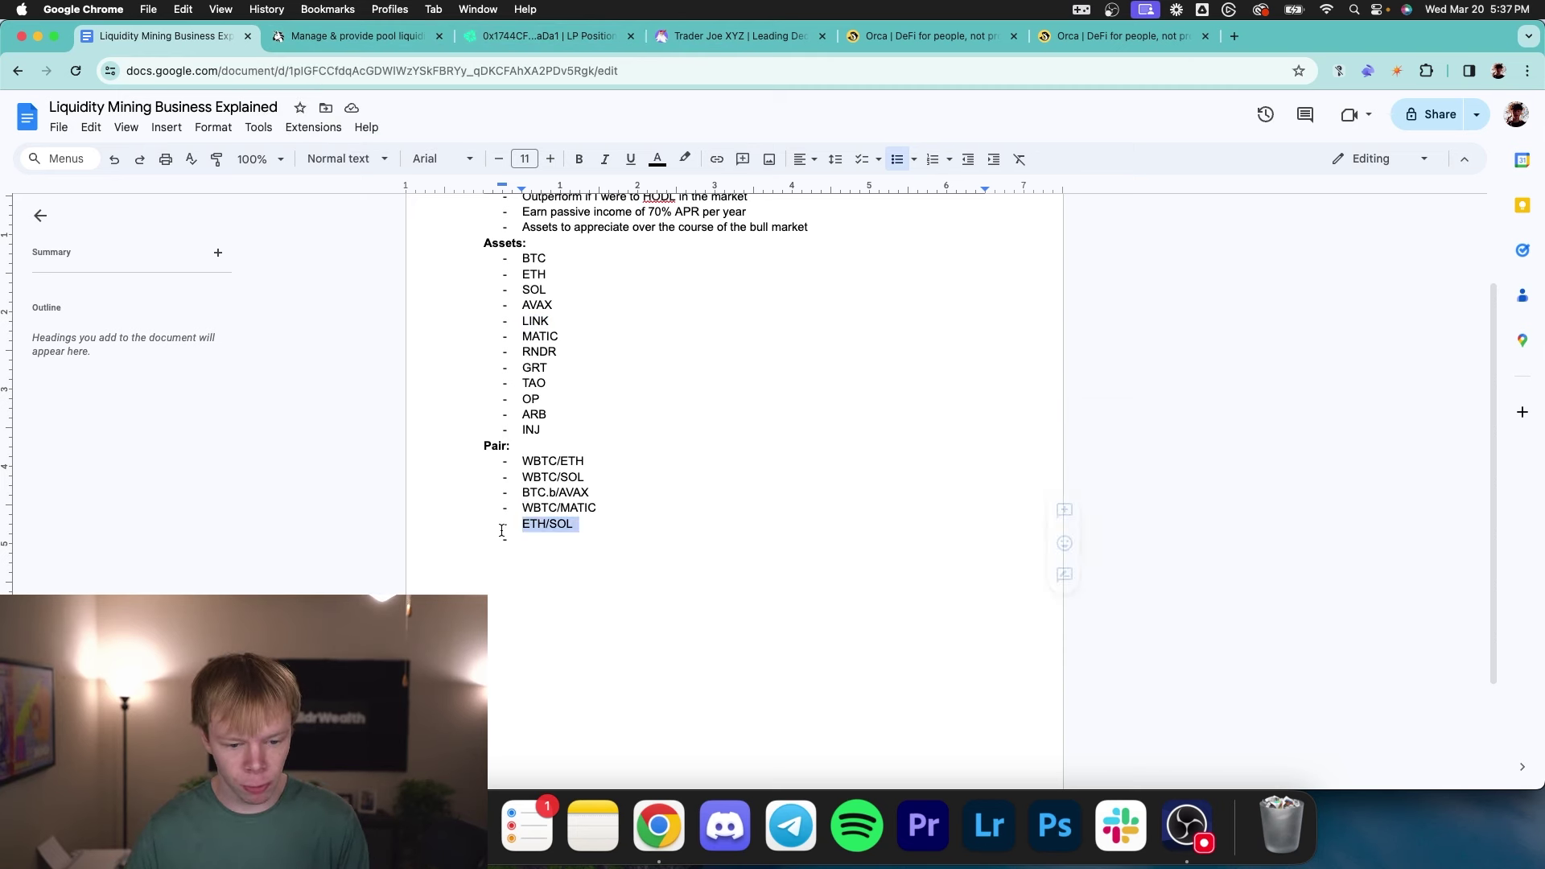
click(893, 35)
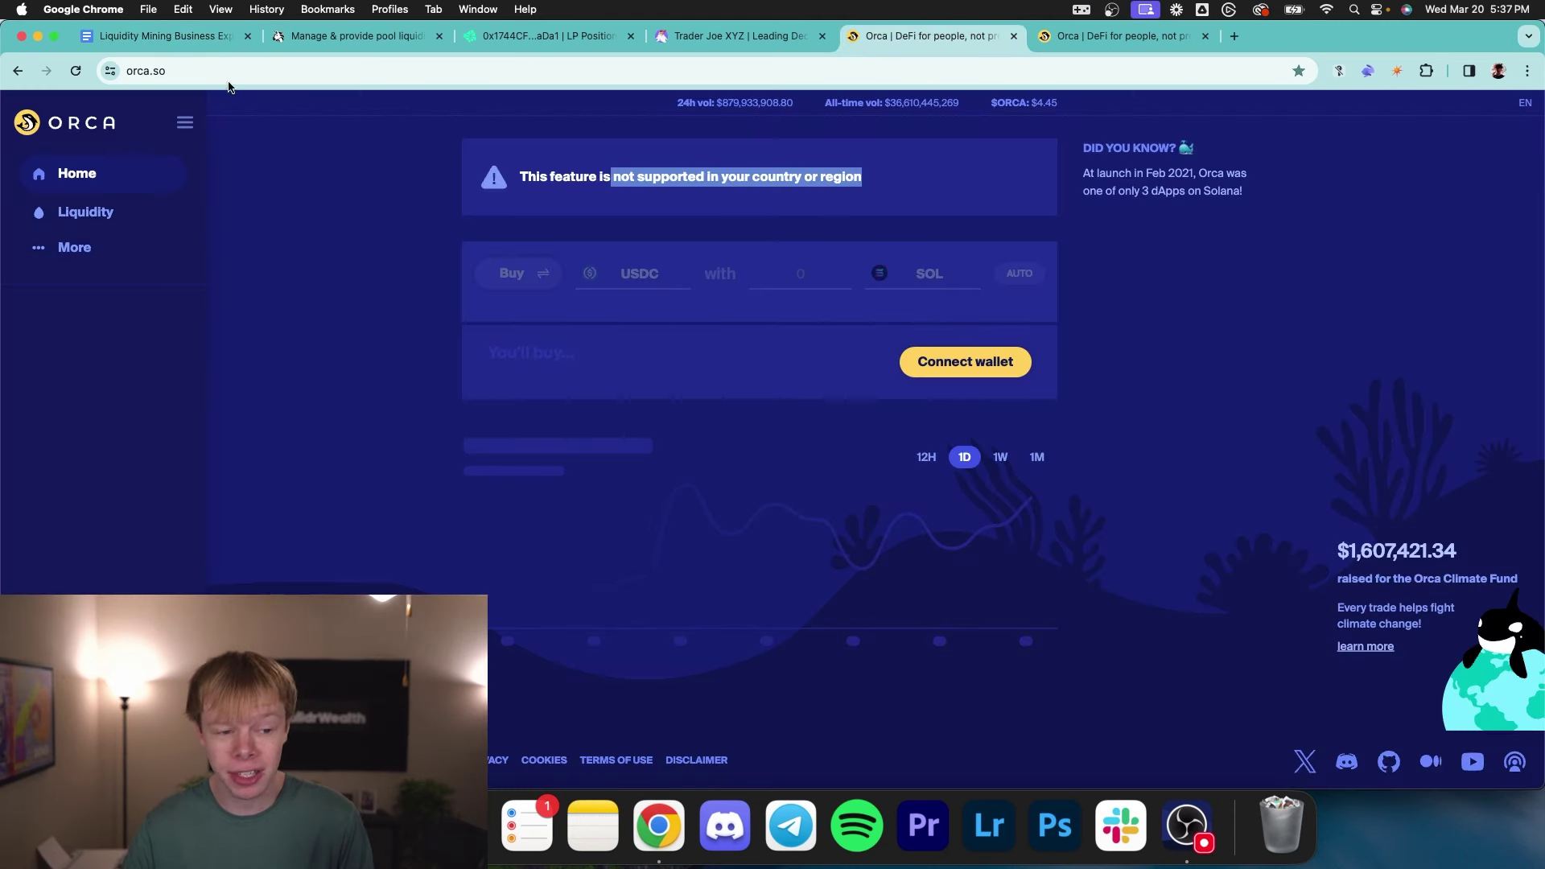
click(161, 37)
click(604, 558)
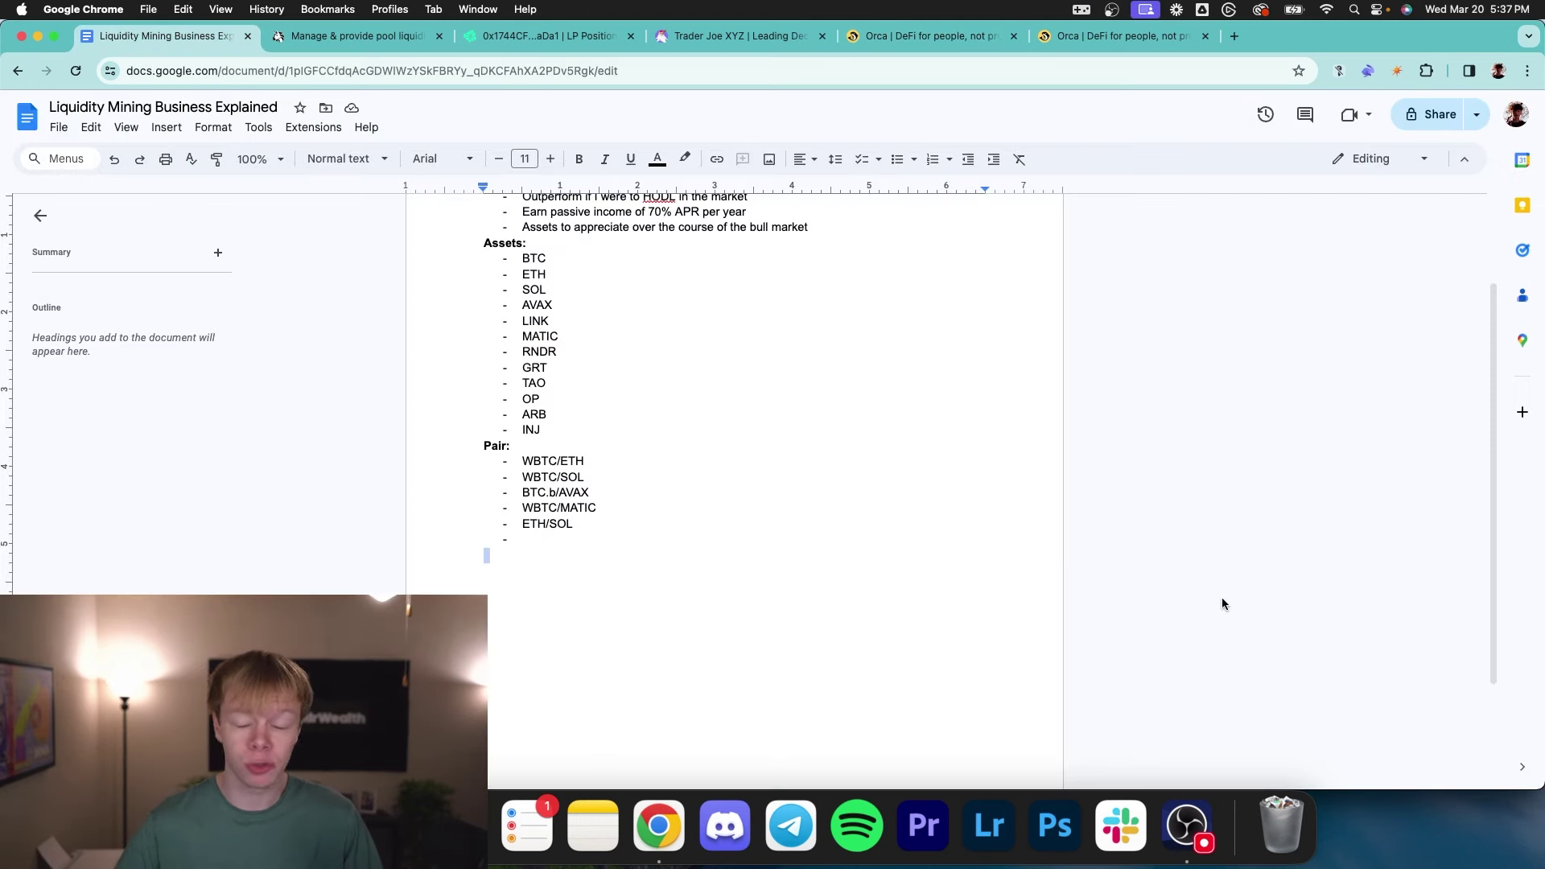
- Review the Assets list (BTC through INJ) and pick out the WBTC/ETH pair to model
scroll(807, 379, up, 5)
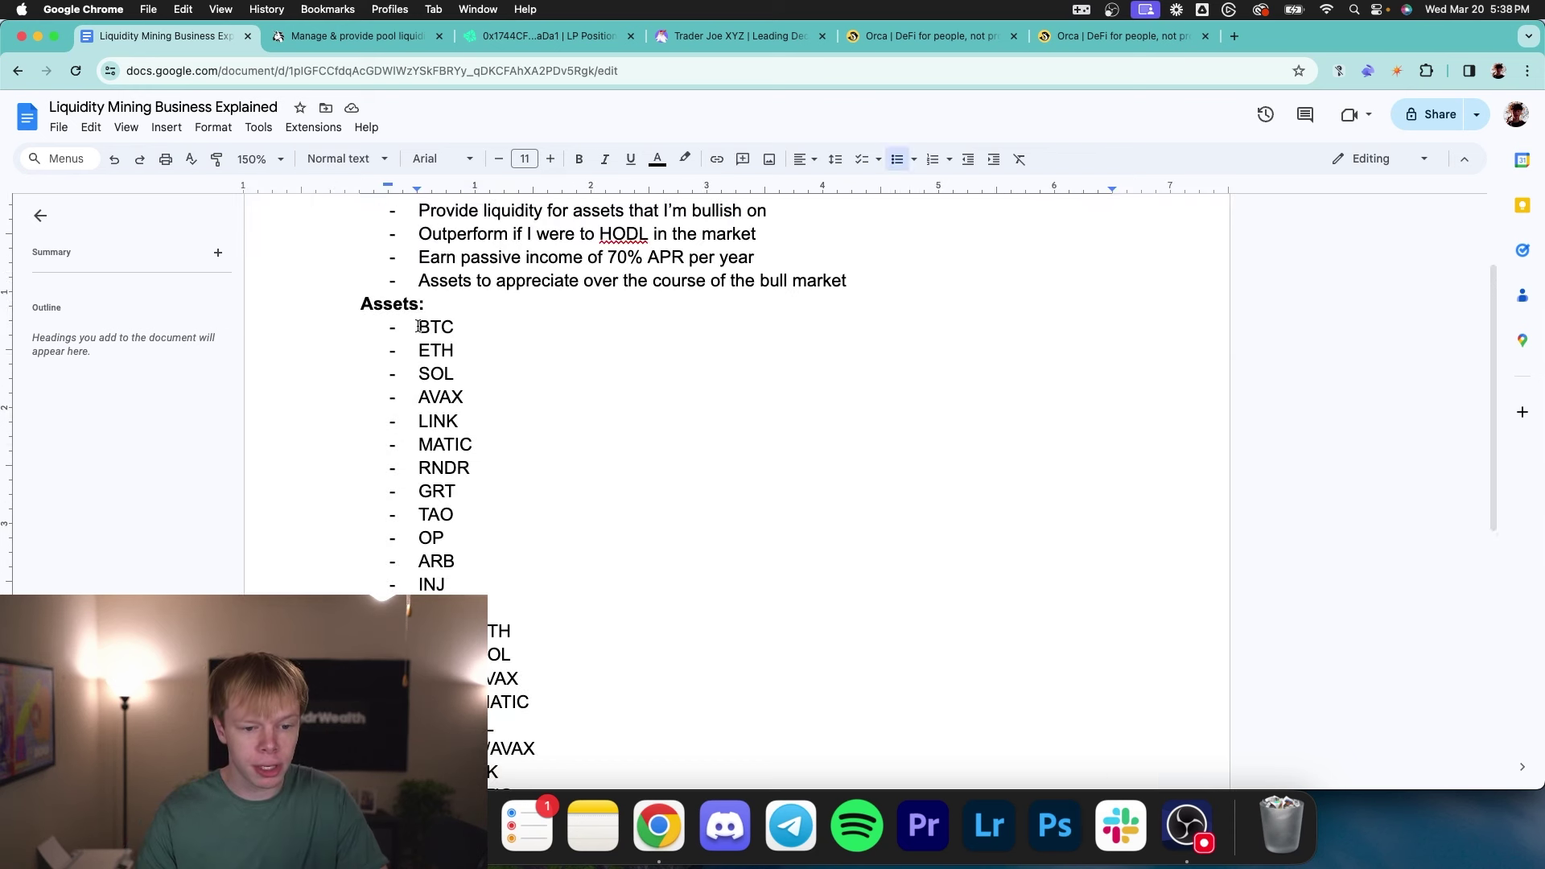
drag(416, 322, 457, 581)
scroll(578, 564, down, 5)
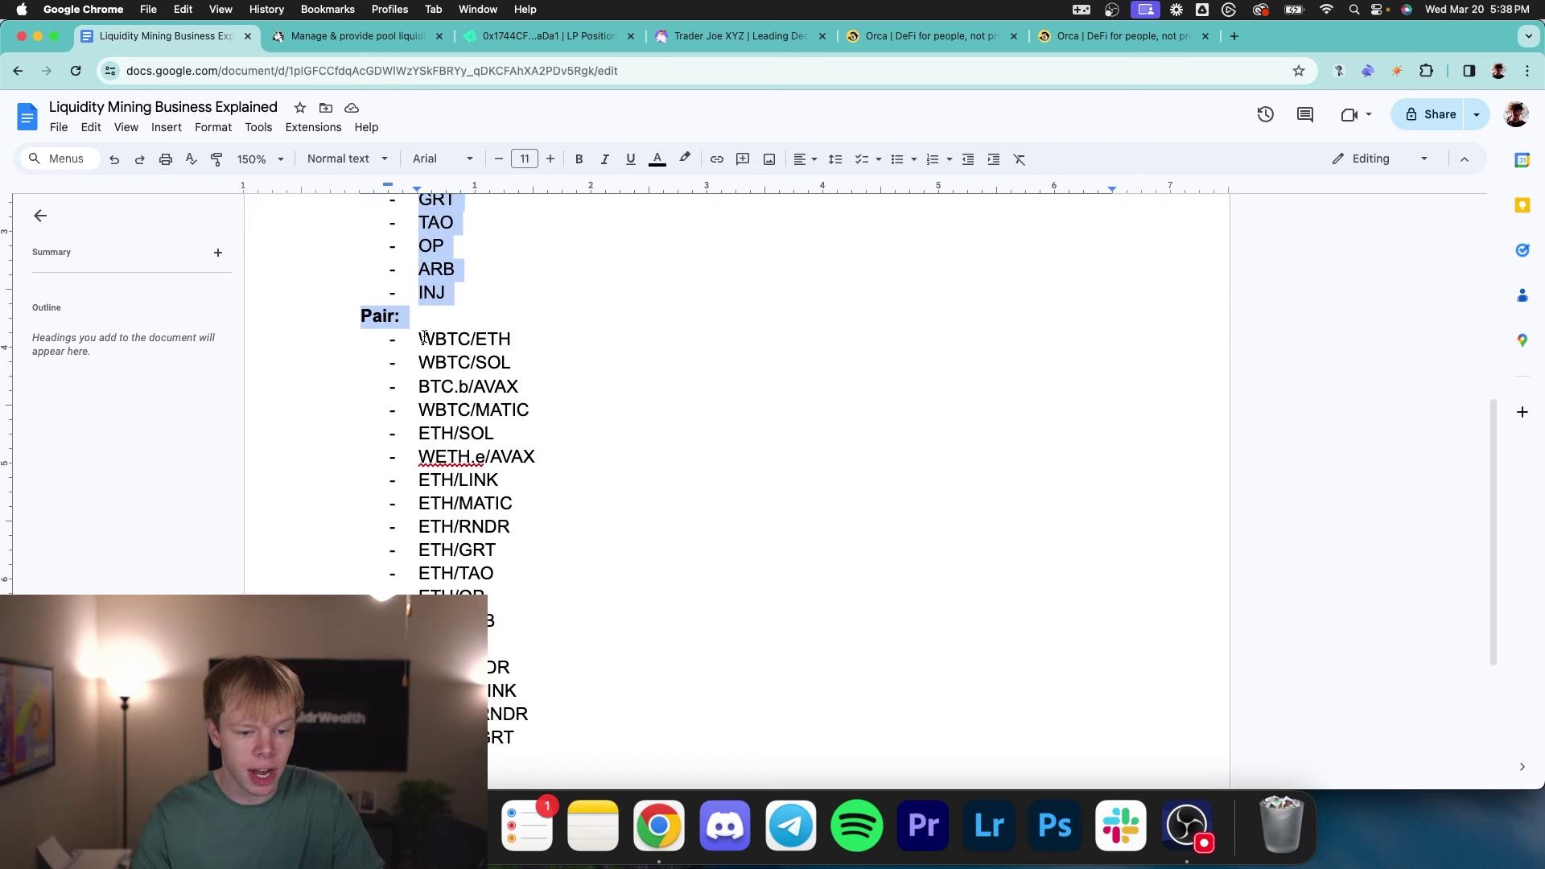
drag(418, 339, 357, 346)
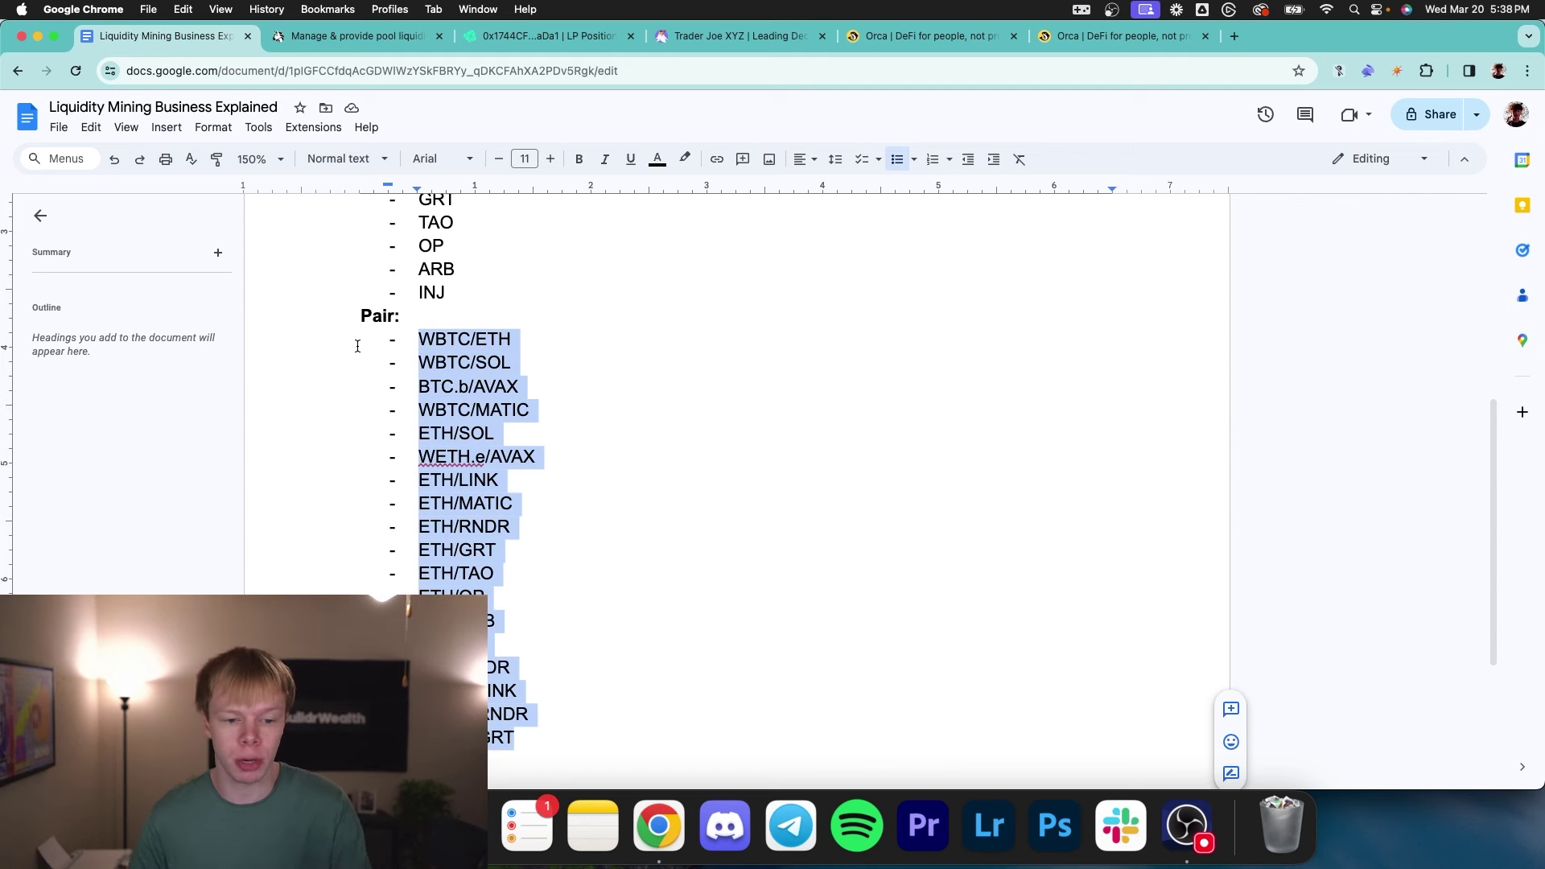
click(508, 342)
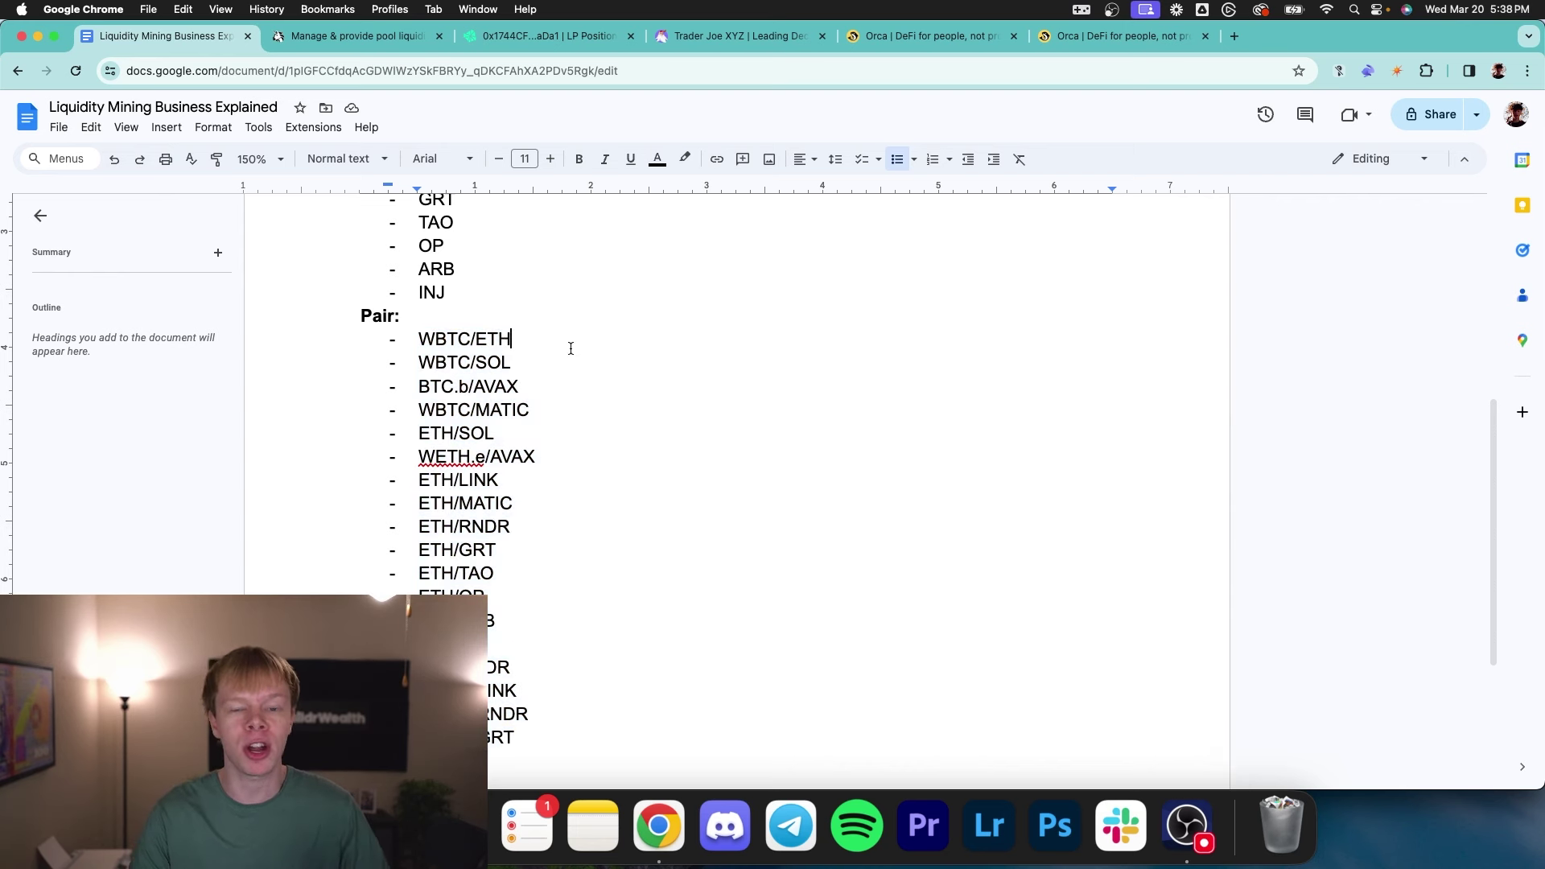
drag(515, 342, 393, 334)
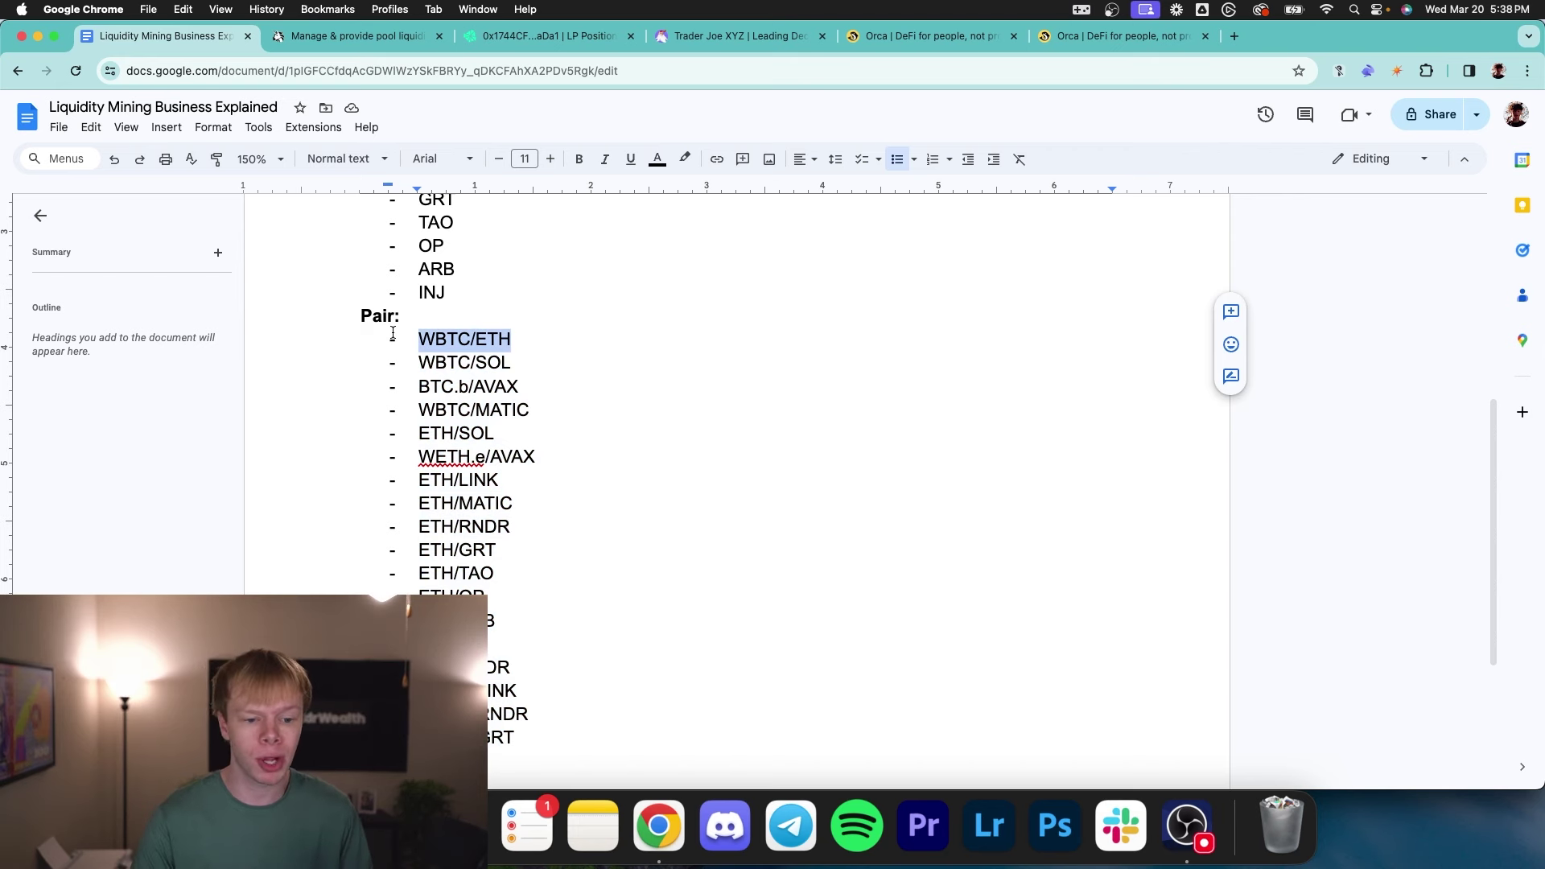
scroll(392, 334, up, 5)
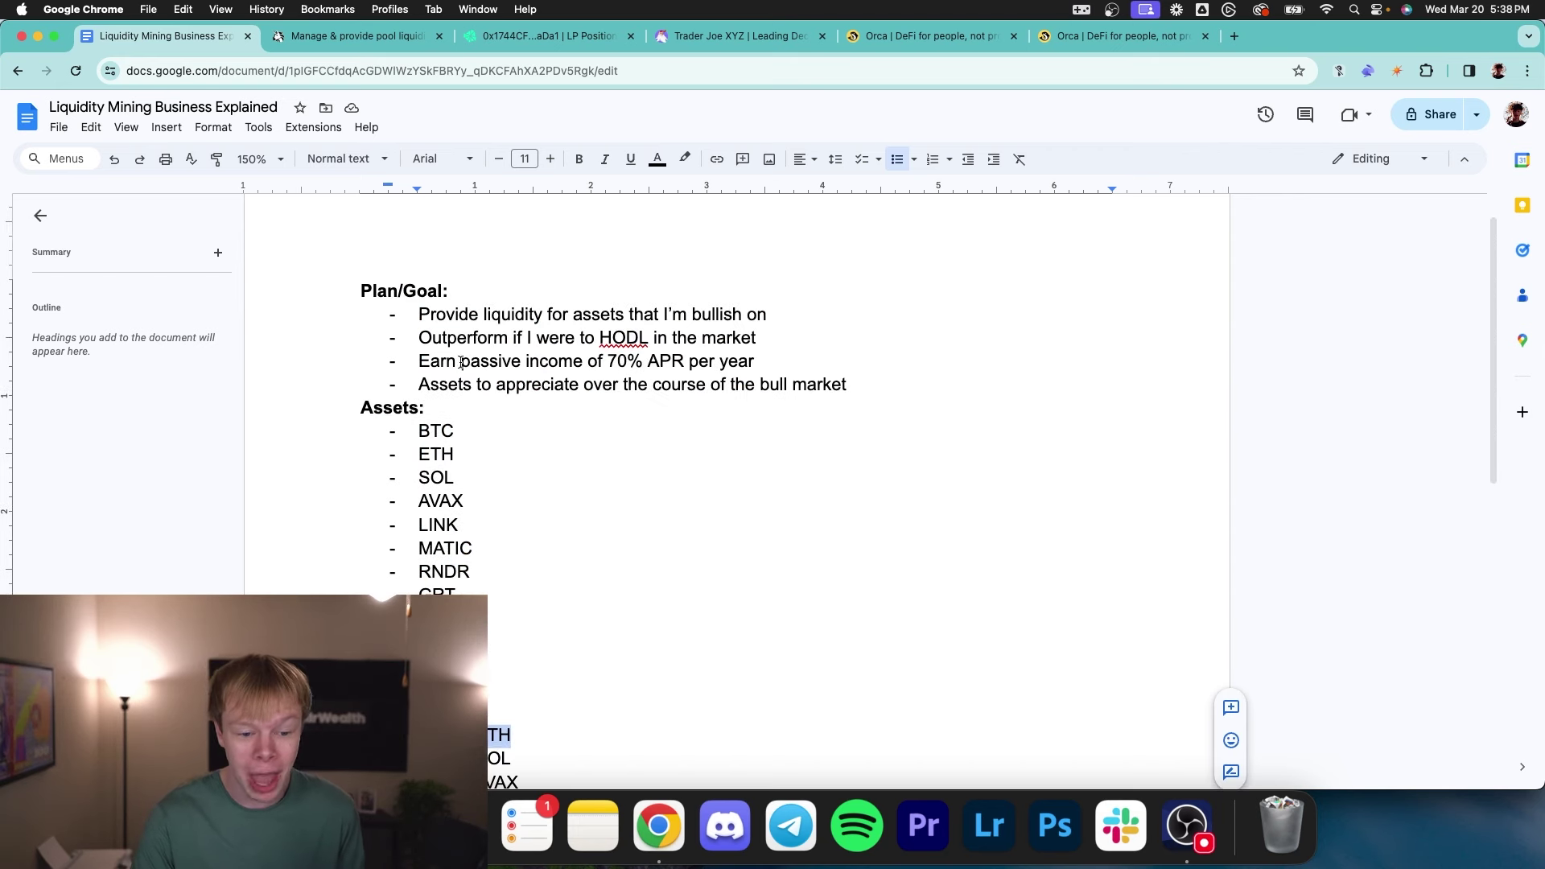
drag(461, 361, 584, 364)
scroll(583, 364, down, 6)
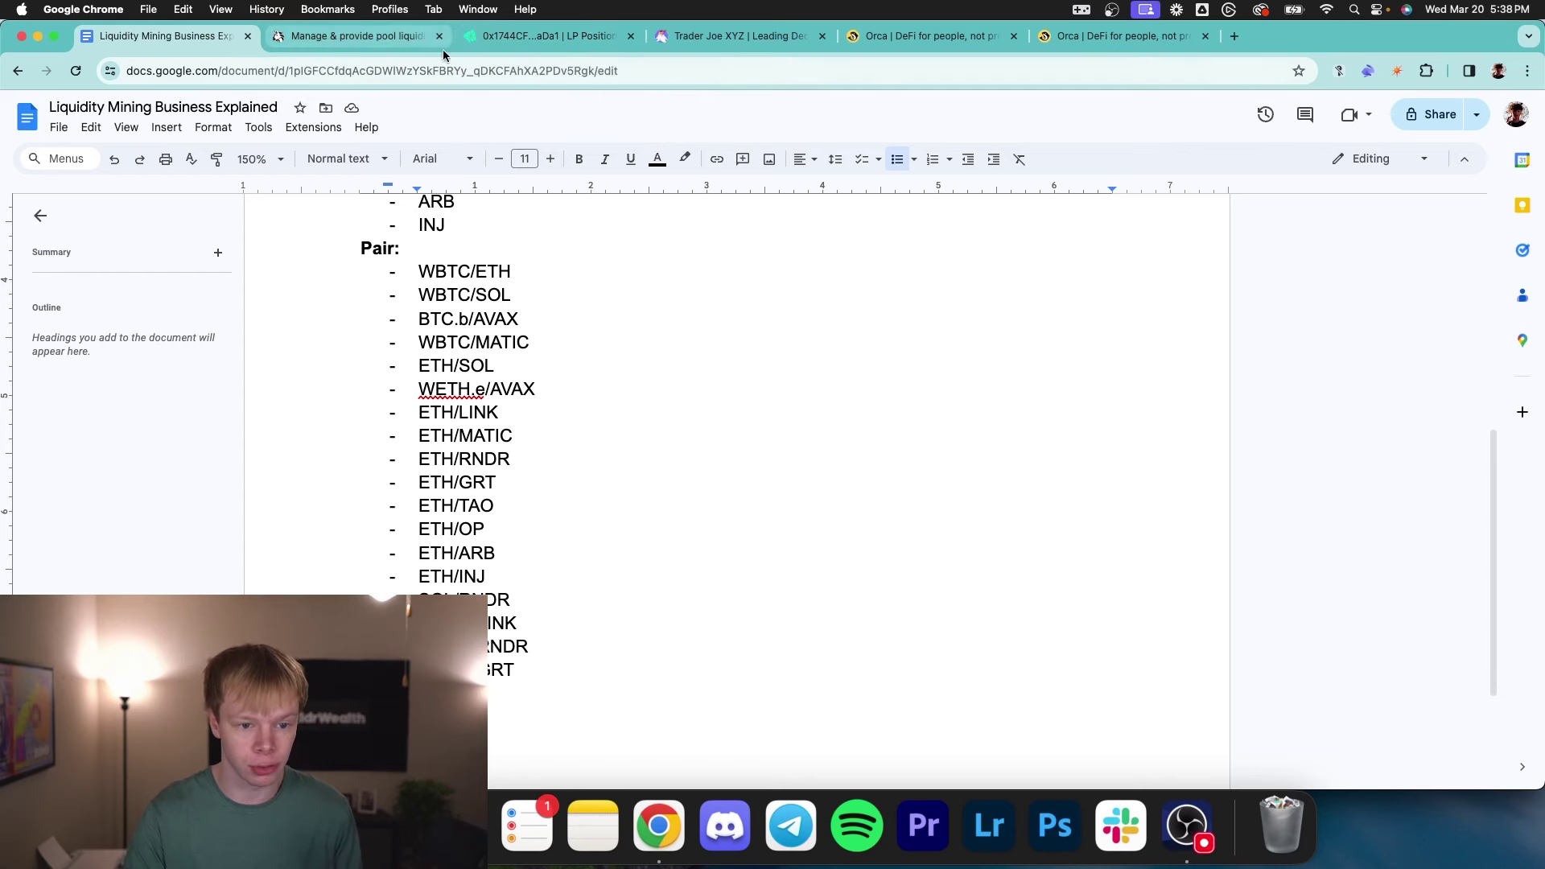
click(753, 37)
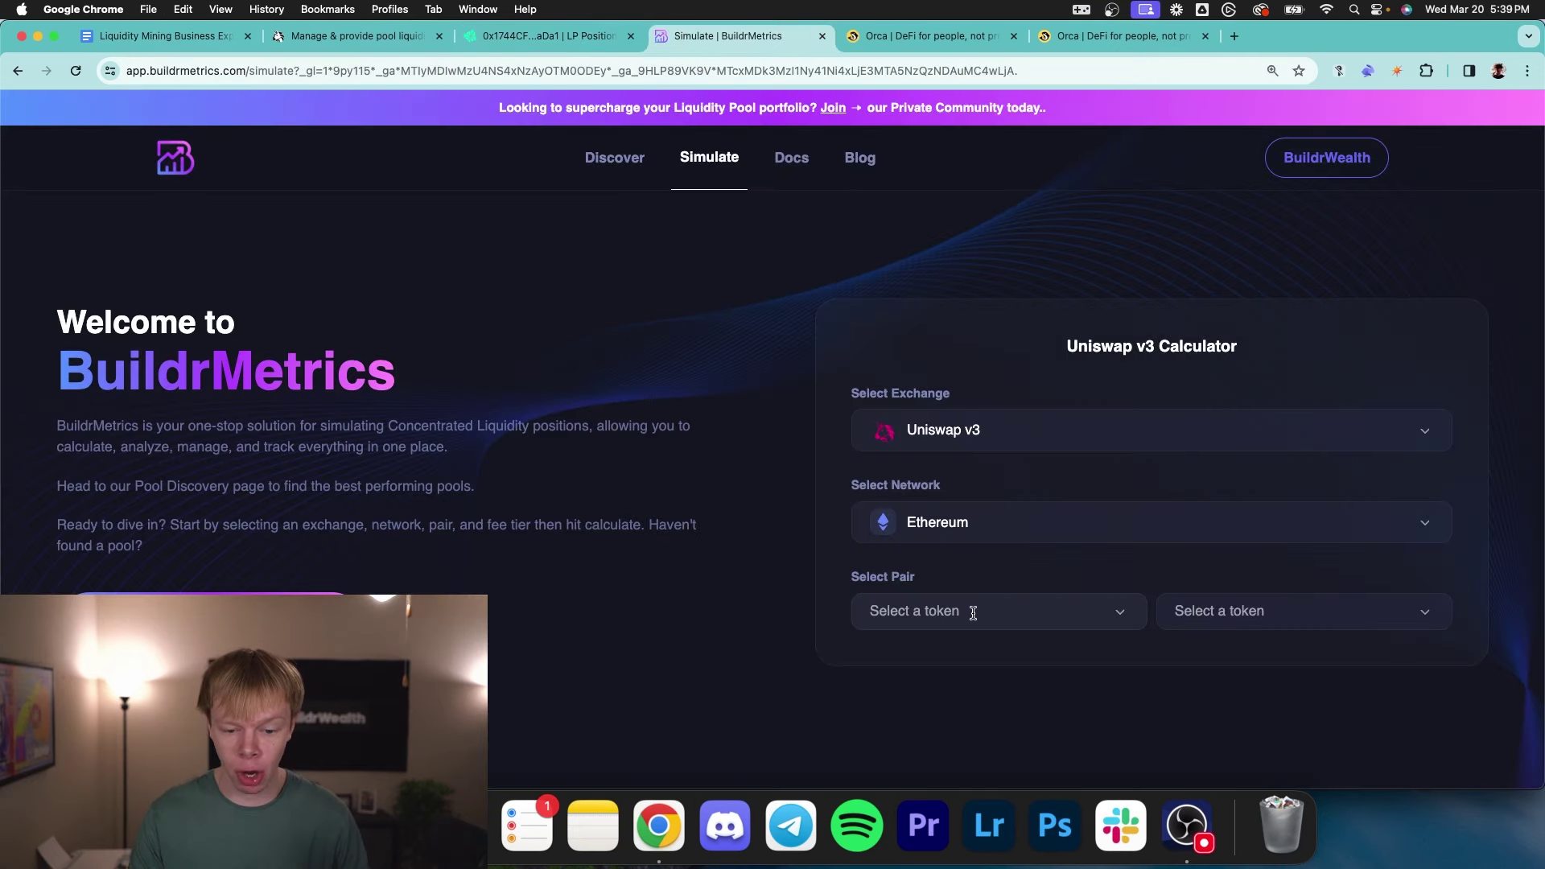
- Simulate a WBTC/WETH pool at the 0.30% fee tier
click(973, 610)
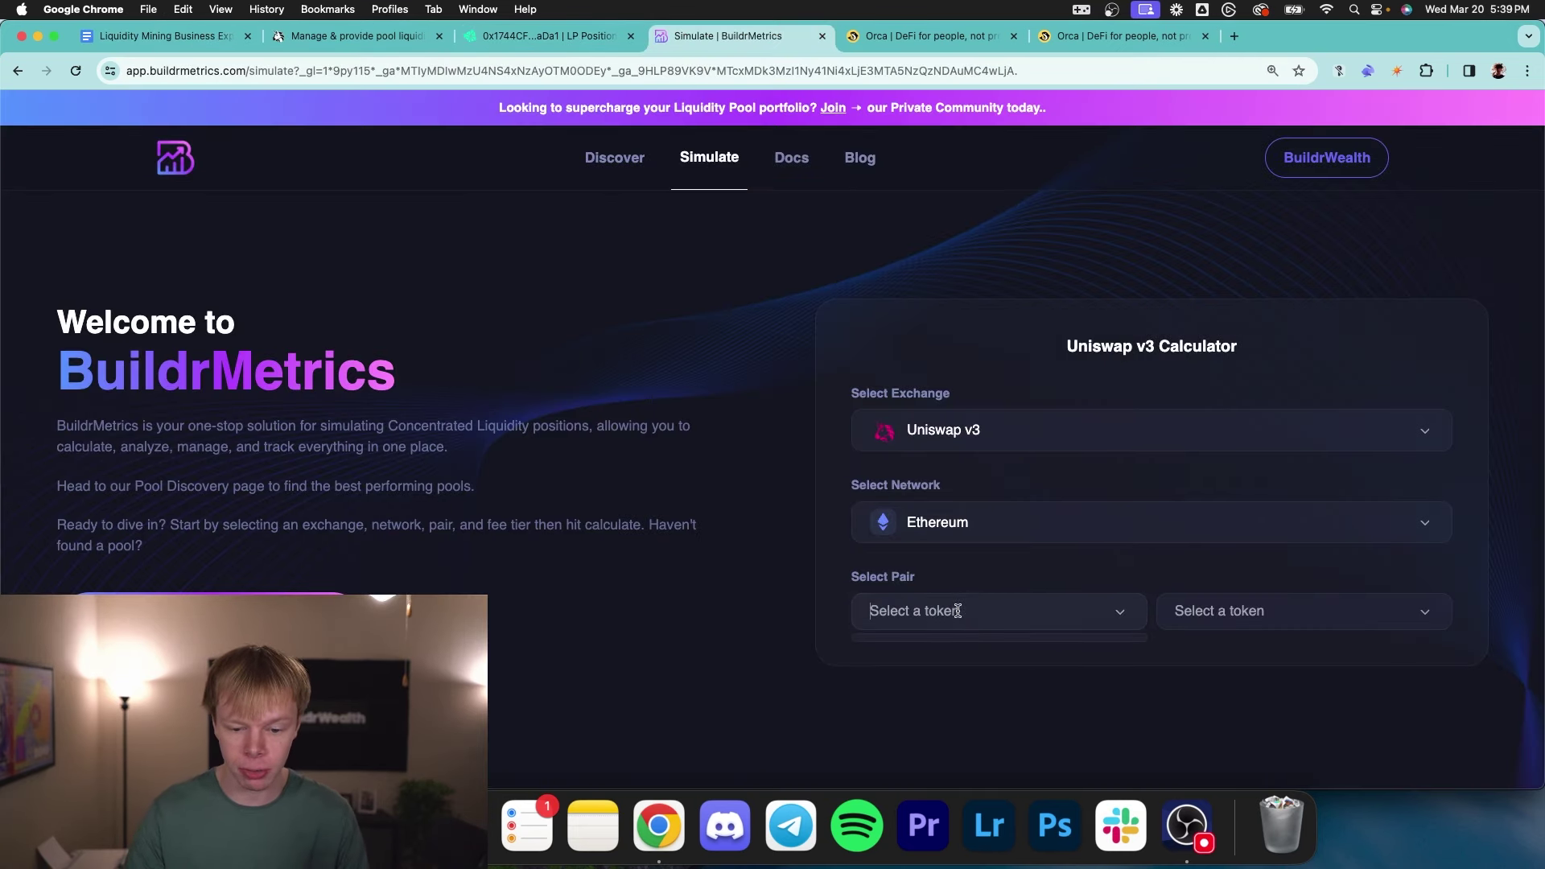
text(wbtc)
key(Return)
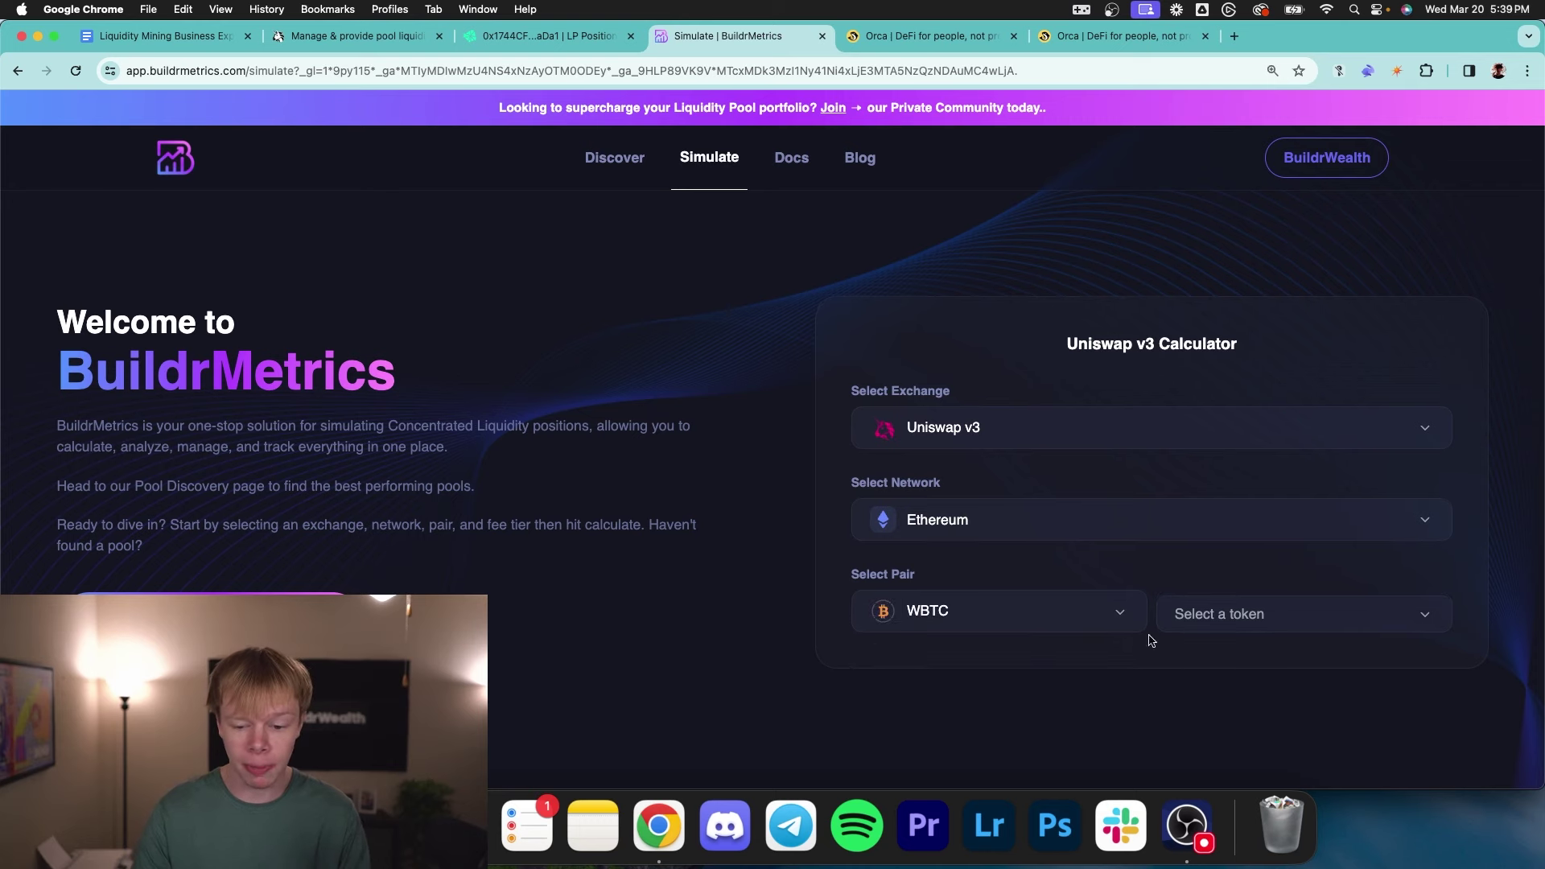
click(1219, 615)
click(1215, 661)
scroll(1191, 635, down, 3)
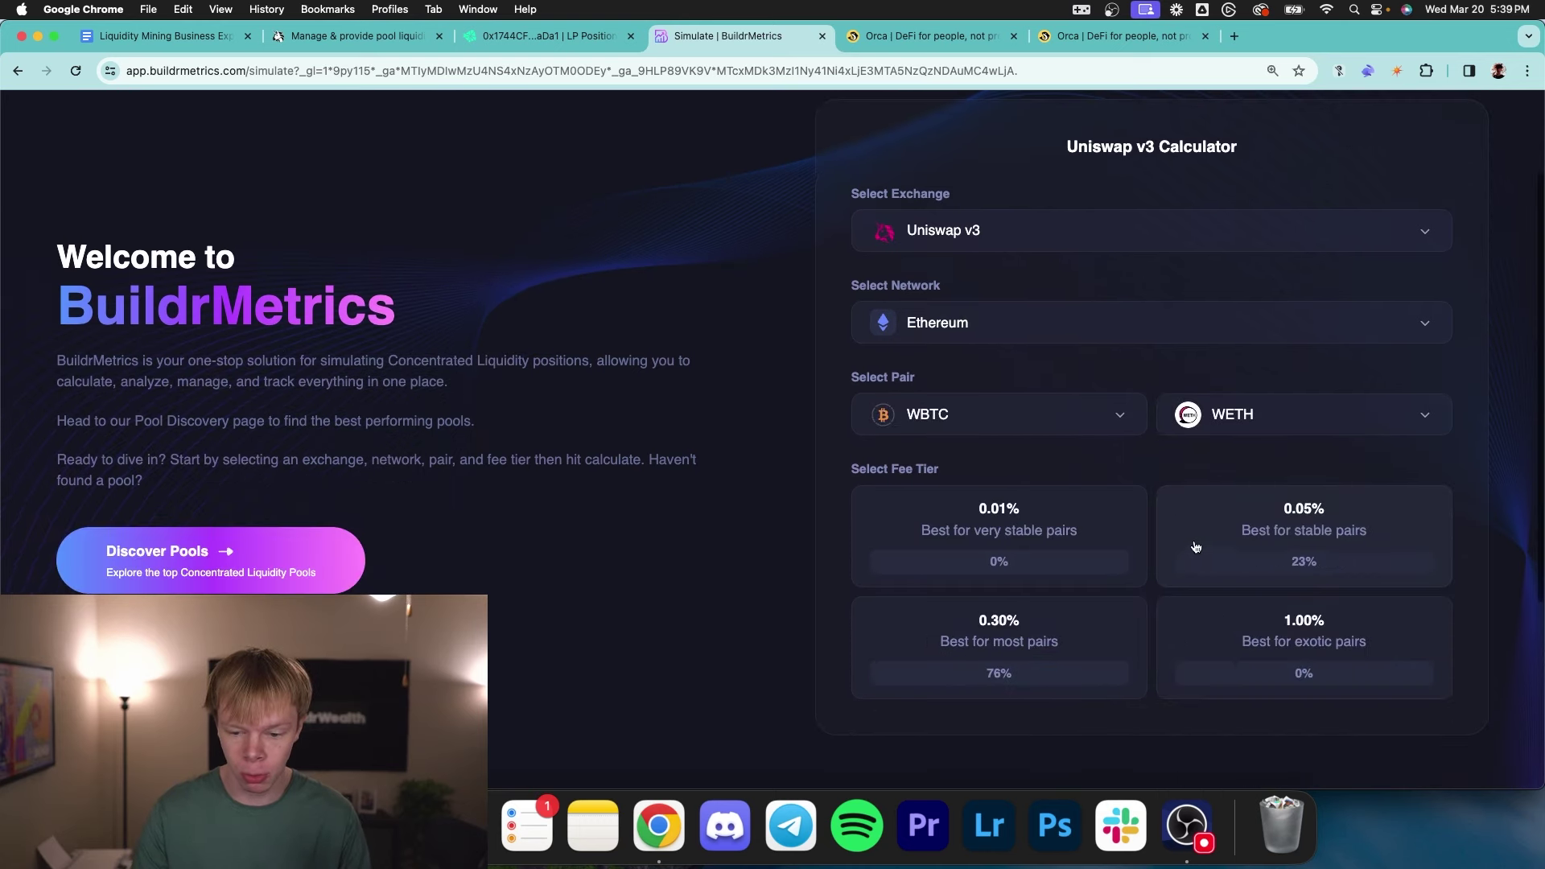
click(1006, 645)
click(1046, 705)
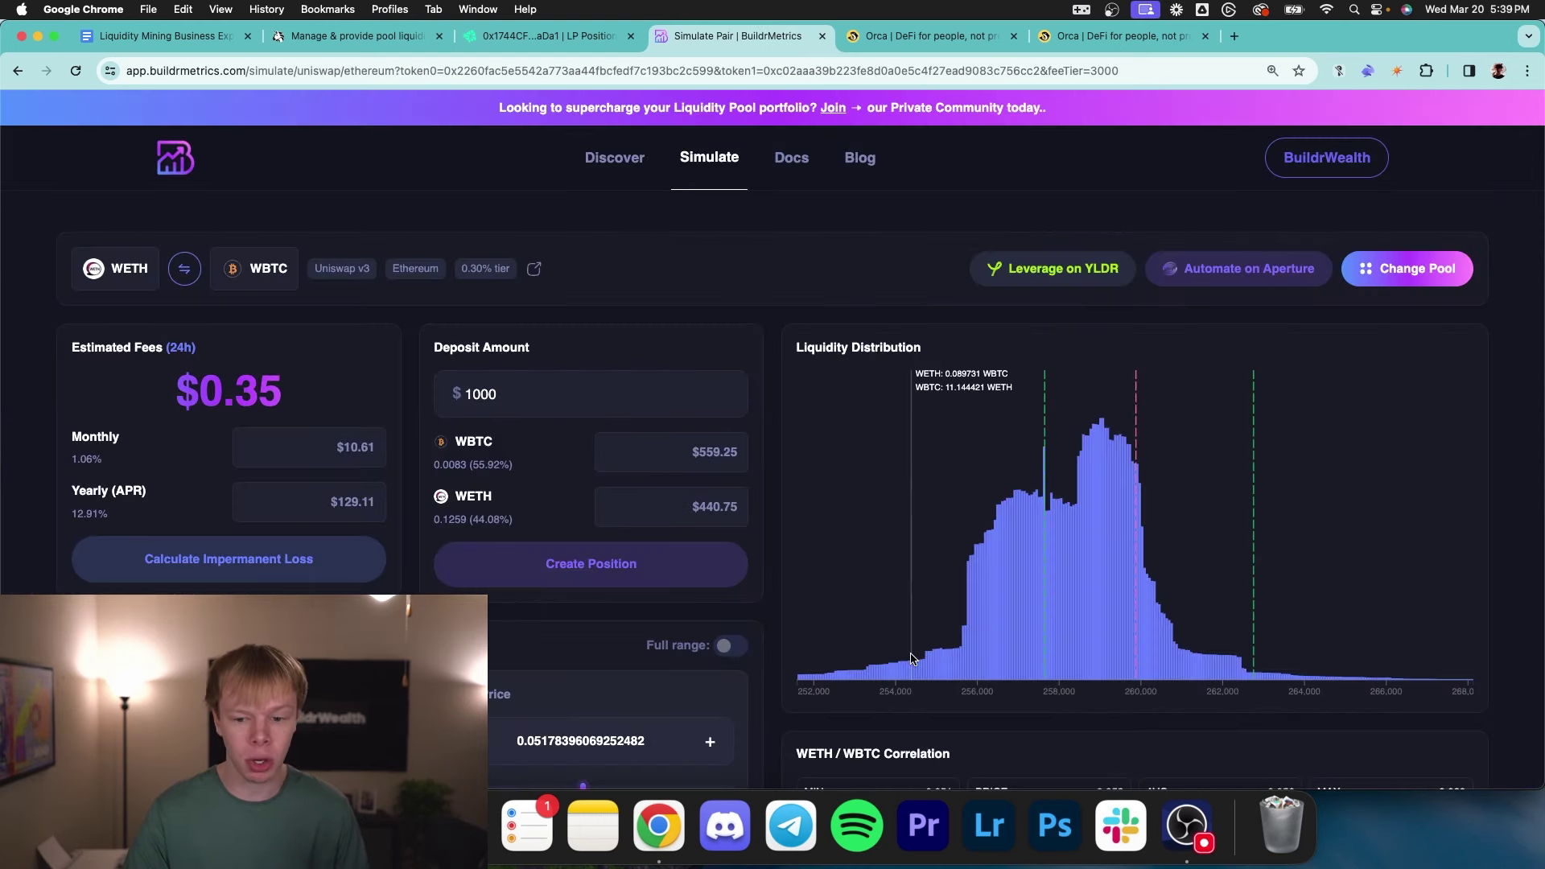
- Flip the pair order to WBTC/WETH and review the WETH and WBTC amounts and shares
scroll(910, 658, down, 5)
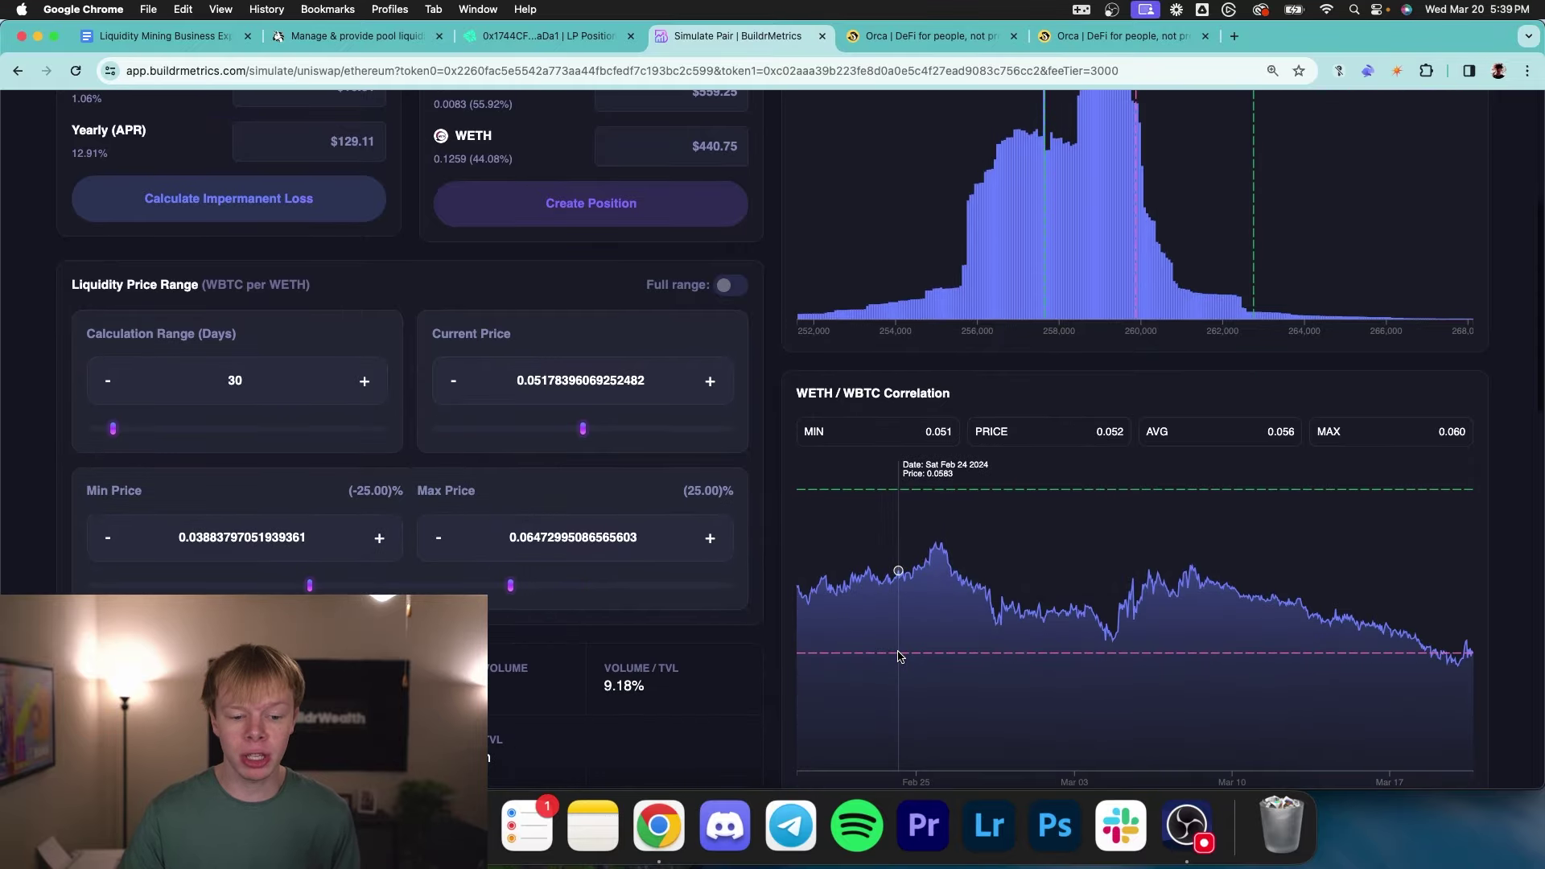
scroll(899, 656, up, 4)
click(185, 209)
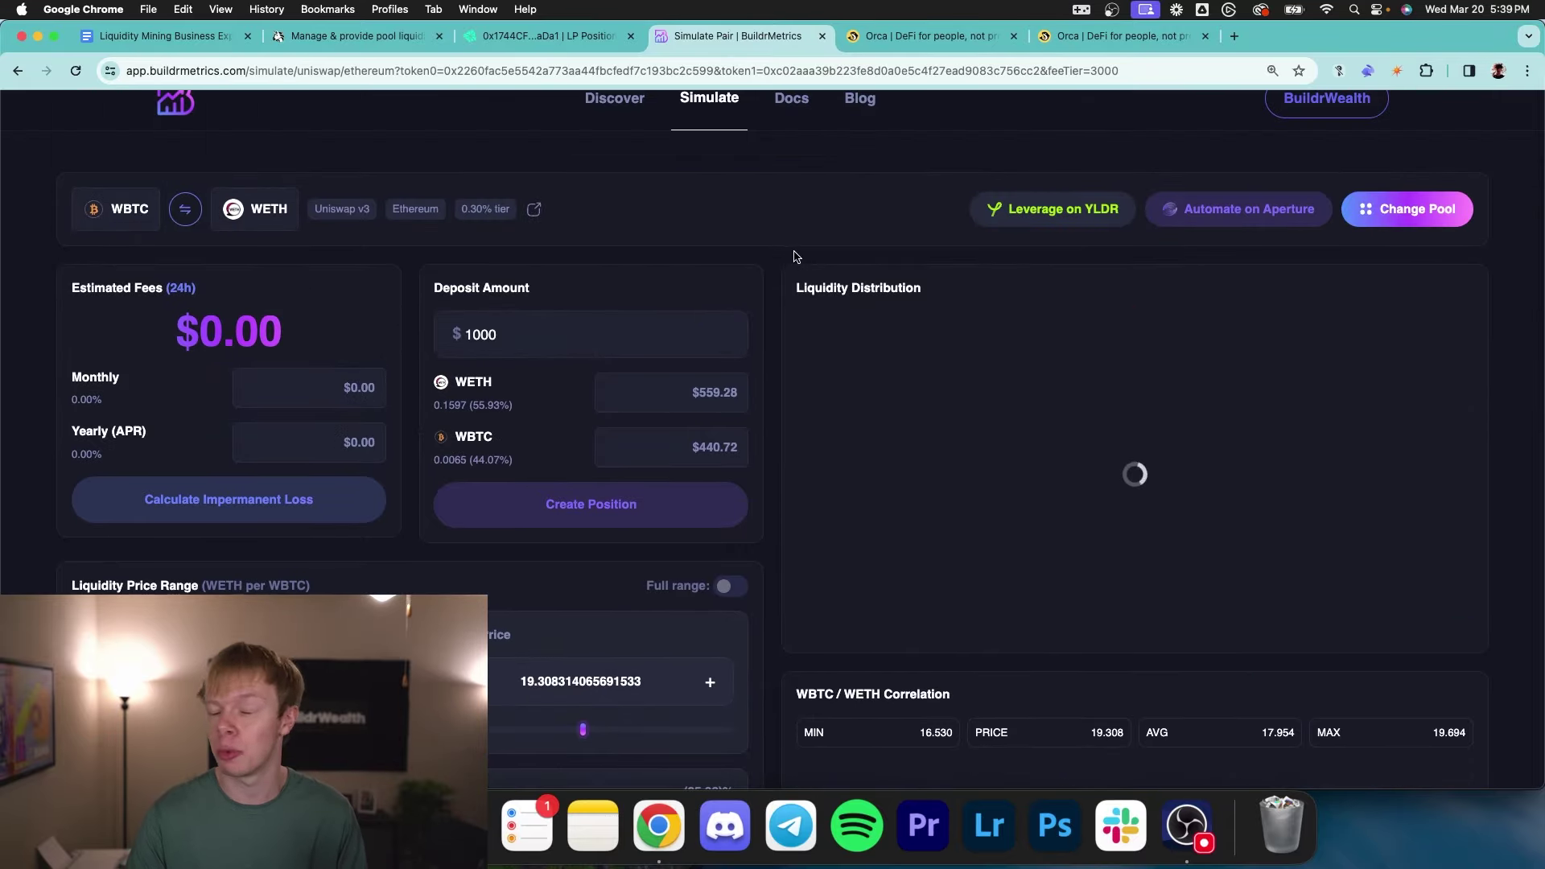
scroll(772, 346, down, 5)
scroll(784, 336, up, 3)
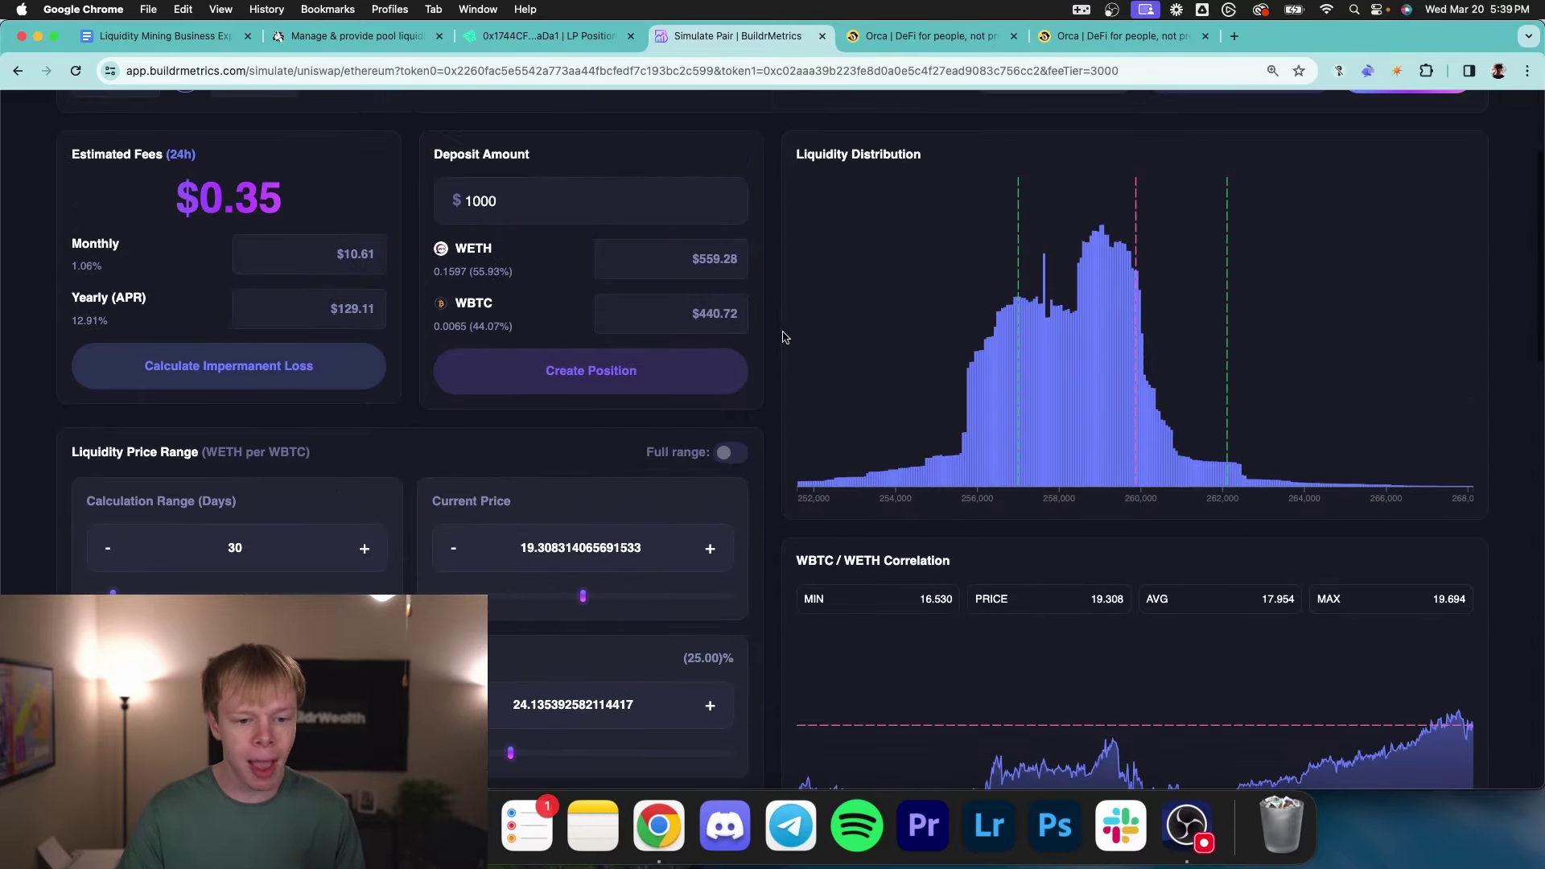
triple_click(525, 266)
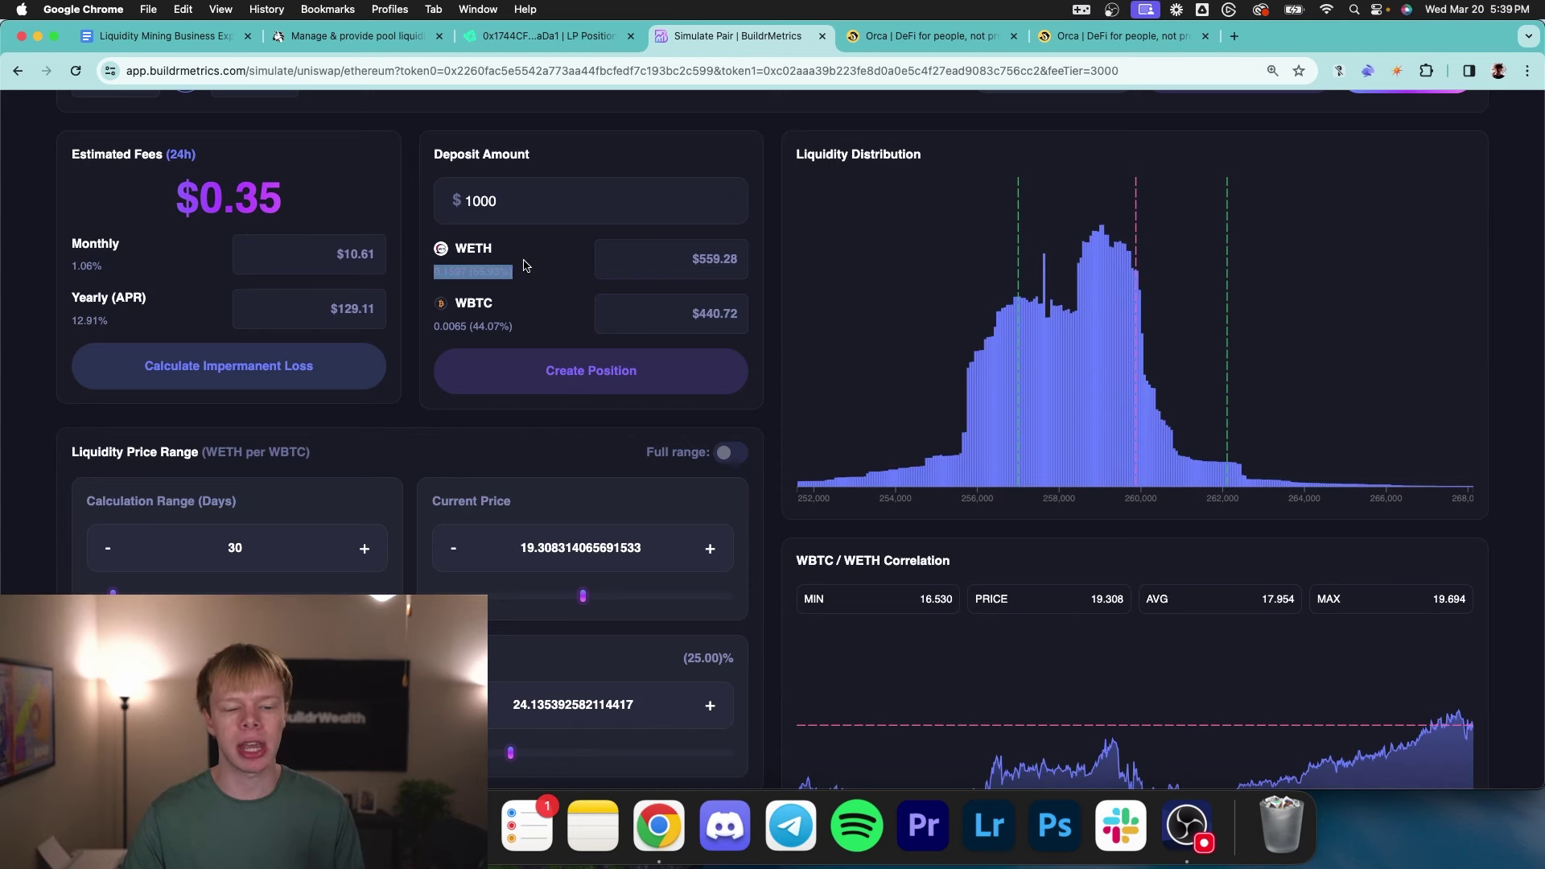
scroll(526, 265, down, 1)
double_click(472, 289)
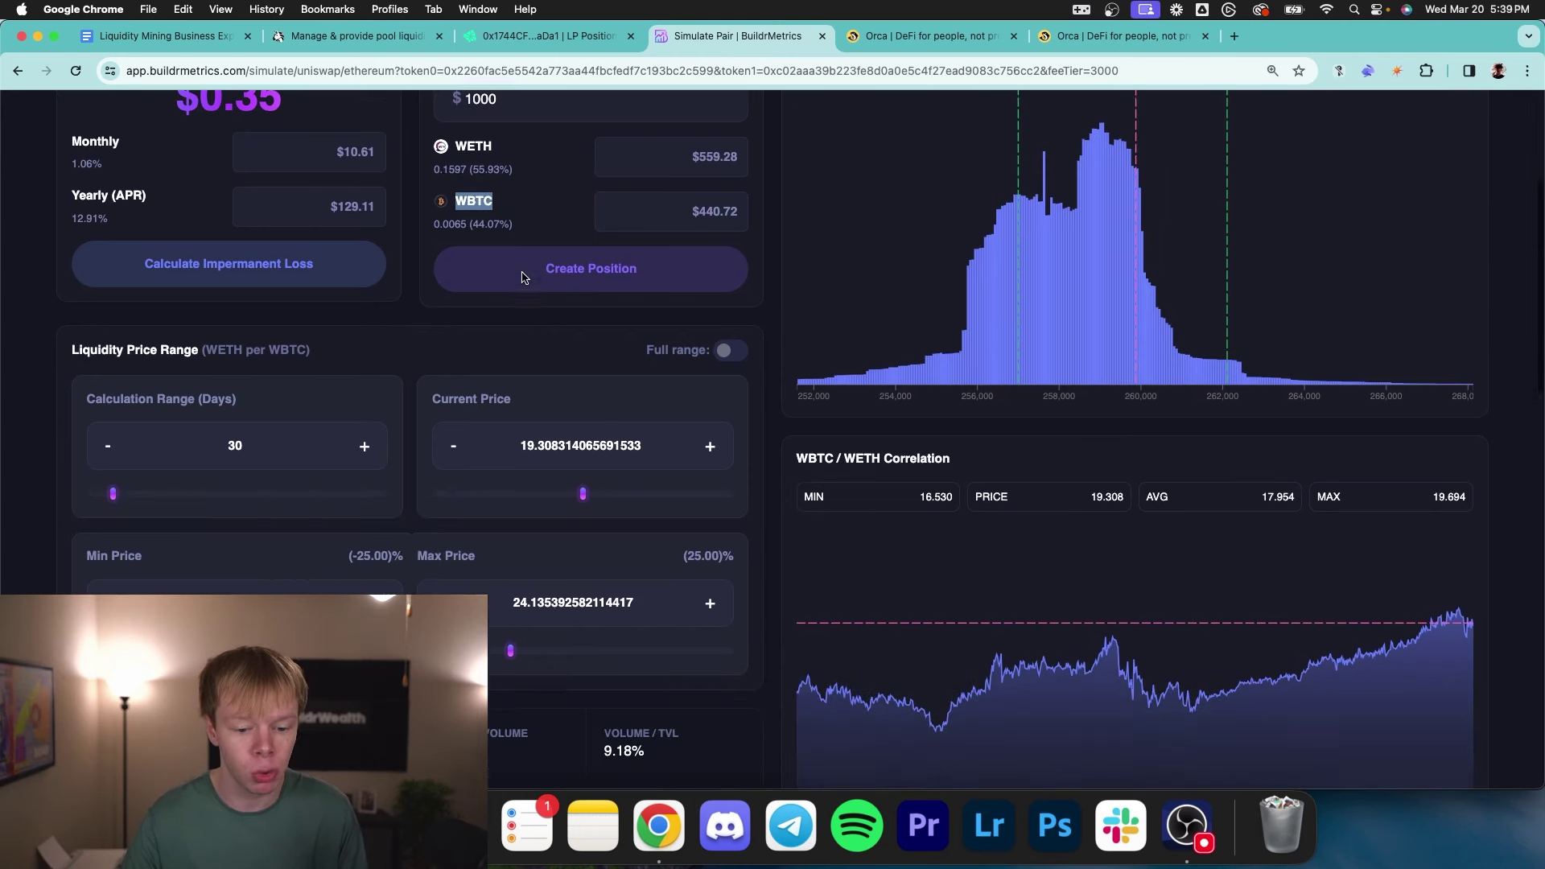
- Set the price range to about 15.83 minimum and 21.5 maximum
scroll(482, 322, down, 3)
drag(510, 596, 455, 599)
double_click(573, 551)
text(21.5)
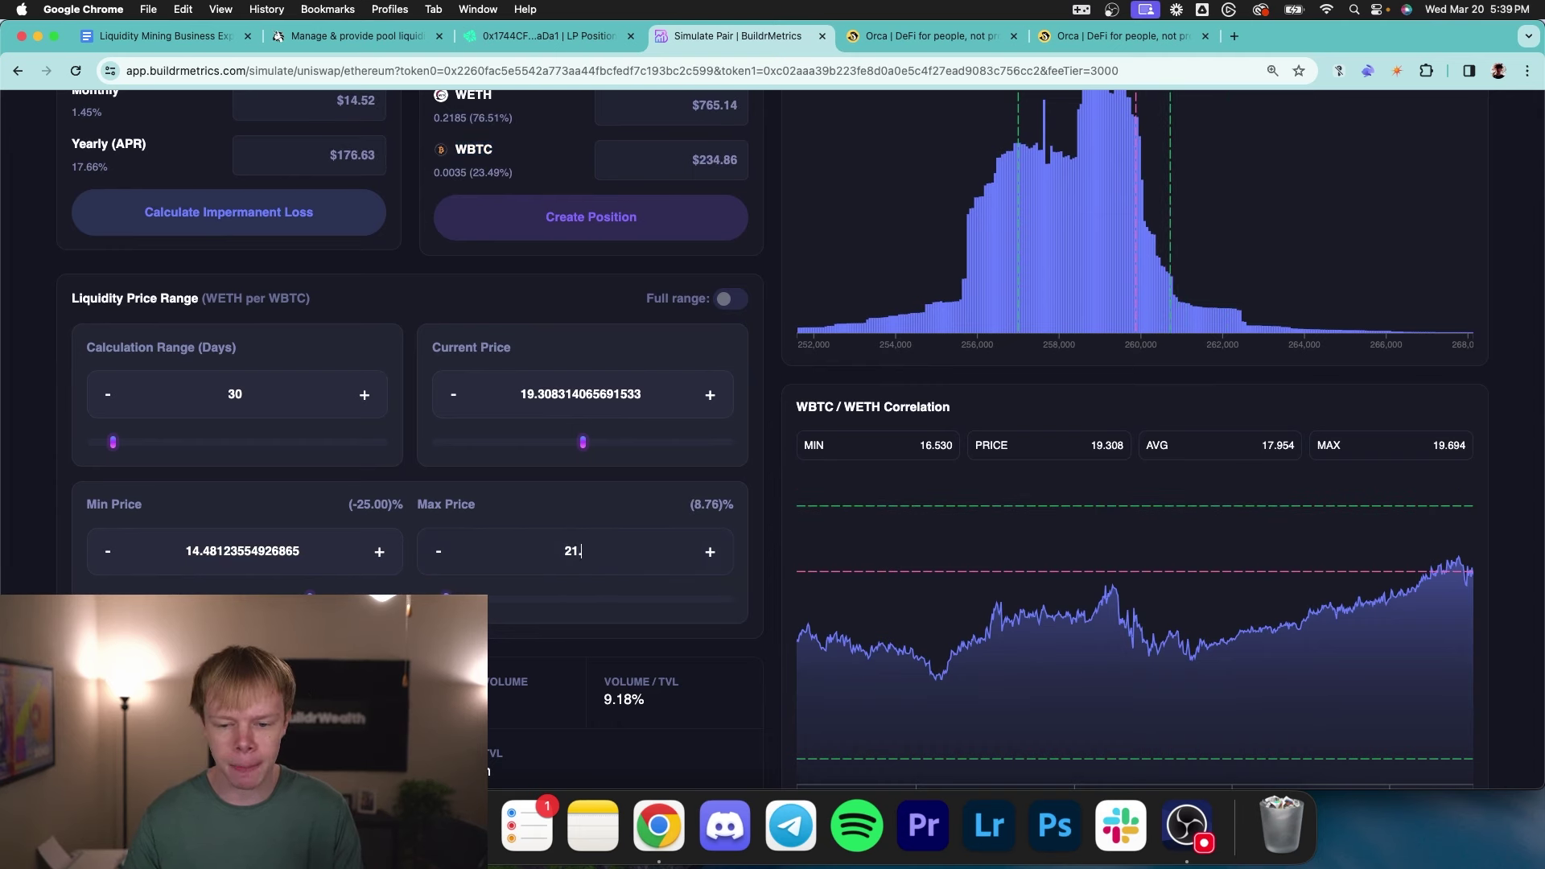
double_click(234, 394)
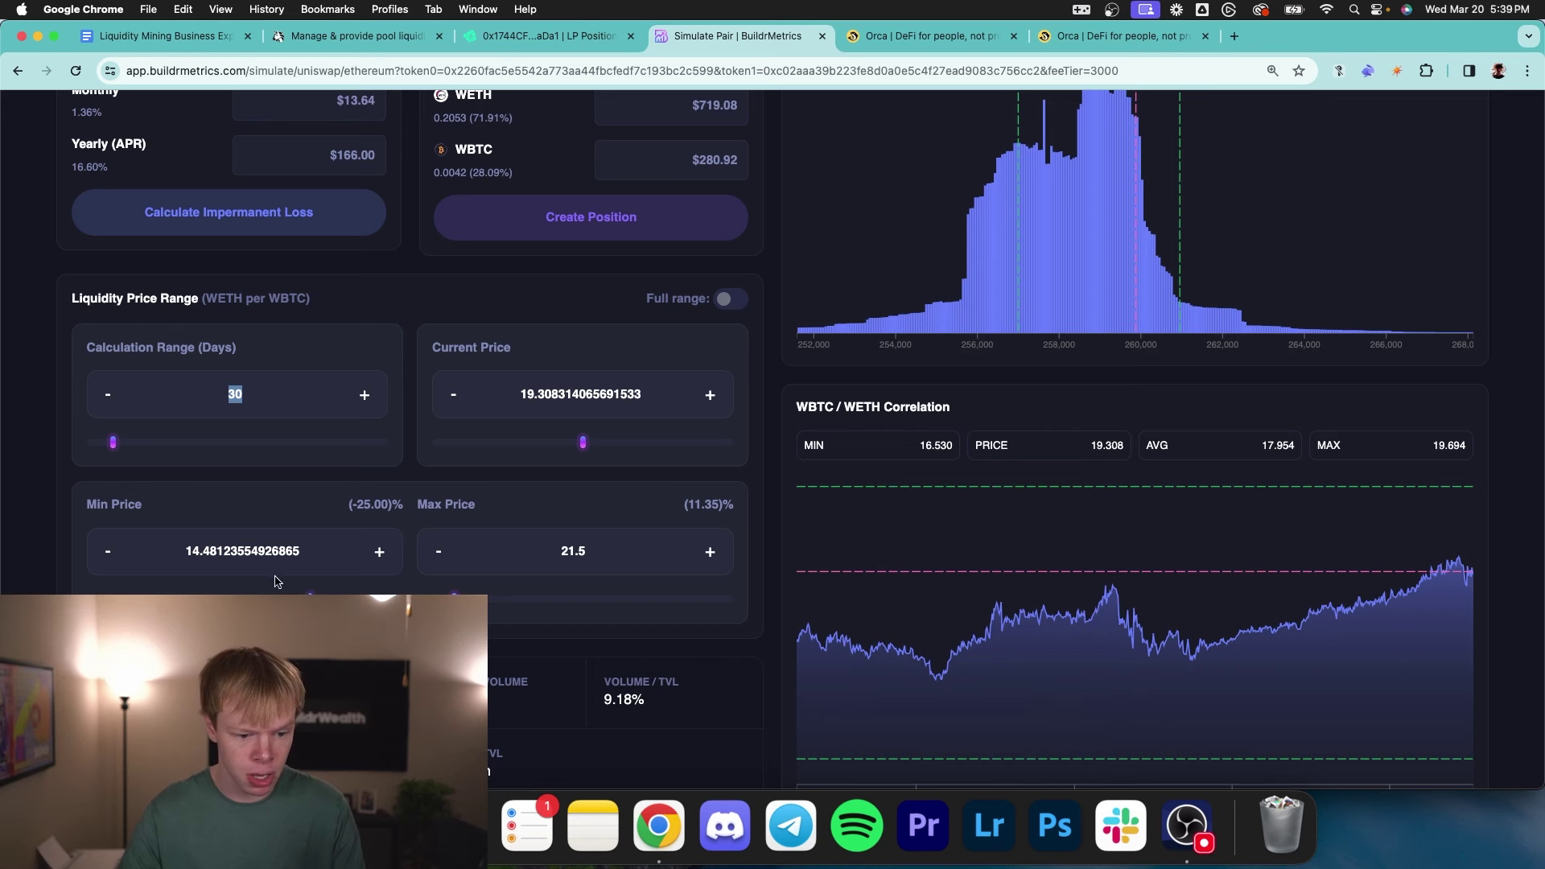
key(Return)
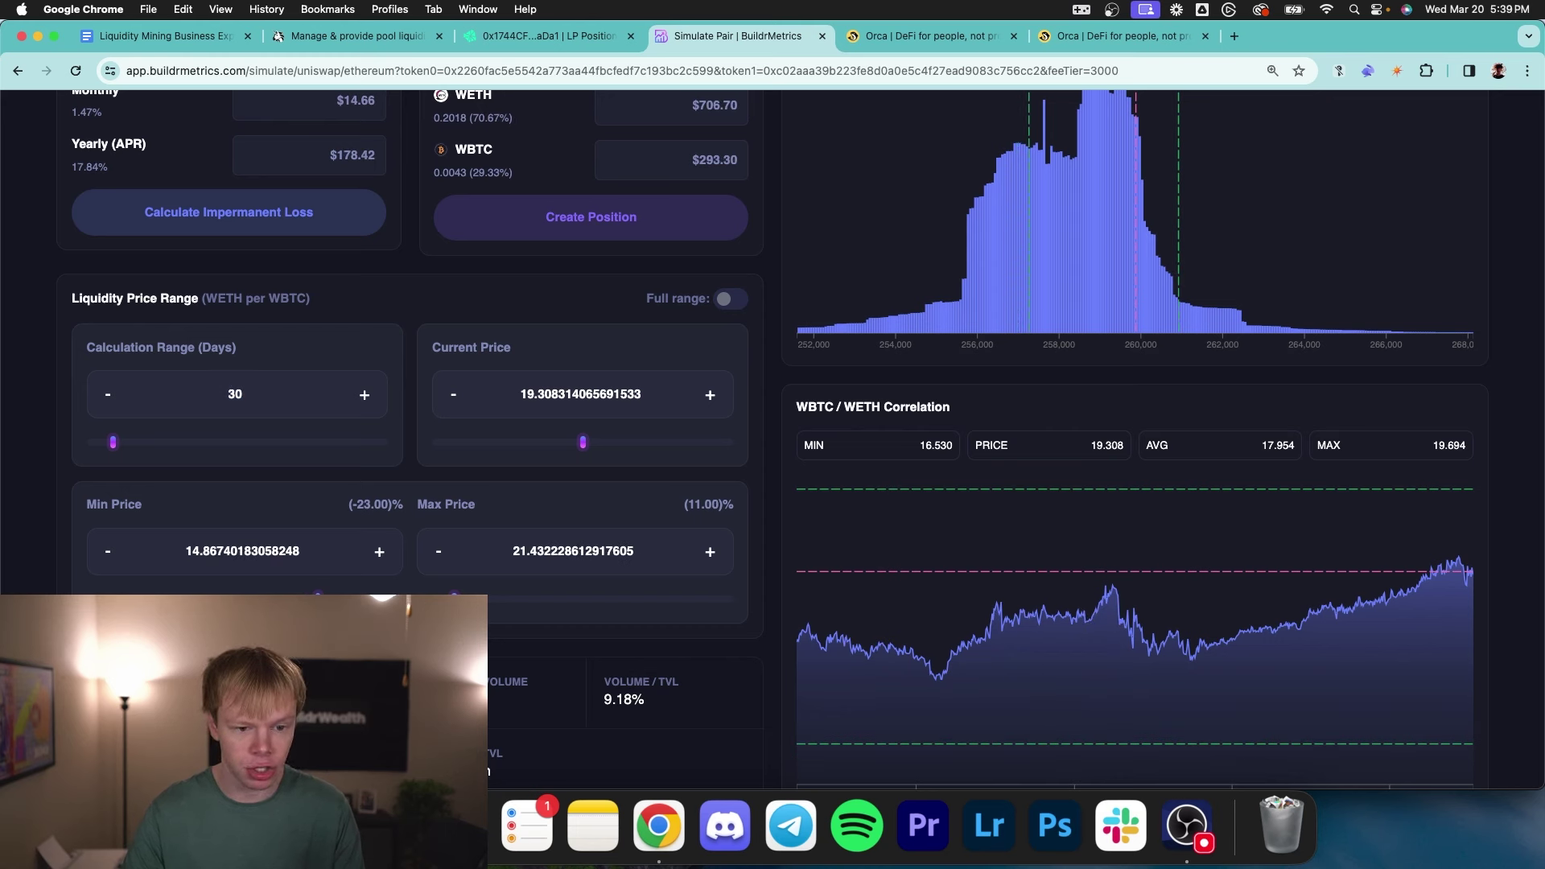
drag(317, 598, 338, 598)
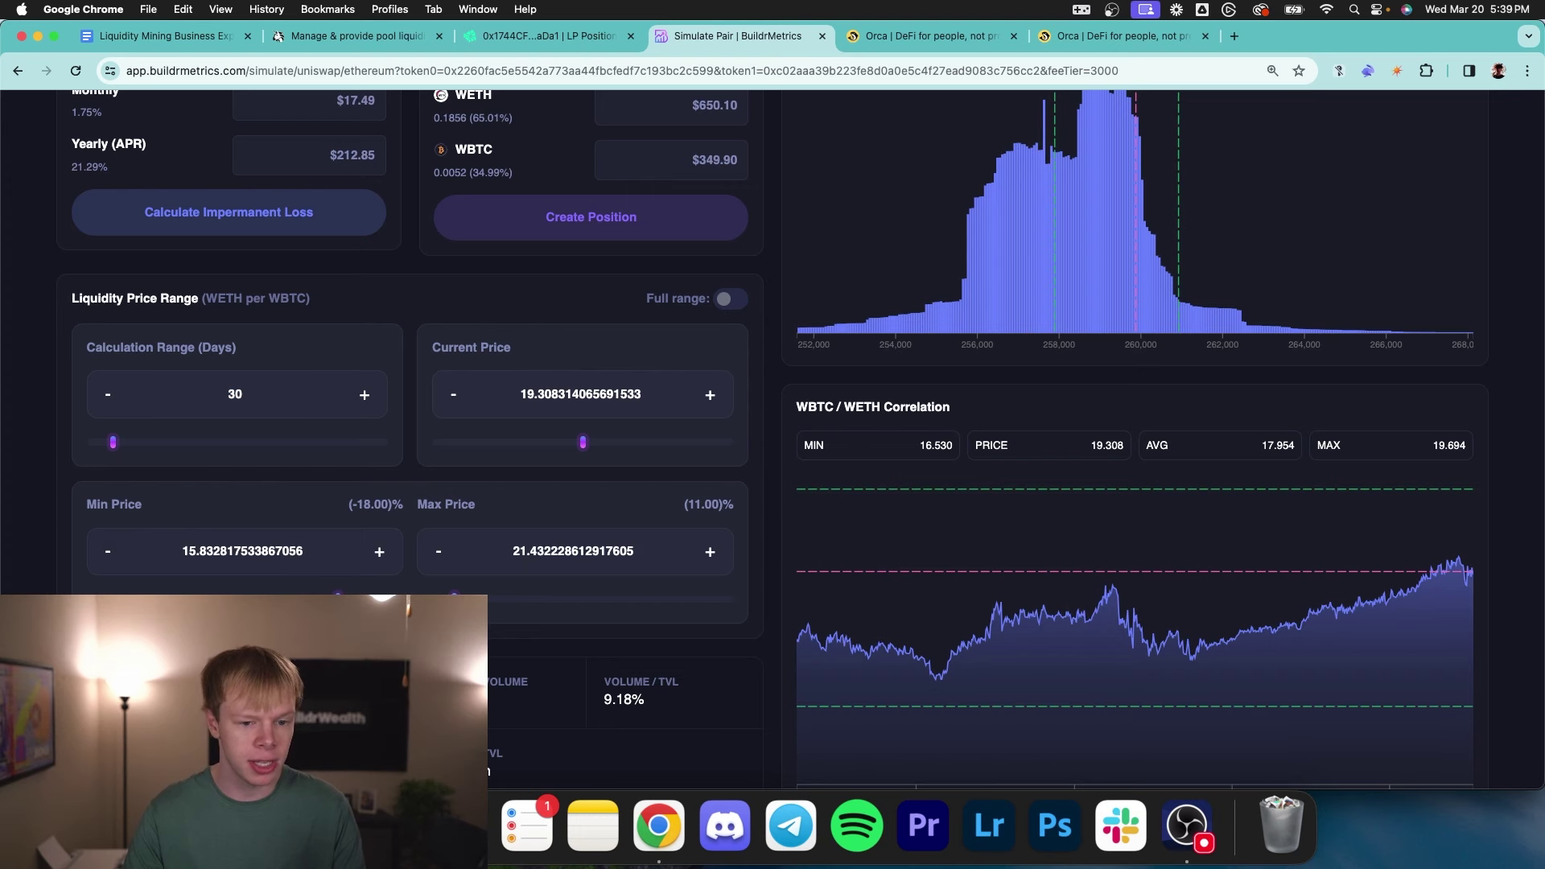
- Note WETH 0.1856, WBTC's 34.99% share and the 21.29% yearly APR
double_click(489, 113)
double_click(488, 170)
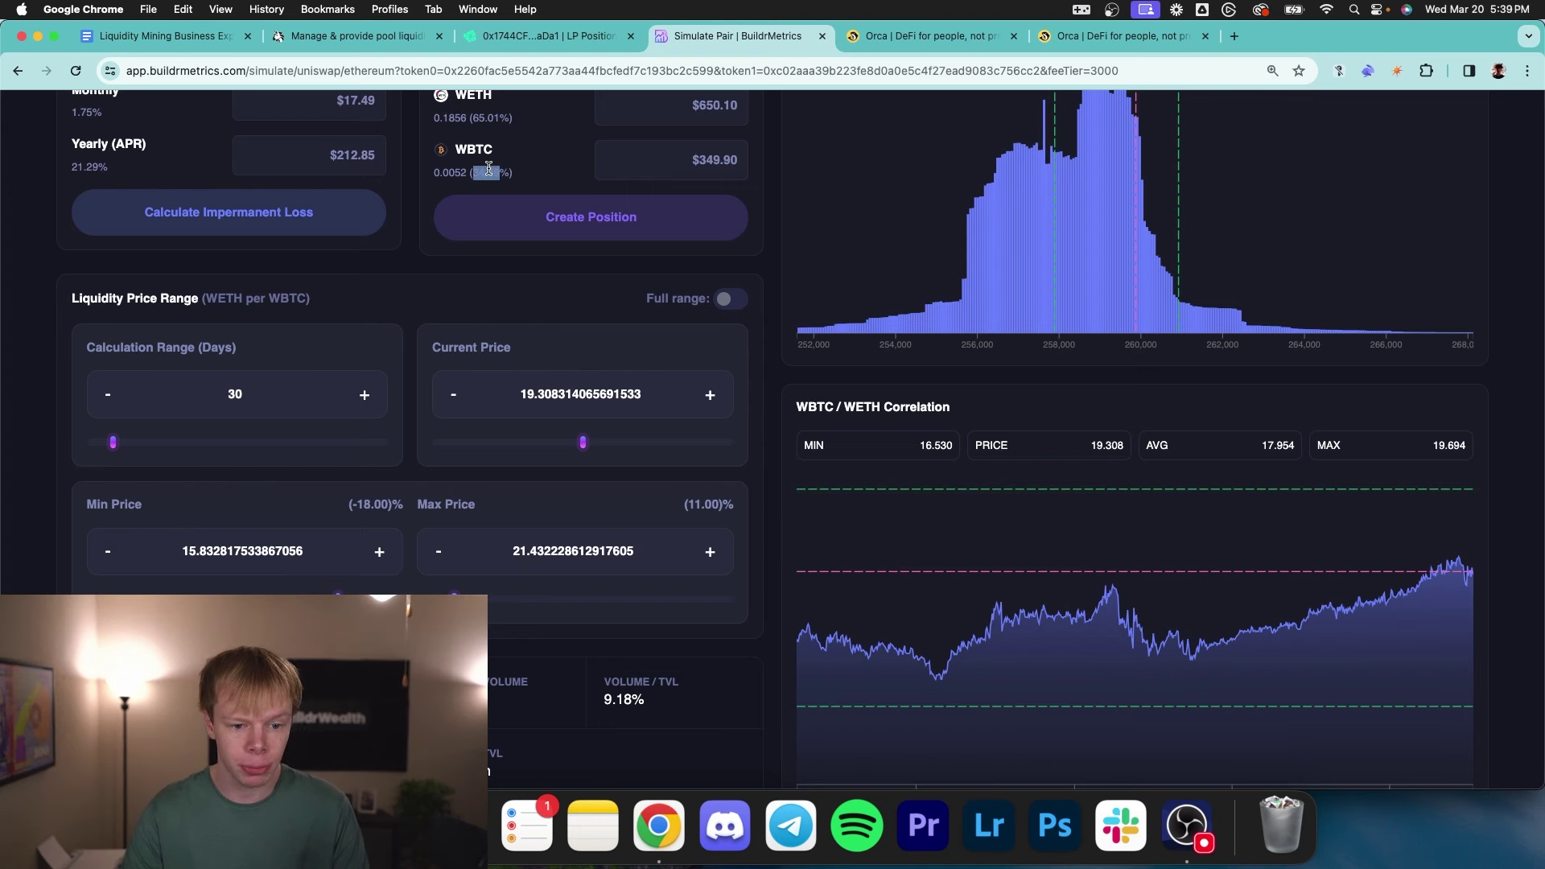
scroll(252, 287, up, 3)
drag(50, 275, 135, 285)
click(297, 581)
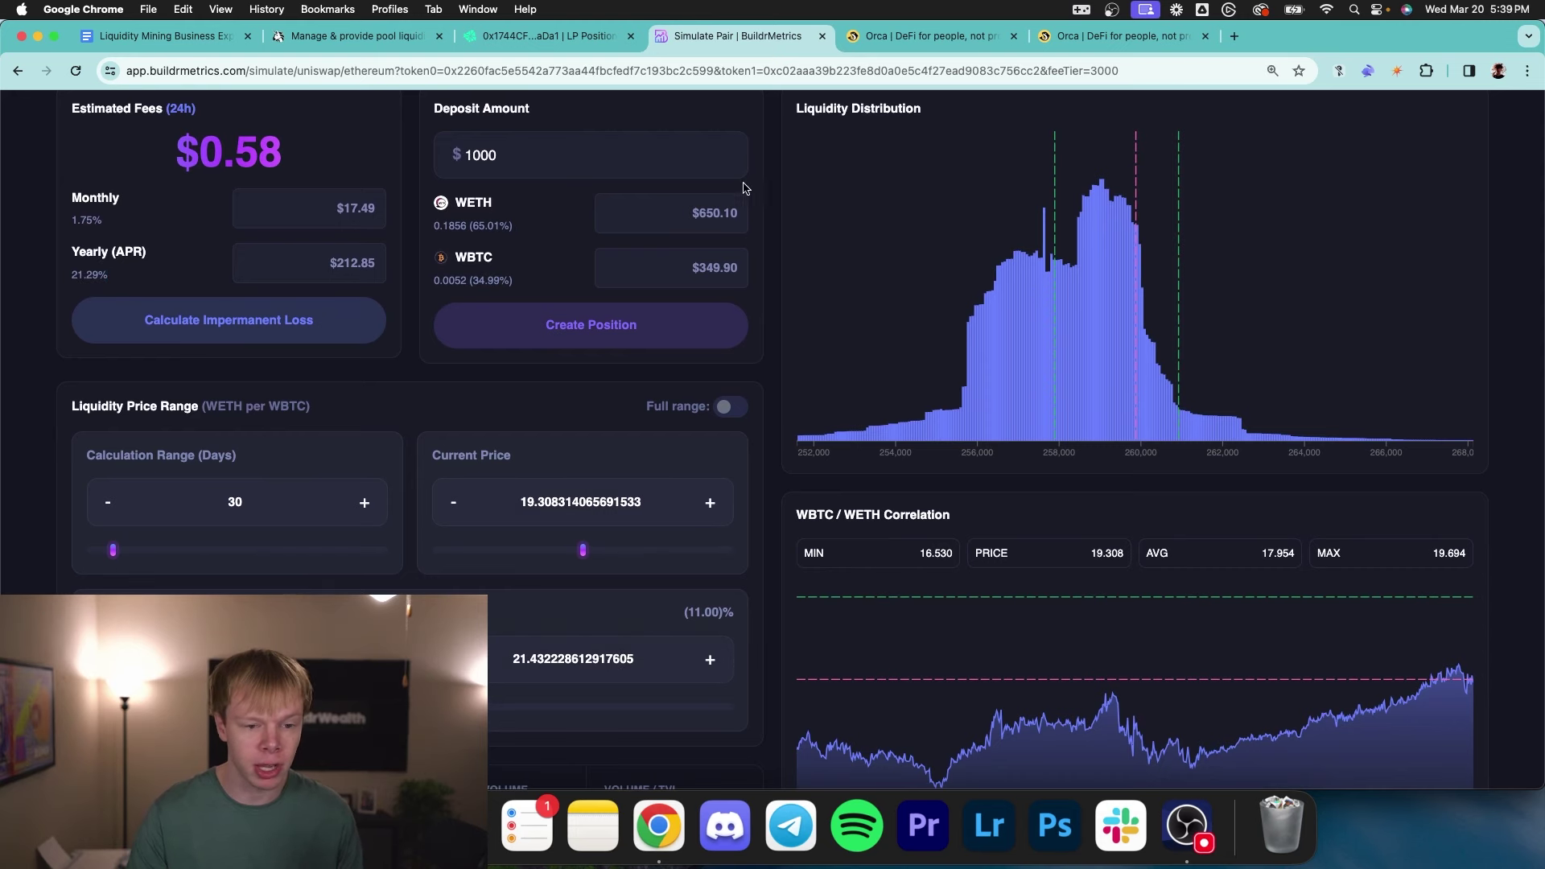
click(161, 36)
- Append '15.8-21.5 - 20% APR' to the WBTC/ETH pair line
text(15.8 - 21.5)
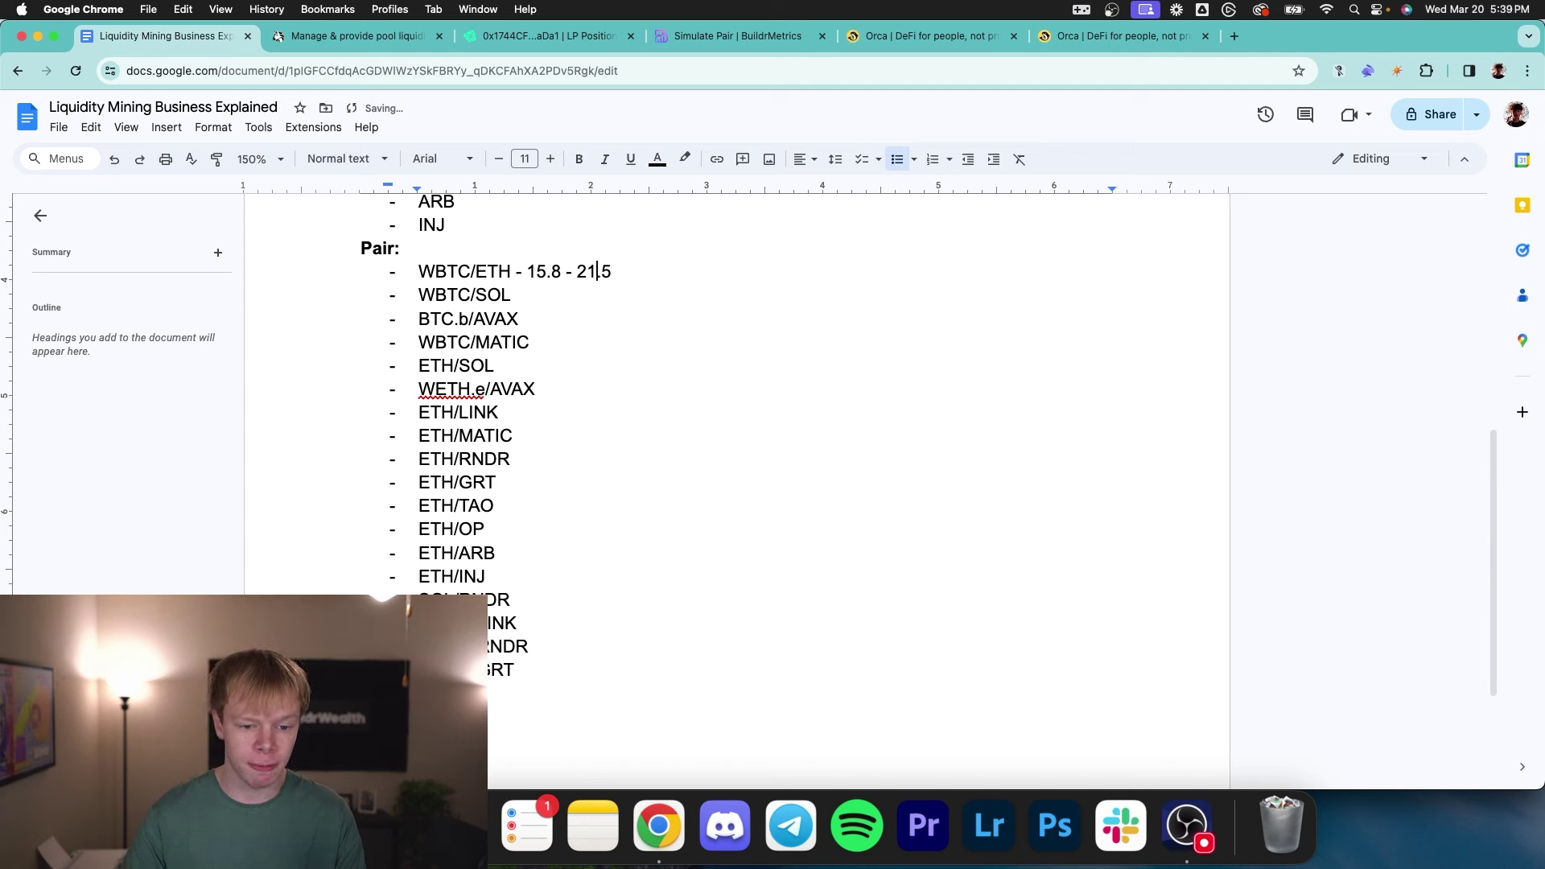
key(BackSpace)
key(Left)
key(BackSpace)
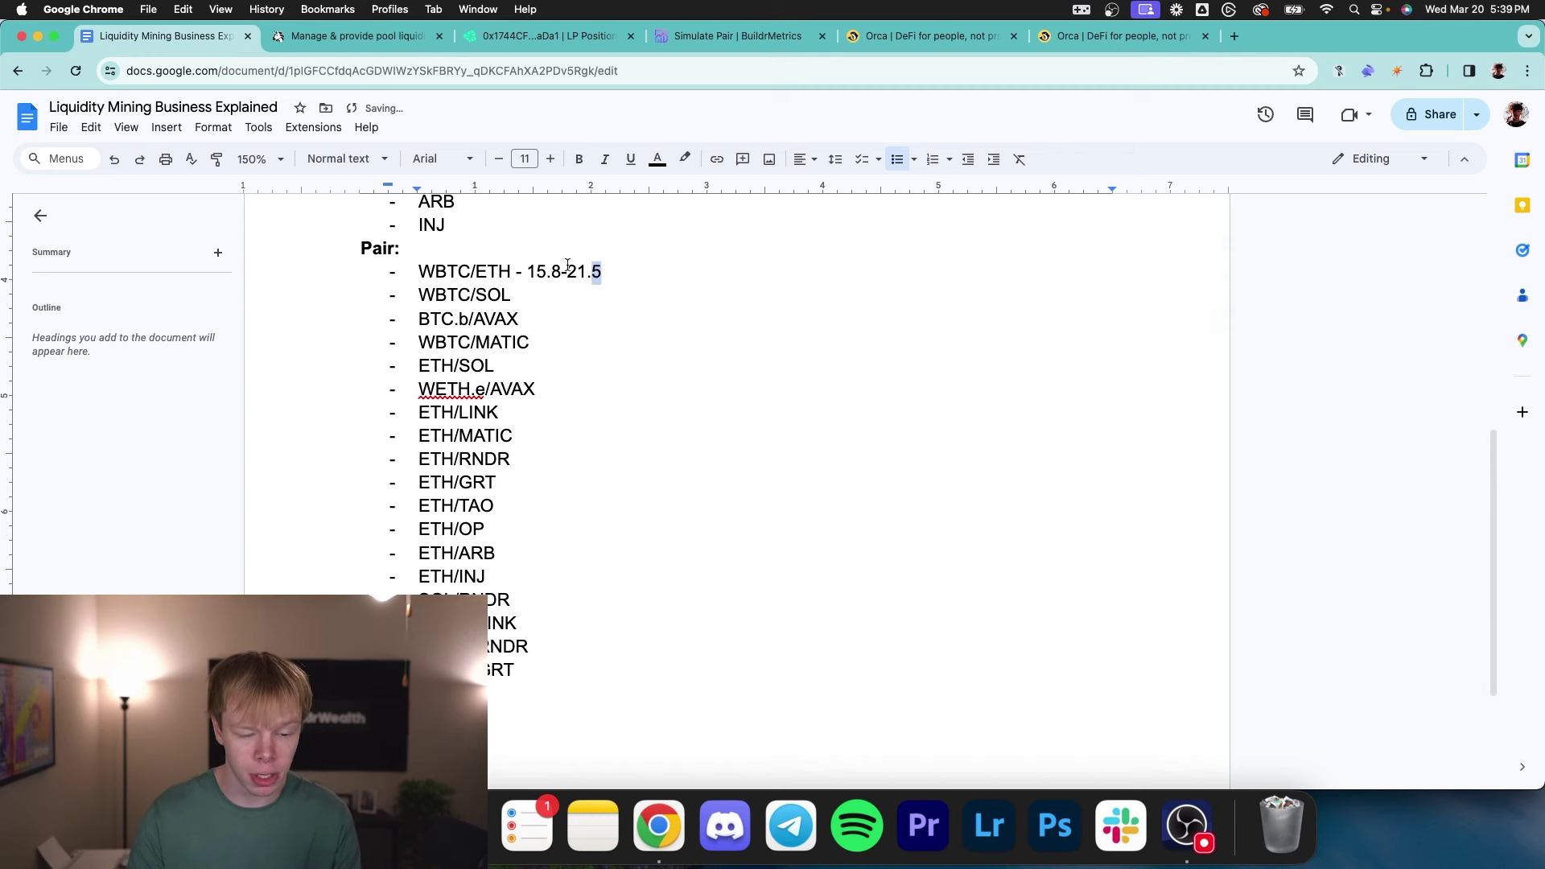
double_click(626, 273)
click(633, 273)
text(- )
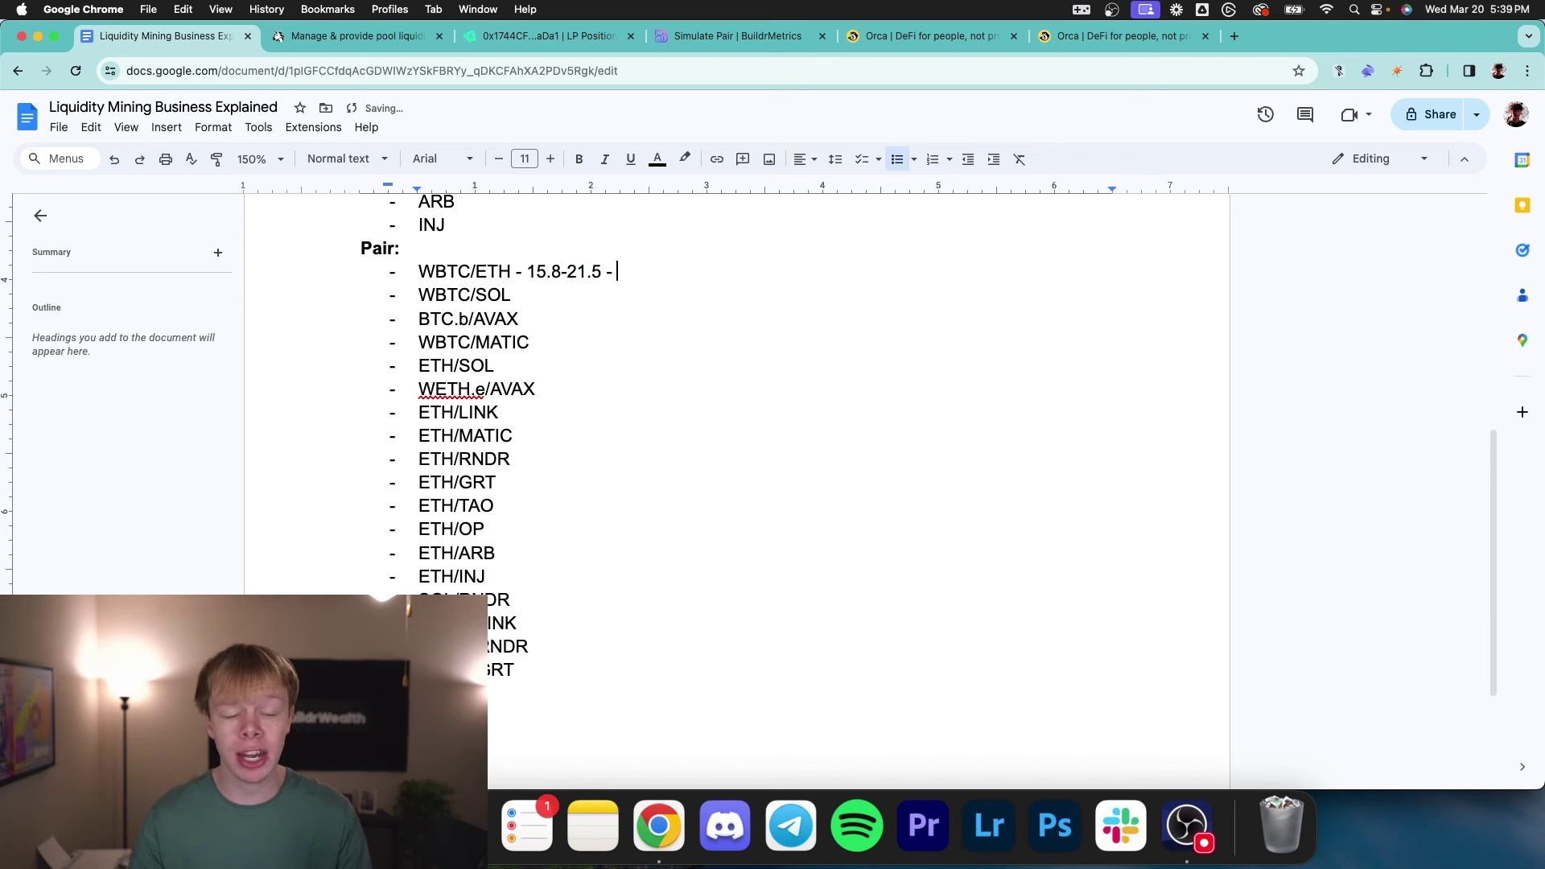
text(20^% APR)
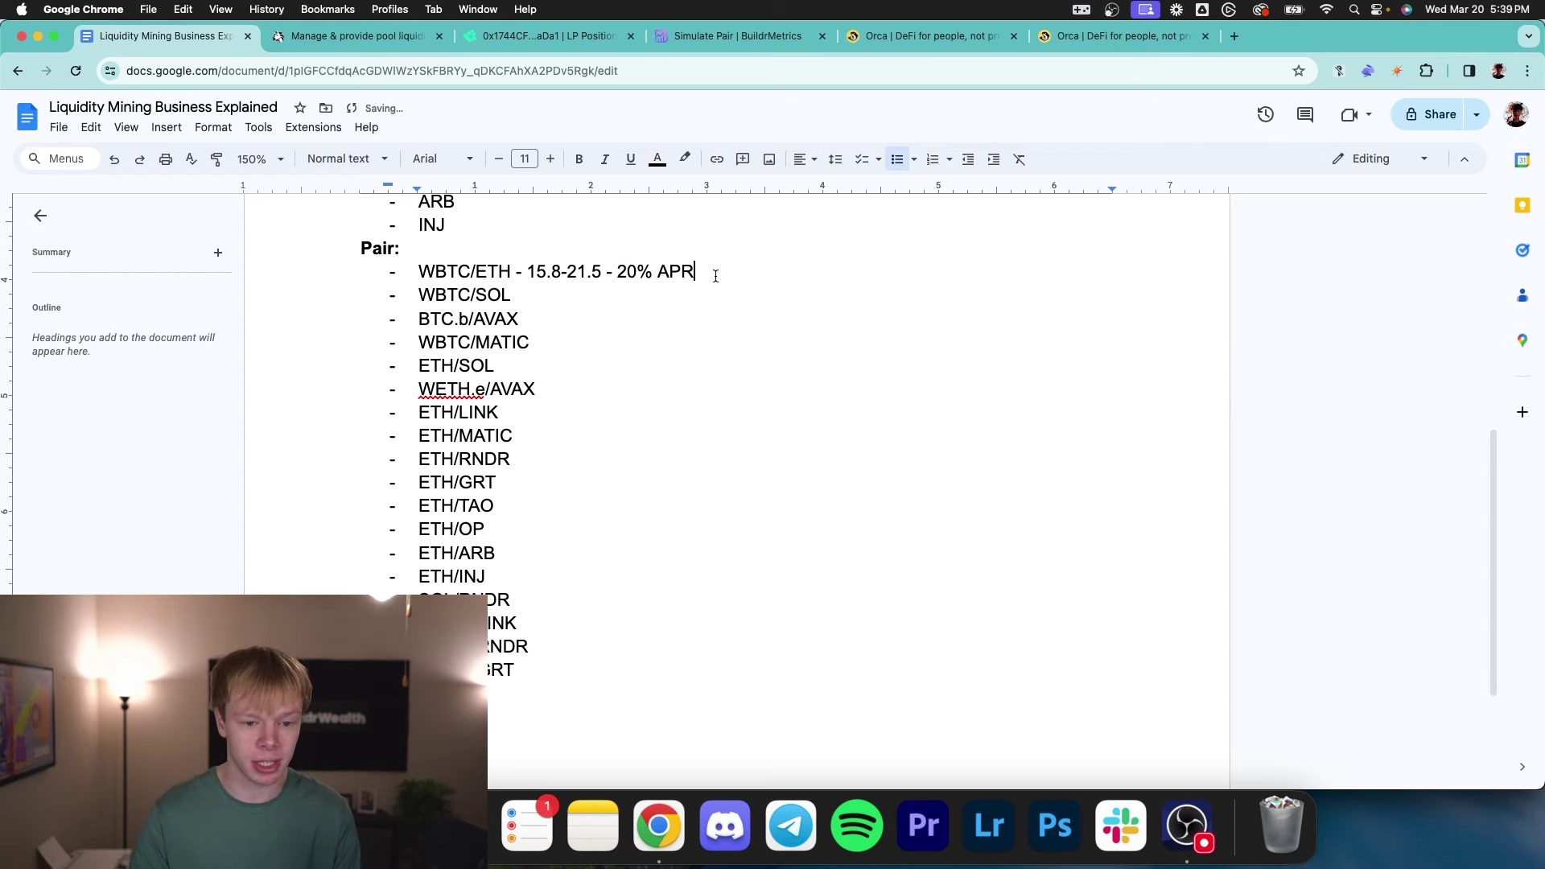
drag(744, 272, 847, 265)
click(417, 269)
- Start a fresh BuildrMetrics pool simulation, then return to the plan and select WBTC/ETH's range and APR
click(732, 35)
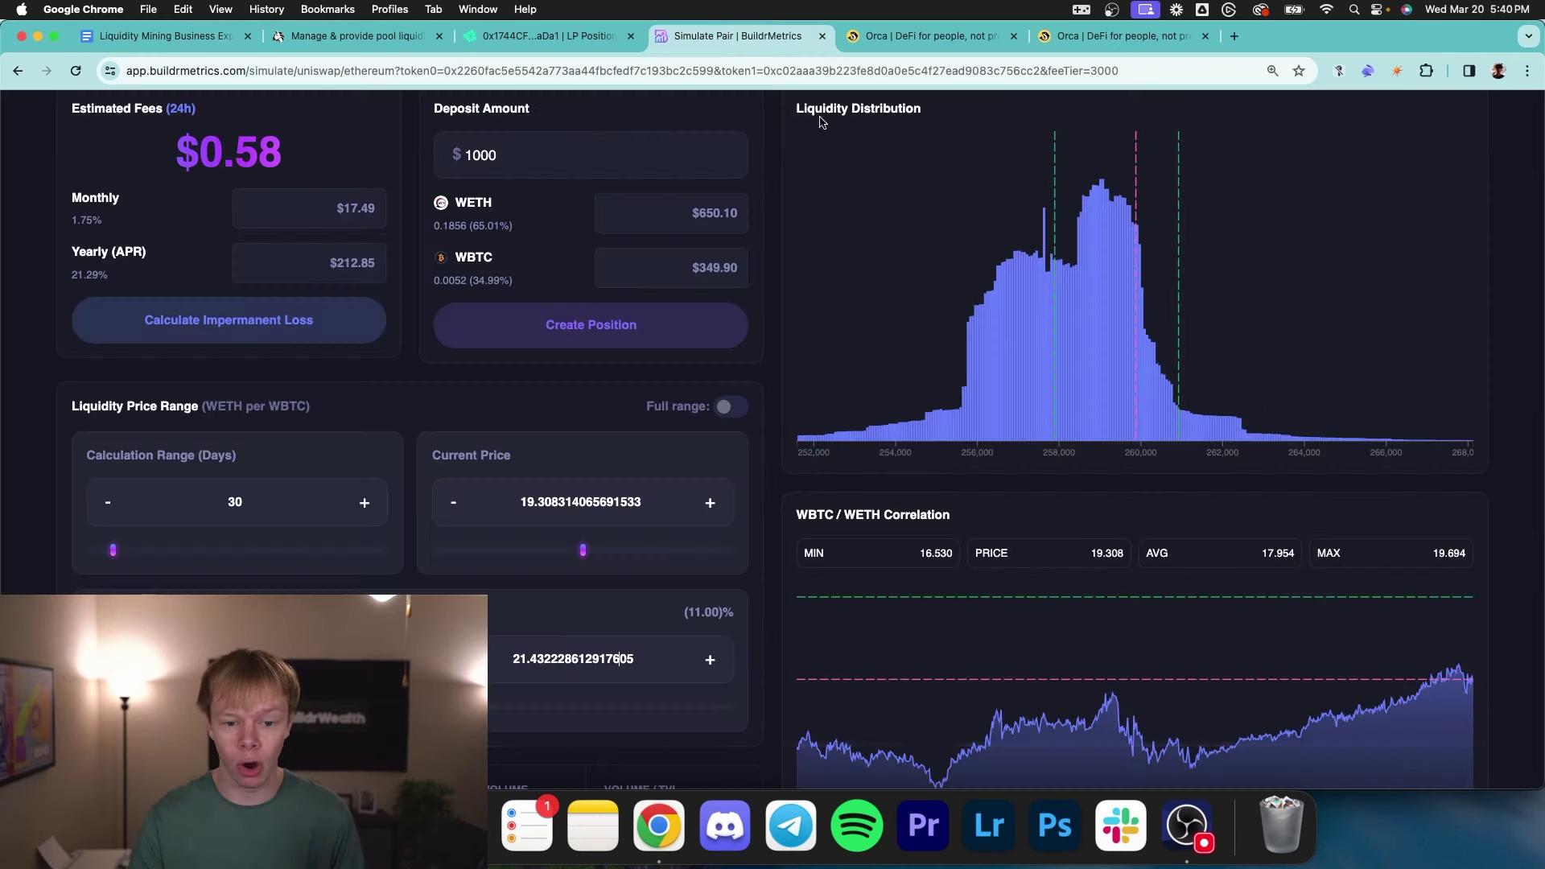
scroll(821, 120, up, 5)
click(682, 161)
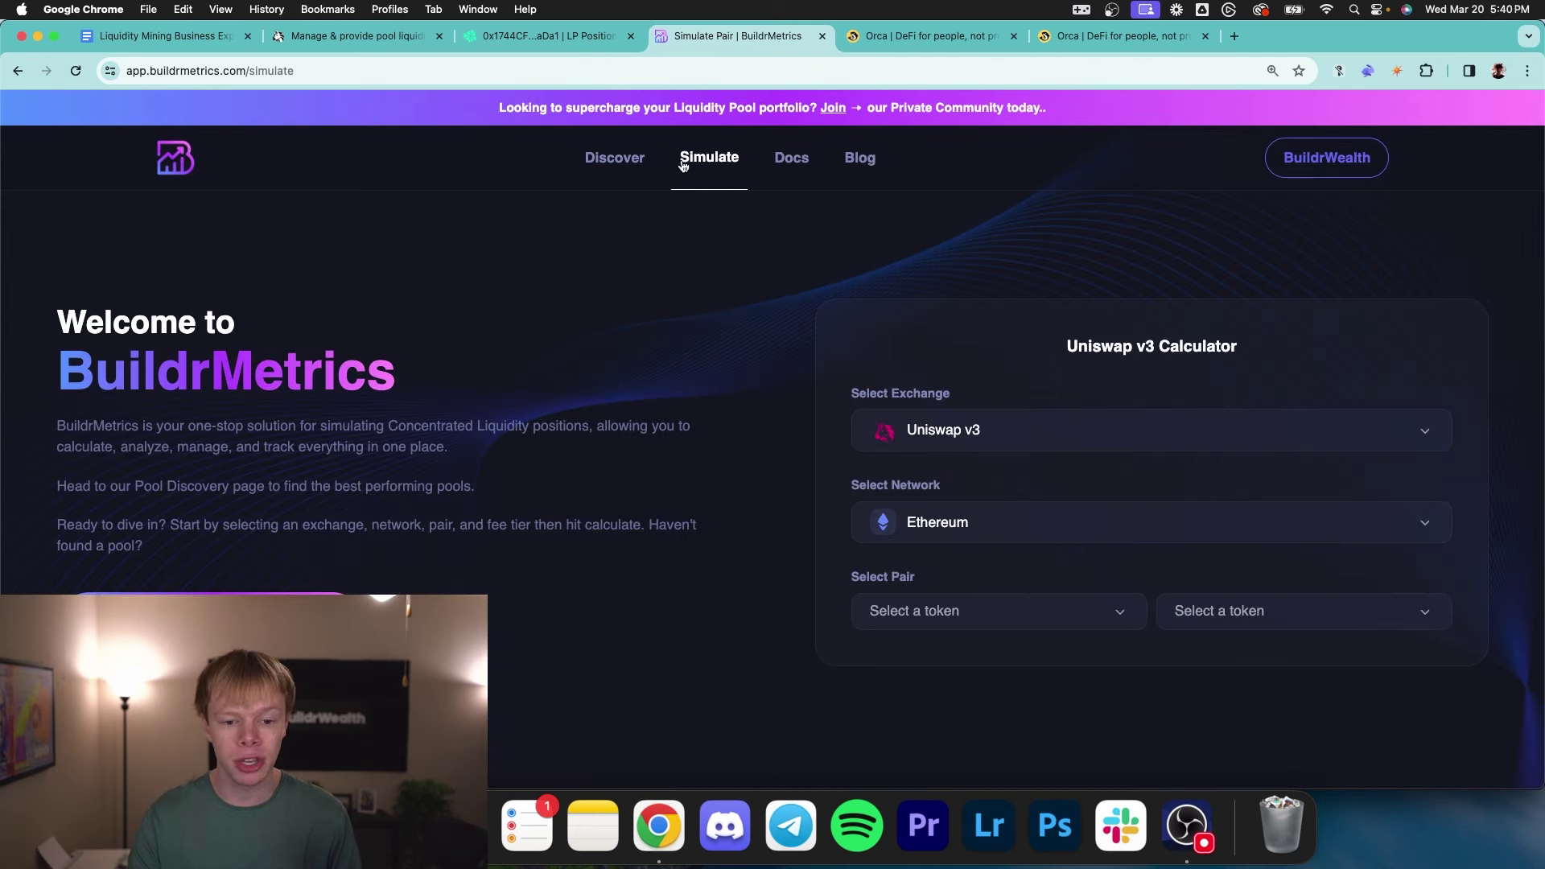
click(1016, 535)
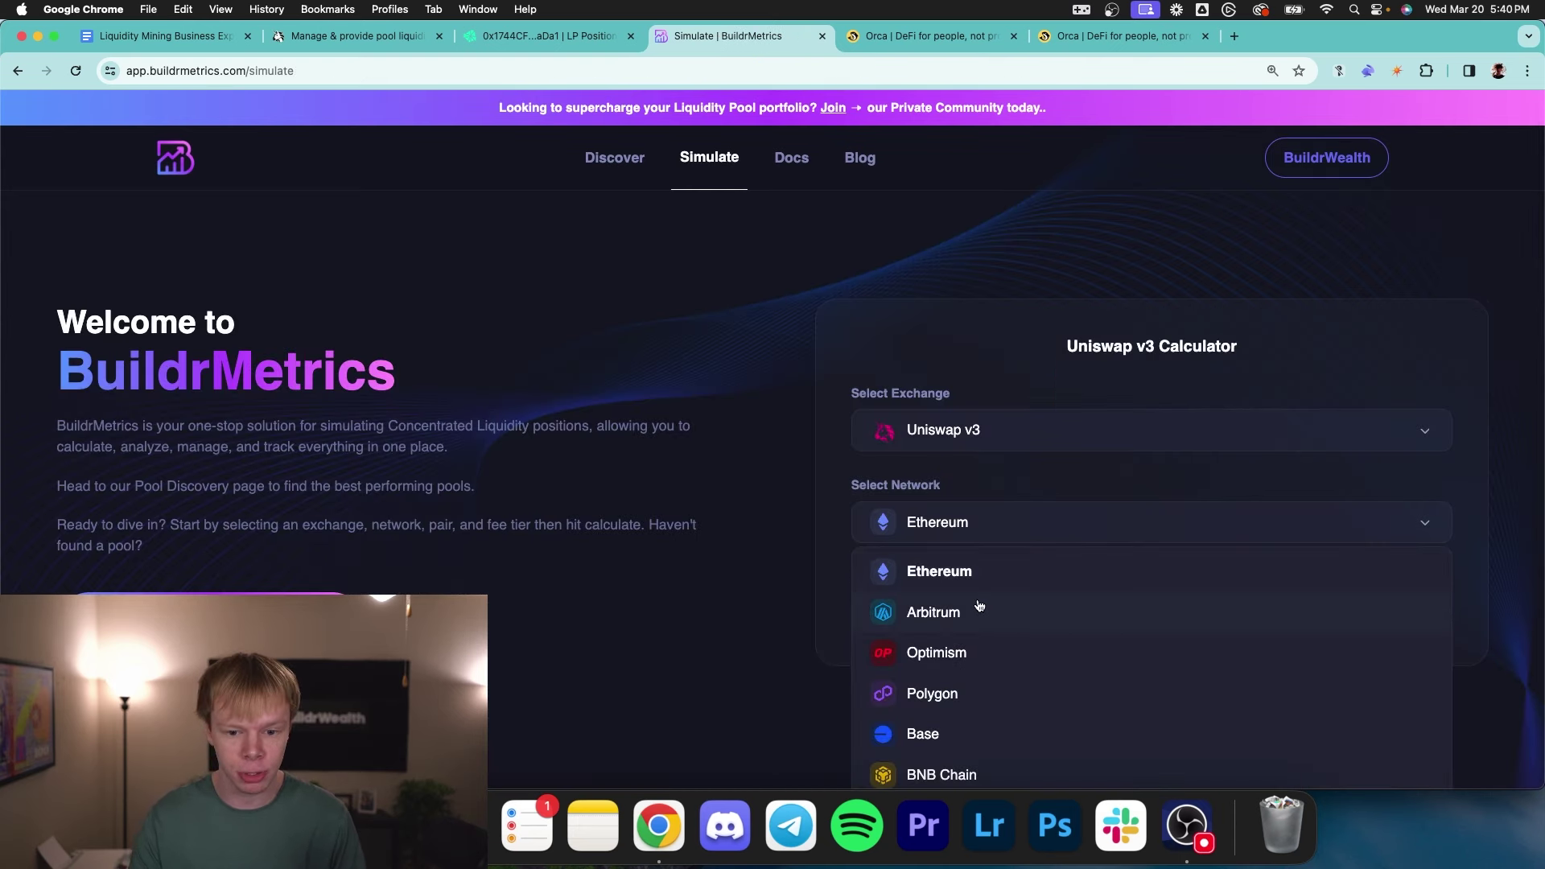
scroll(970, 662, down, 3)
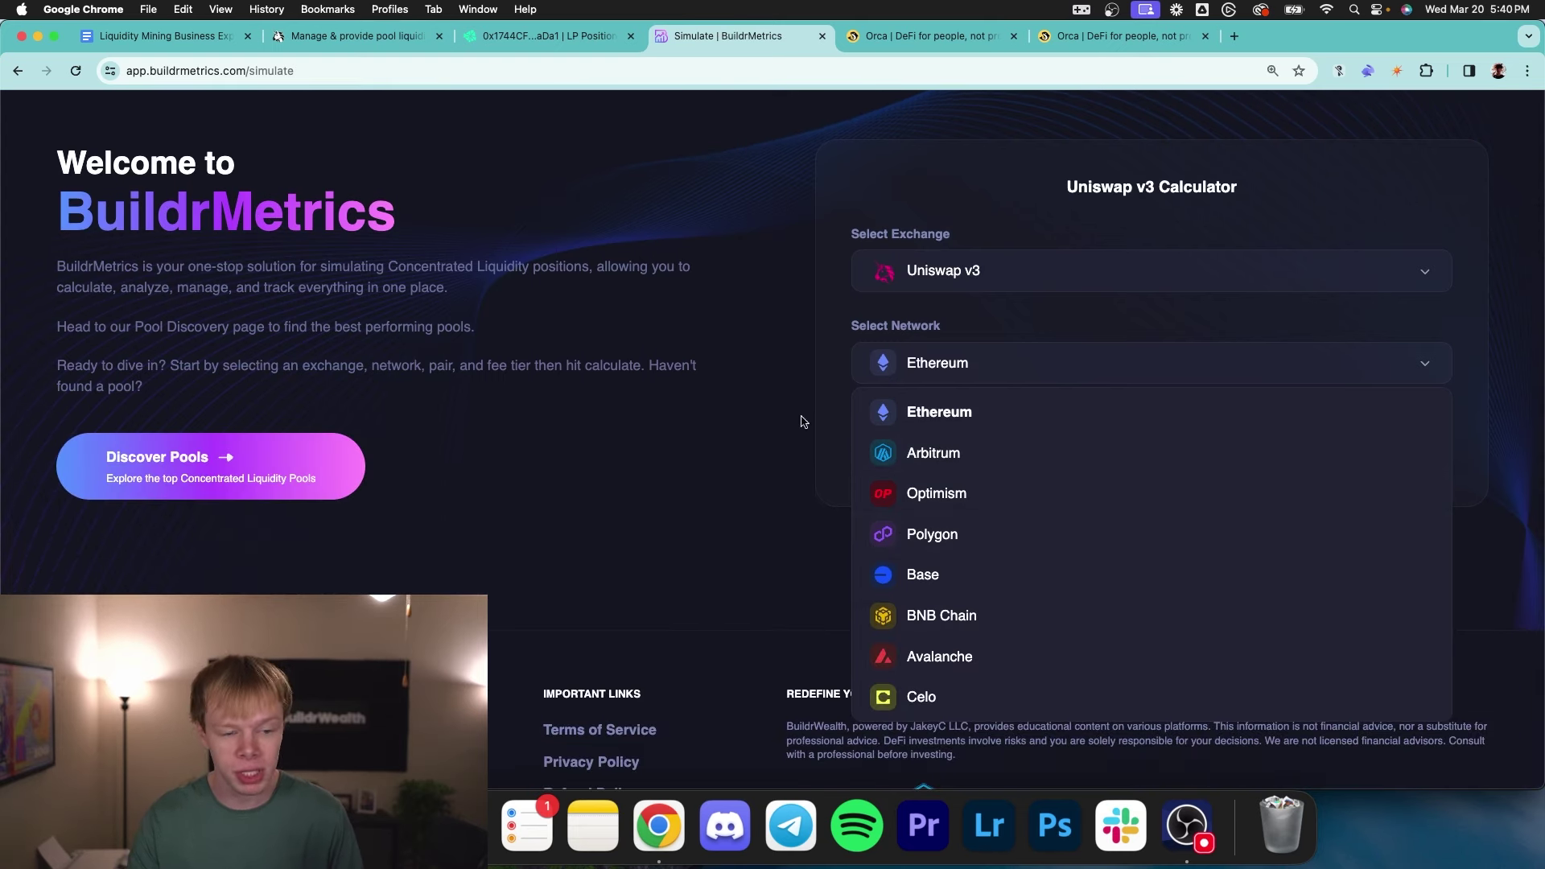
click(195, 50)
drag(747, 263, 517, 271)
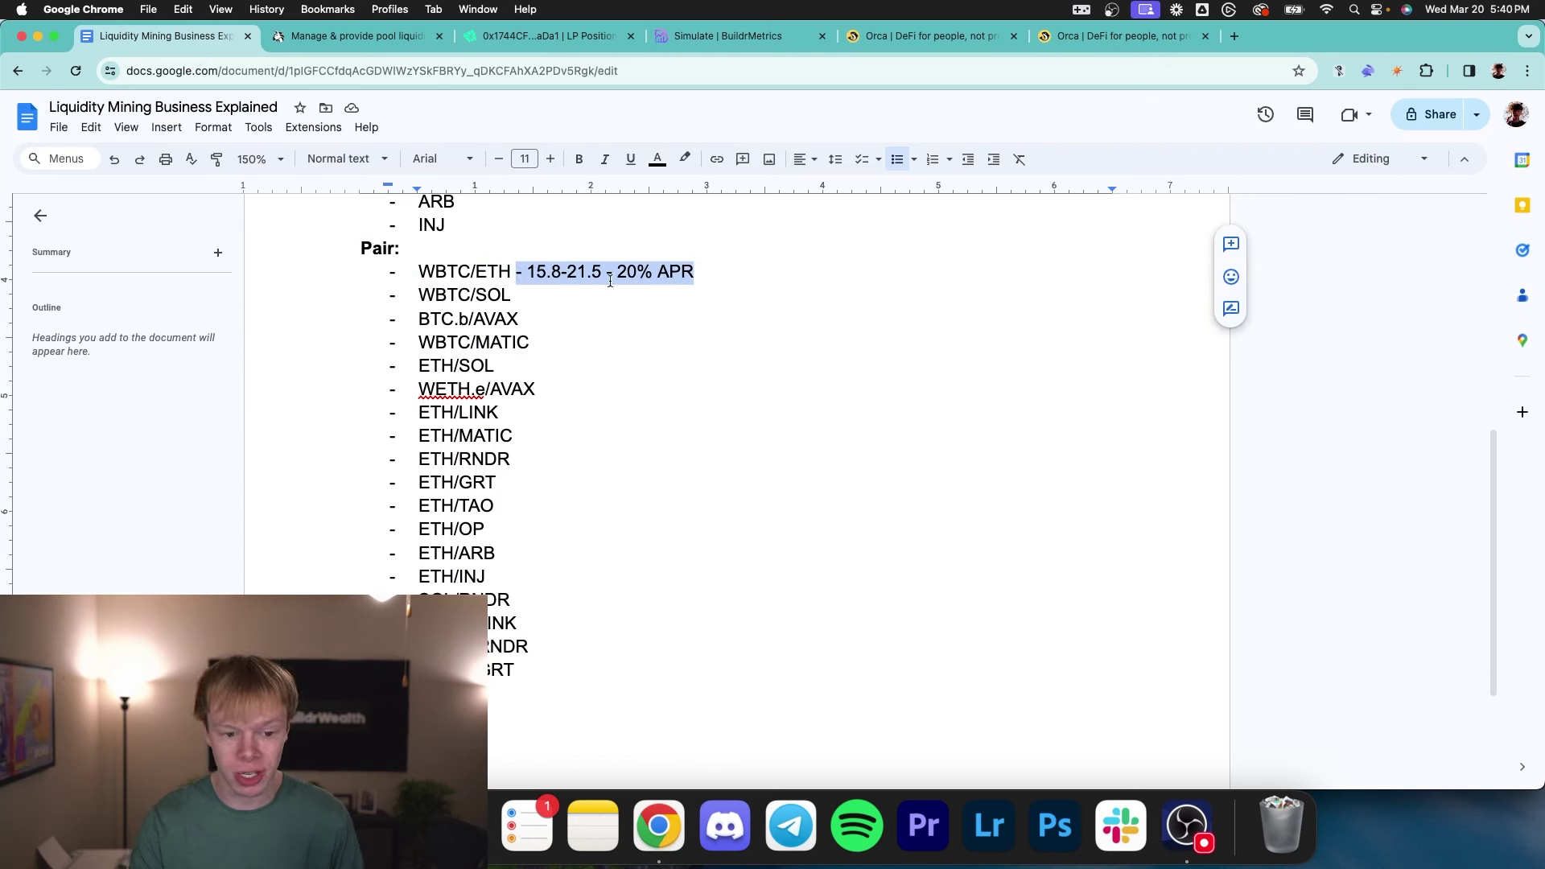
- Remove the stray trailing space after WBTC/MATIC in the pair list
click(721, 286)
drag(693, 266, 512, 265)
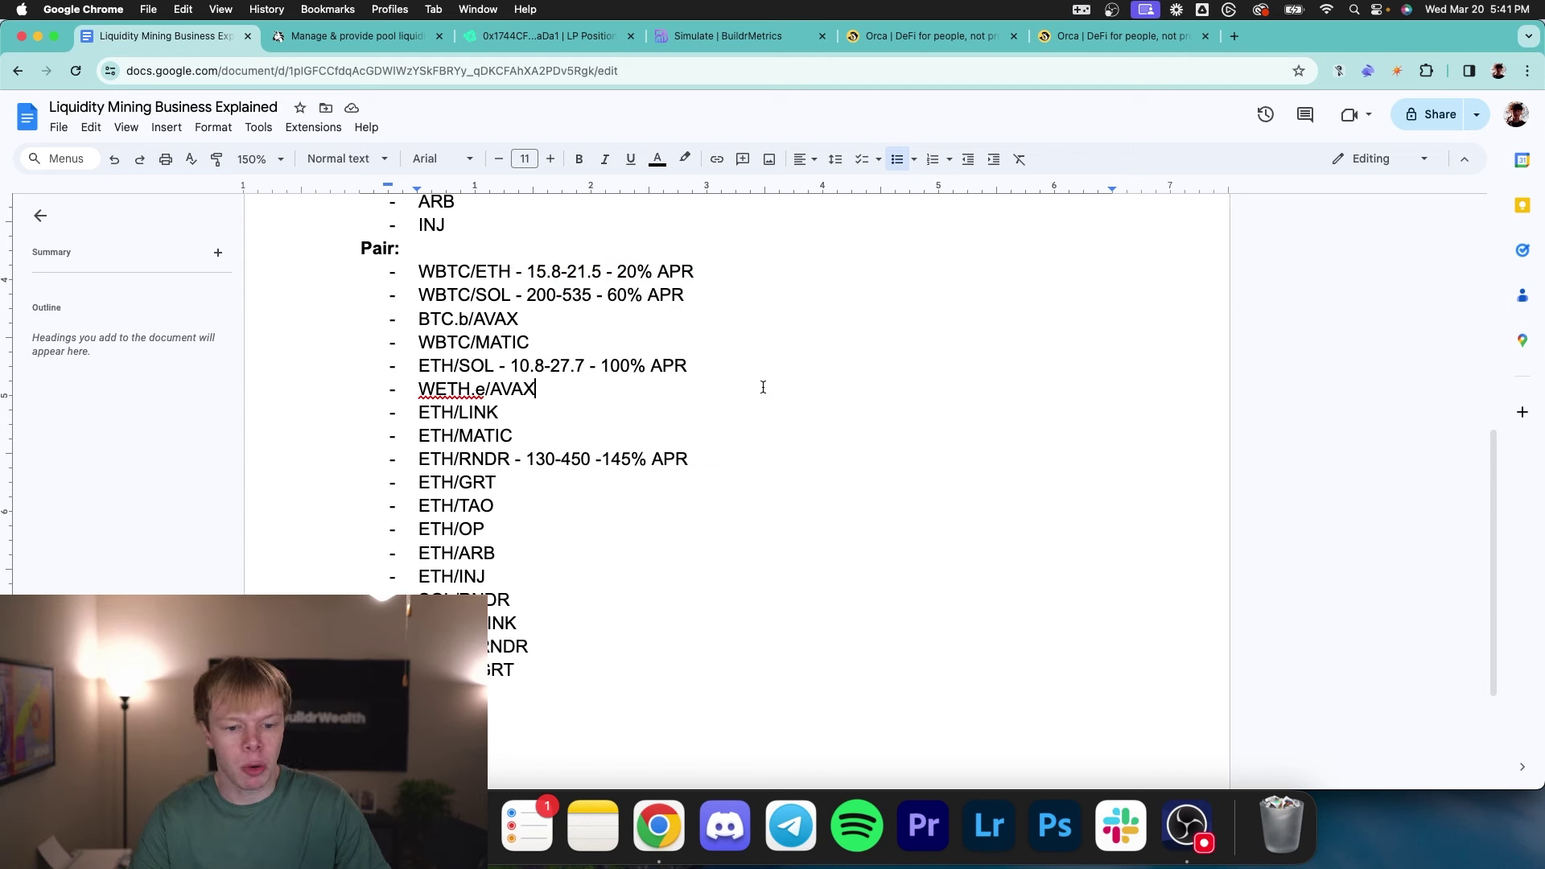
drag(765, 386, 589, 394)
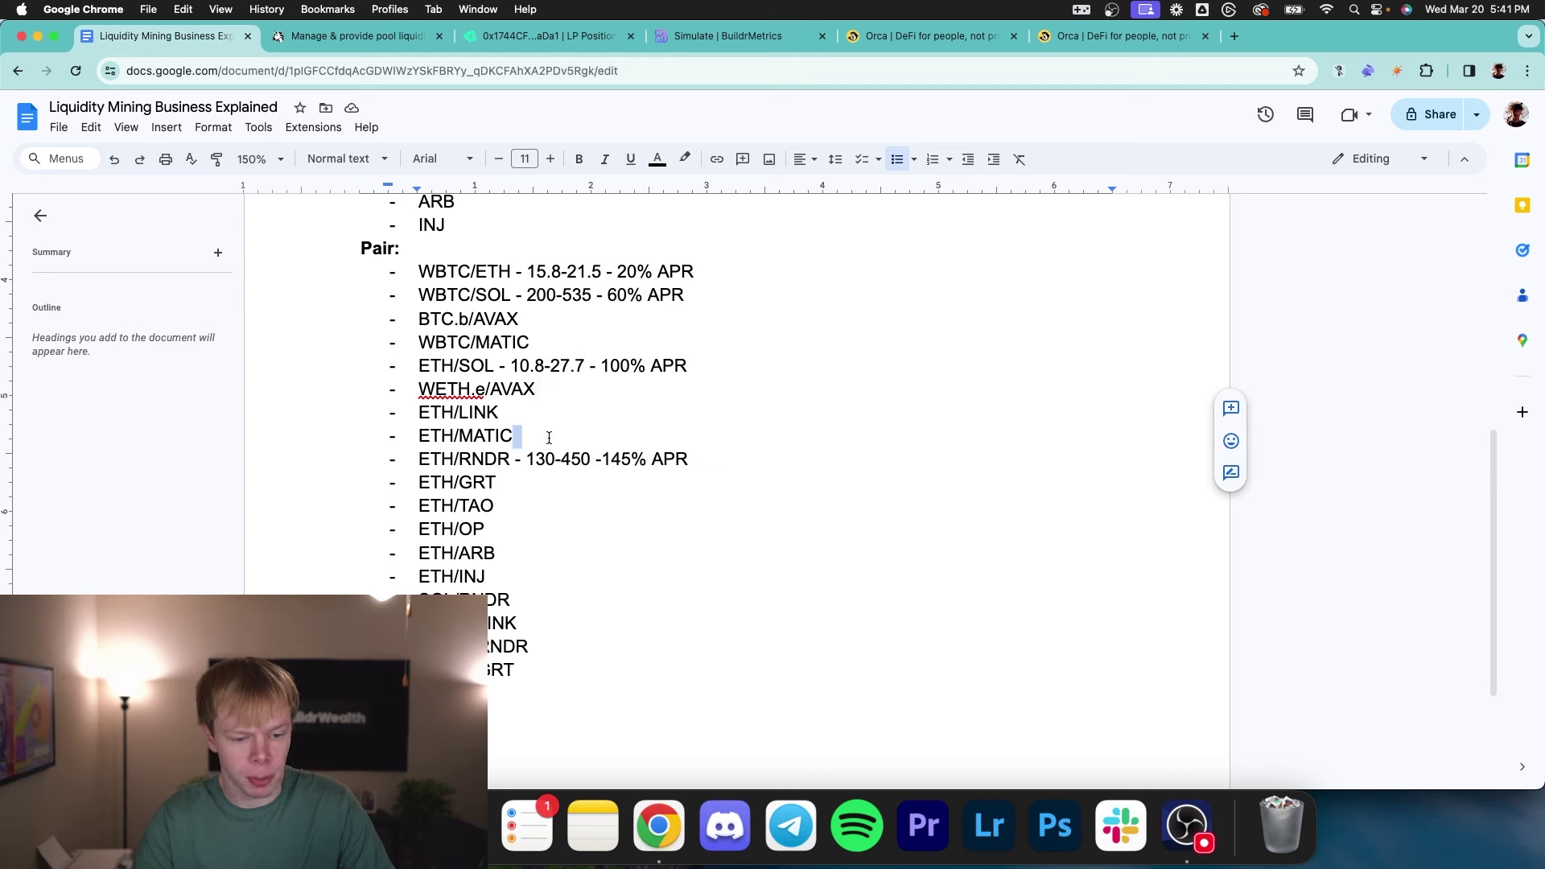
double_click(589, 338)
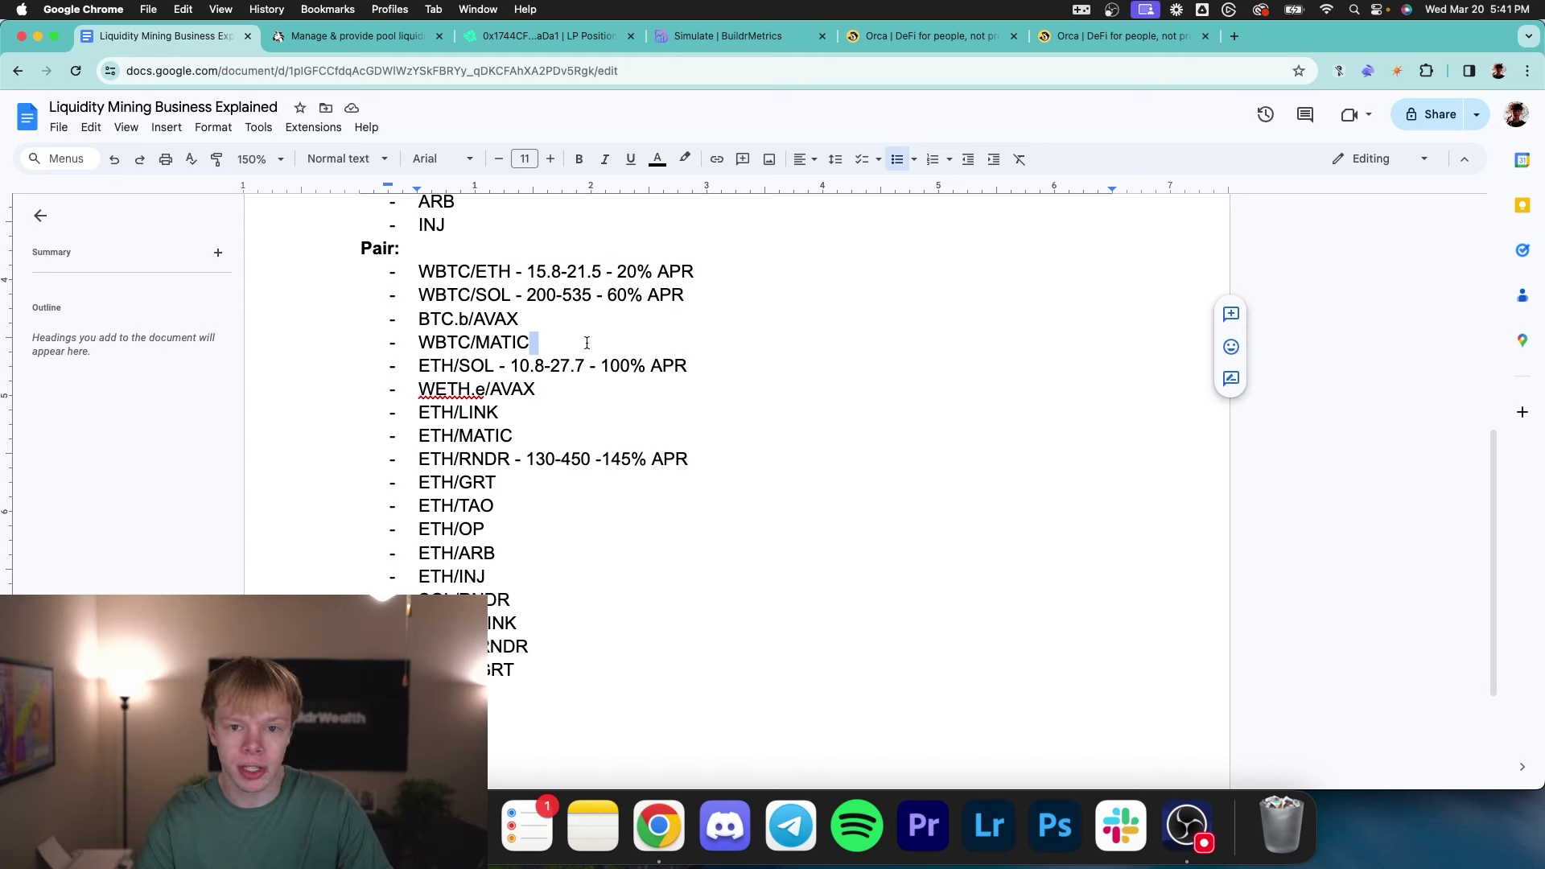
key(BackSpace)
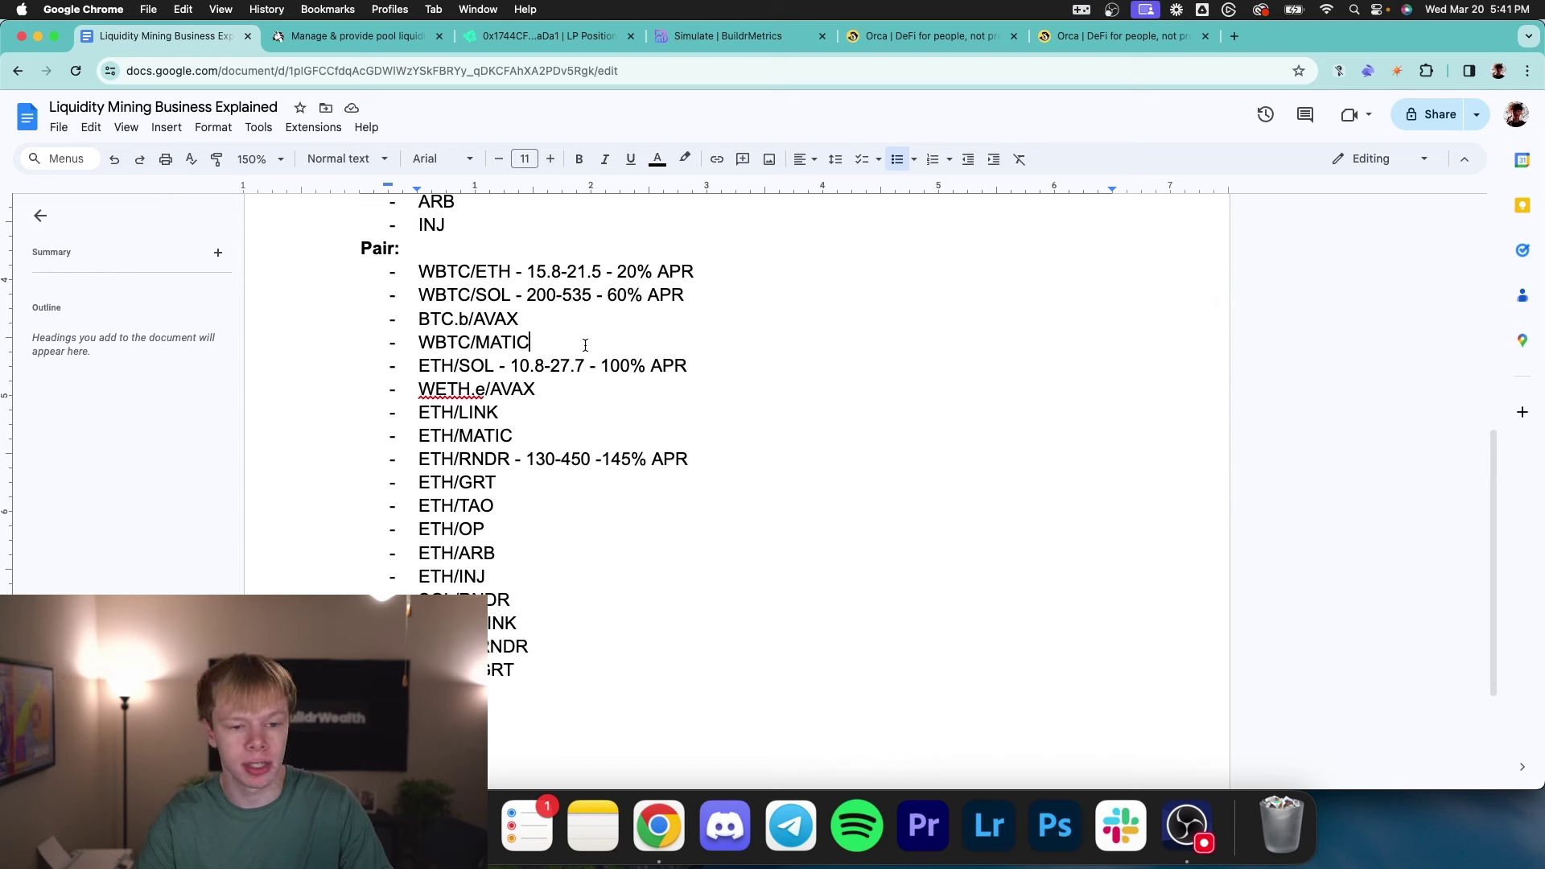
- Highlight the WBTC/ETH, WBTC/SOL, ETH/SOL and ETH/RNDR lines in bright green
drag(601, 346, 412, 325)
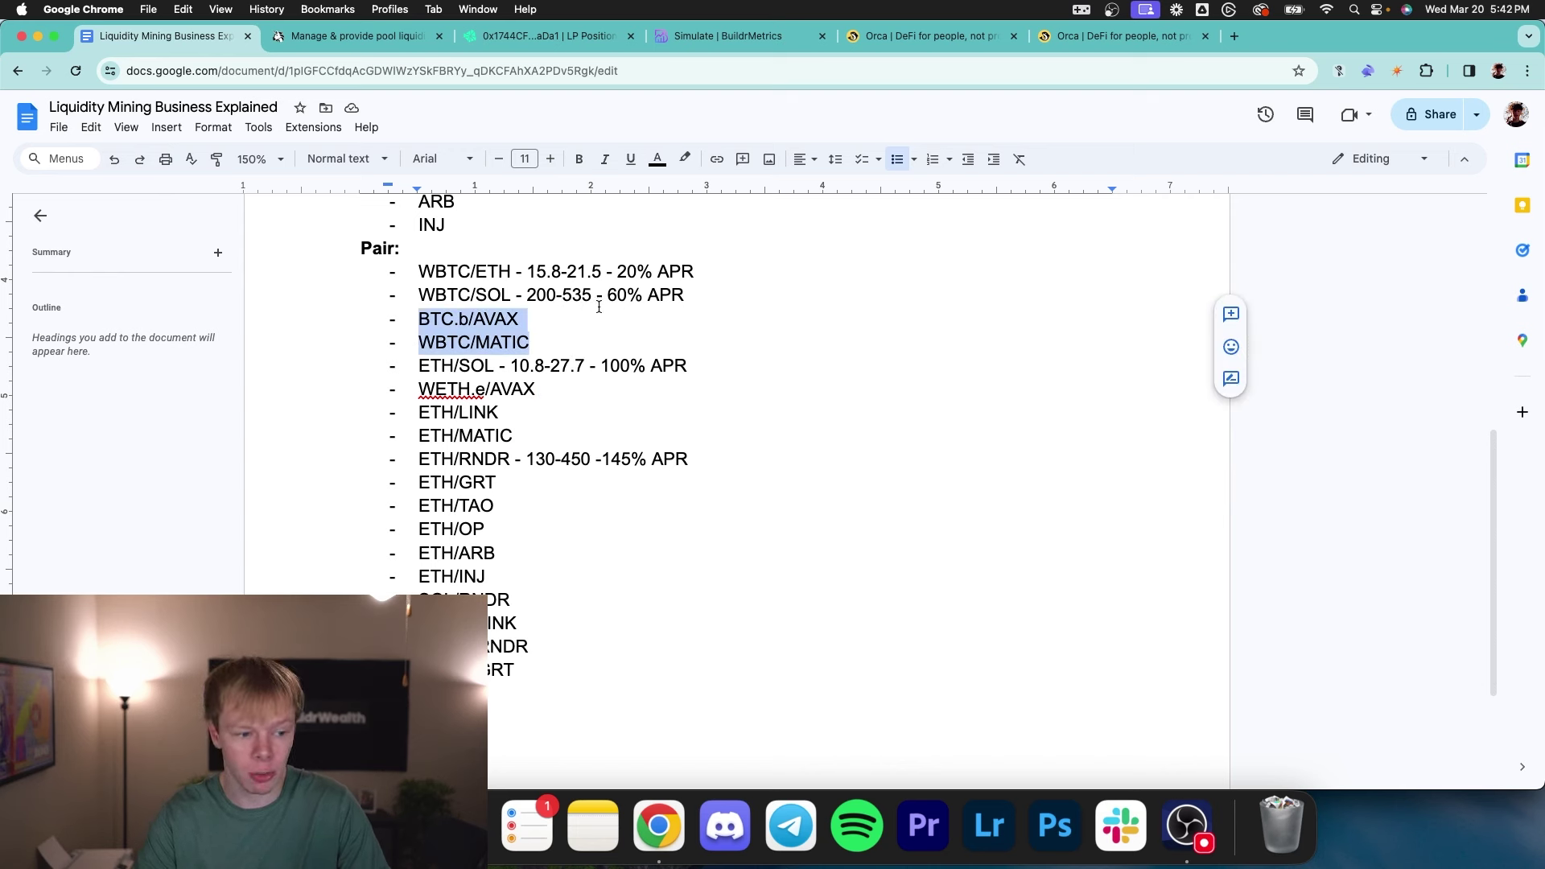
drag(685, 295, 381, 283)
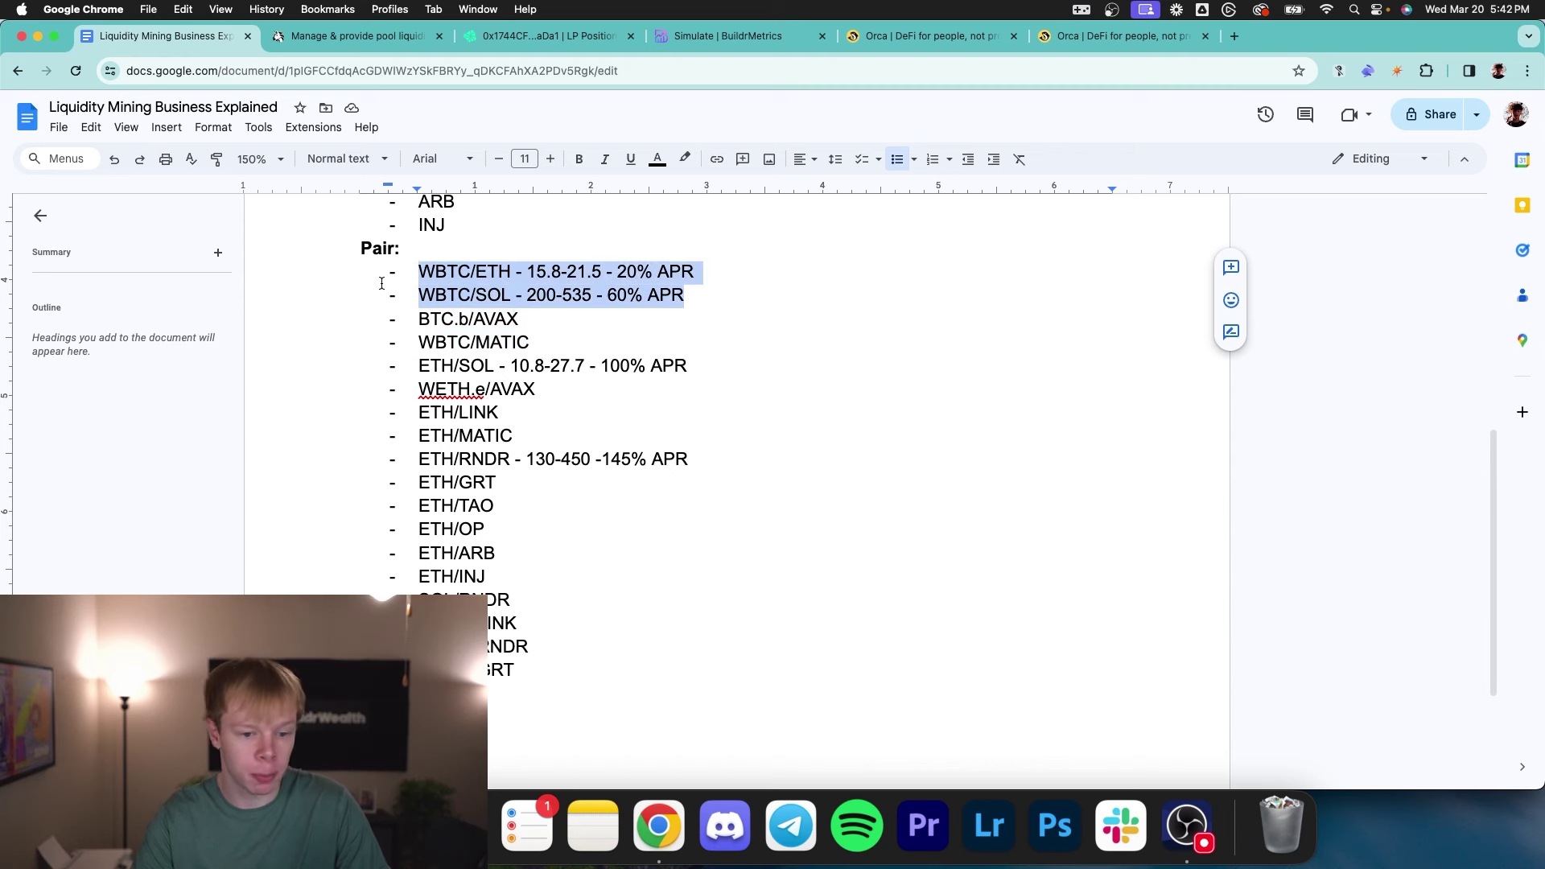
click(685, 158)
click(760, 230)
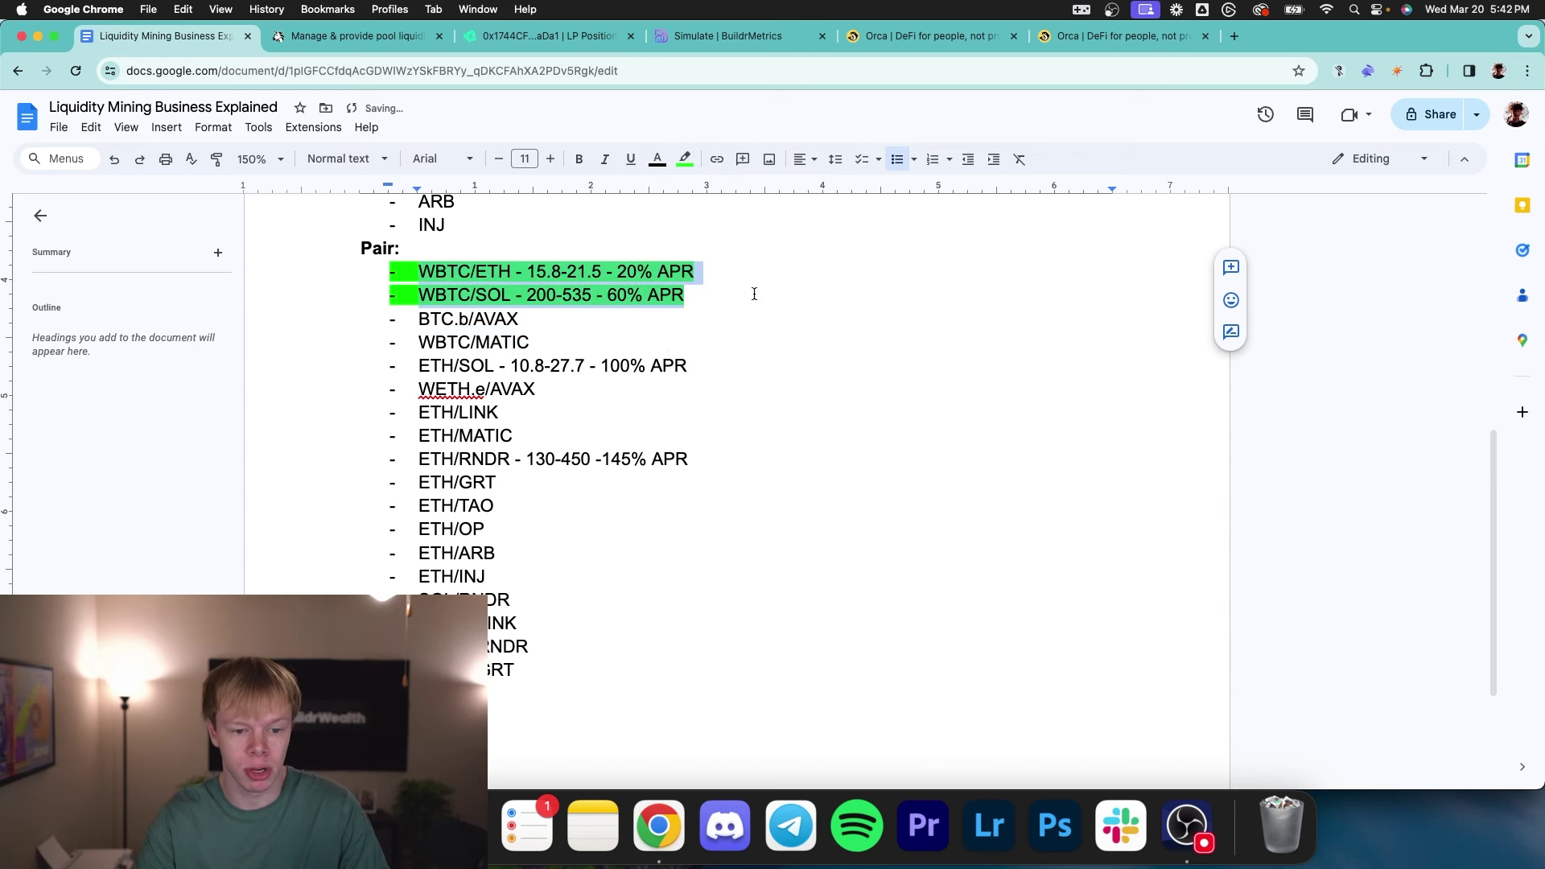
drag(688, 366, 418, 367)
drag(690, 458, 417, 459)
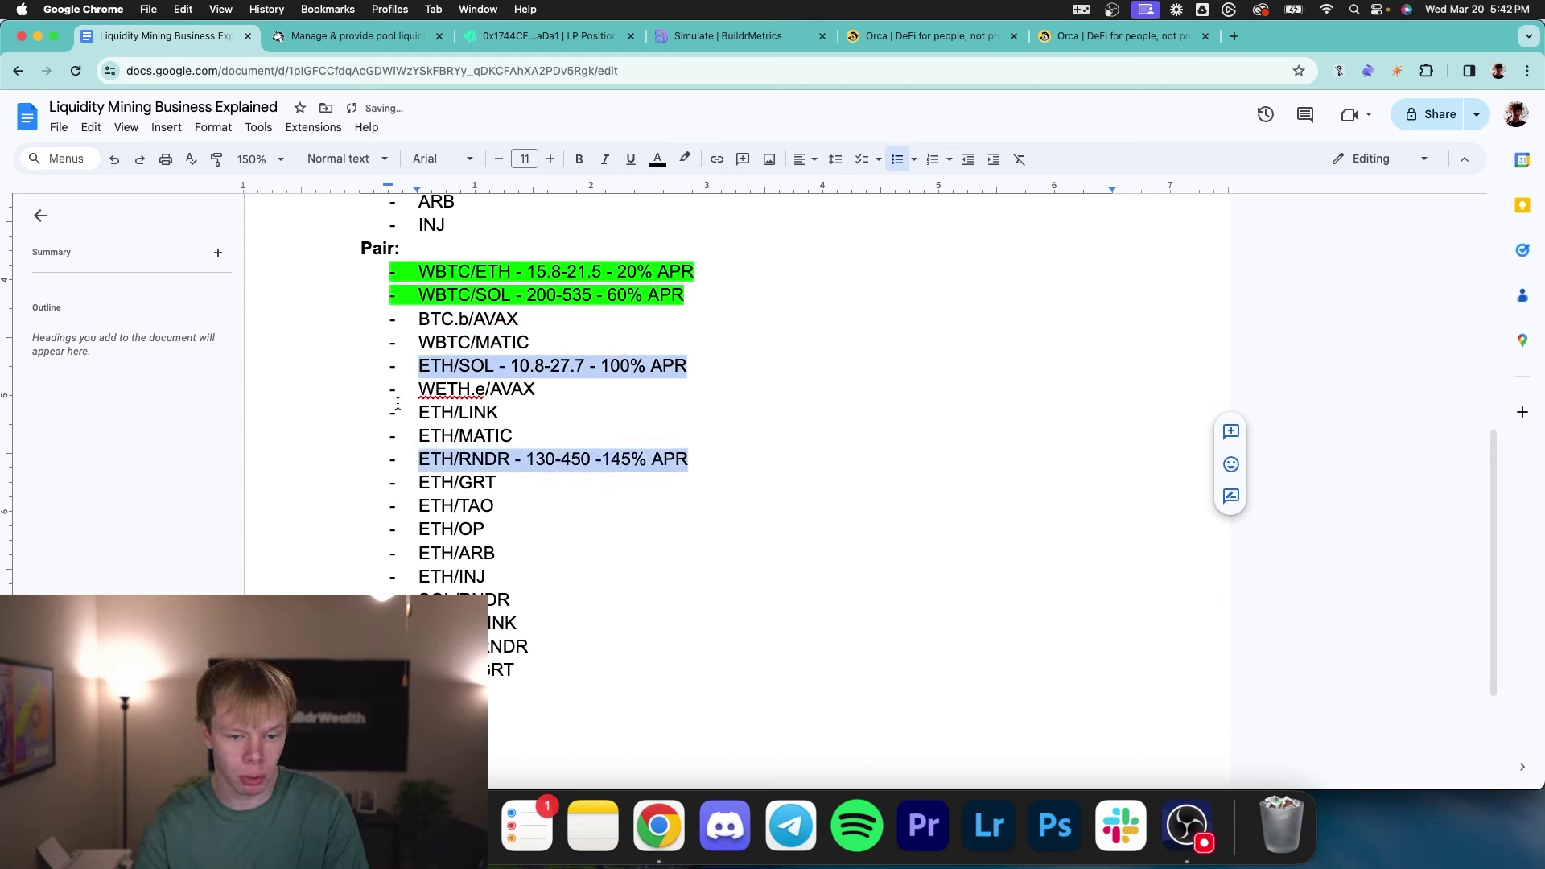
click(688, 159)
click(762, 232)
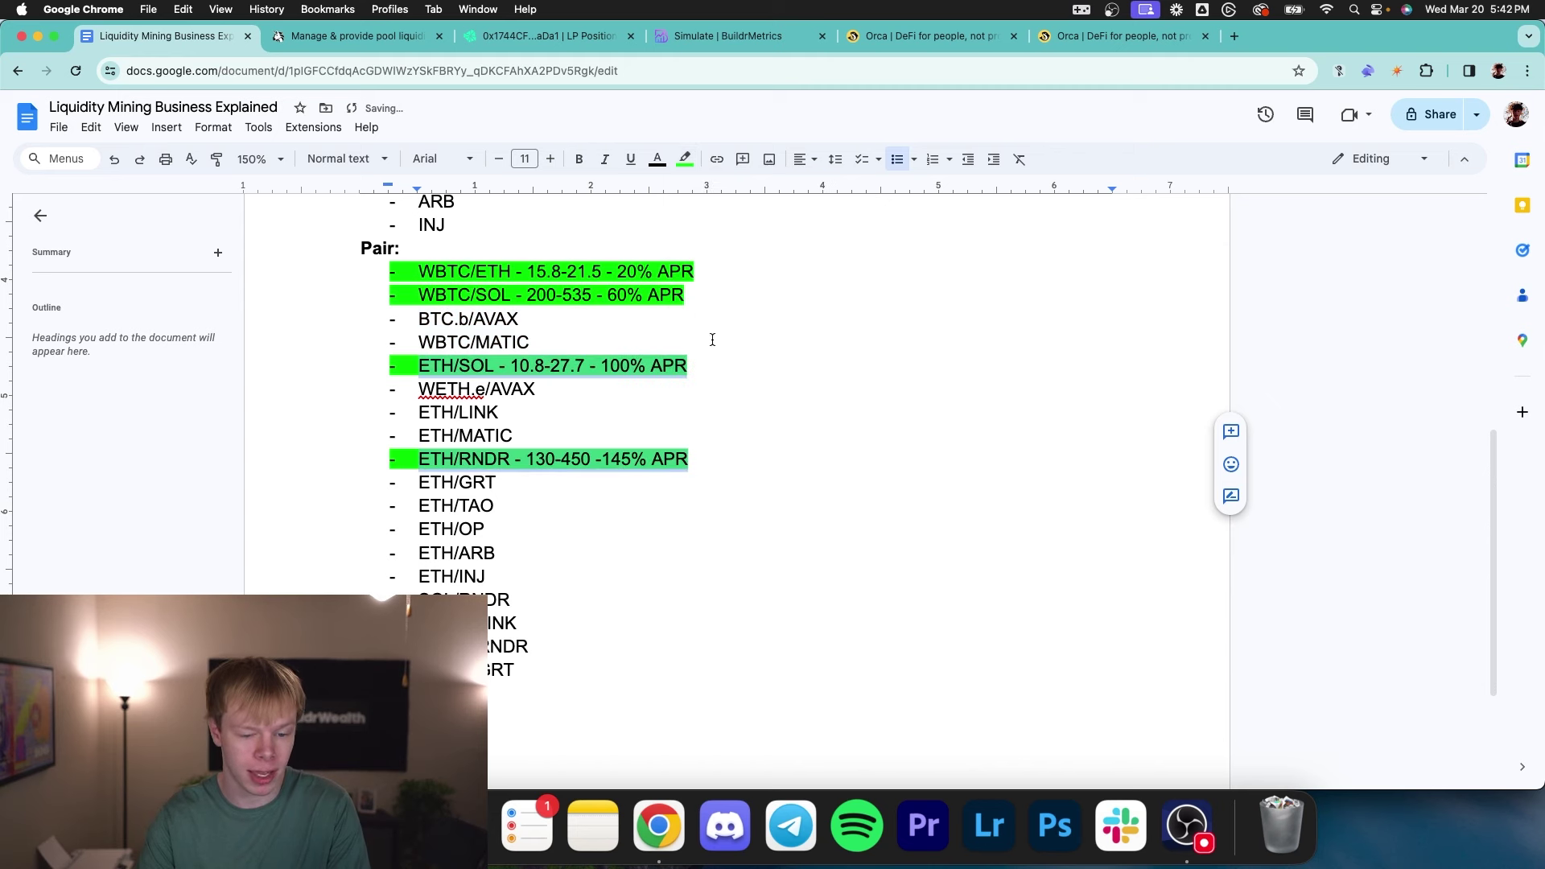
click(638, 272)
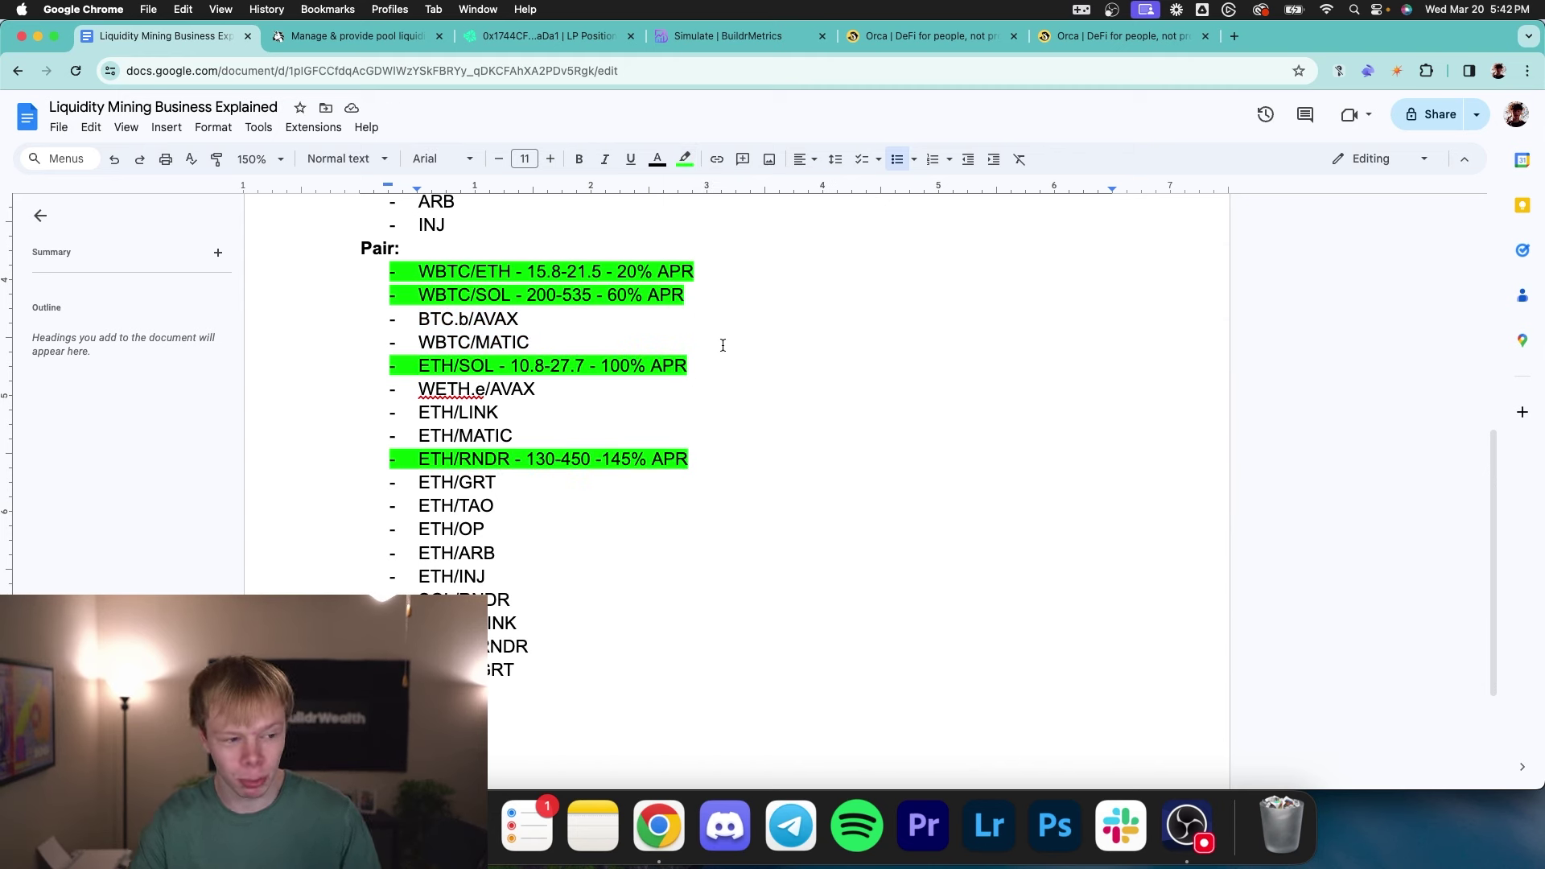
- Switch to the allocation spreadsheet and zoom the sheet to 150%
key(End)
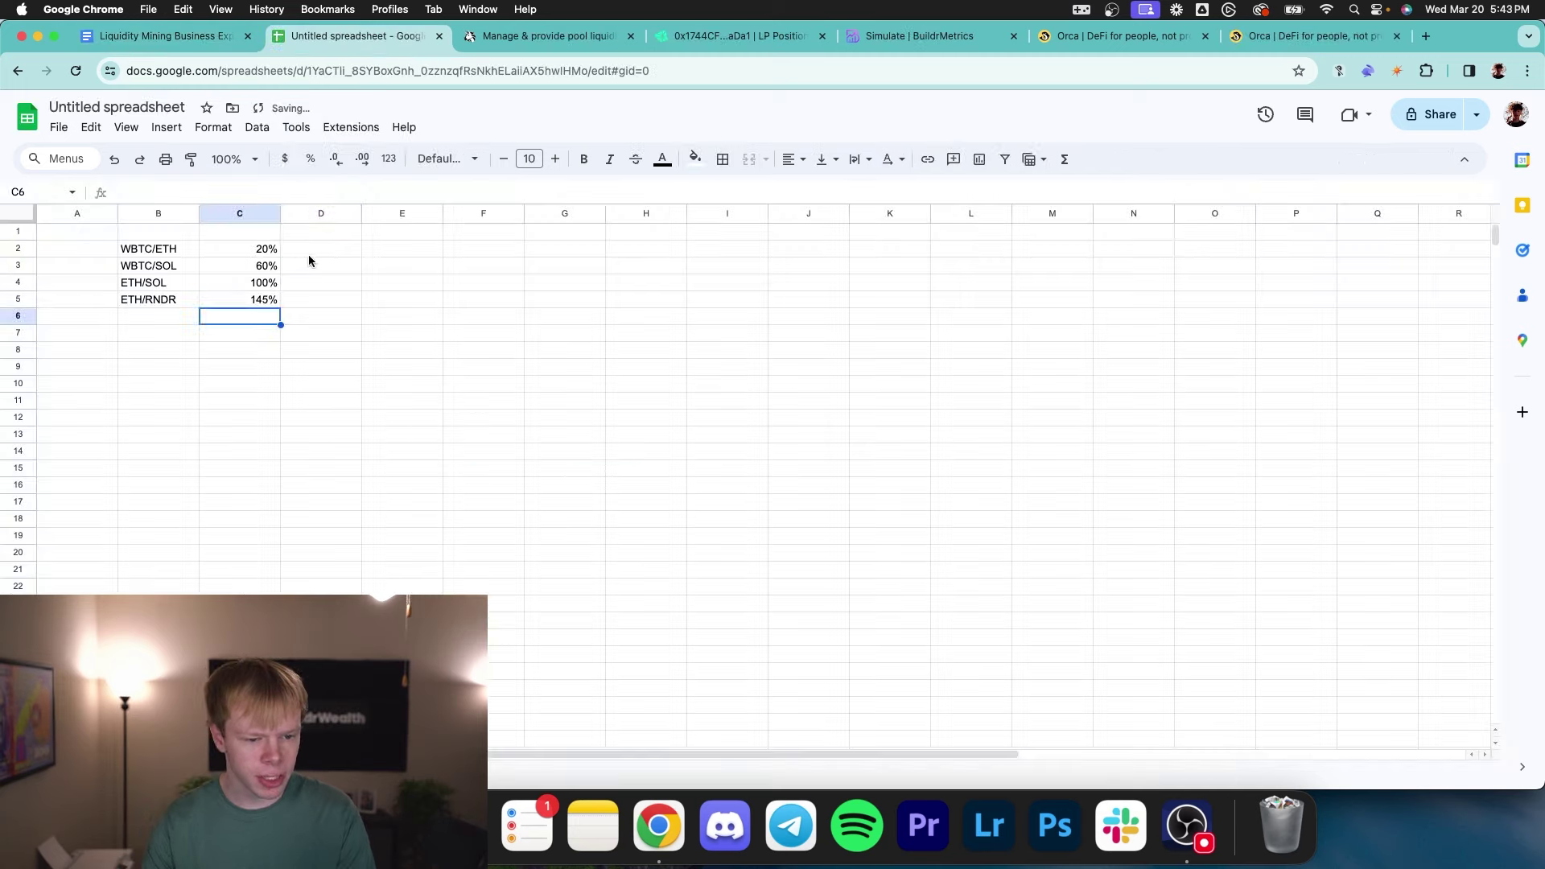
click(316, 250)
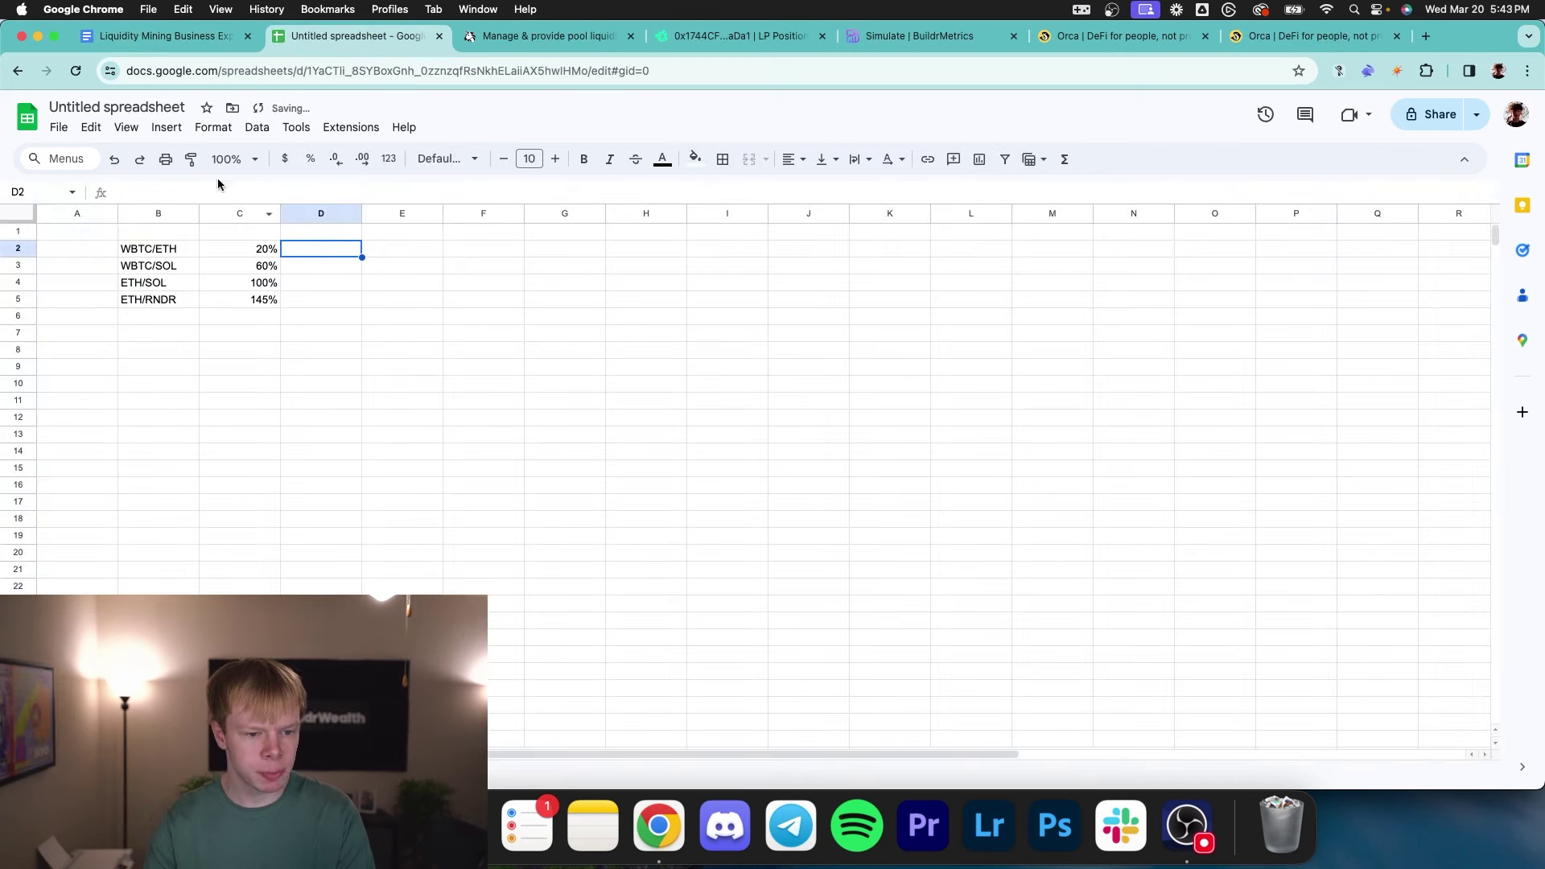
click(233, 159)
click(230, 317)
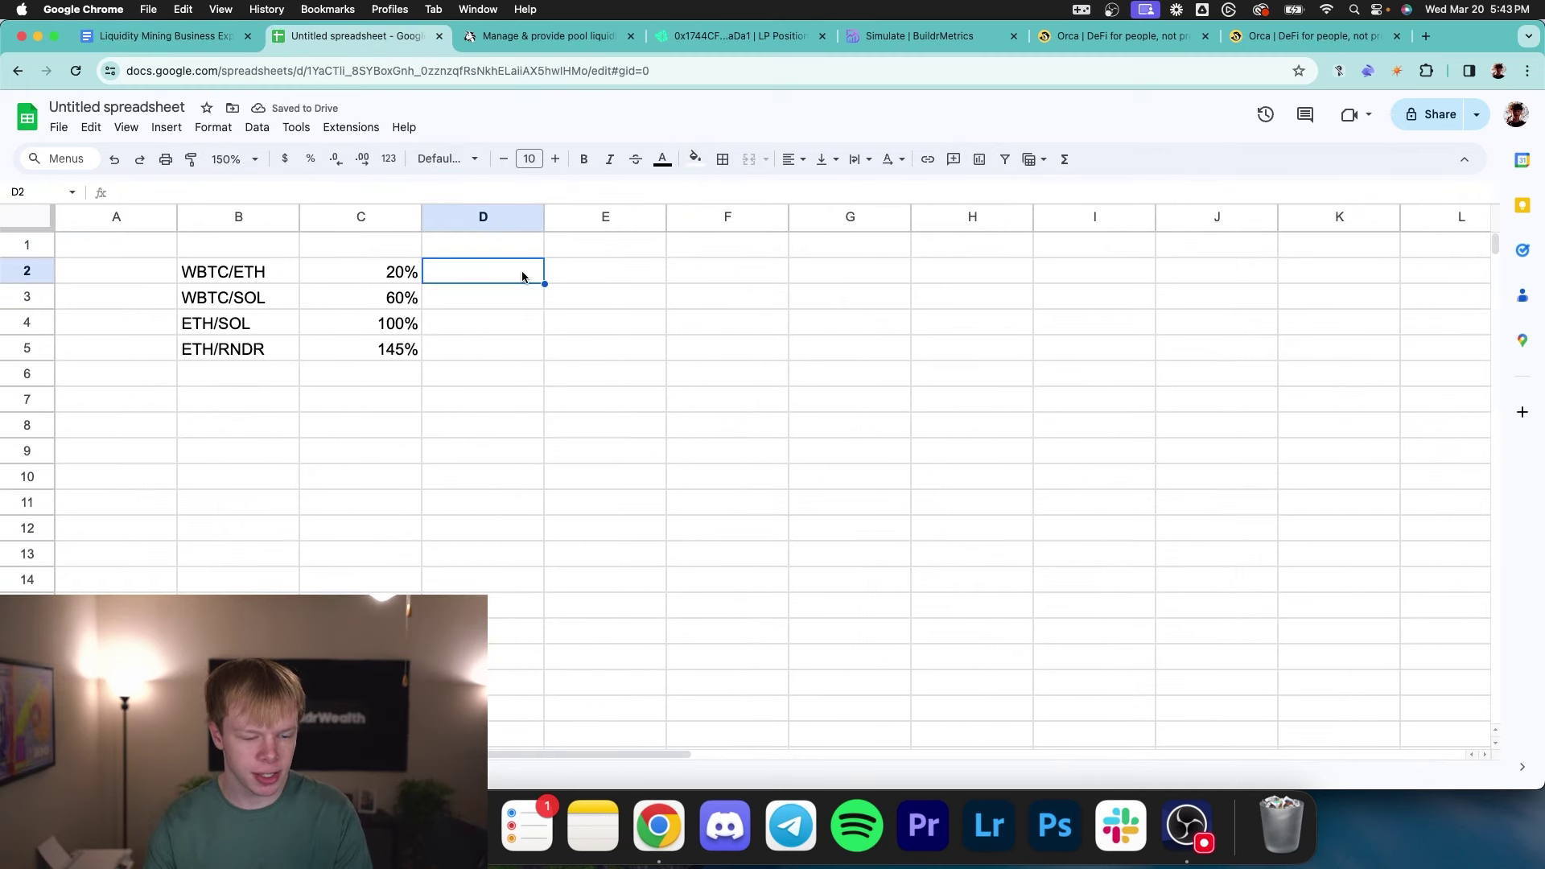
- Enter a $40,000 allocation for WBTC/ETH in D2
click(512, 326)
click(507, 271)
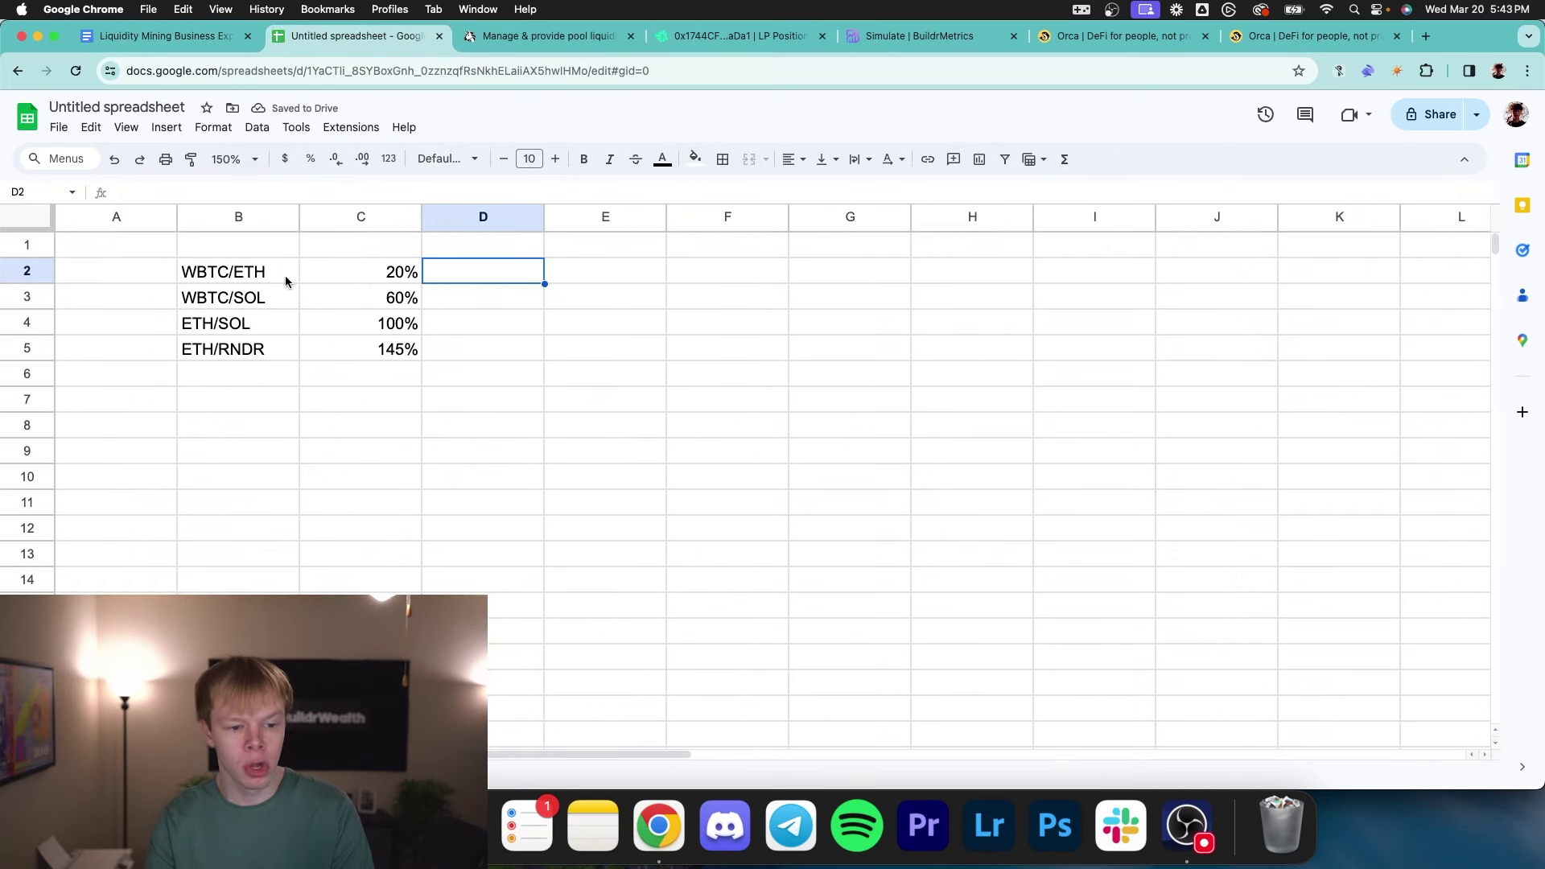
drag(288, 283, 379, 282)
click(439, 279)
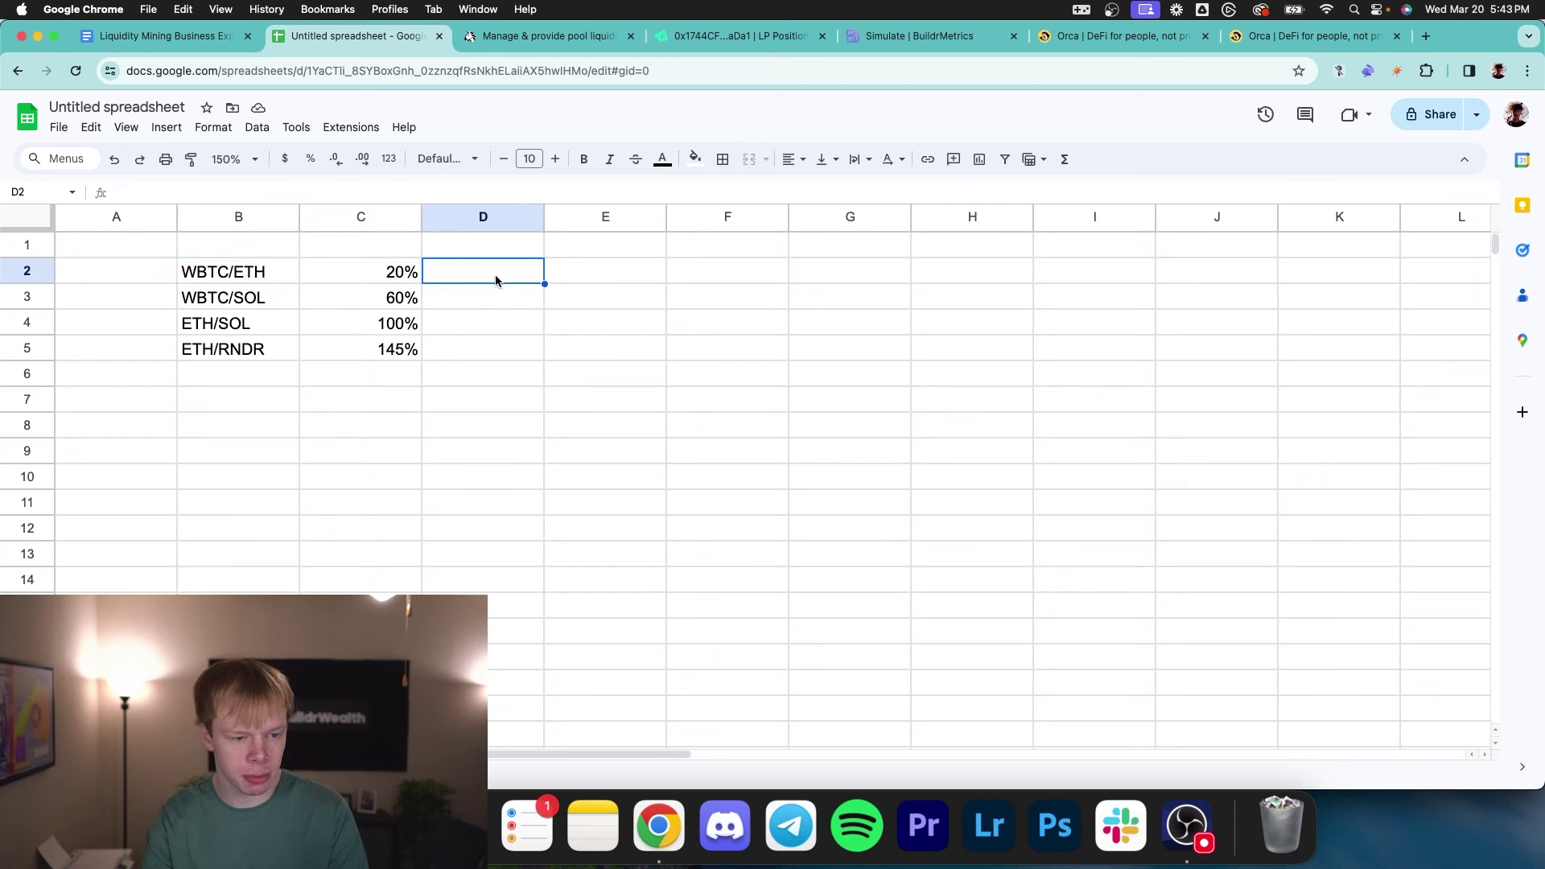
text($)
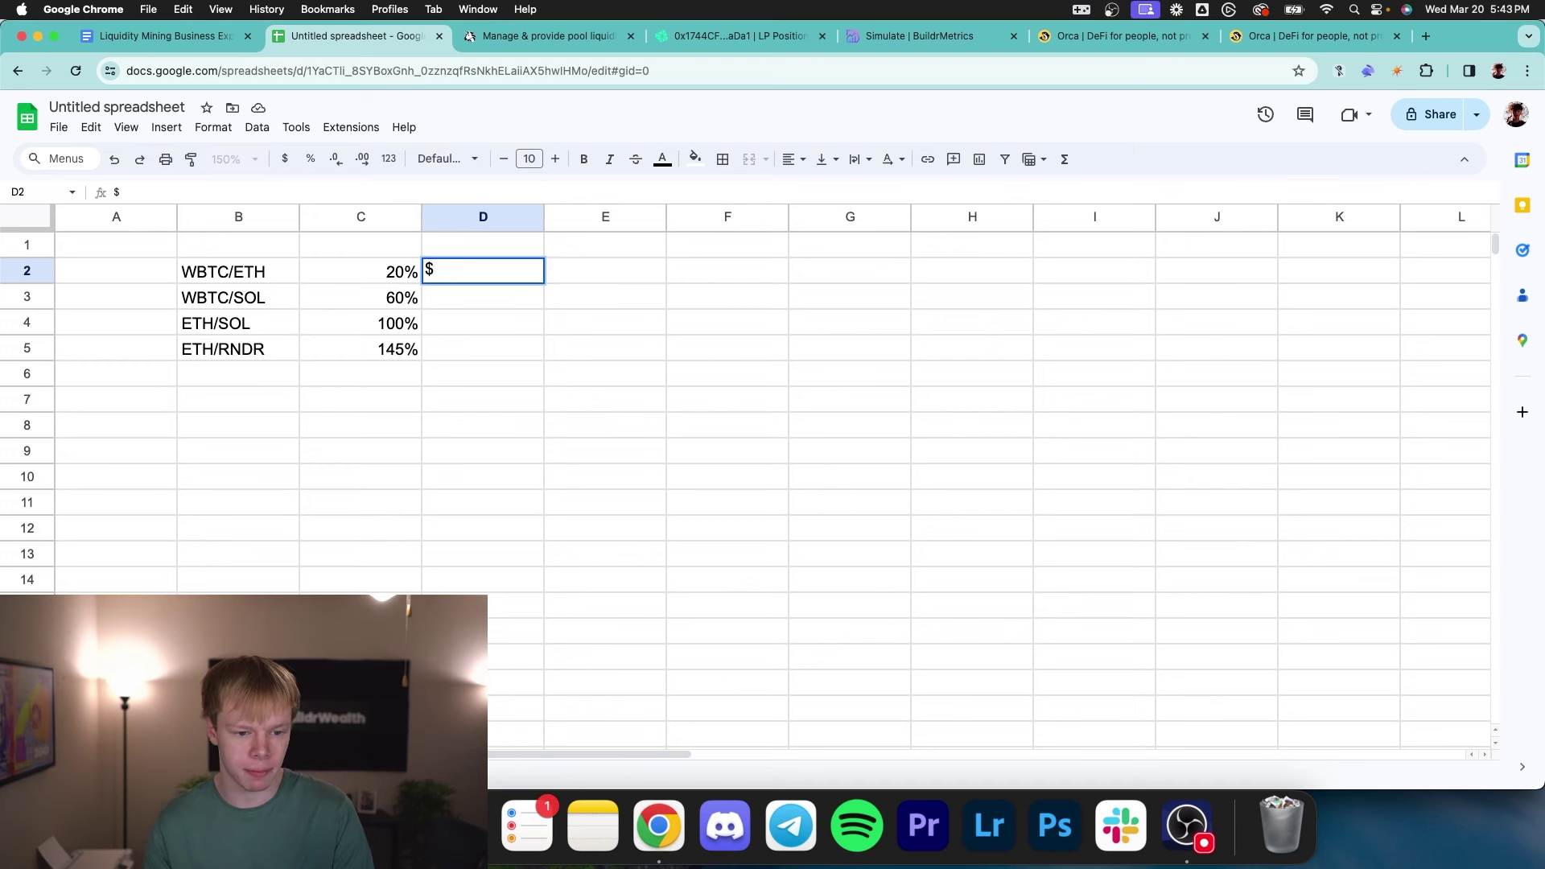
text(40000)
key(Return)
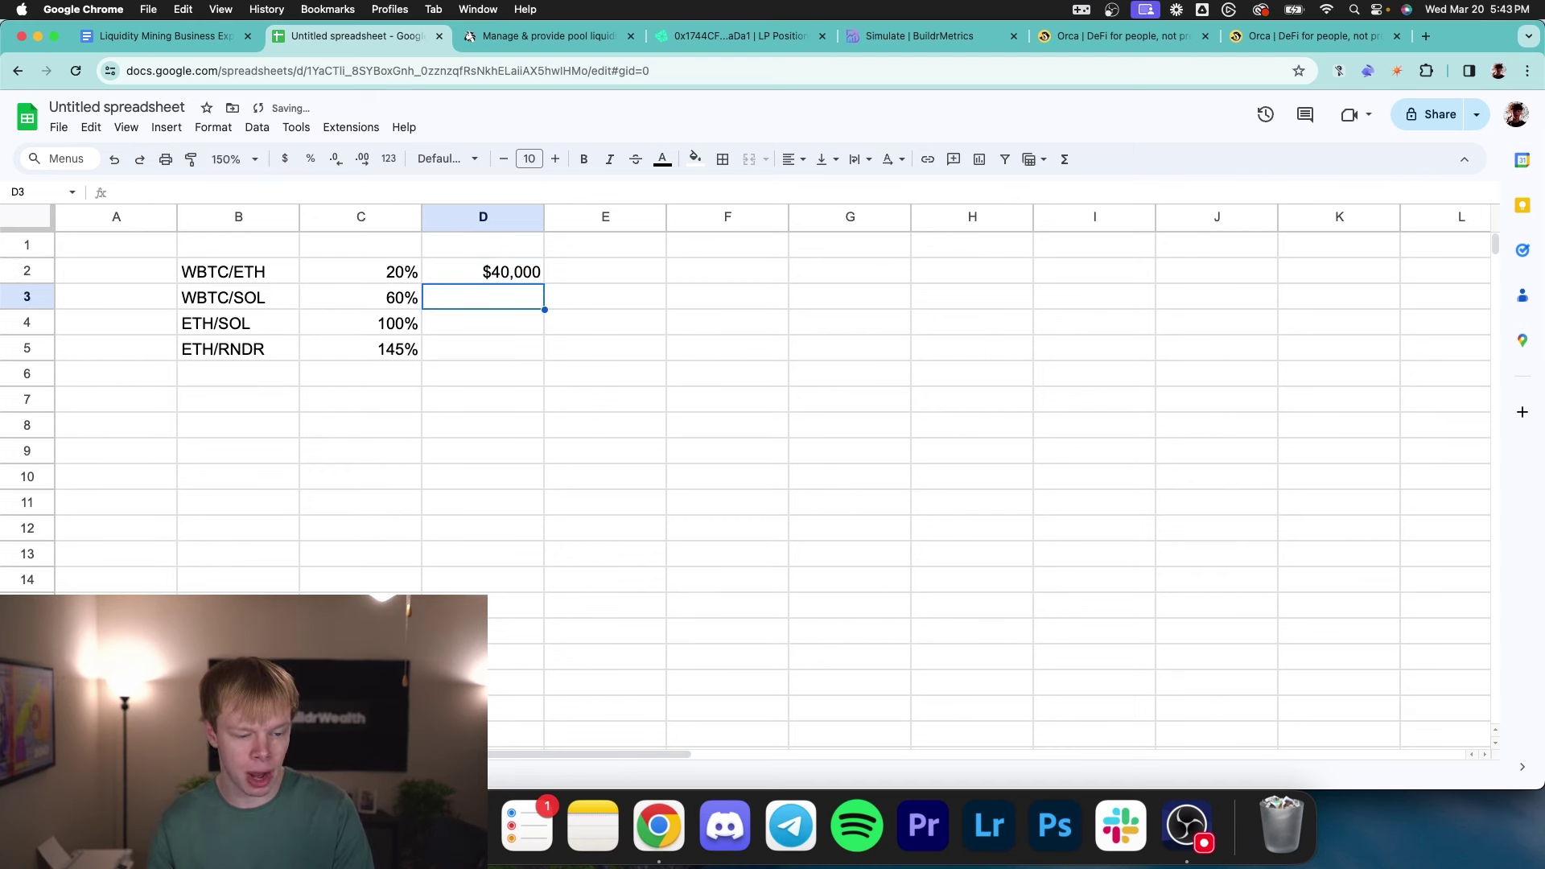
- Fill D3, D4 and D5 with $20,000 allocations for WBTC/SOL, ETH/SOL and ETH/RNDR
text($)
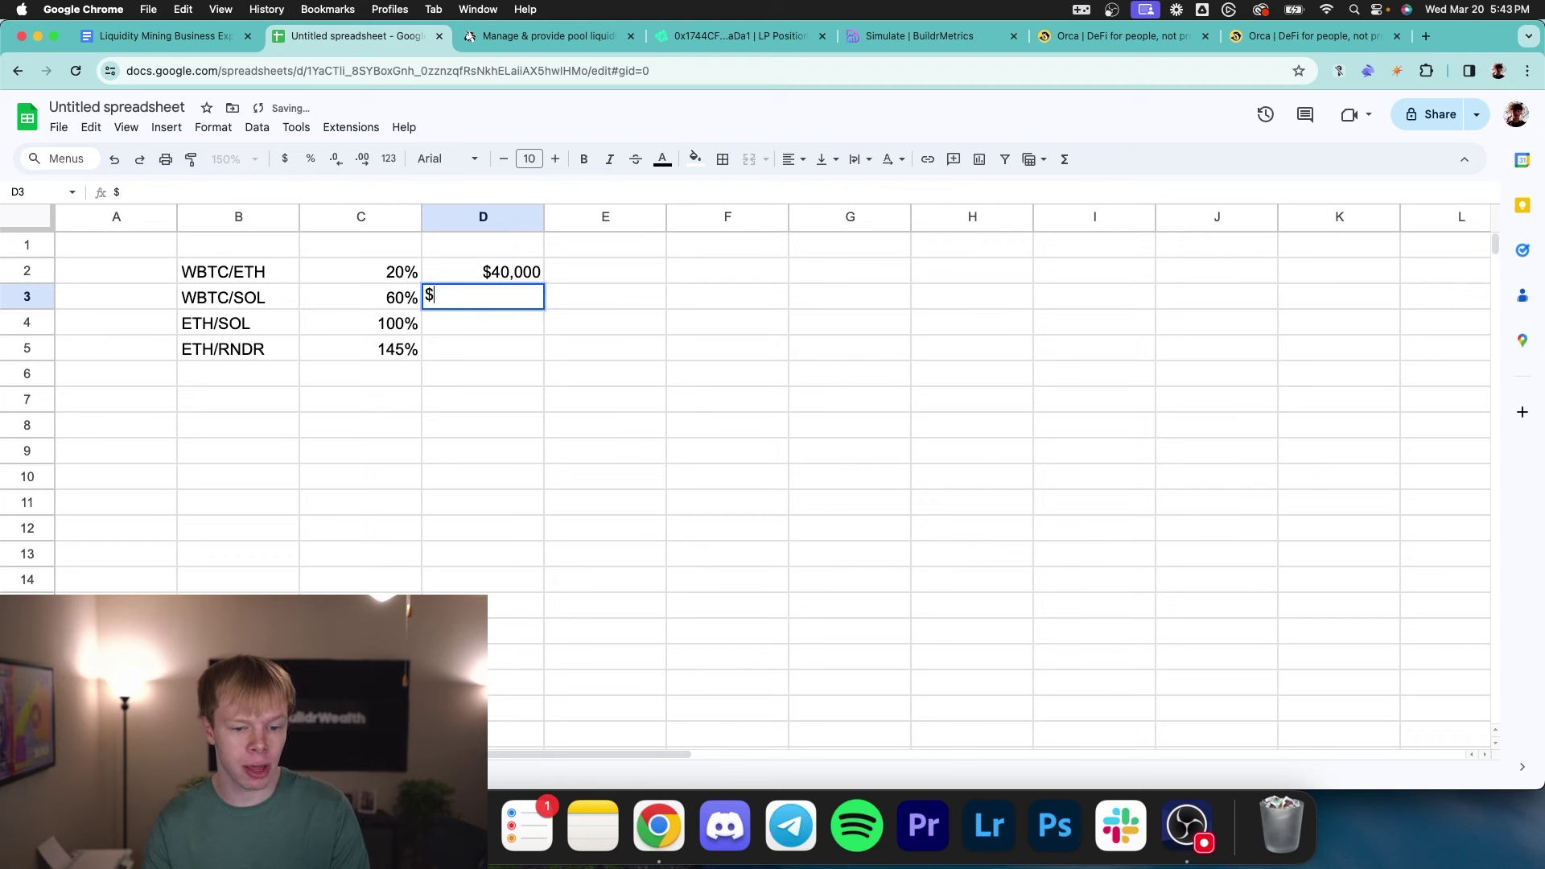
text(20,000)
key(Return)
key(Up)
key(ctrl+c)
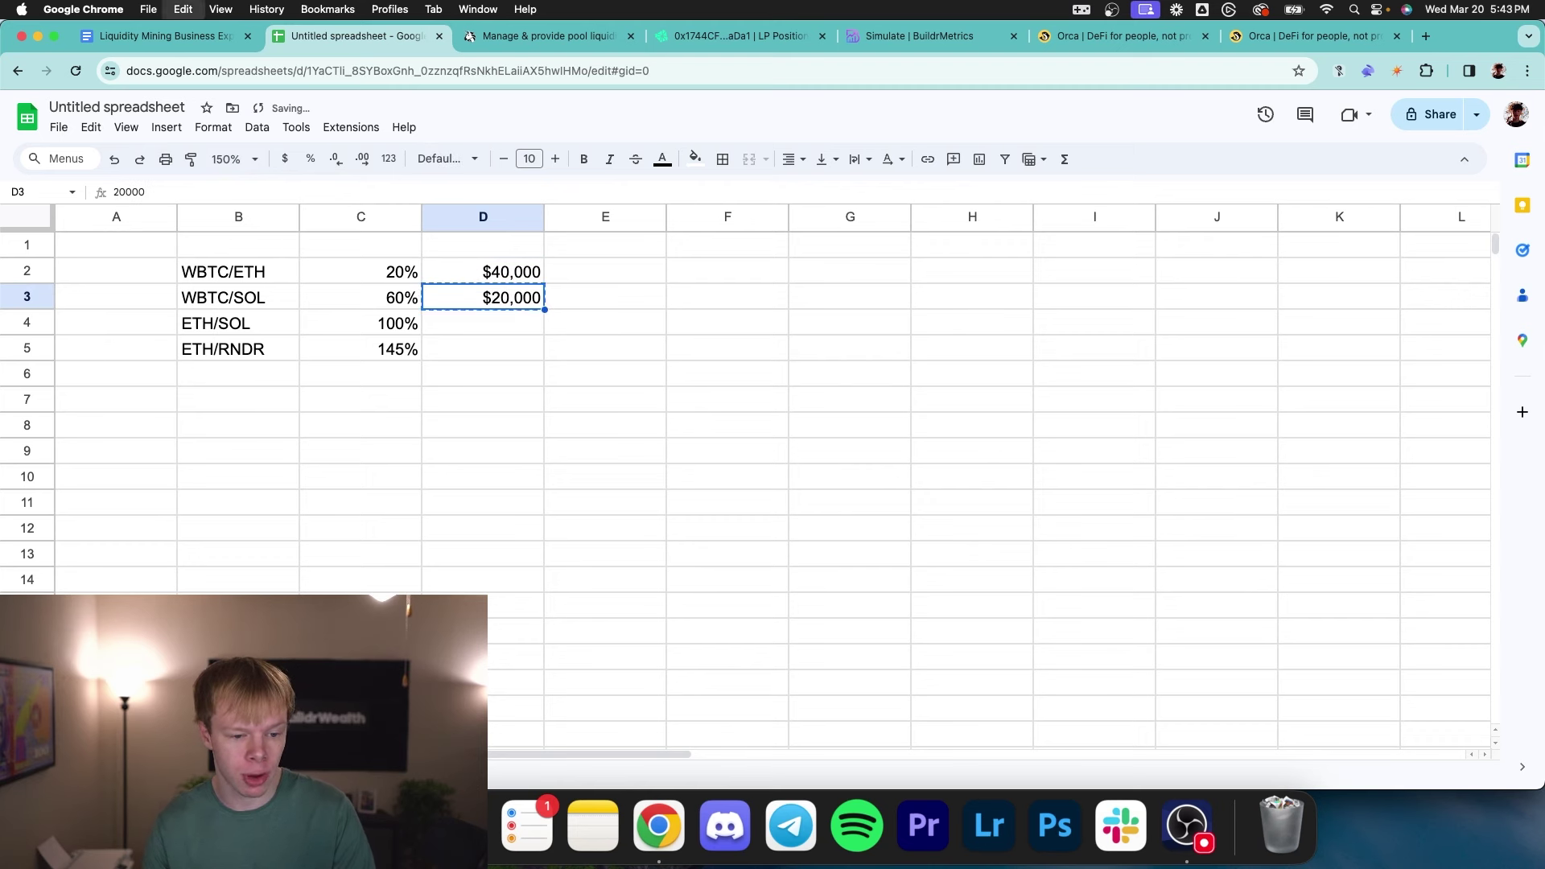
key(Down)
key(ctrl+v)
click(483, 348)
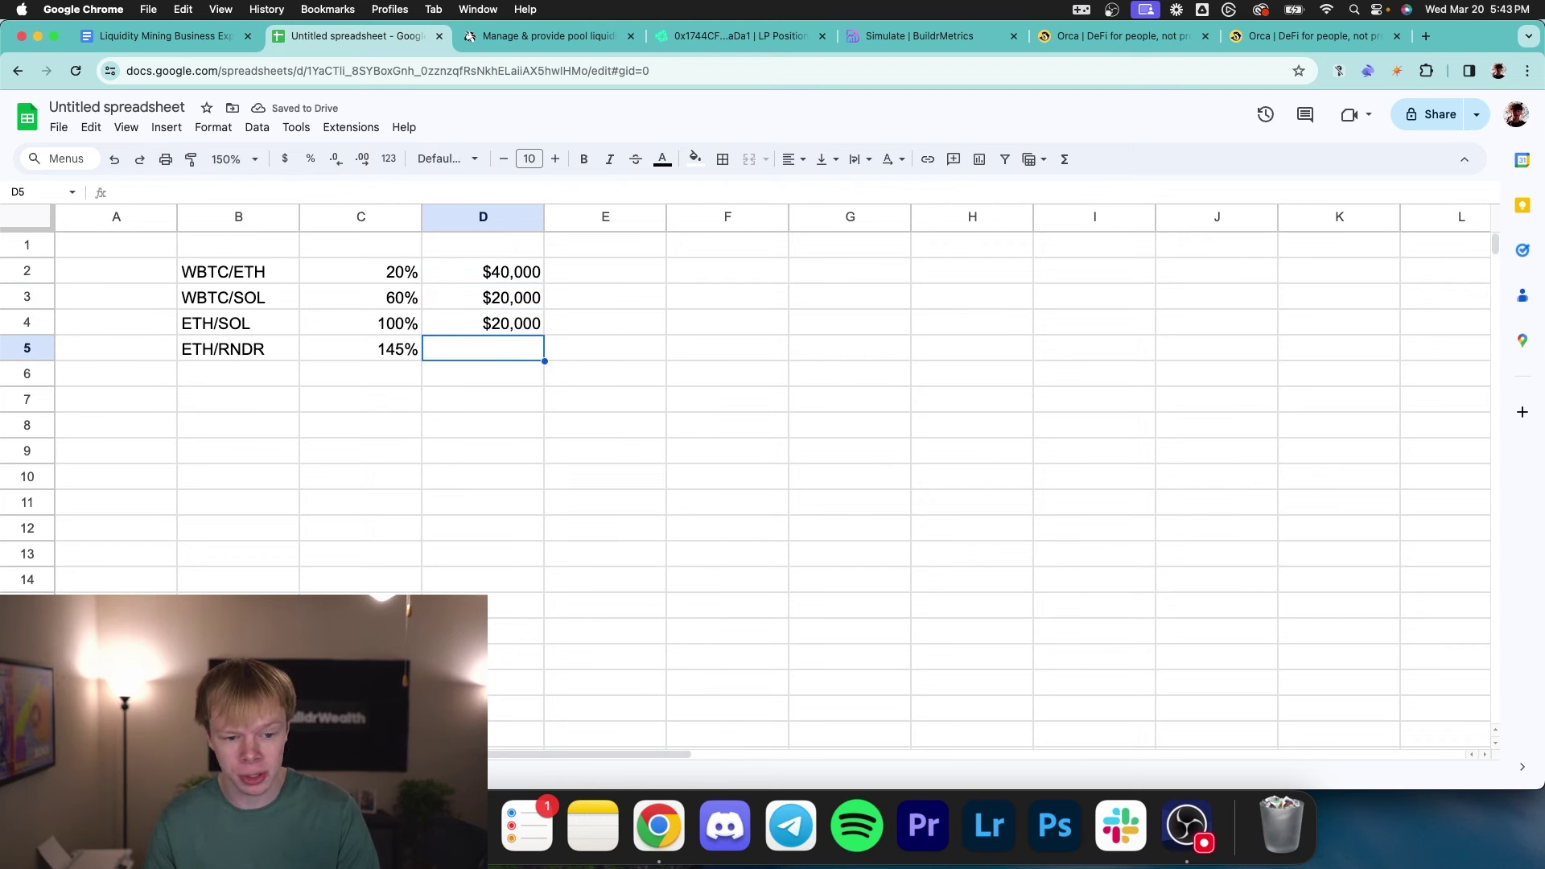
key(super+v)
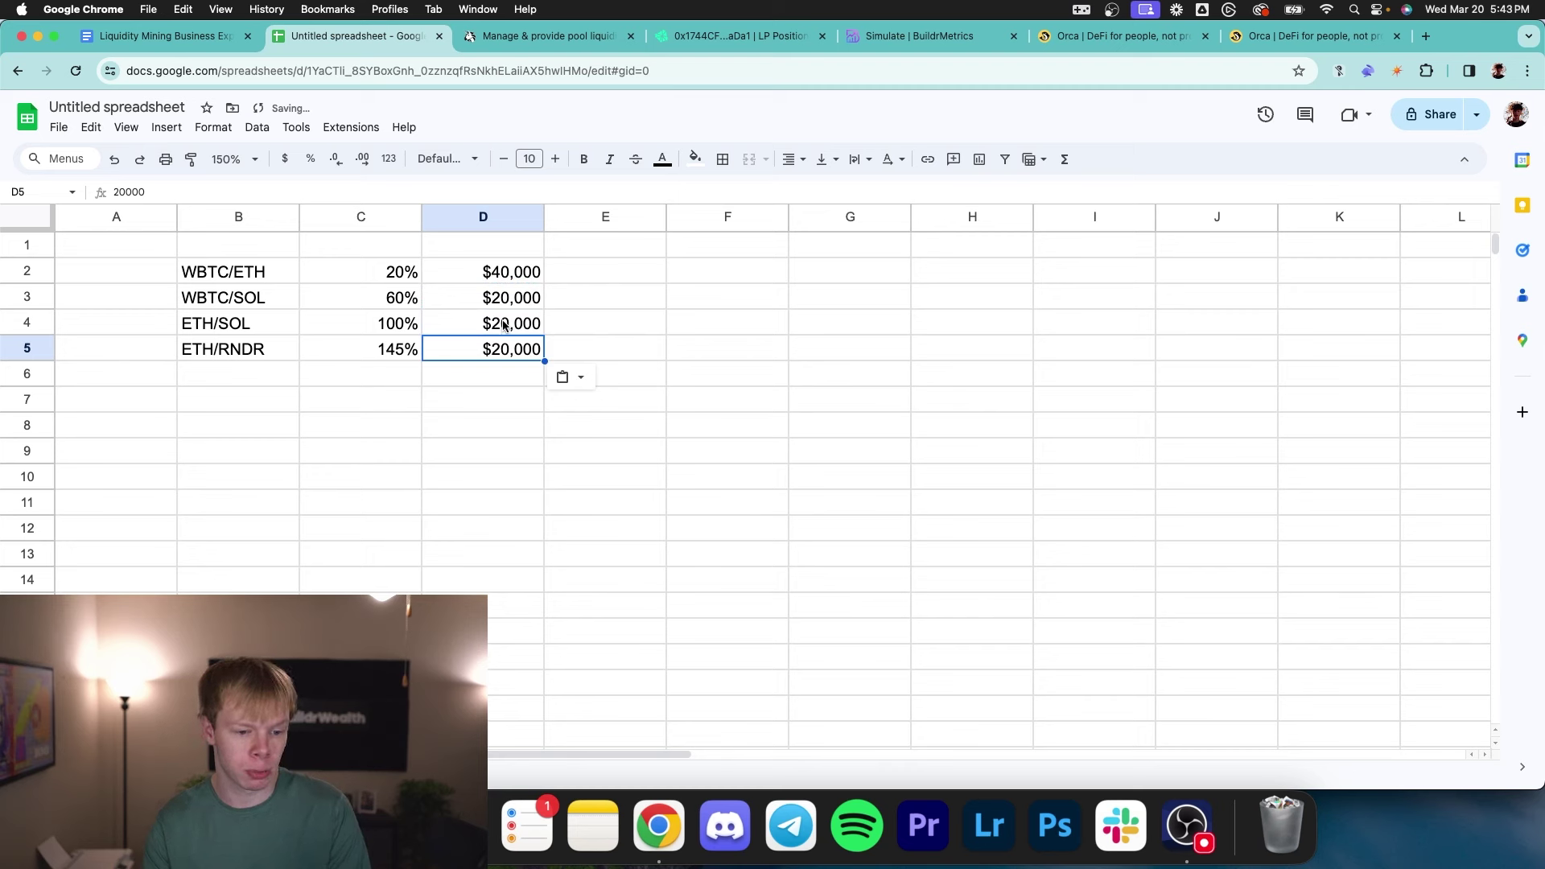
drag(217, 274, 226, 322)
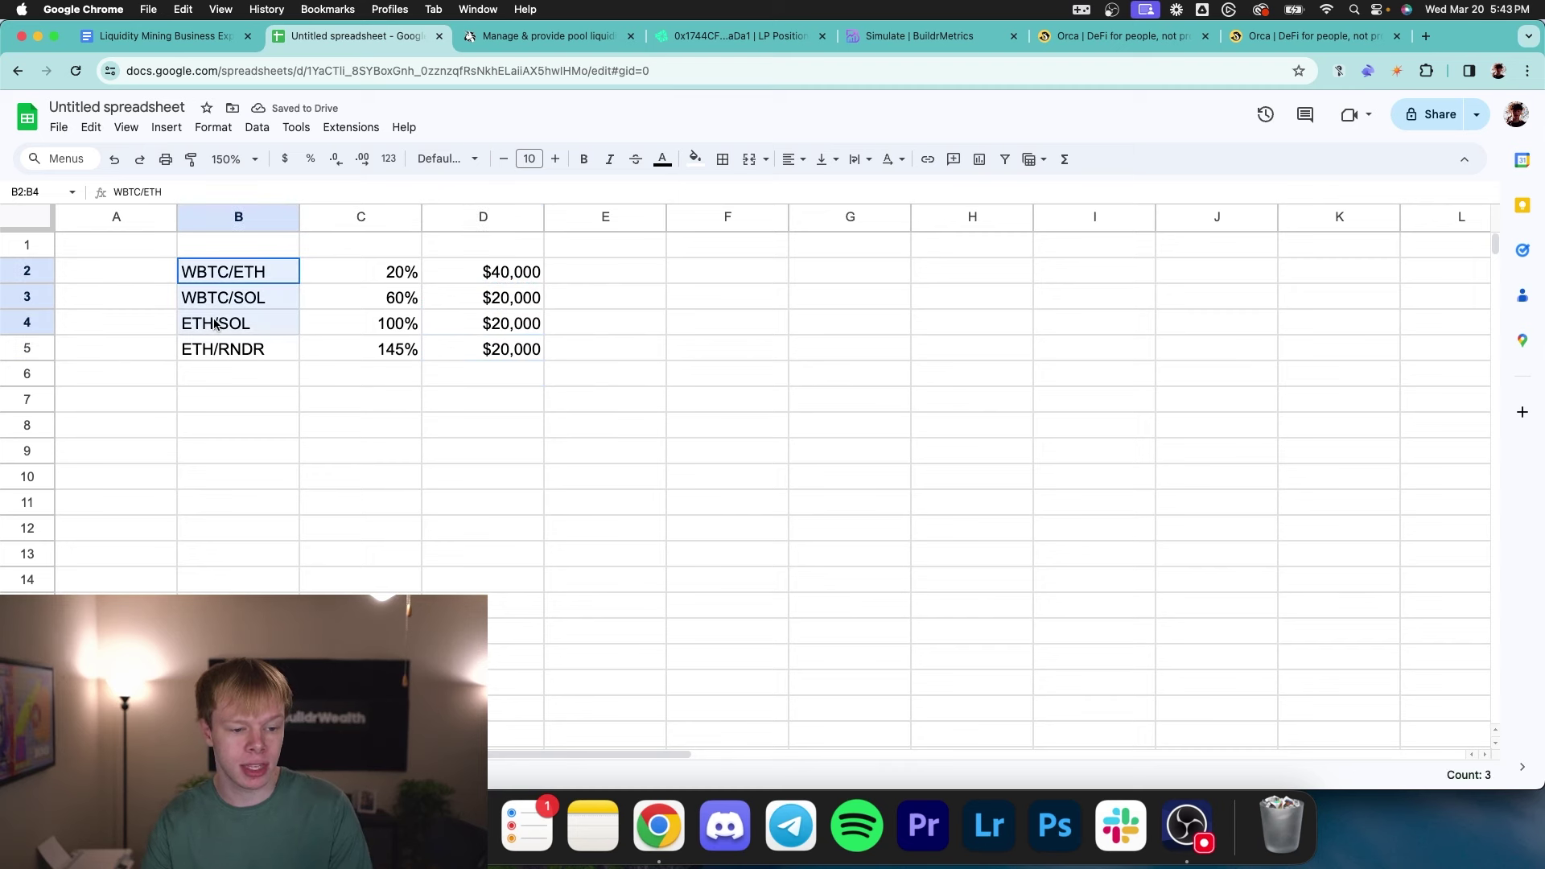
click(254, 352)
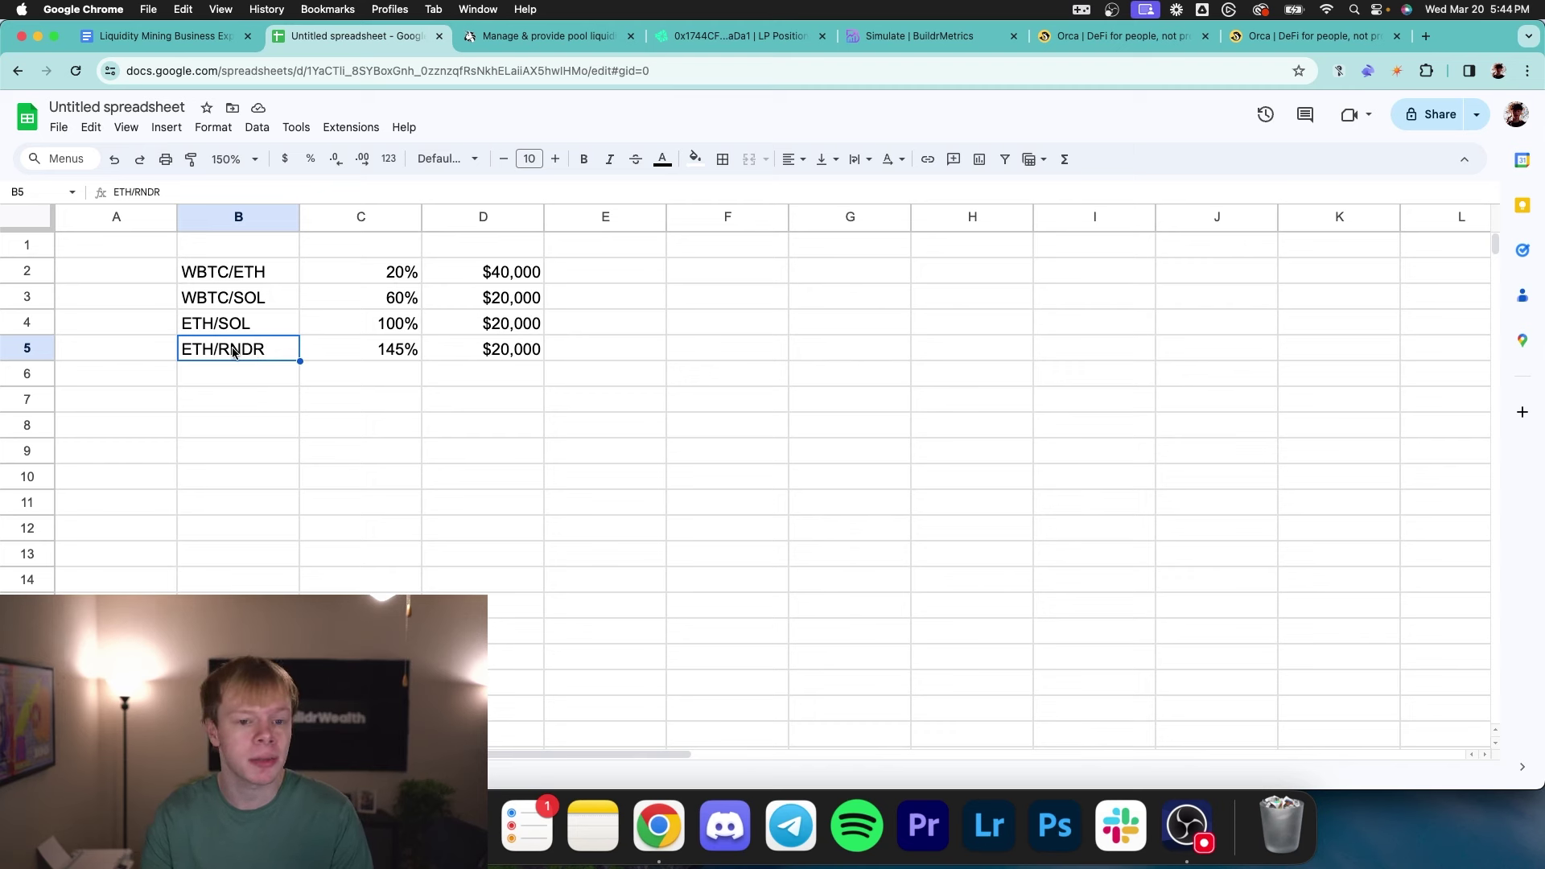
click(264, 373)
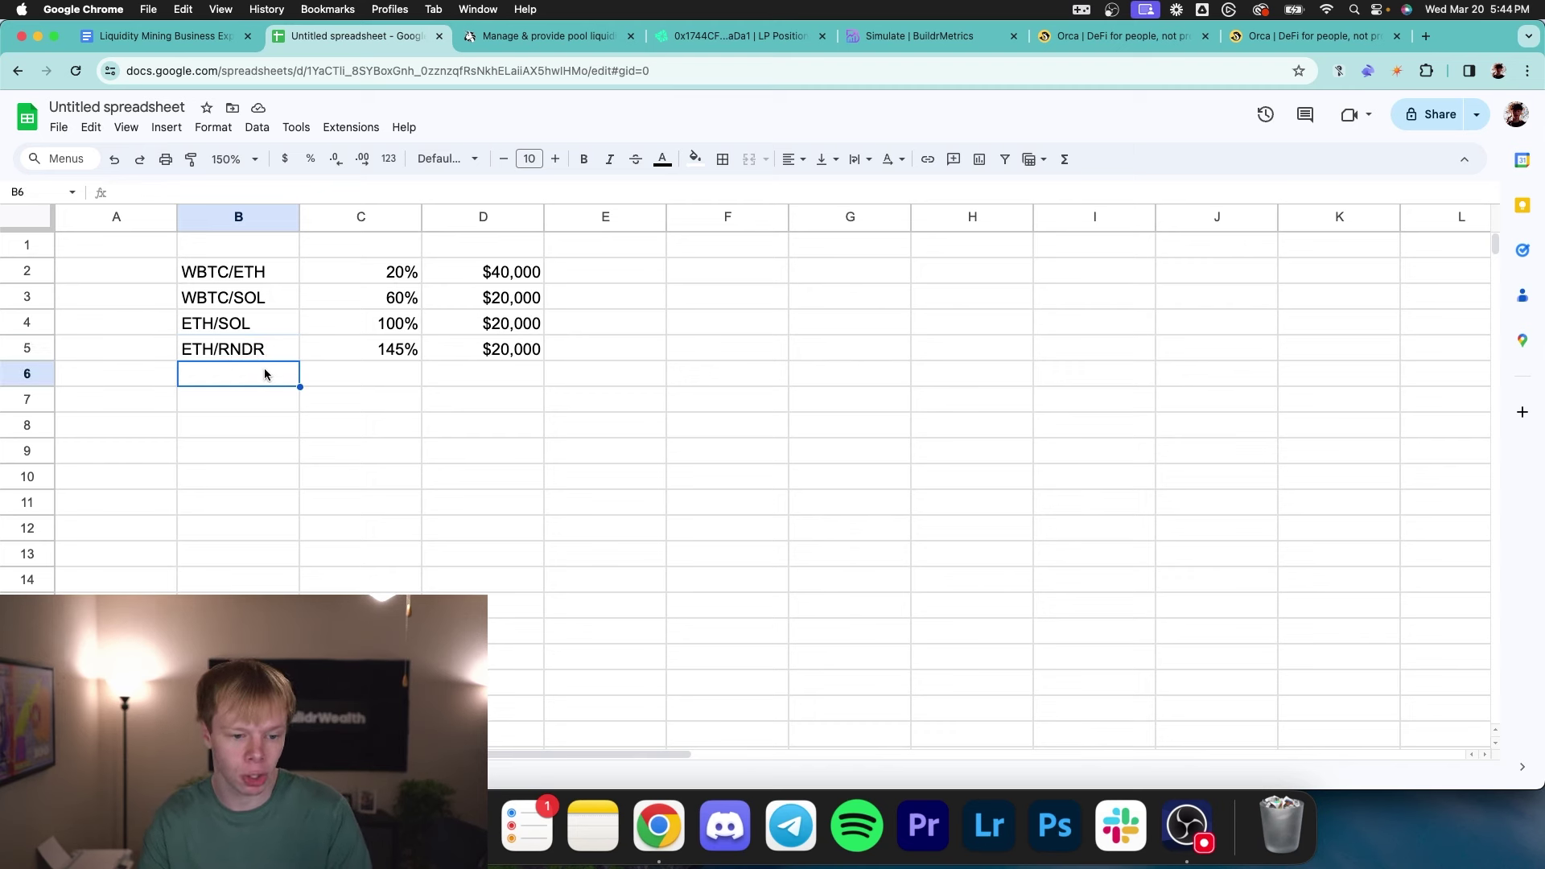
- Enter the yearly return formula =D2*C2 in E2
click(488, 372)
click(607, 278)
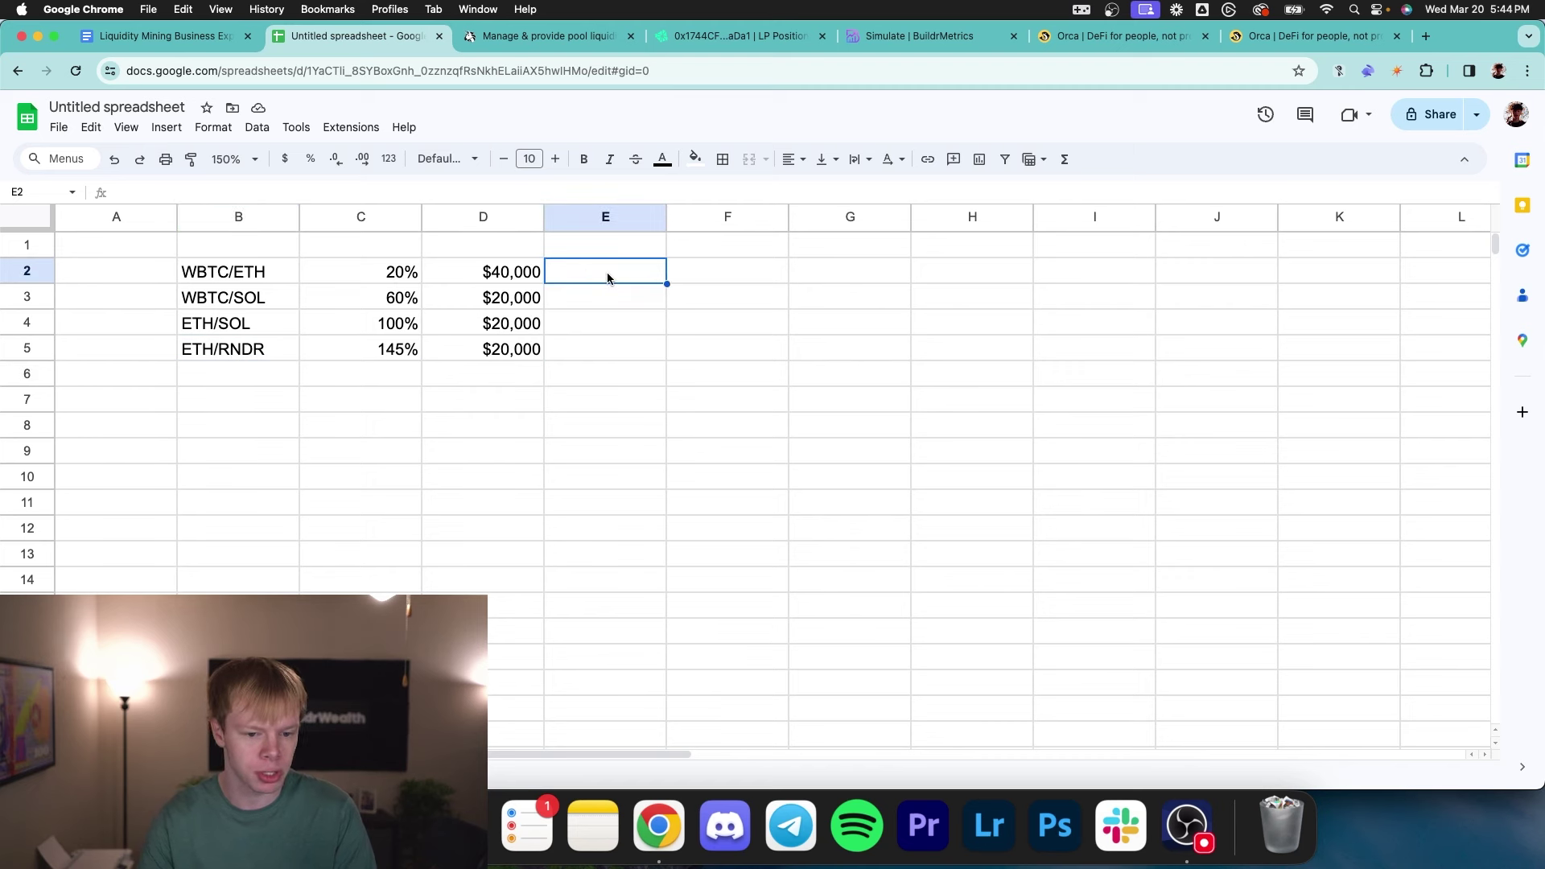
text(=)
click(499, 271)
text(*)
click(384, 280)
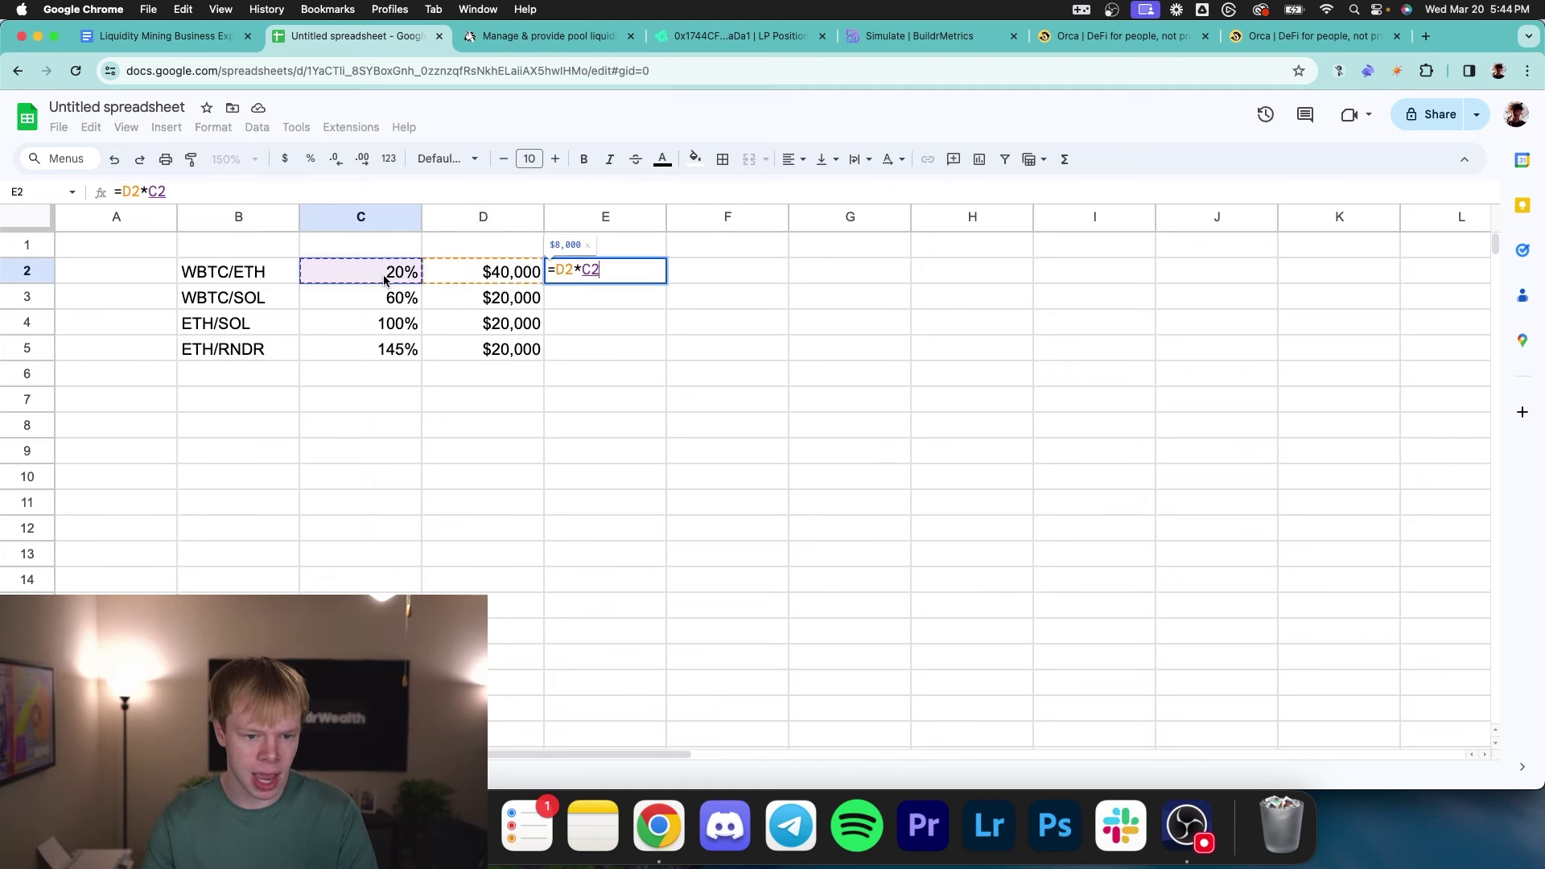
key(Return)
- Label C1 'APR' and copy the yearly return formula into E3 through E5
click(354, 246)
text(APR)
key(Return)
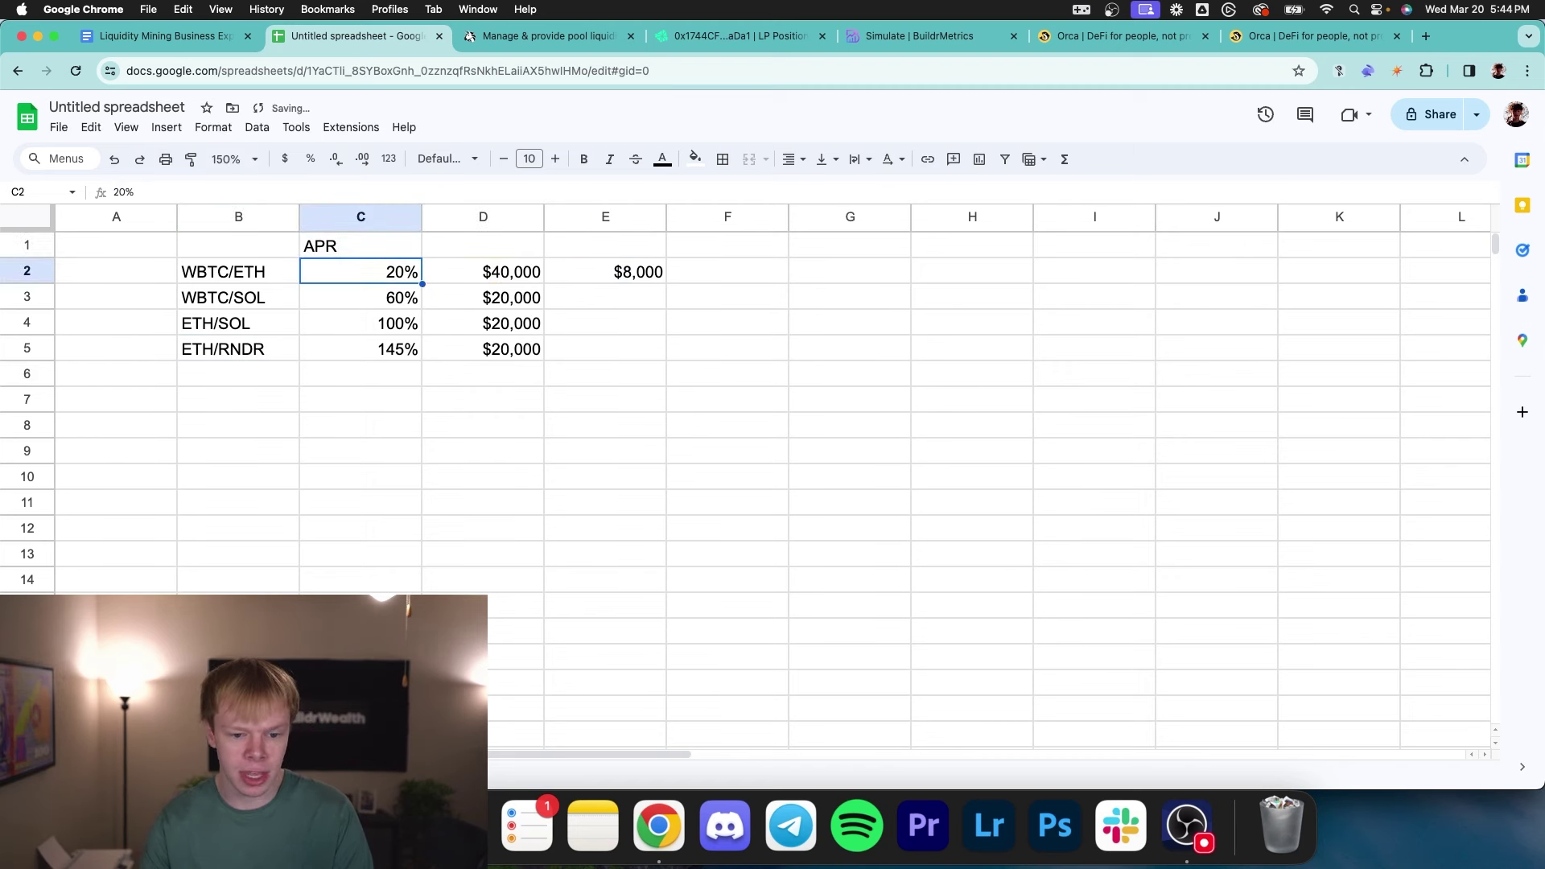
click(607, 274)
key(cmd+c)
click(611, 299)
key(cmd+v)
click(595, 323)
key(cmd+v)
click(586, 346)
key(cmd+v)
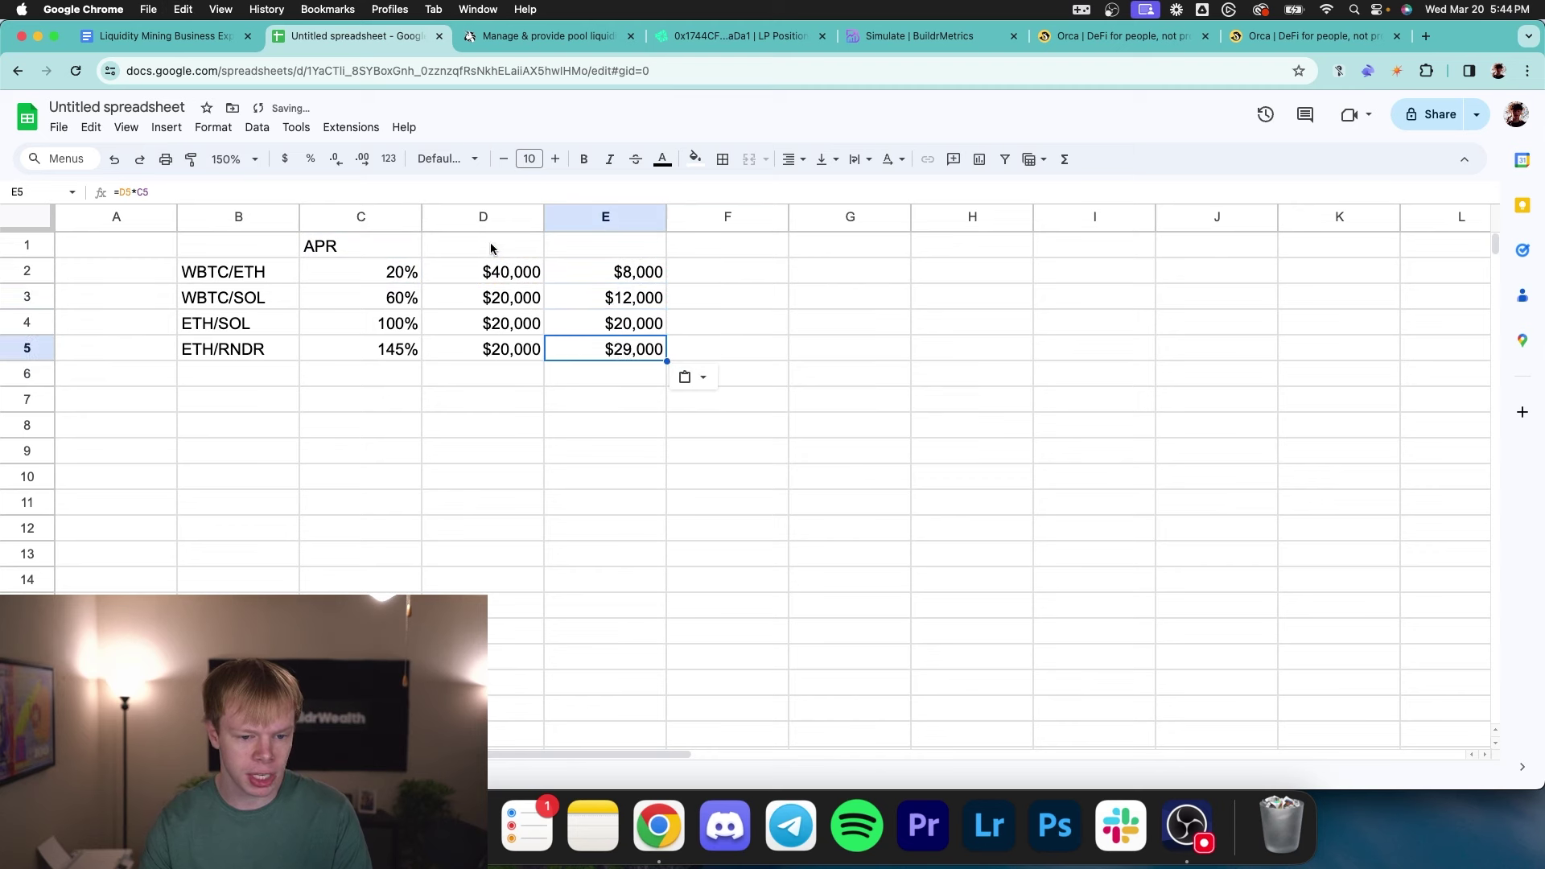
- Add the headers Allocation, Yearly Return and Daily Return in D1, E1 and F1
click(490, 248)
text(Allocation)
key(Return)
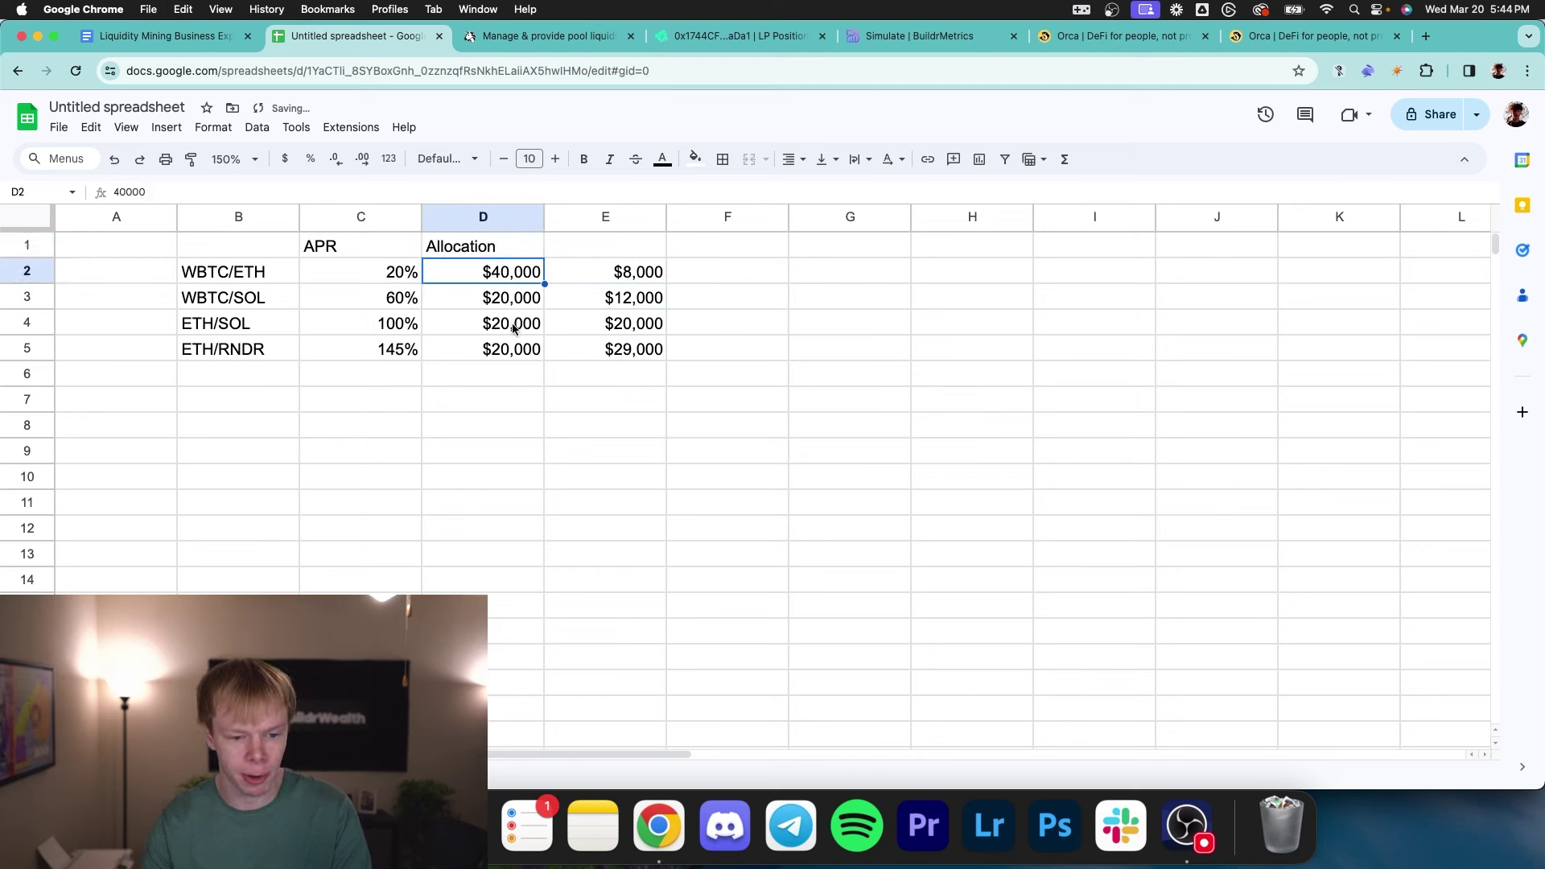
click(513, 373)
click(608, 372)
click(611, 245)
text(Yearly Return)
key(Tab)
text(Daily Return)
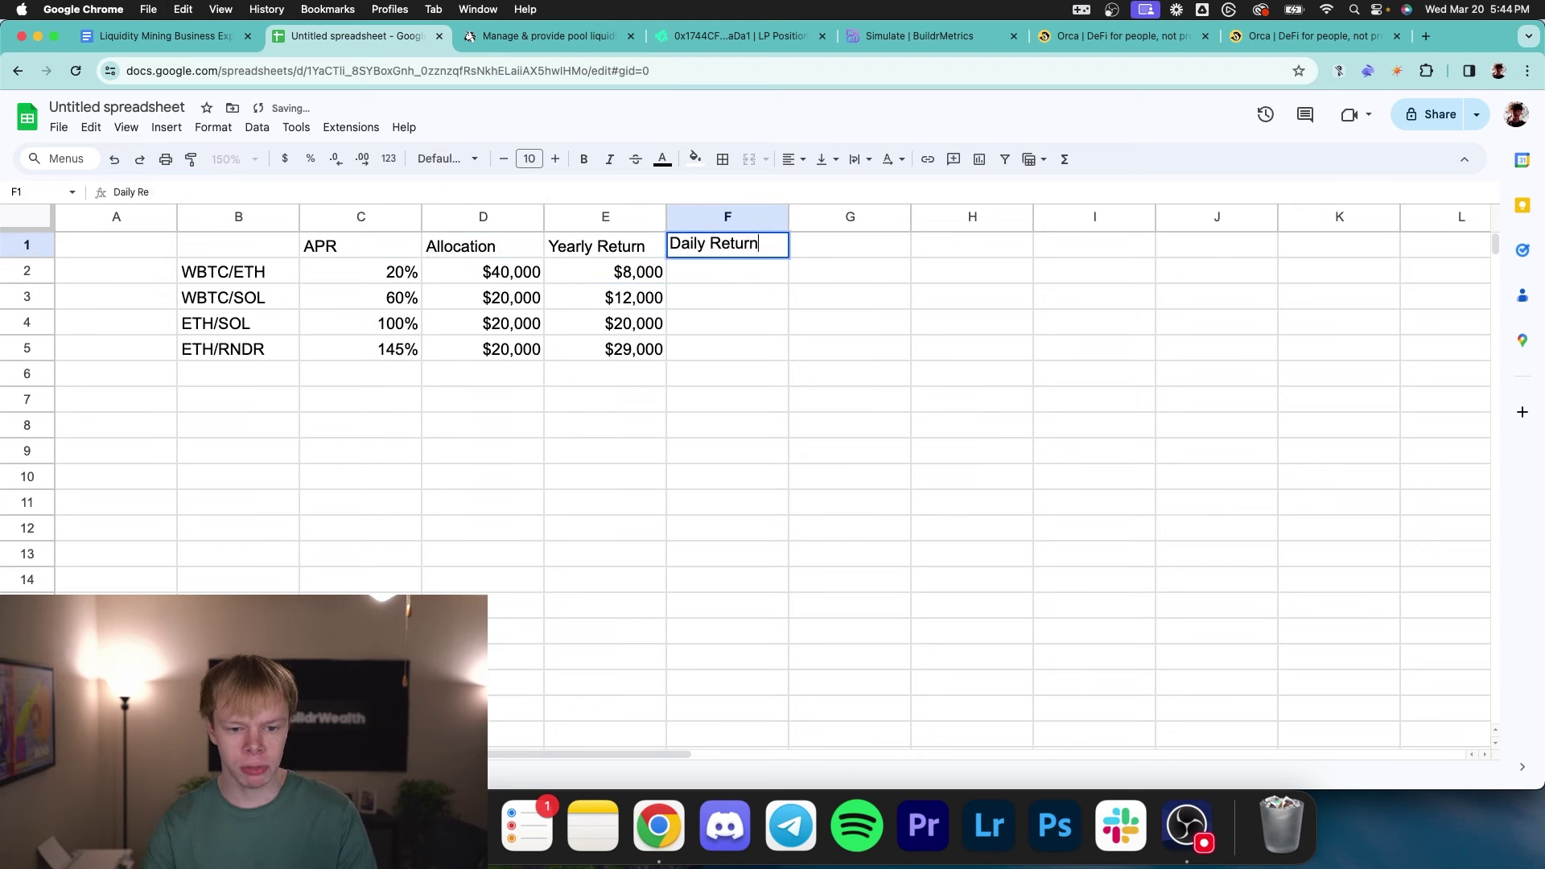
key(Return)
- Enter =E2/365 in F2 and fill the daily return down to F5
text(=)
click(593, 273)
text(/)
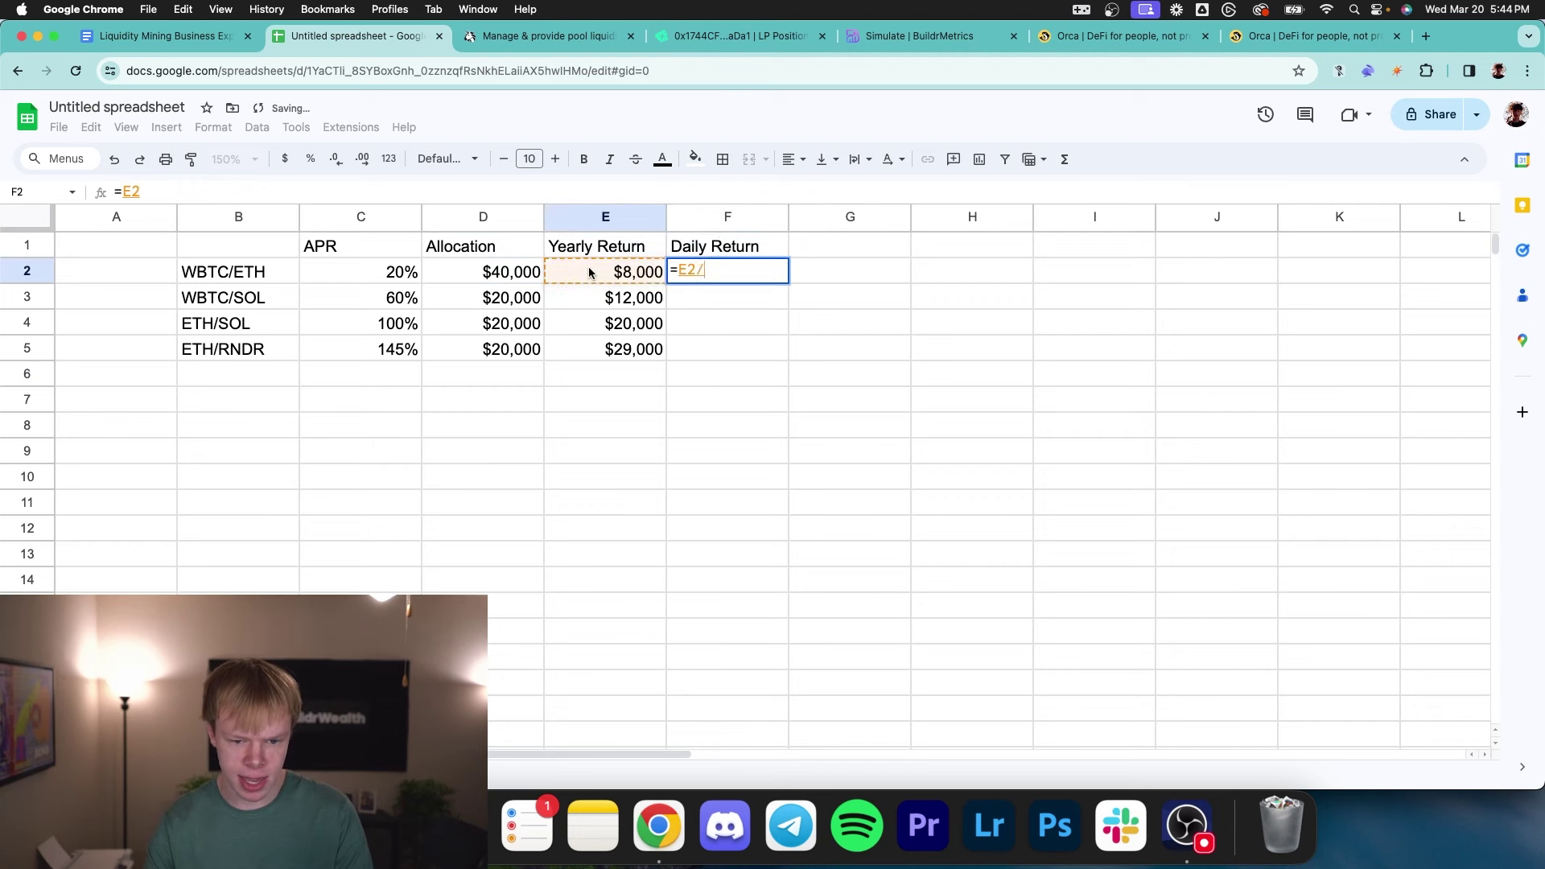
text(365)
key(Return)
click(697, 280)
drag(789, 284, 772, 354)
- Add bold SUM totals for the daily and yearly returns in F6 and E6
click(736, 374)
text(=SUM()
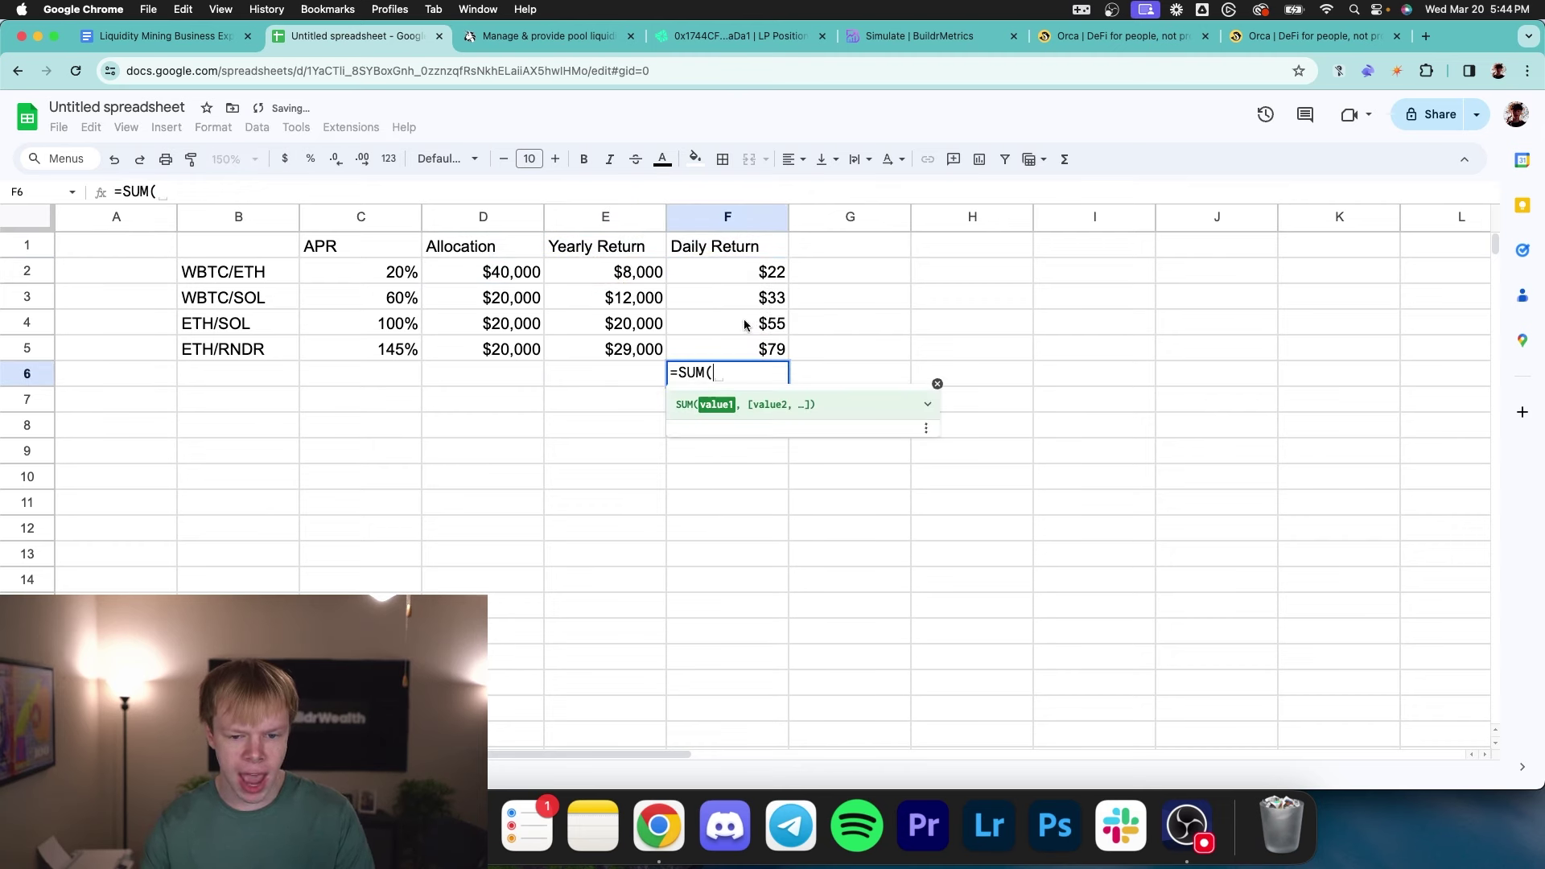
click(764, 274)
text(:)
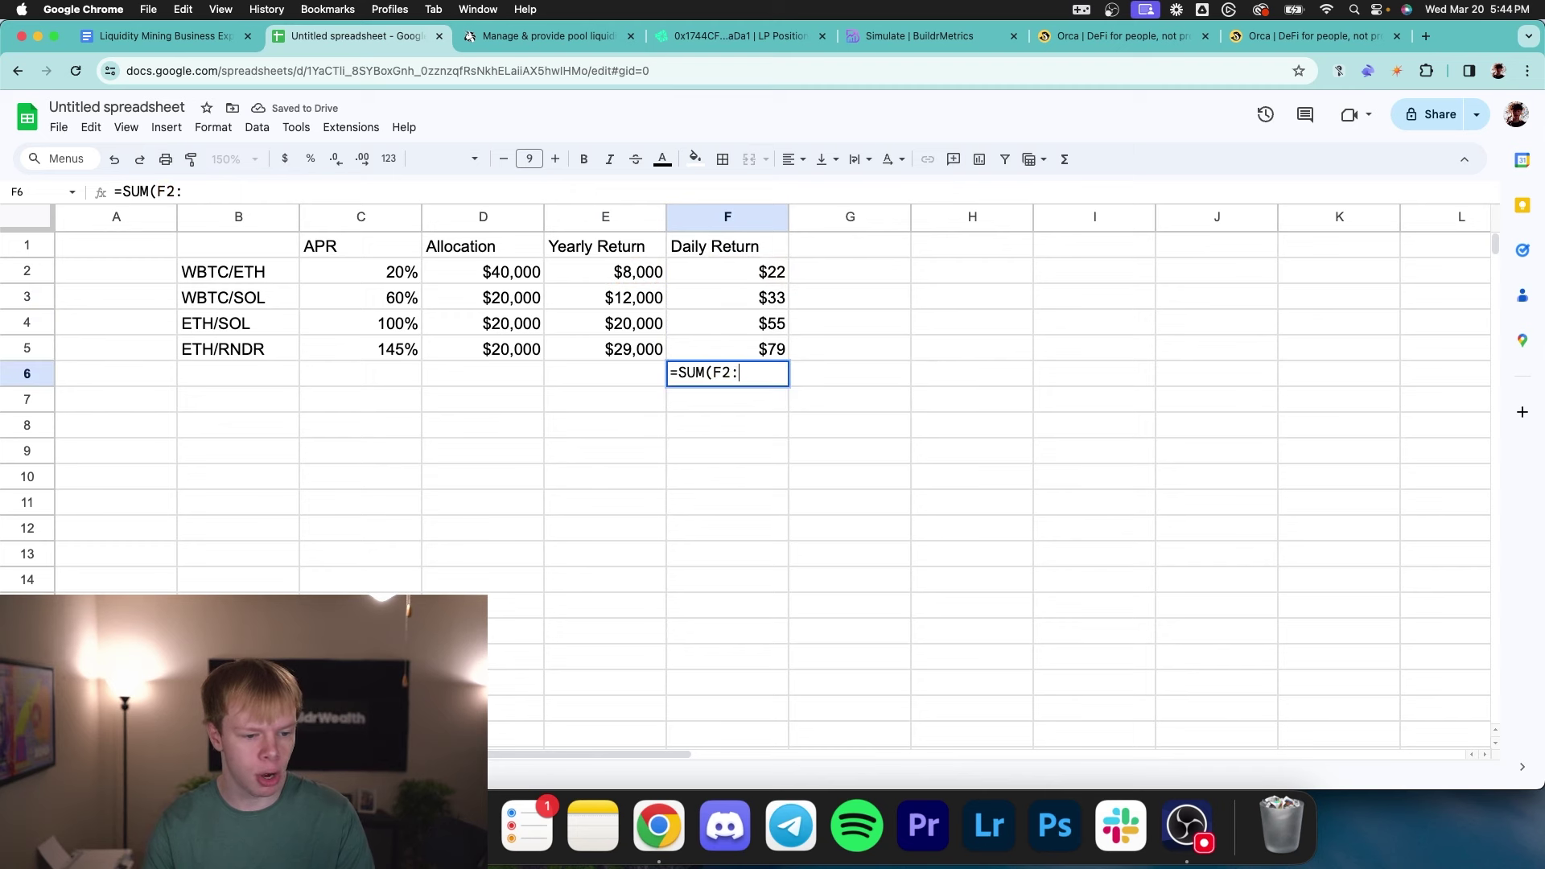
text(F5))
key(Return)
key(Up)
key(cmd+c)
key(Left)
key(cmd+v)
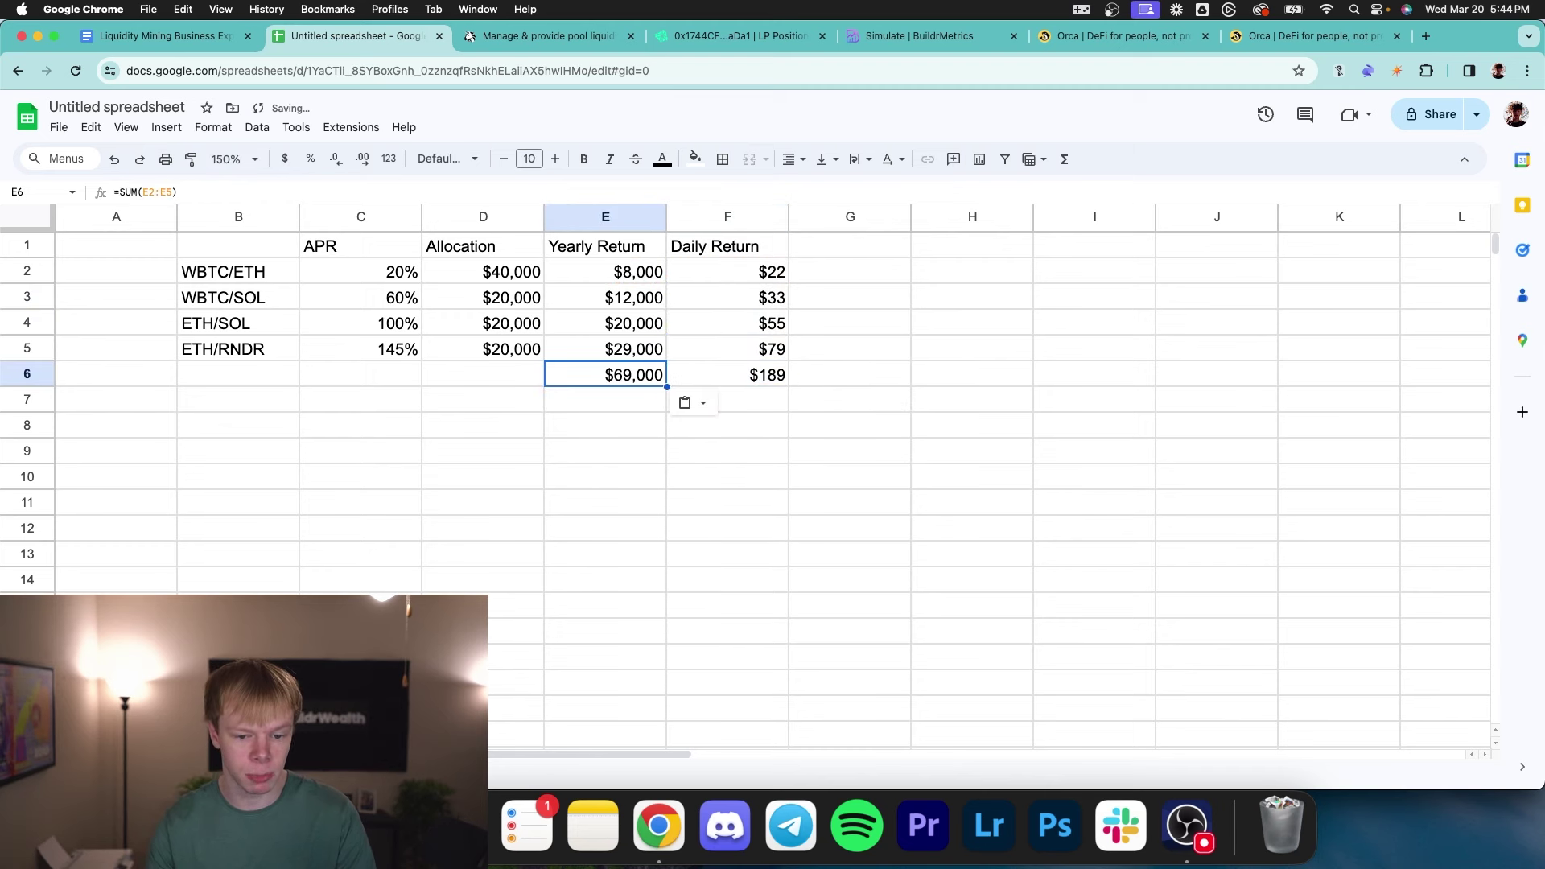
drag(621, 384, 731, 387)
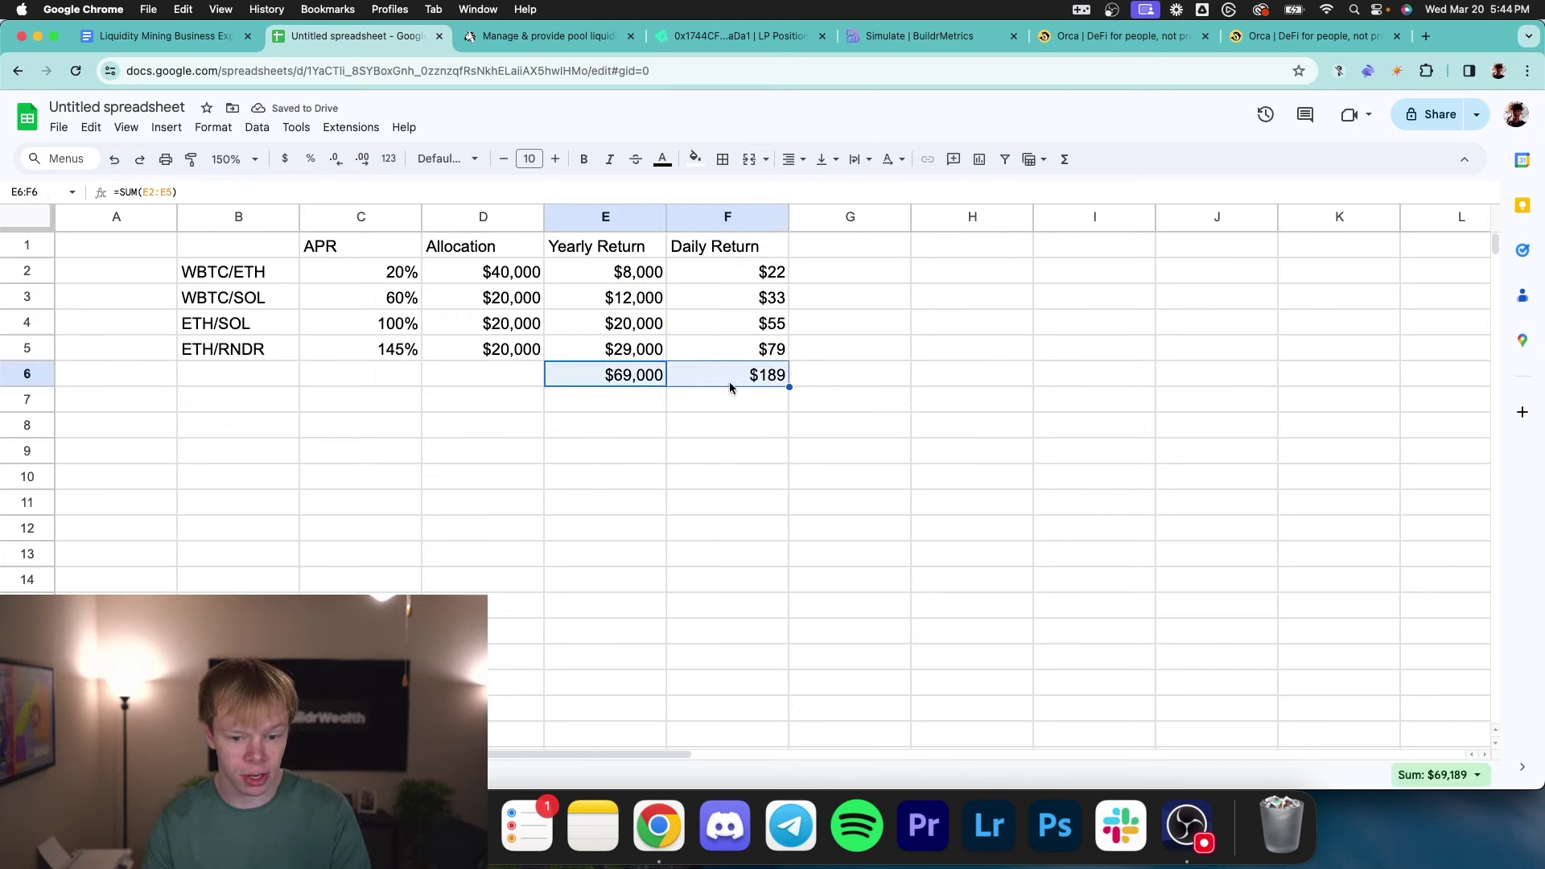
click(584, 158)
- Total the allocation at $100,000 in D6 and add a bold blended APR =E6/D6 in C6
click(511, 372)
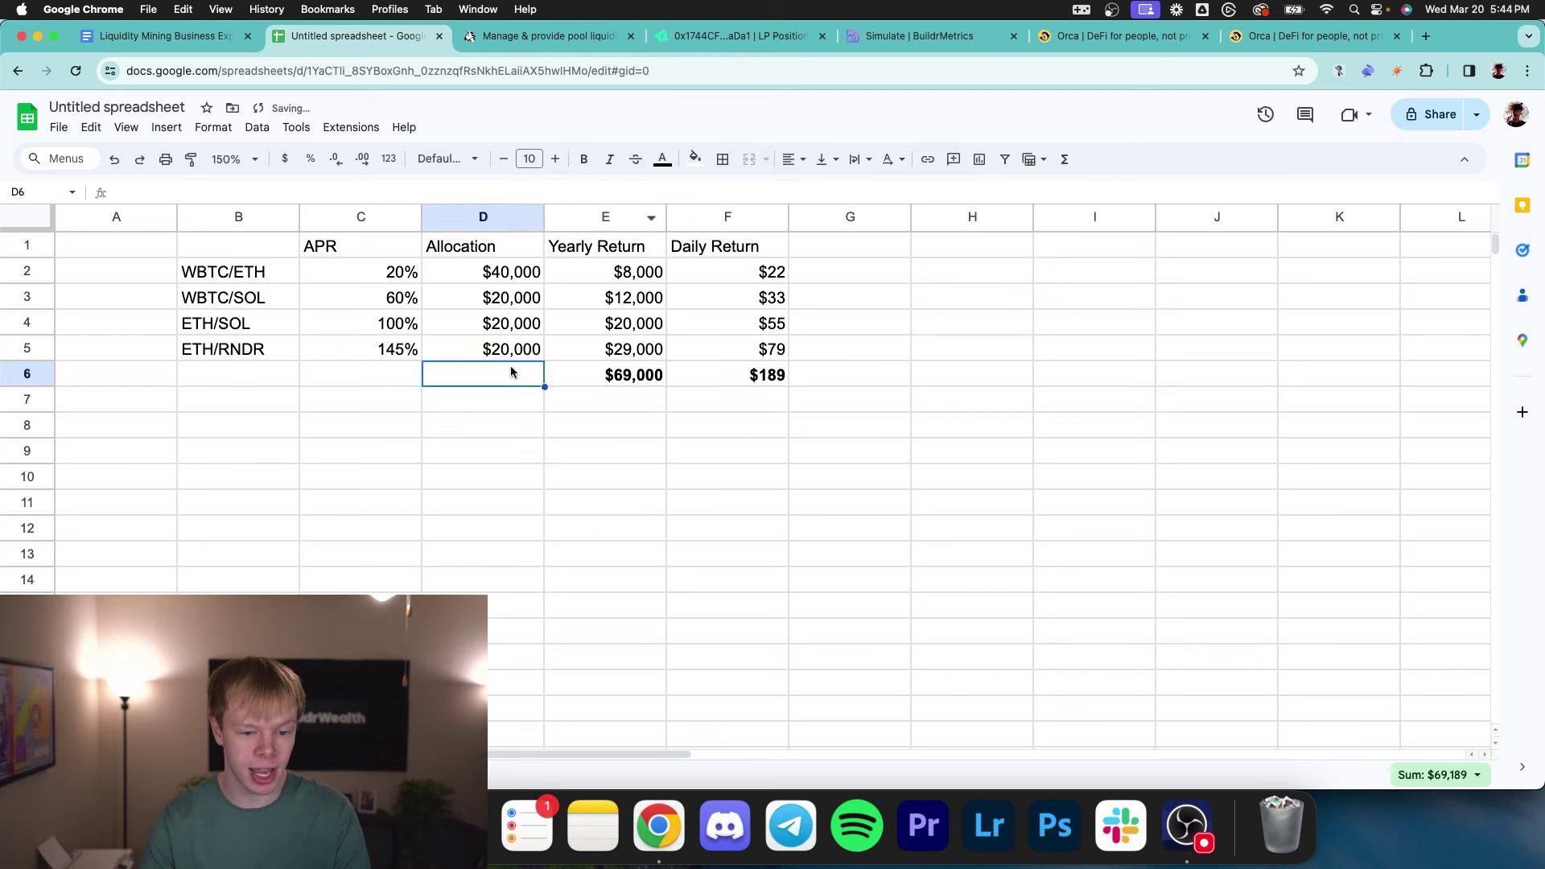
key(Right)
key(super+c)
key(Left)
key(super+v)
key(Left)
text(=)
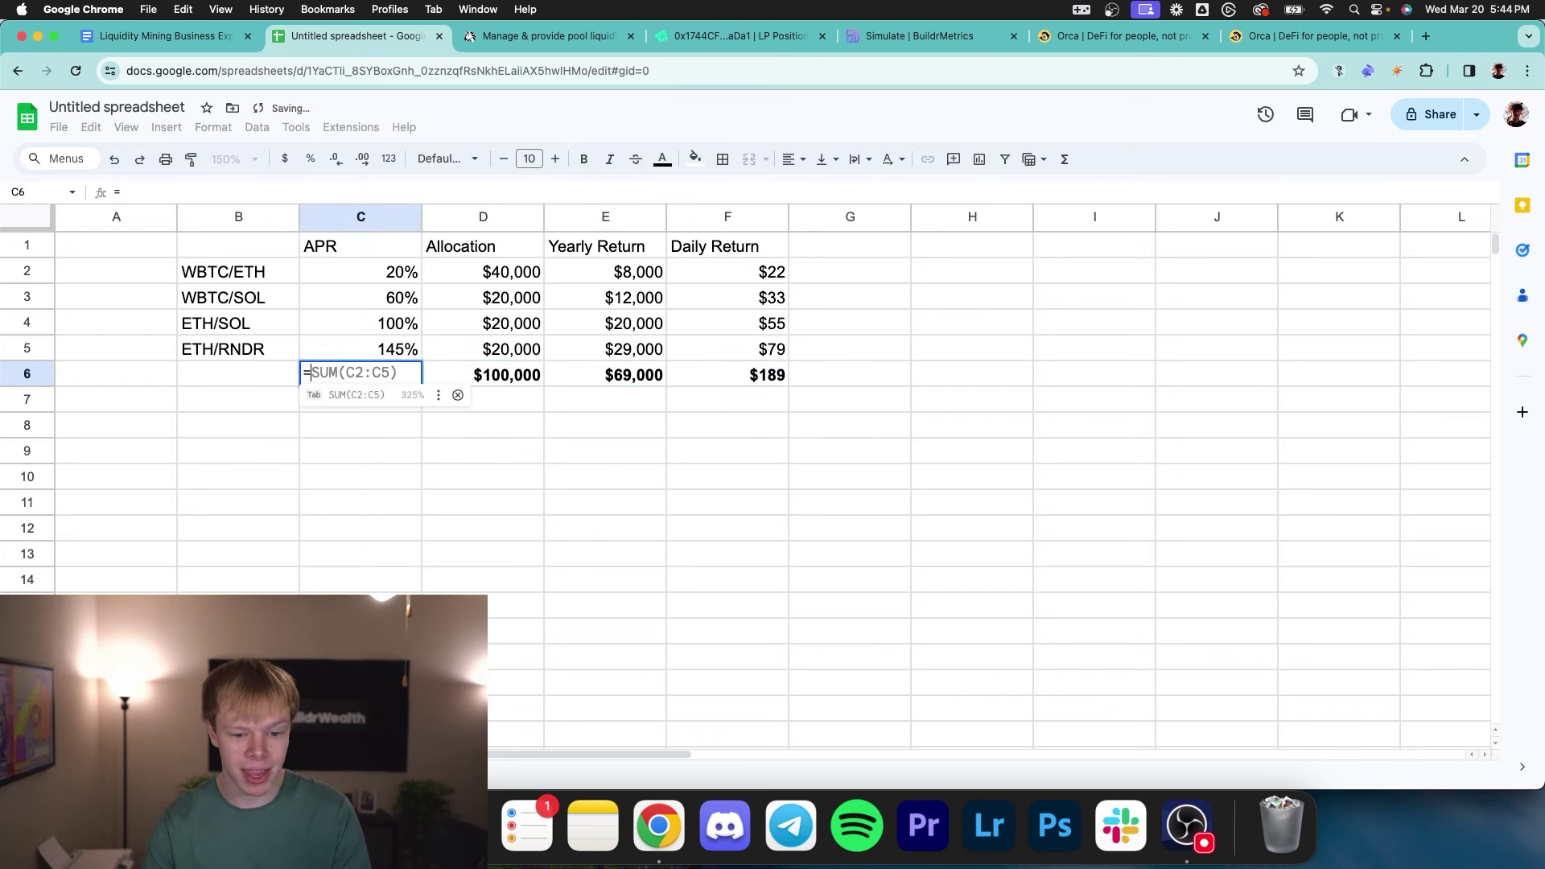
click(636, 374)
text(/)
click(501, 377)
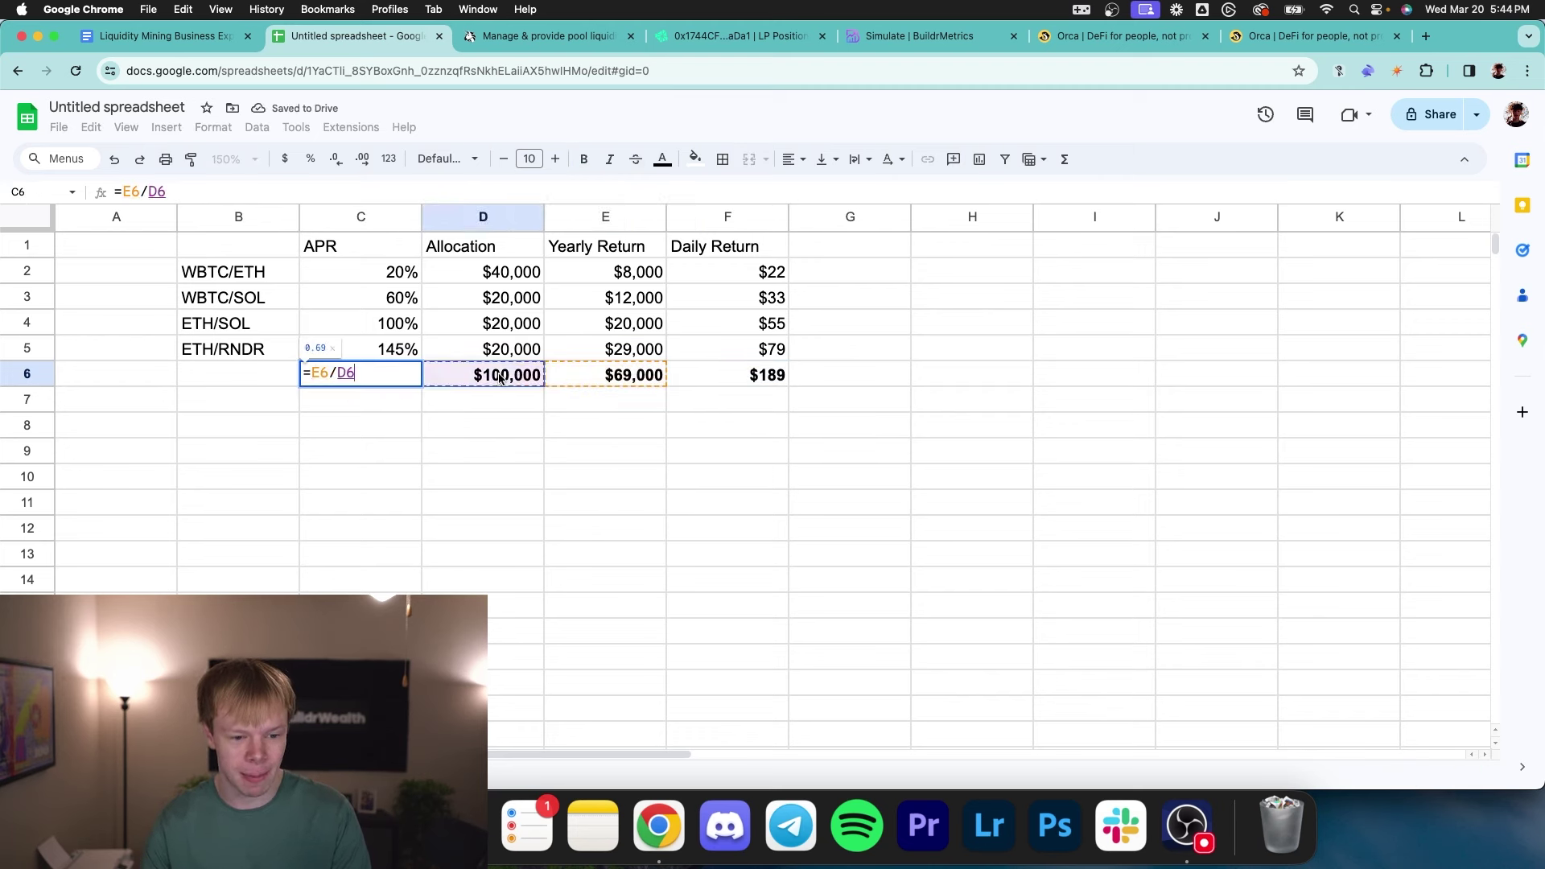
key(Return)
click(584, 158)
- Make the column headers C1 to F1 bold
click(876, 400)
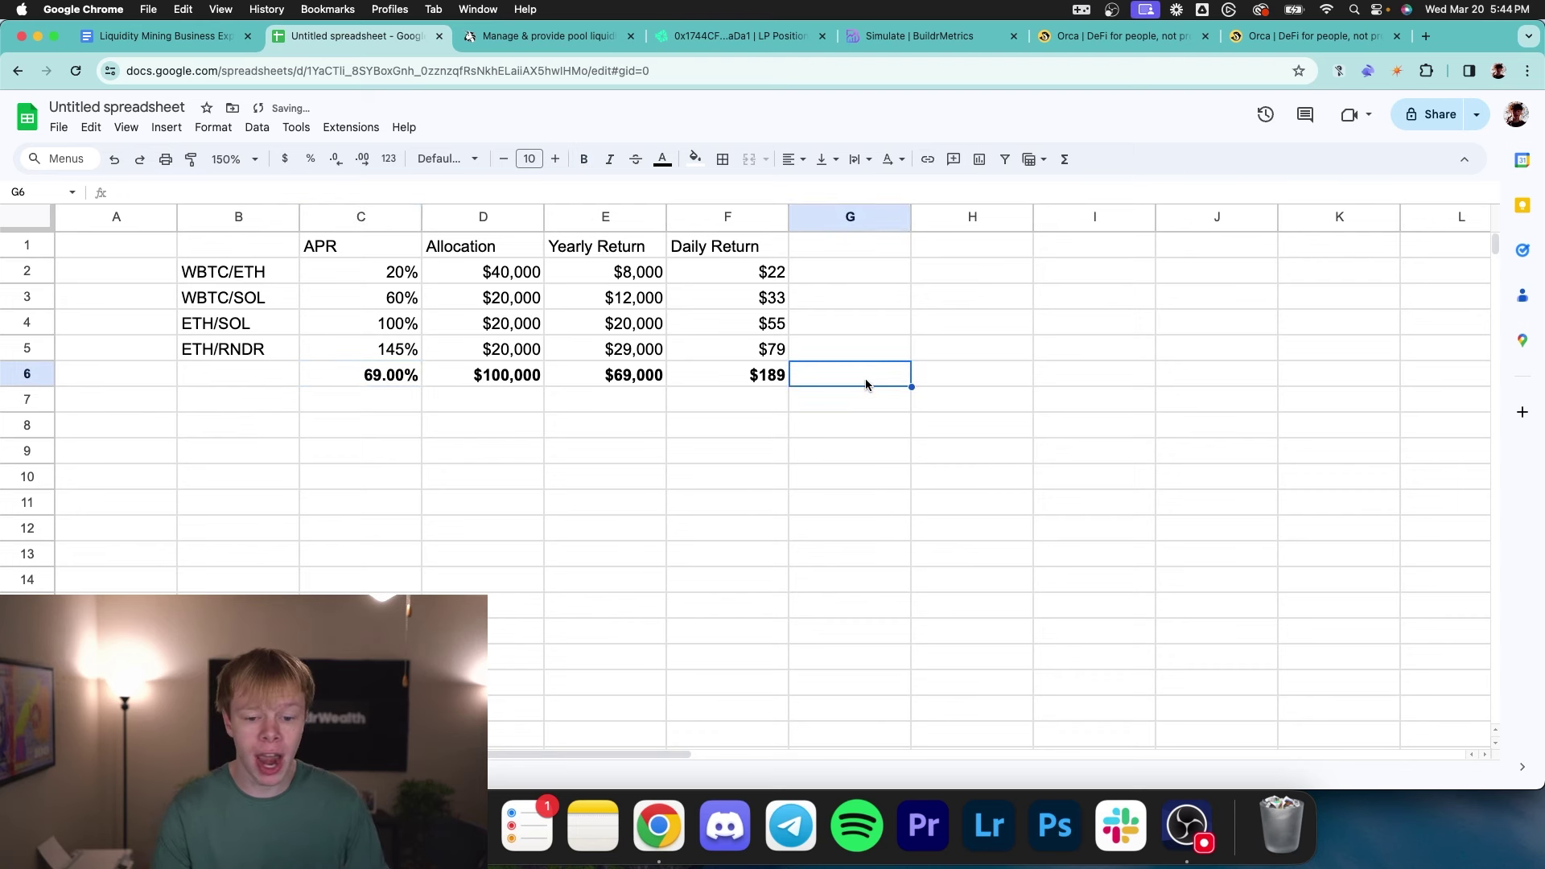
click(265, 281)
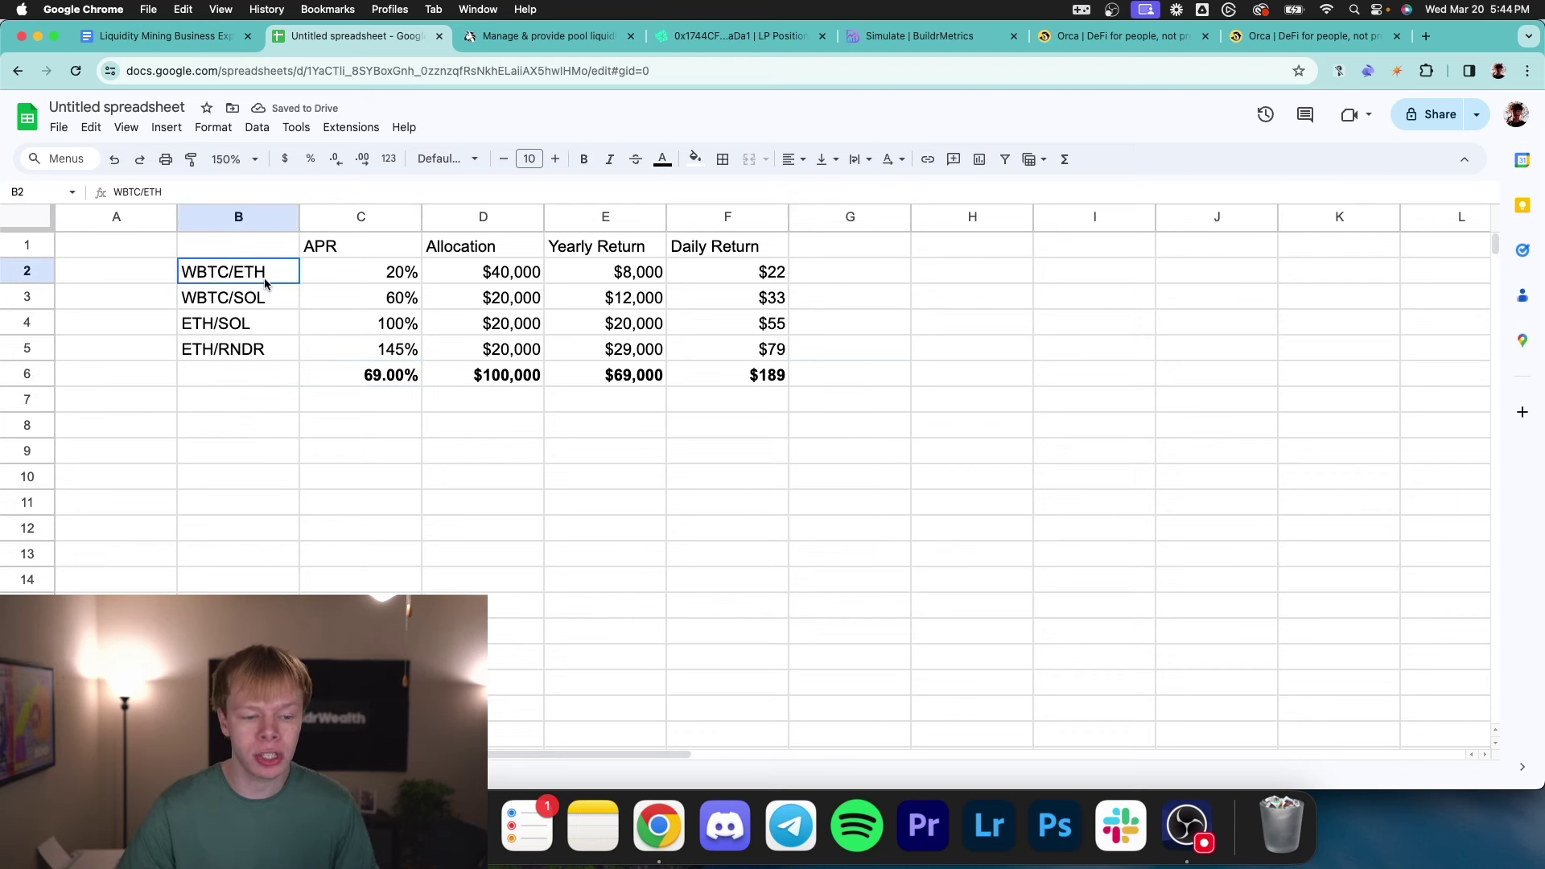
drag(370, 251, 741, 235)
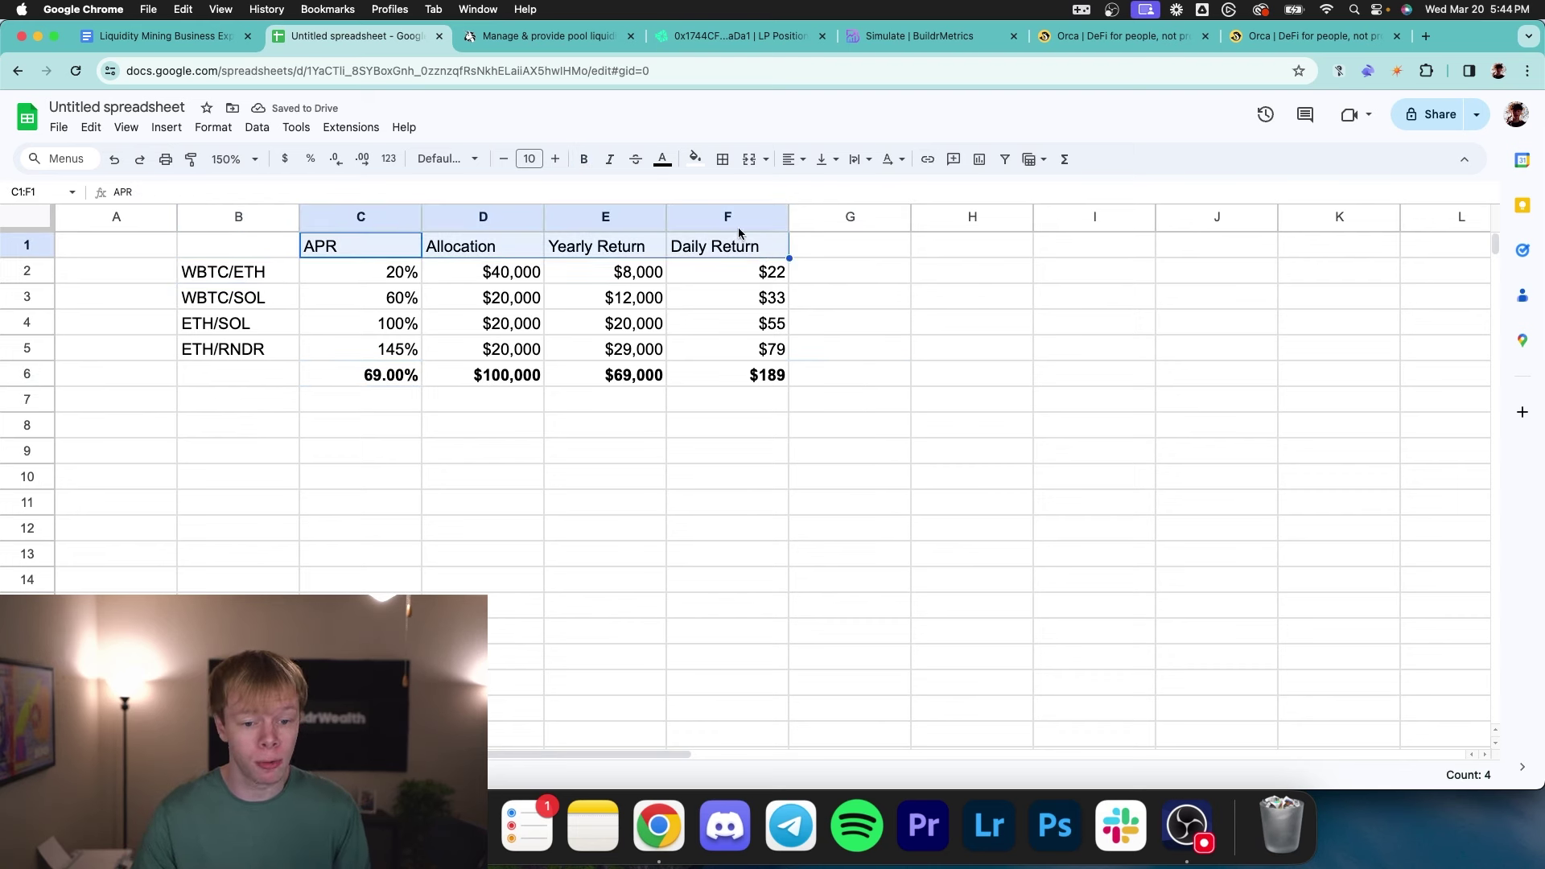
click(585, 159)
- Open the position-tracking spreadsheet and inspect the current capital error in D4
click(165, 35)
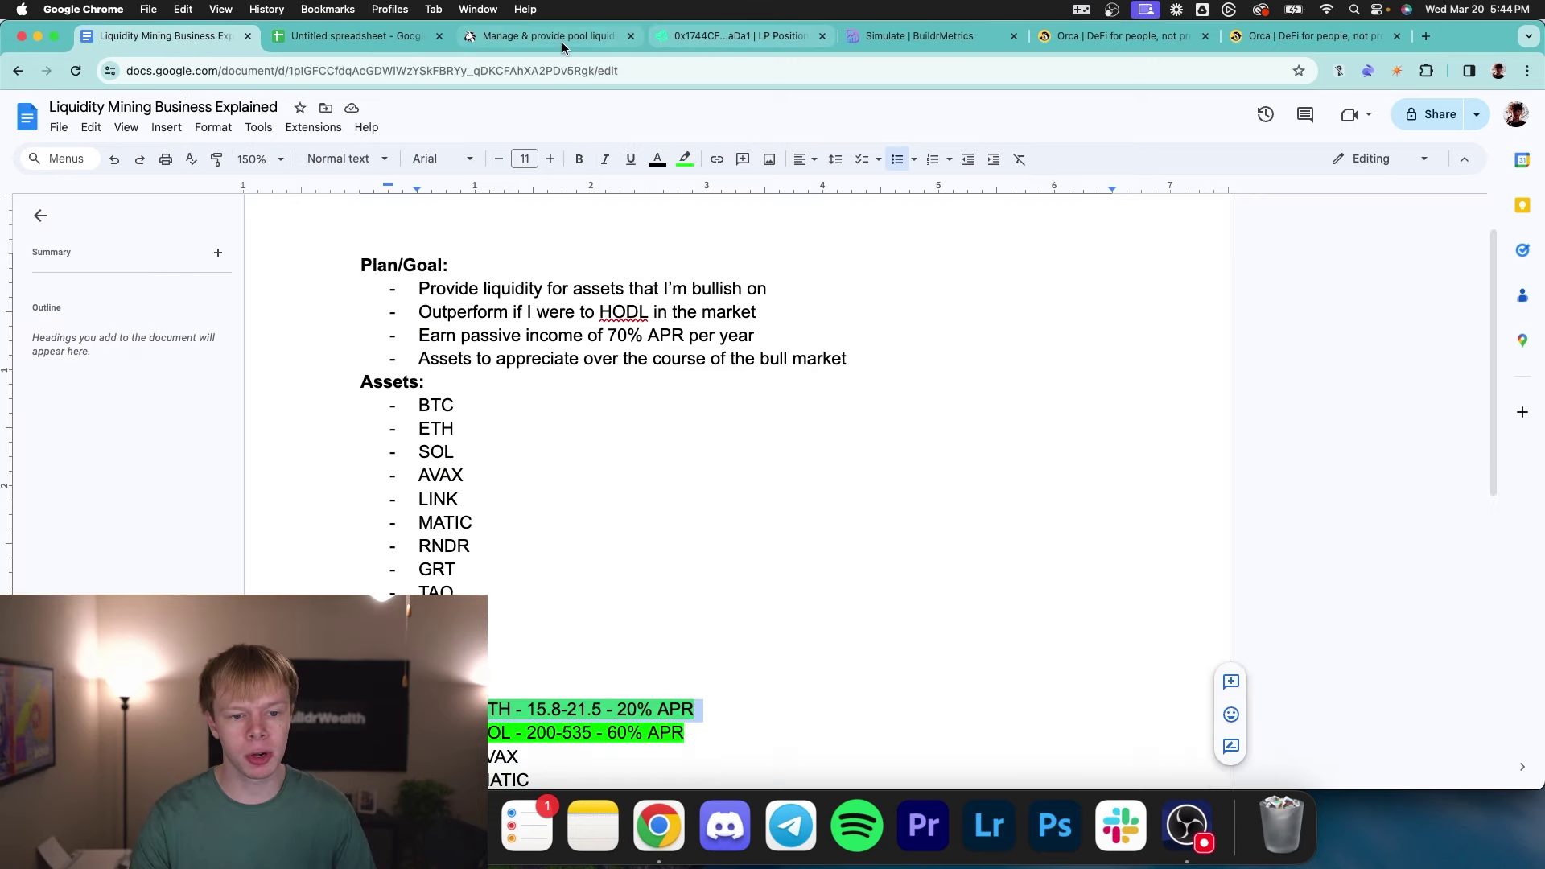
click(354, 36)
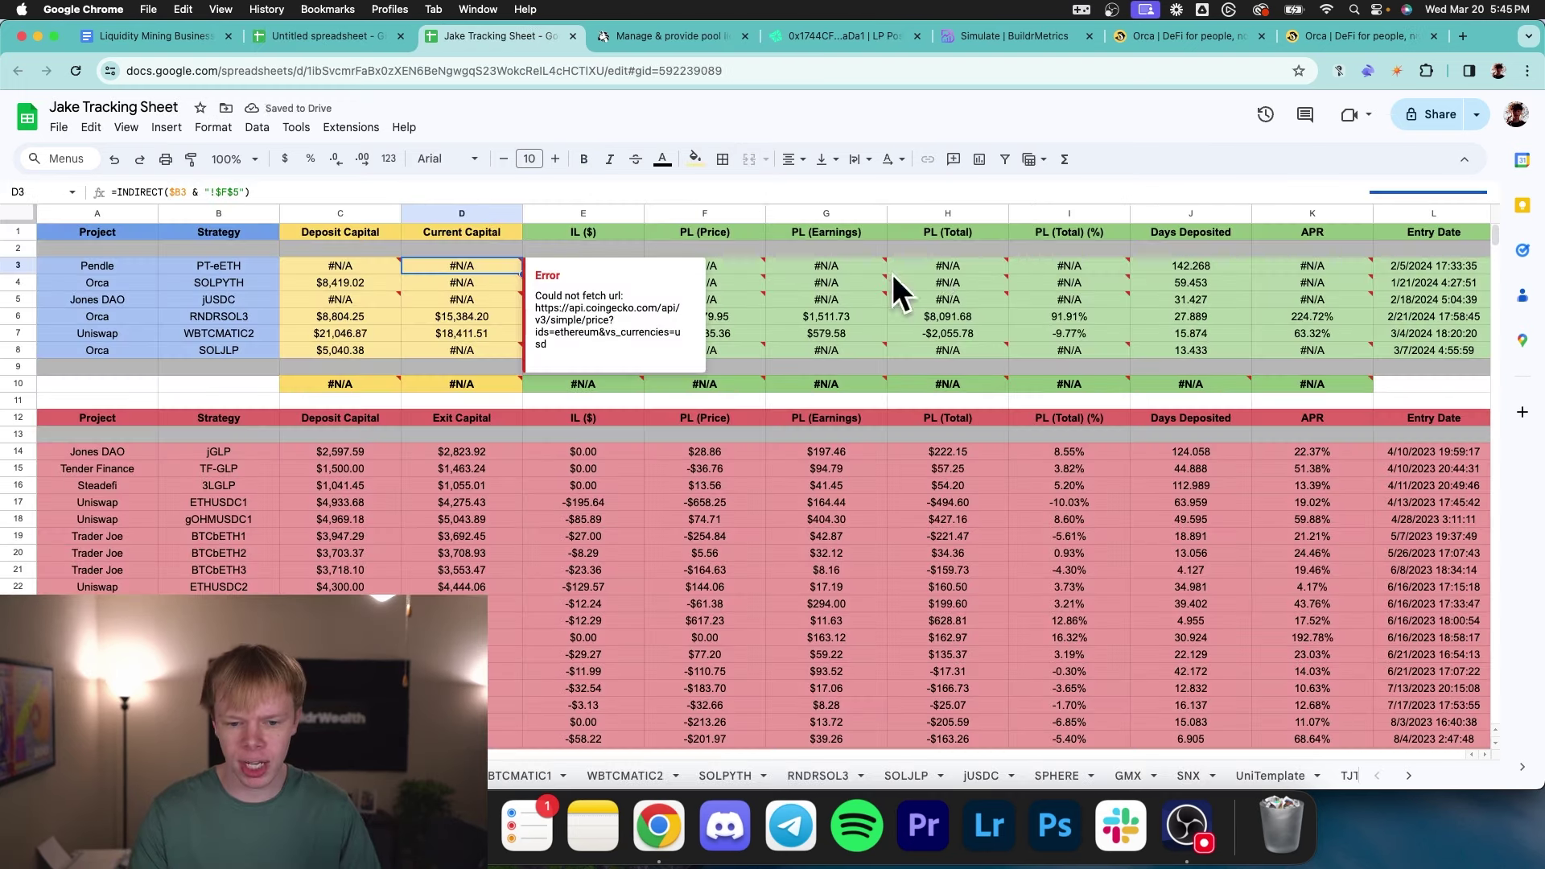
click(946, 282)
click(444, 285)
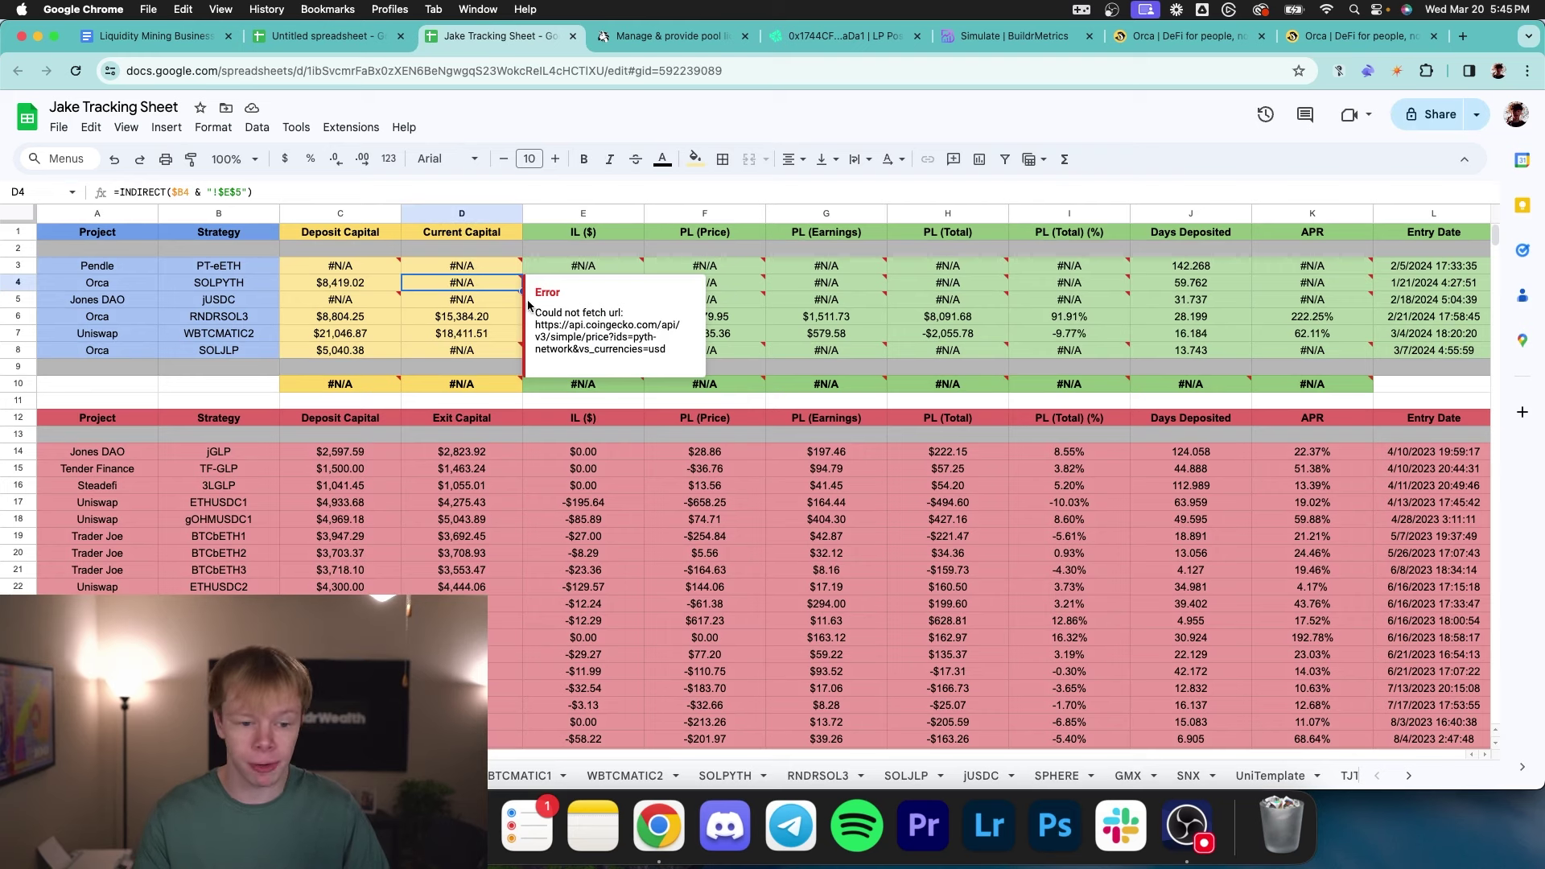
mouse_move(792, 300)
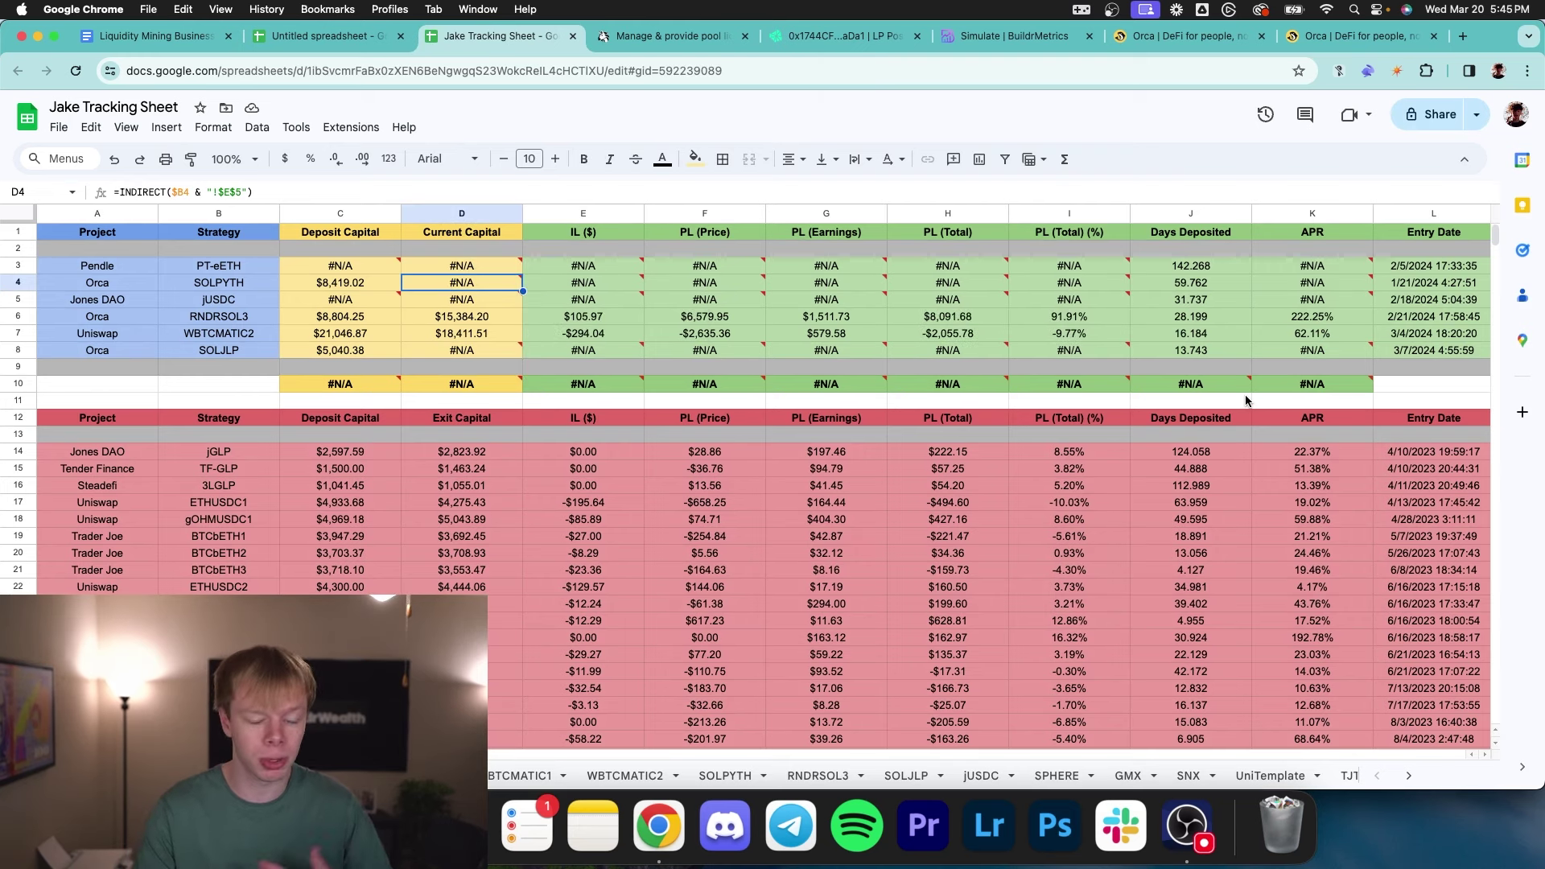
mouse_move(1238, 397)
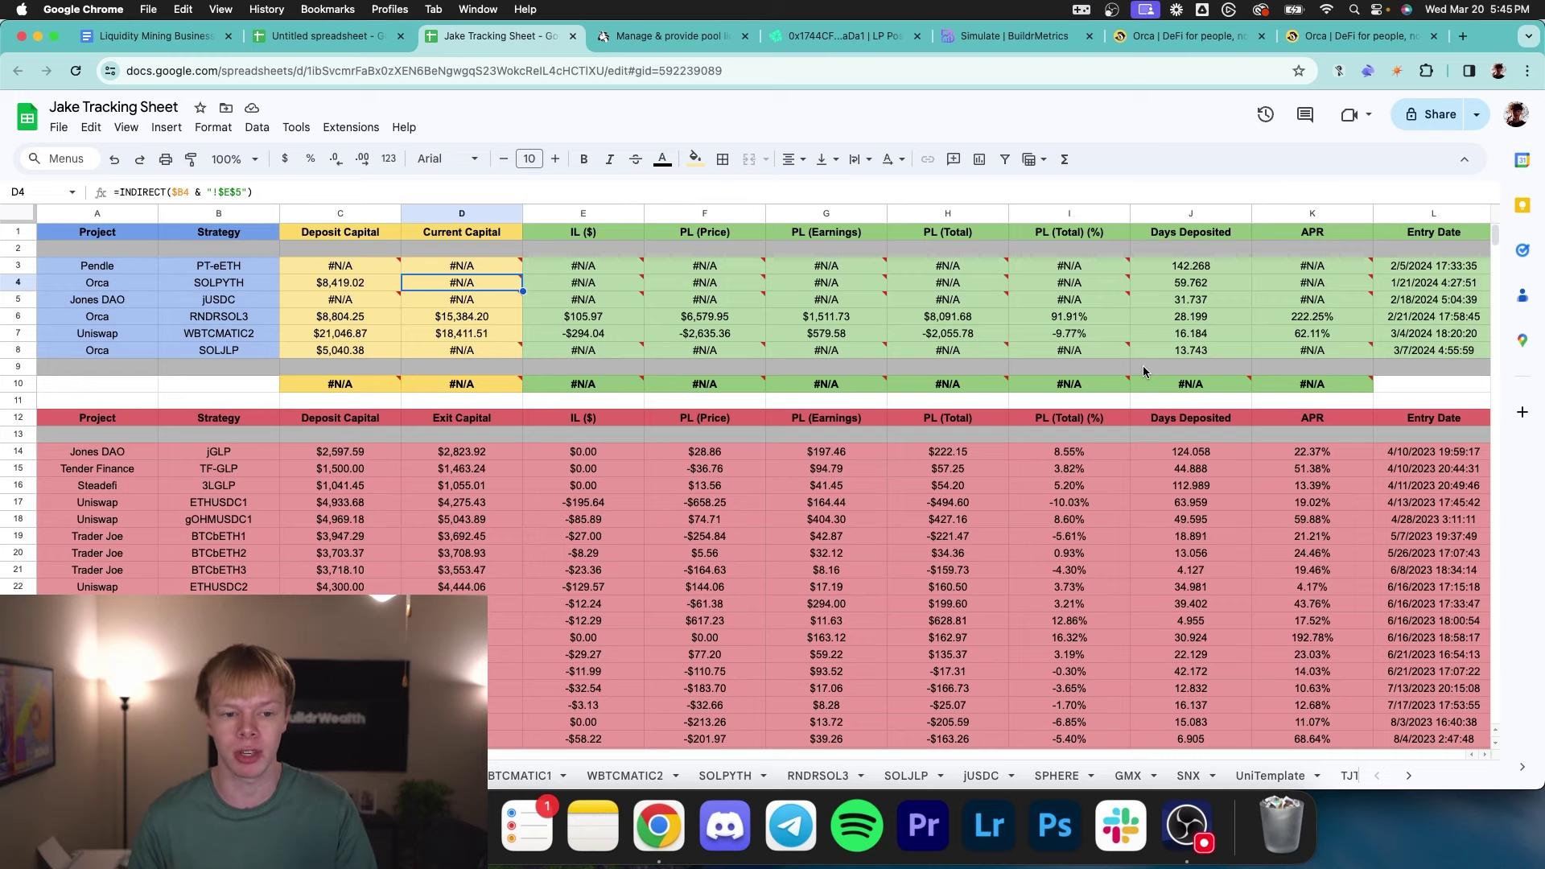
- Close the tracking sheet, view the plan document at 100% zoom, and dismiss the HODL spelling suggestion
click(572, 36)
click(161, 35)
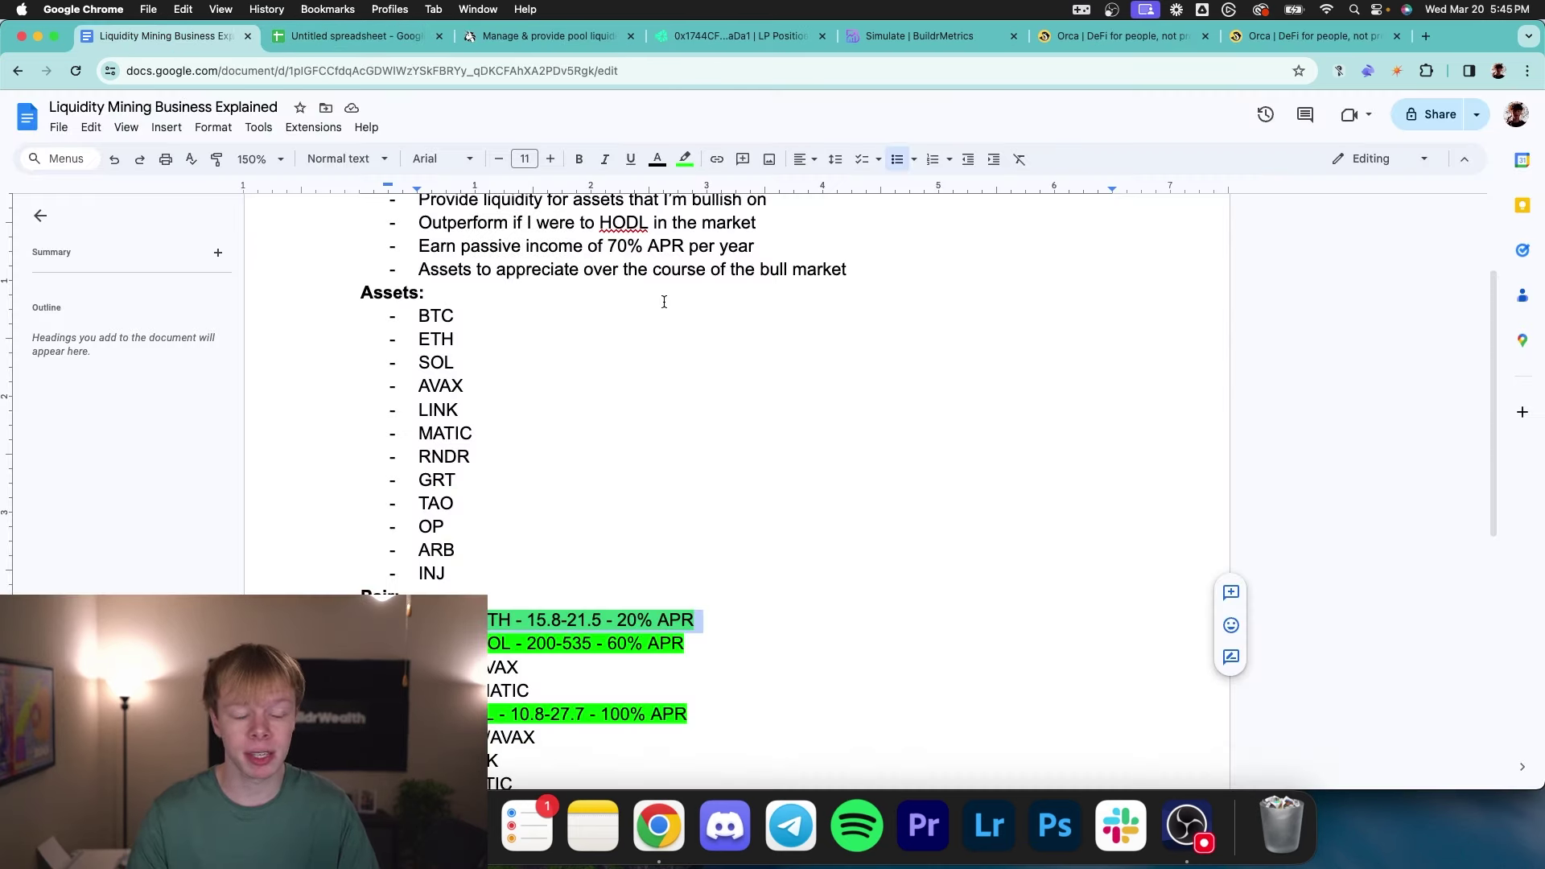
click(259, 158)
click(259, 282)
scroll(620, 310, up, 5)
click(660, 322)
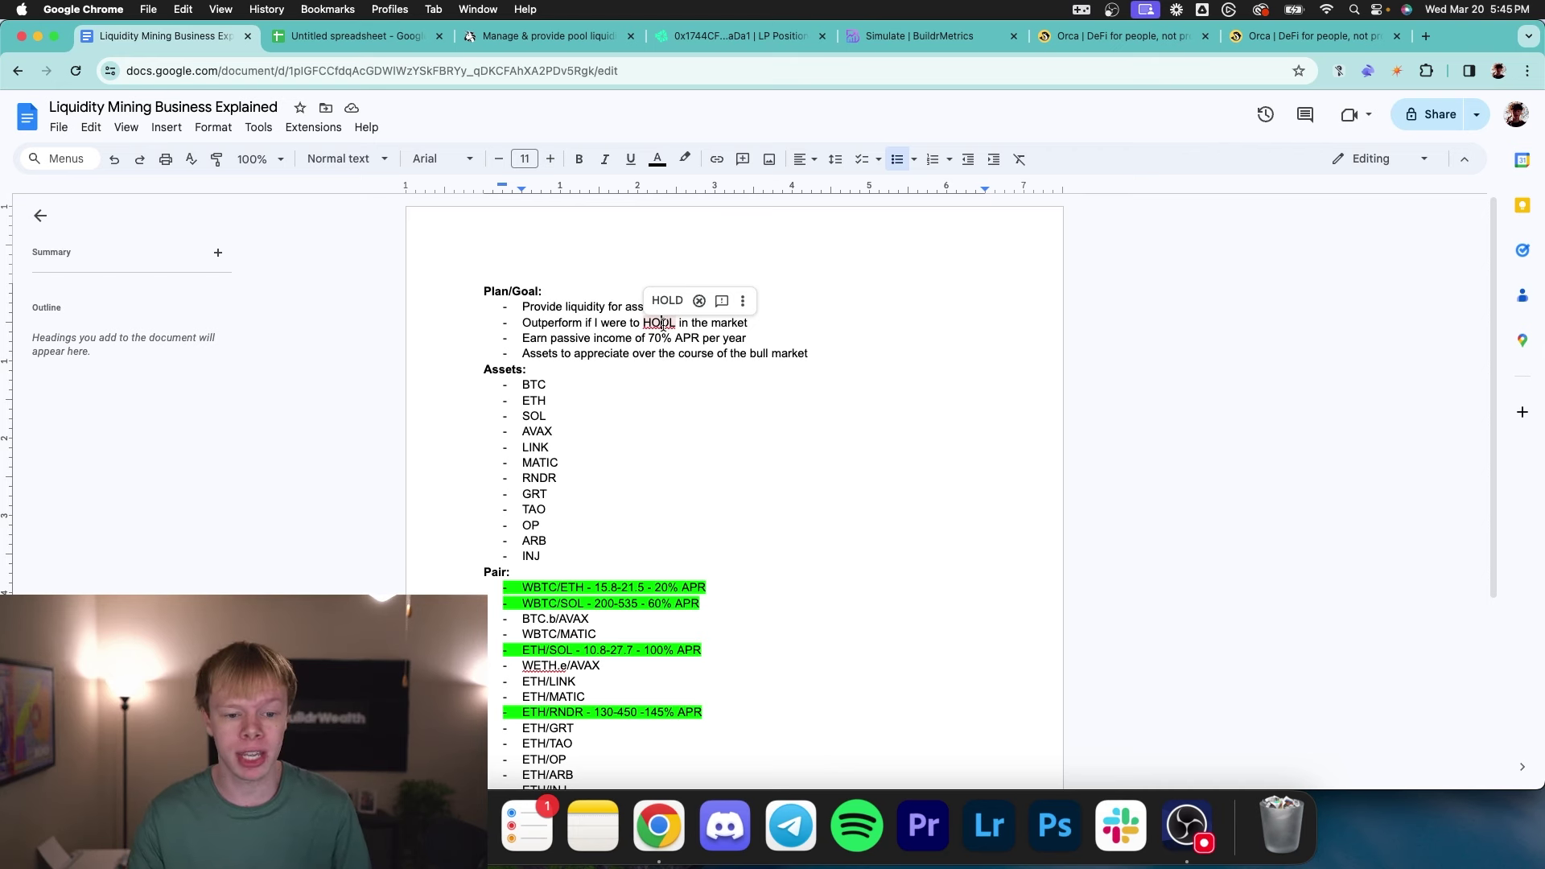
click(780, 341)
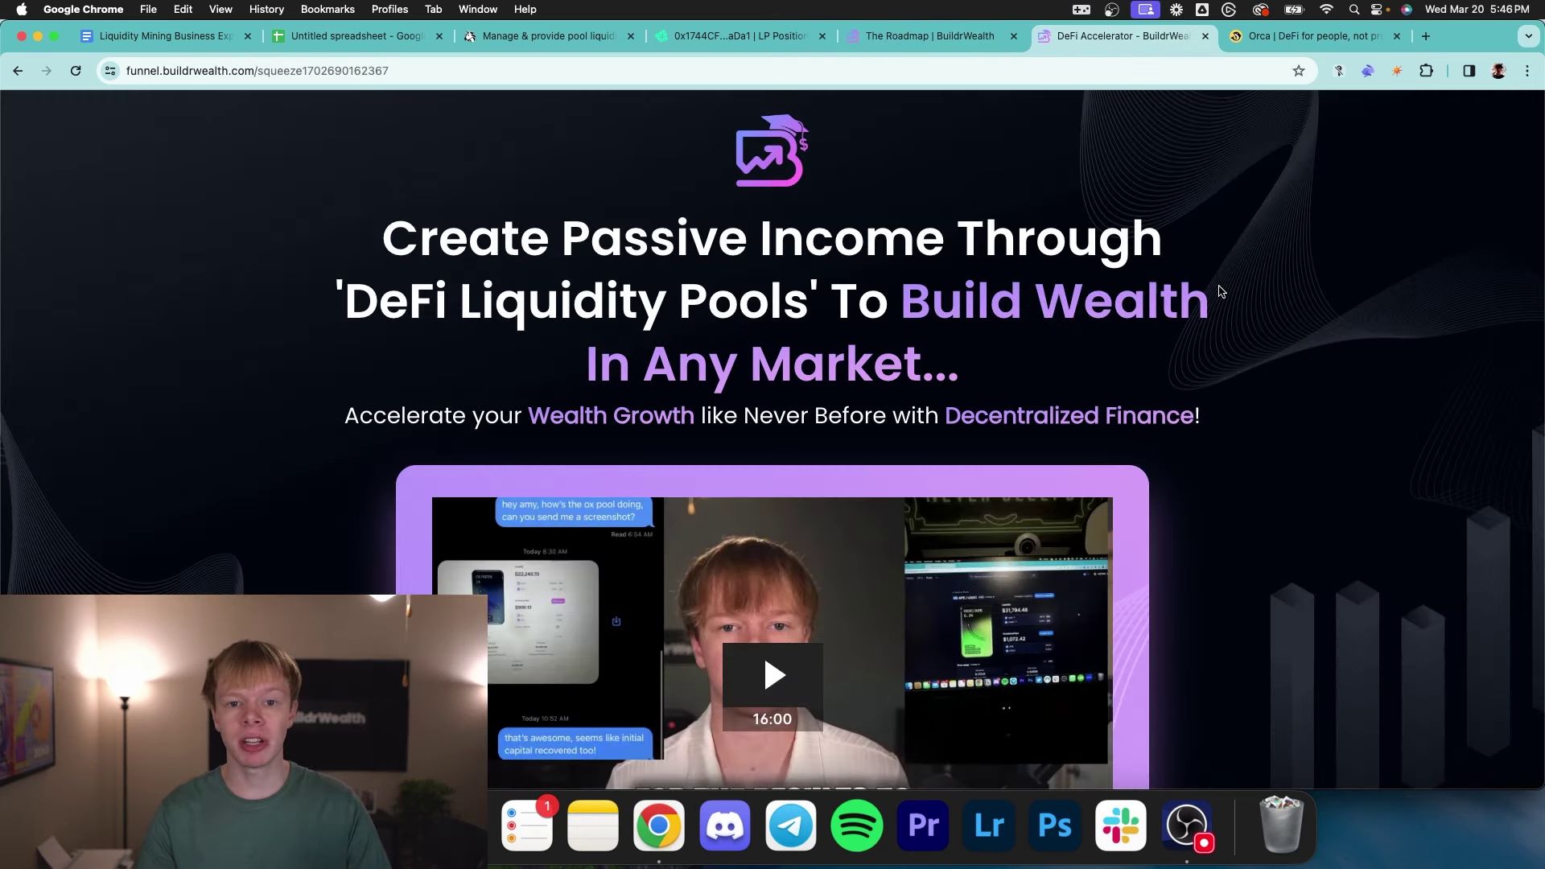
- Scroll down the DeFi Accelerator sales page and follow its Book Call button
triple_click(1187, 419)
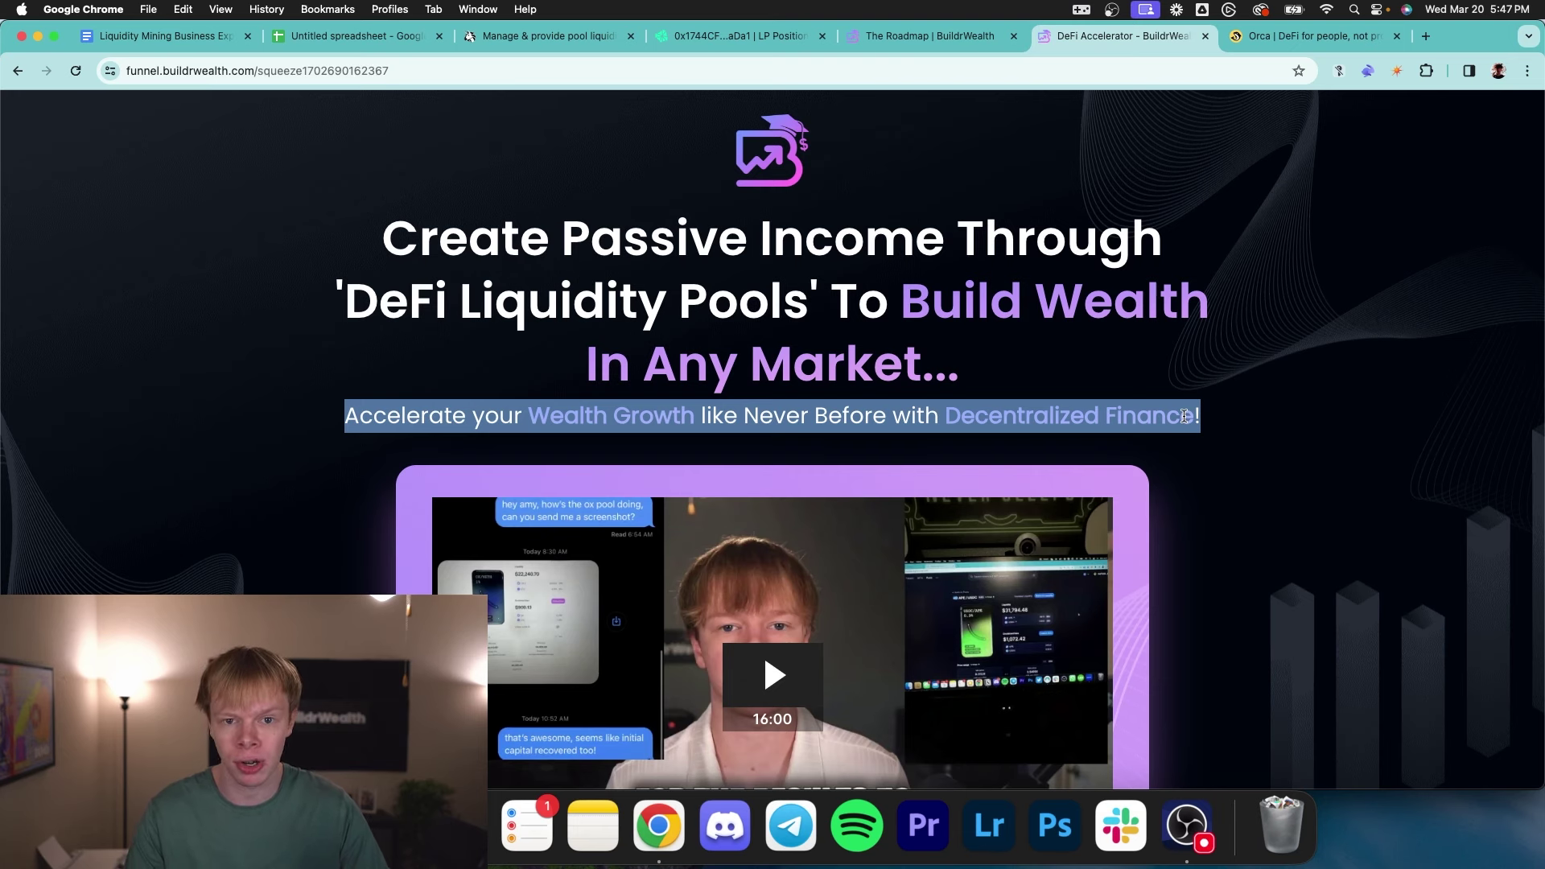
scroll(1184, 416, down, 1)
scroll(770, 572, down, 5)
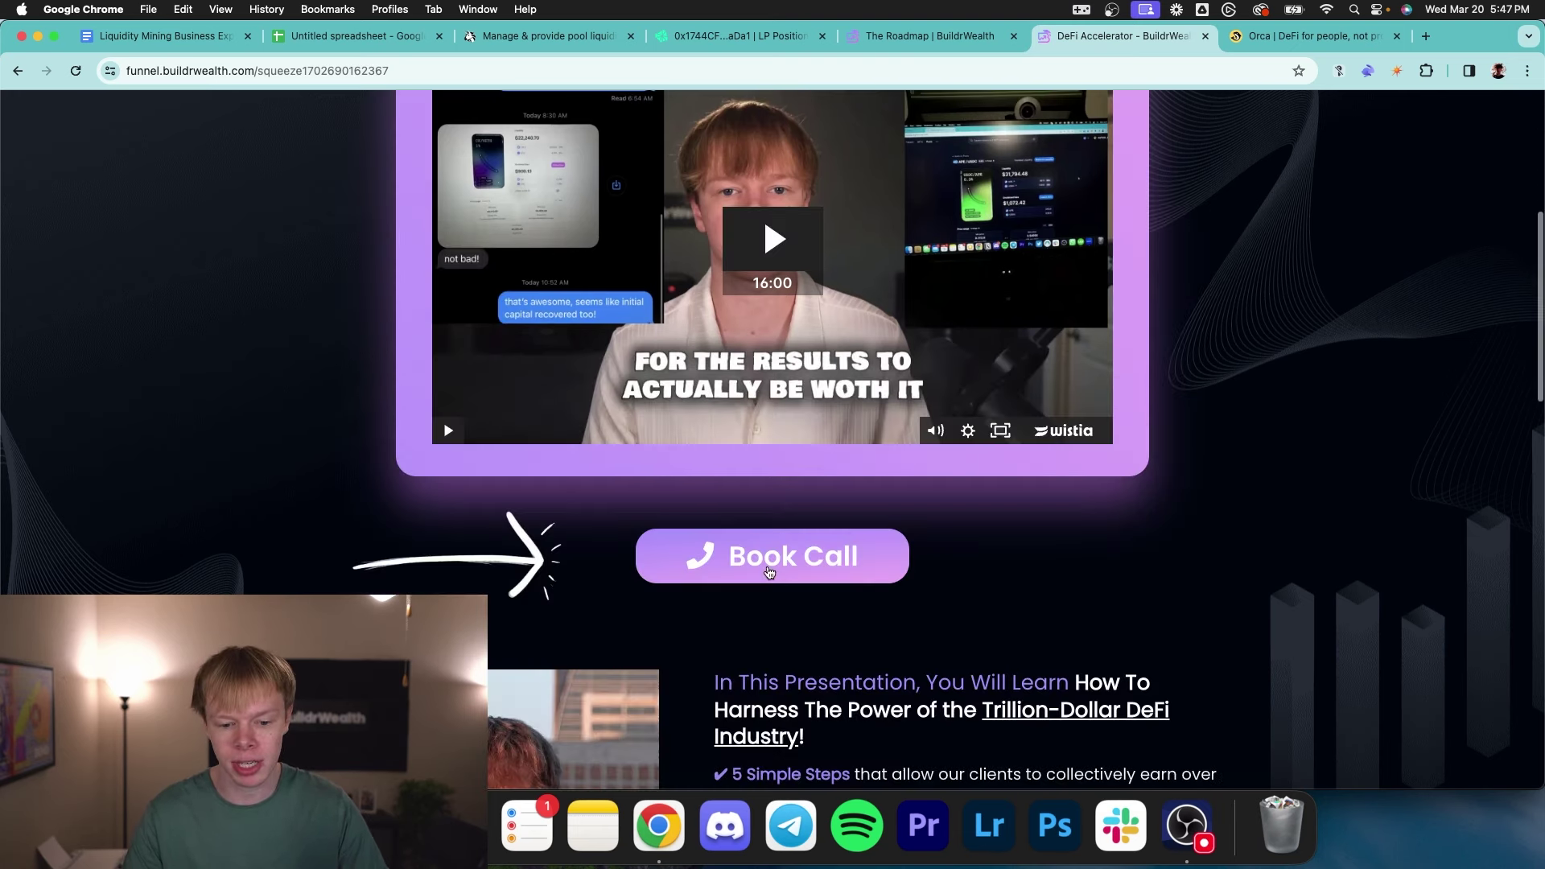
click(781, 572)
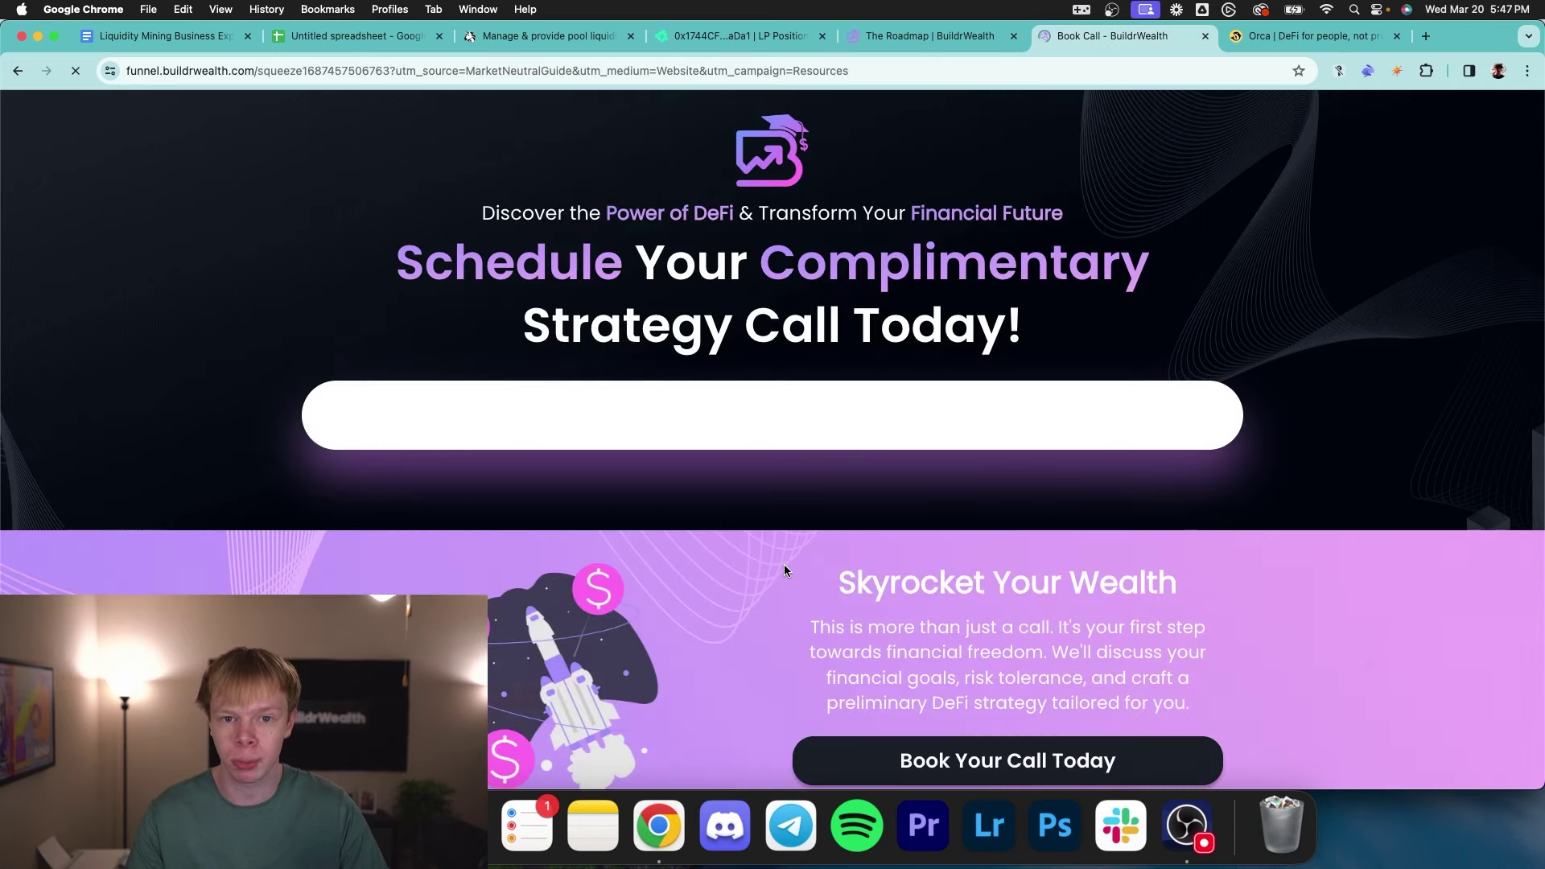